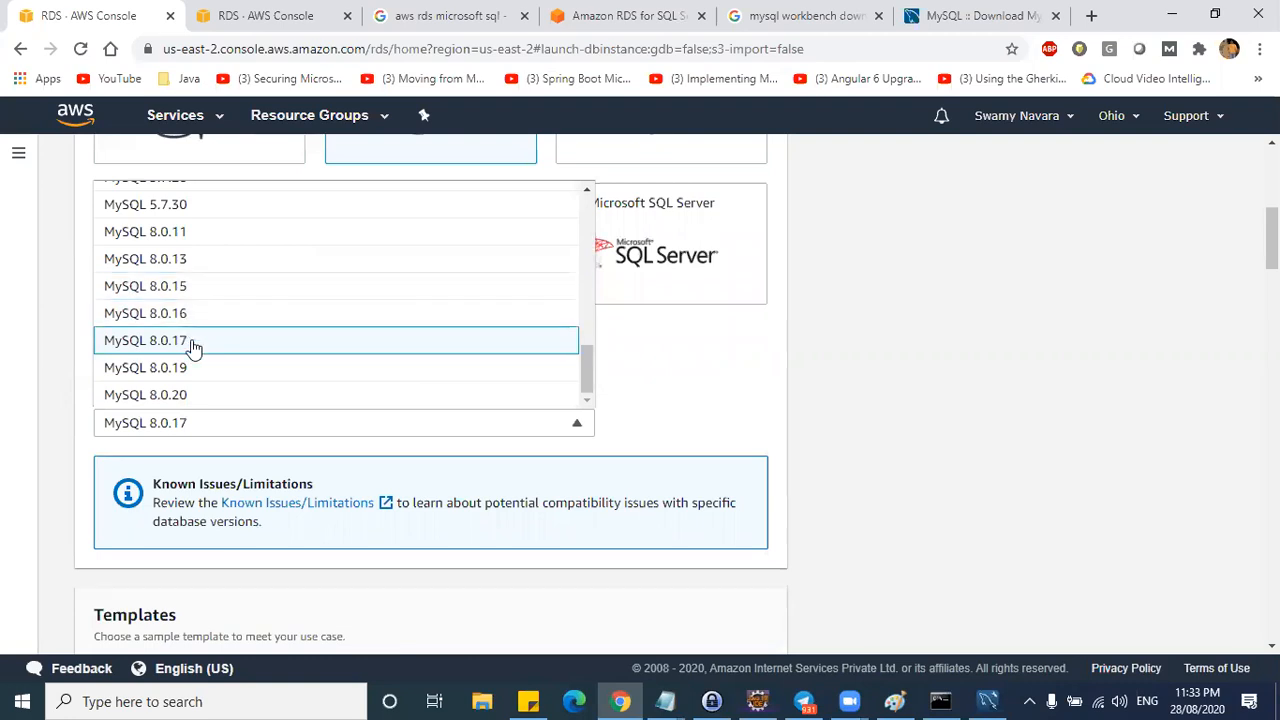
Step: Keep MySQL 8.0.17 as the engine version and select the text of the DB instance identifier
click(903, 486)
scroll(74, 400, down, 4)
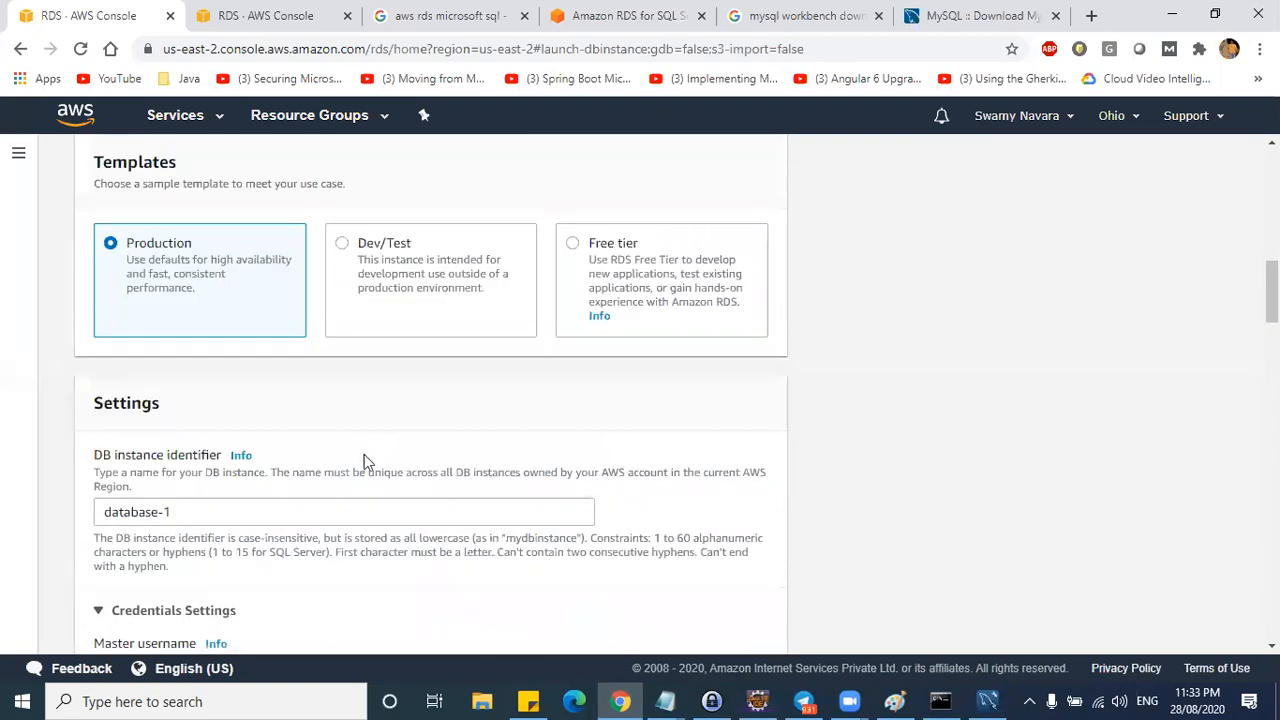
scroll(364, 454, down, 2)
triple_click(240, 401)
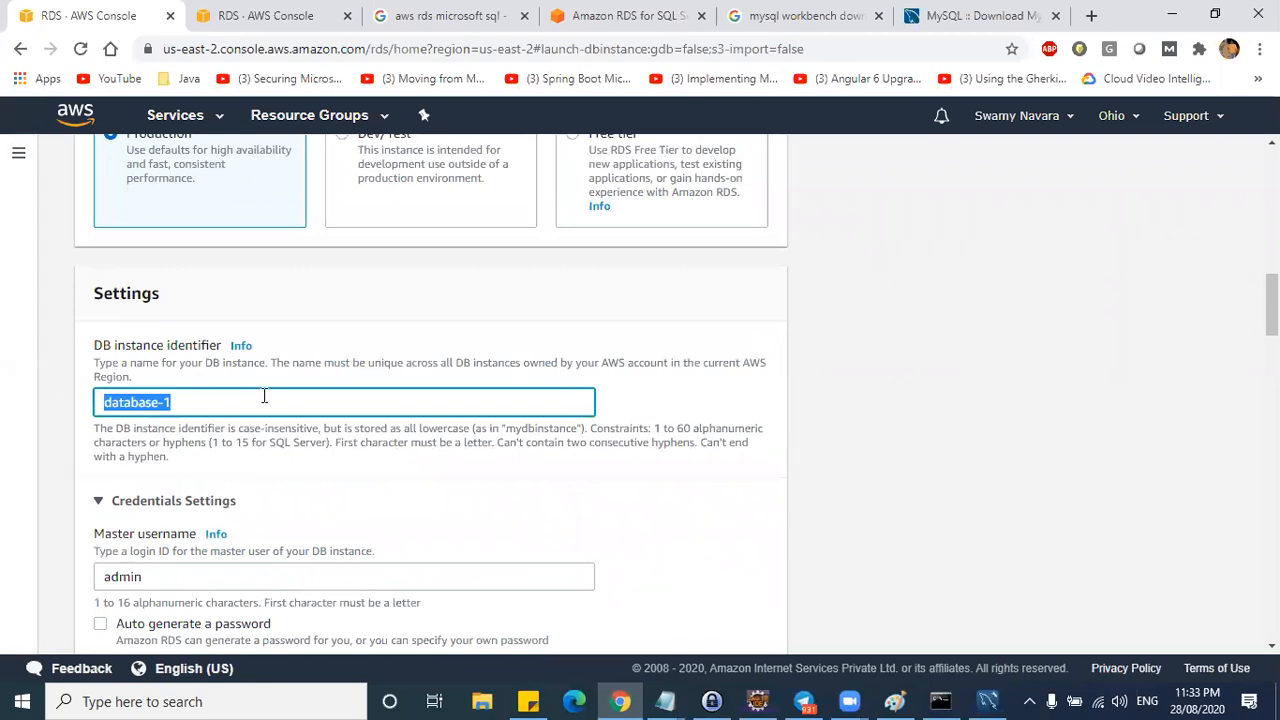
Step: Switch to the Notepad notes and change the DB instance identifier there to aug01-db-2ndtest
key(alt+Tab)
click(888, 196)
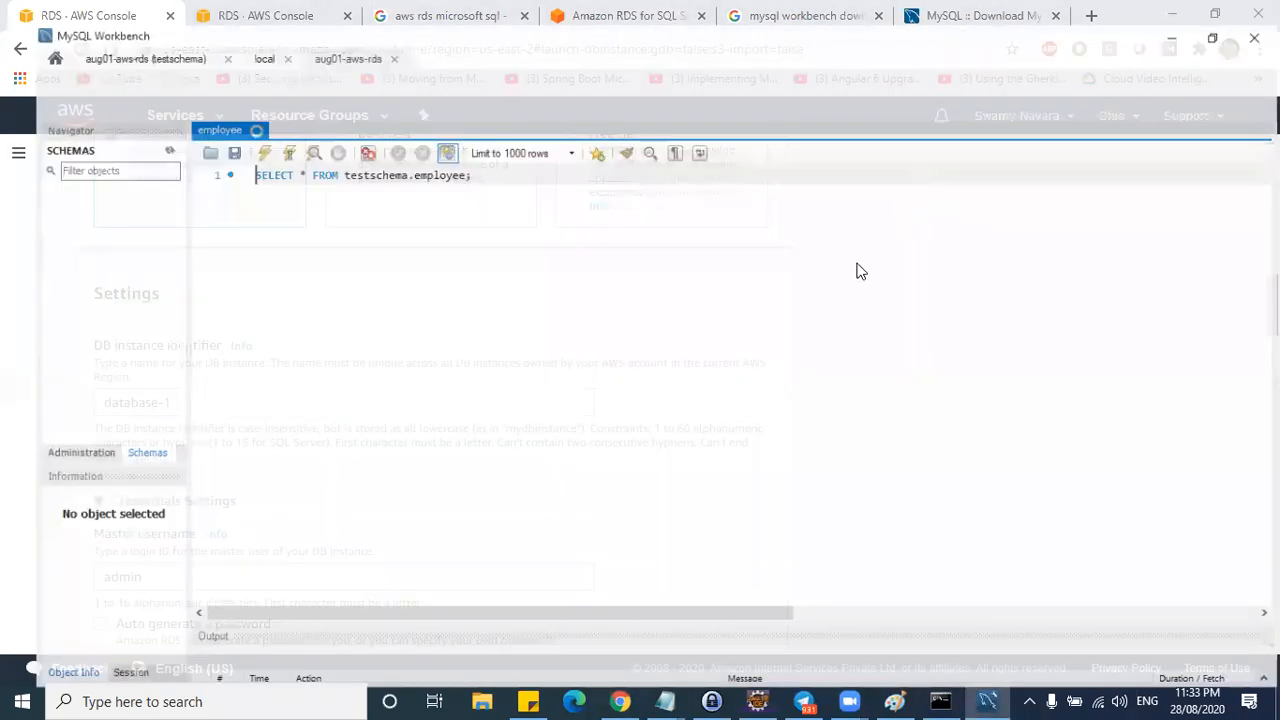
key(alt+Tab)
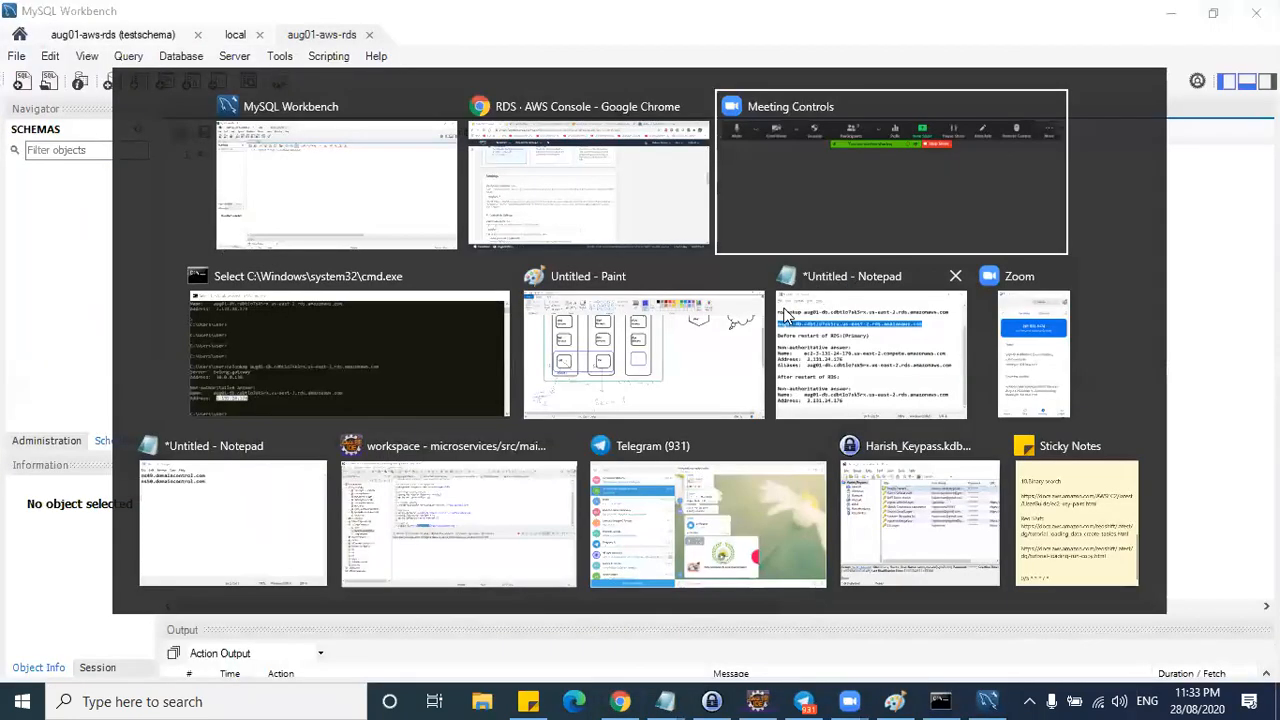
click(866, 345)
click(687, 185)
scroll(687, 190, up, 2)
drag(786, 118, 876, 117)
click(883, 115)
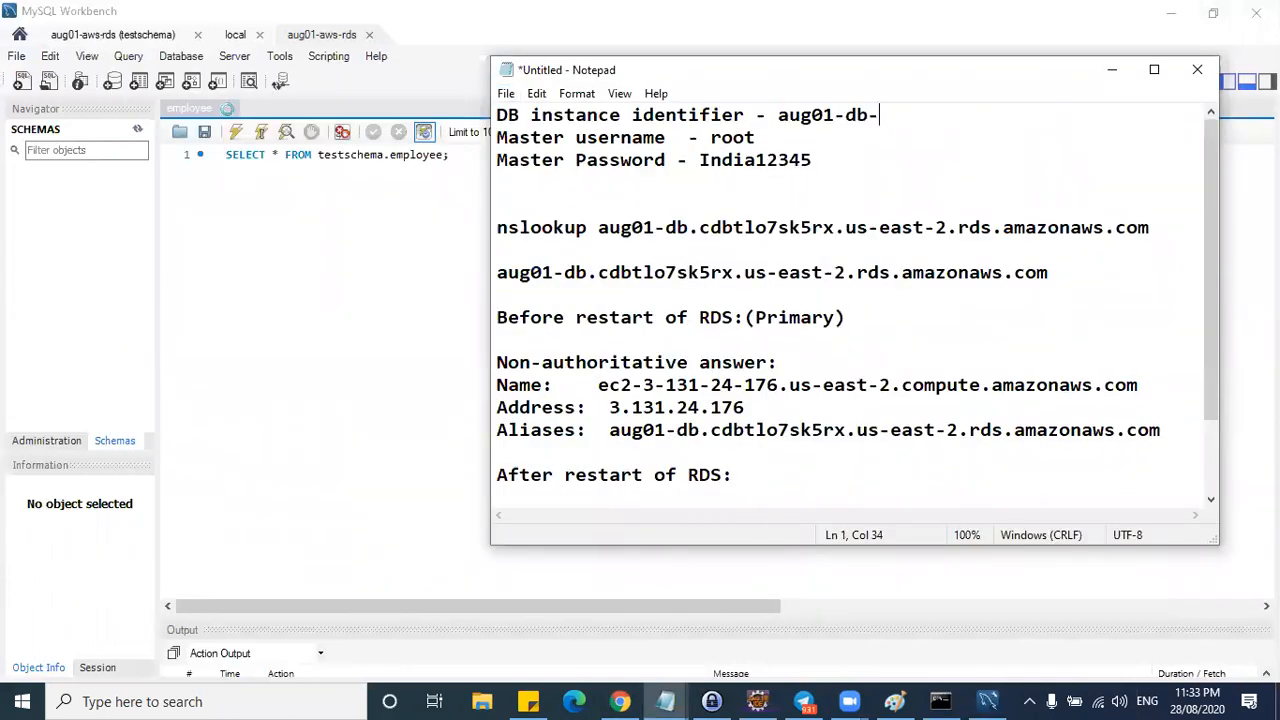
text(-2ndtest)
Step: Copy aug01-db-2ndtest from the Notepad notes into the DB instance identifier field of the RDS form in Chrome
drag(958, 115, 778, 115)
key(ctrl+c)
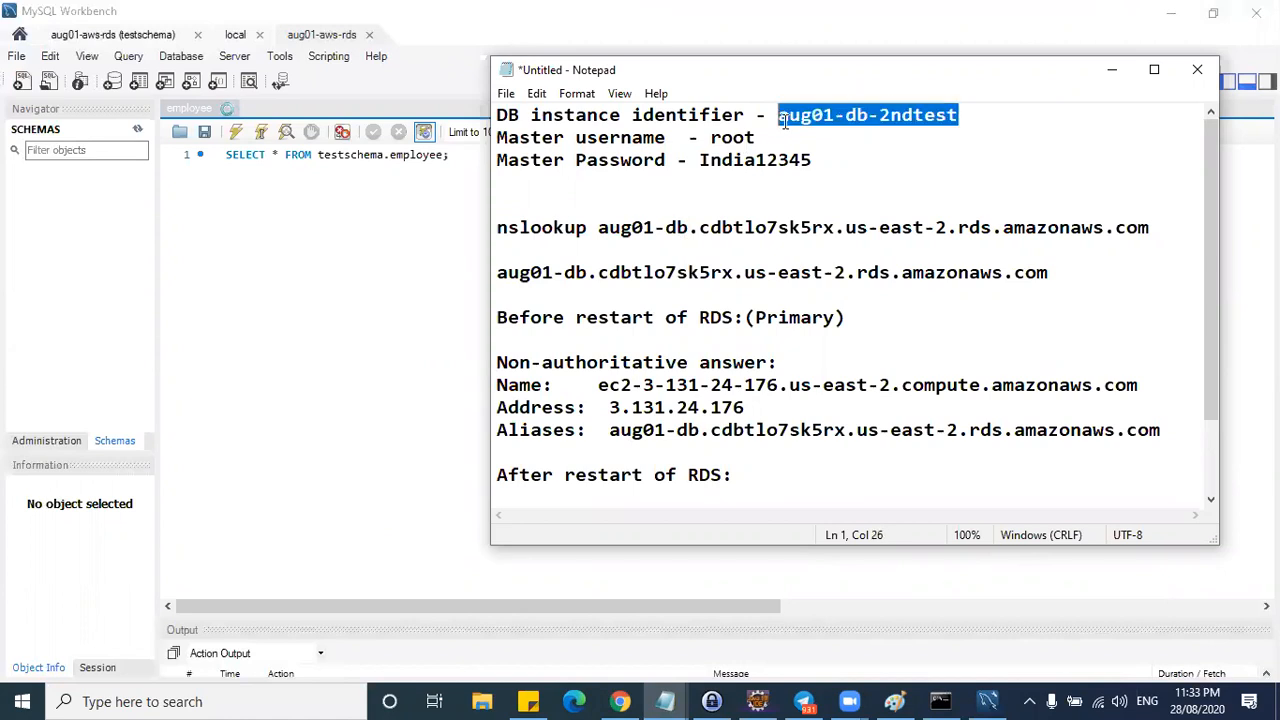
click(236, 243)
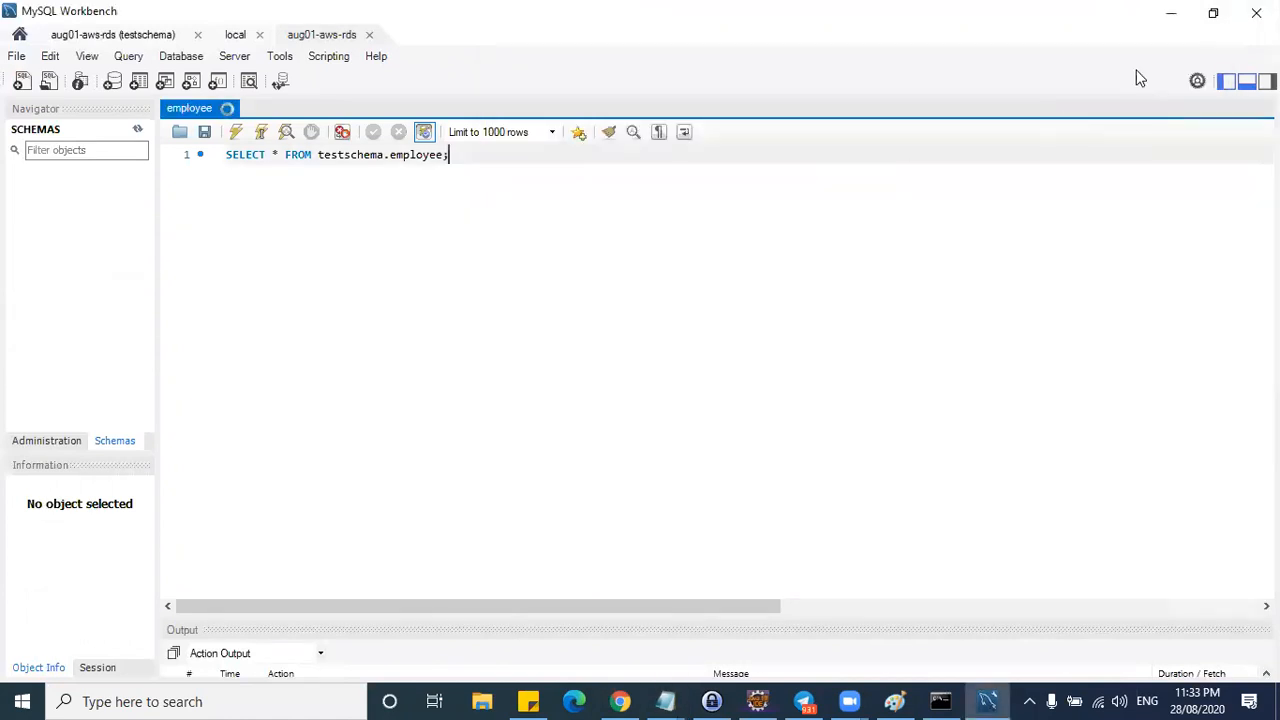
click(1171, 12)
click(12, 415)
key(ctrl+a)
key(ctrl+v)
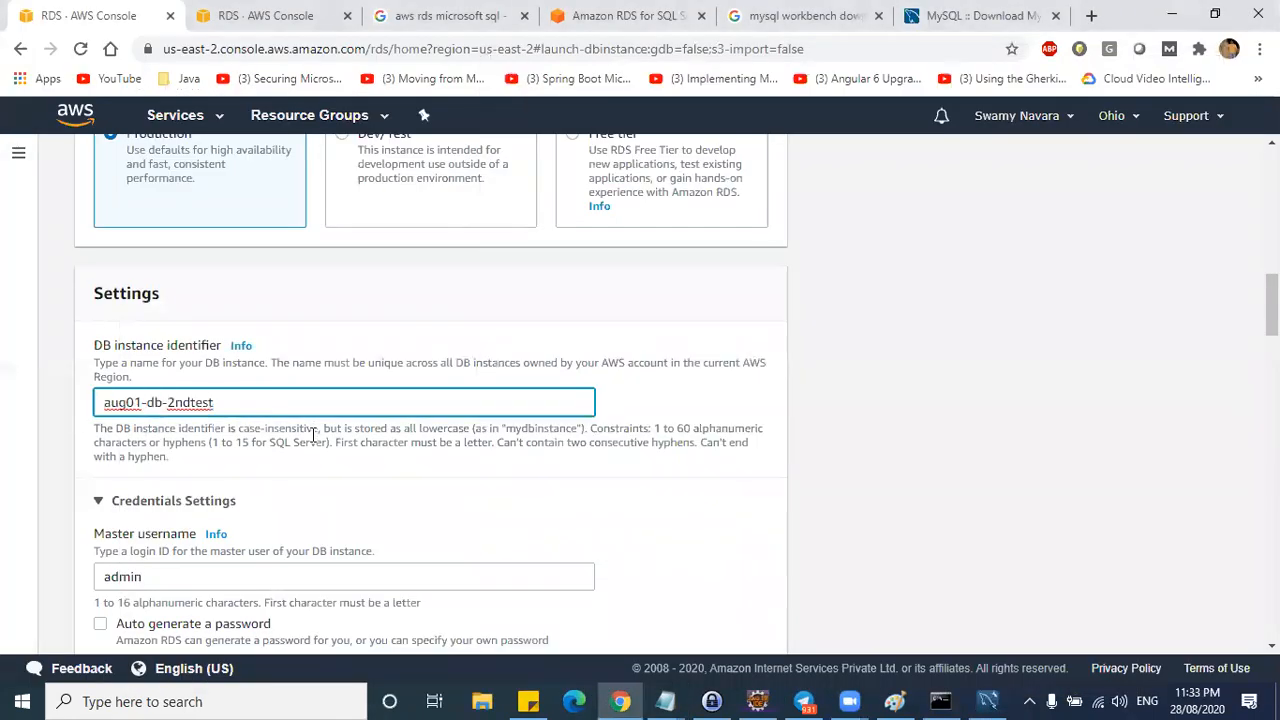
Step: Set the master username in the credentials settings to root
scroll(313, 436, down, 1)
click(97, 485)
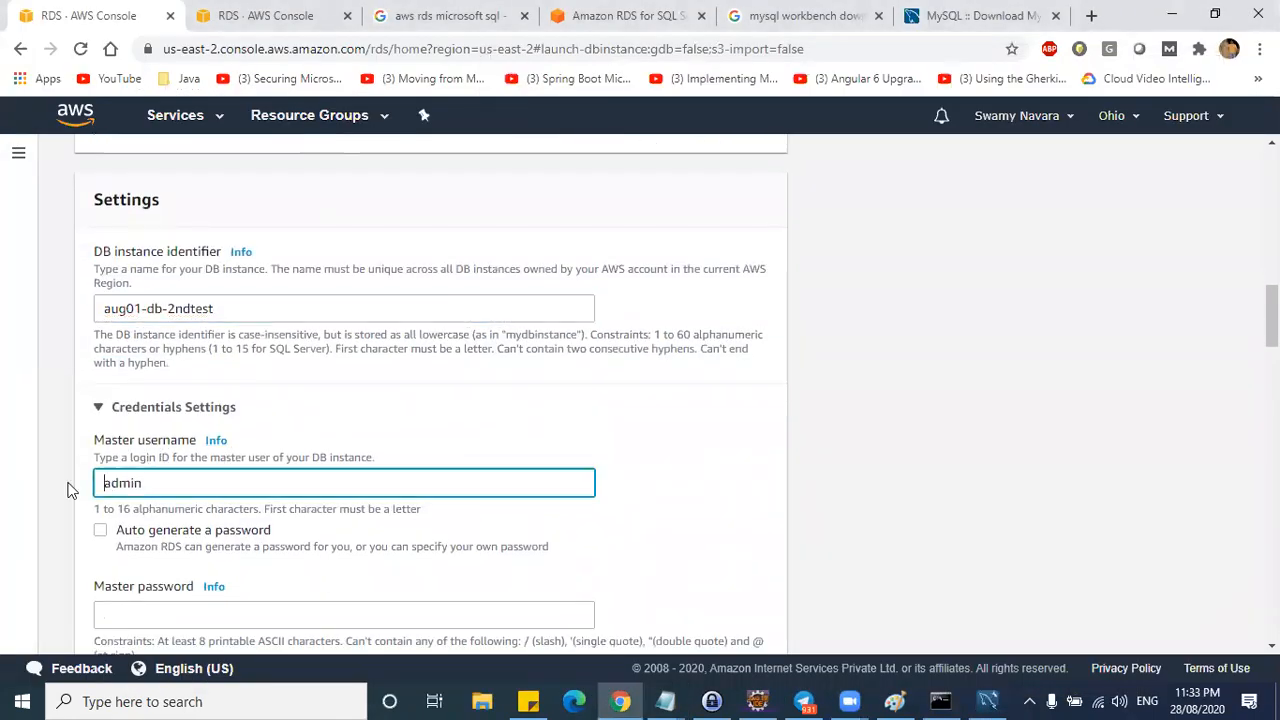
key(Delete)
key(Delete)
key(Delete)
Step: Enter a master password and repeat it in the confirm password field
scroll(313, 530, down, 2)
click(221, 432)
text(••)
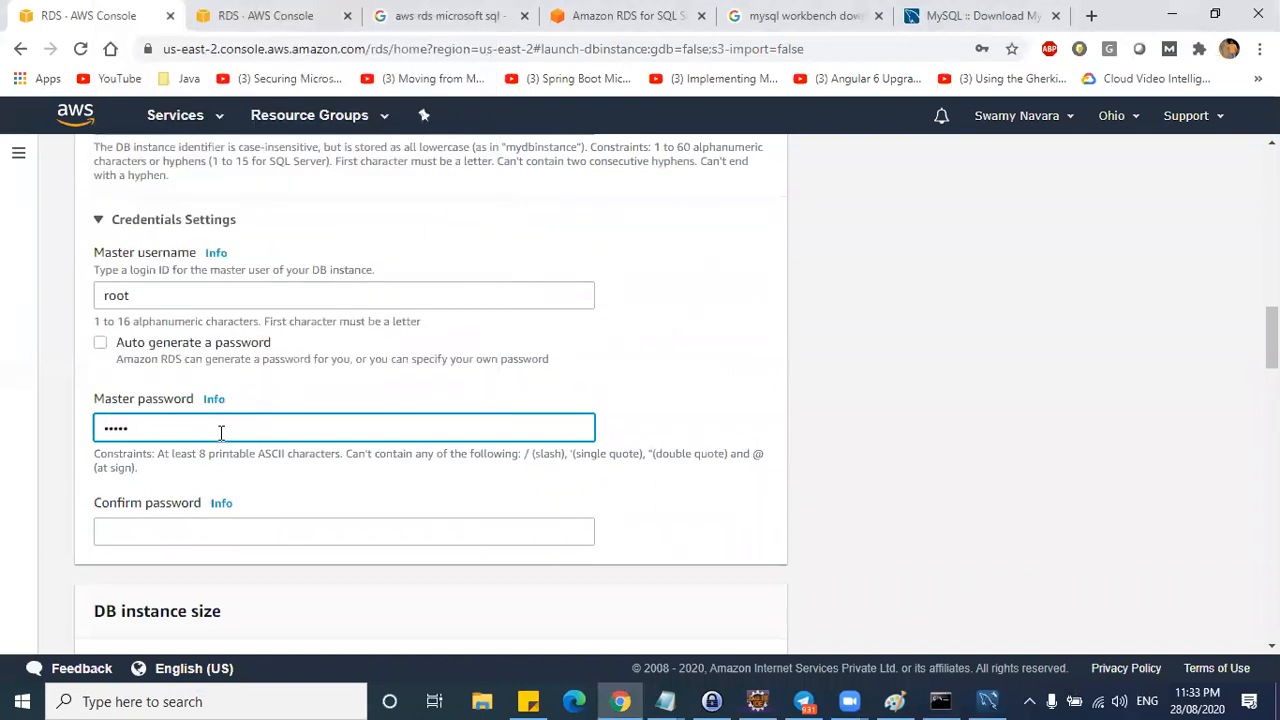
key(BackSpace)
key(BackSpace)
key(BackSpace)
key(BackSpace)
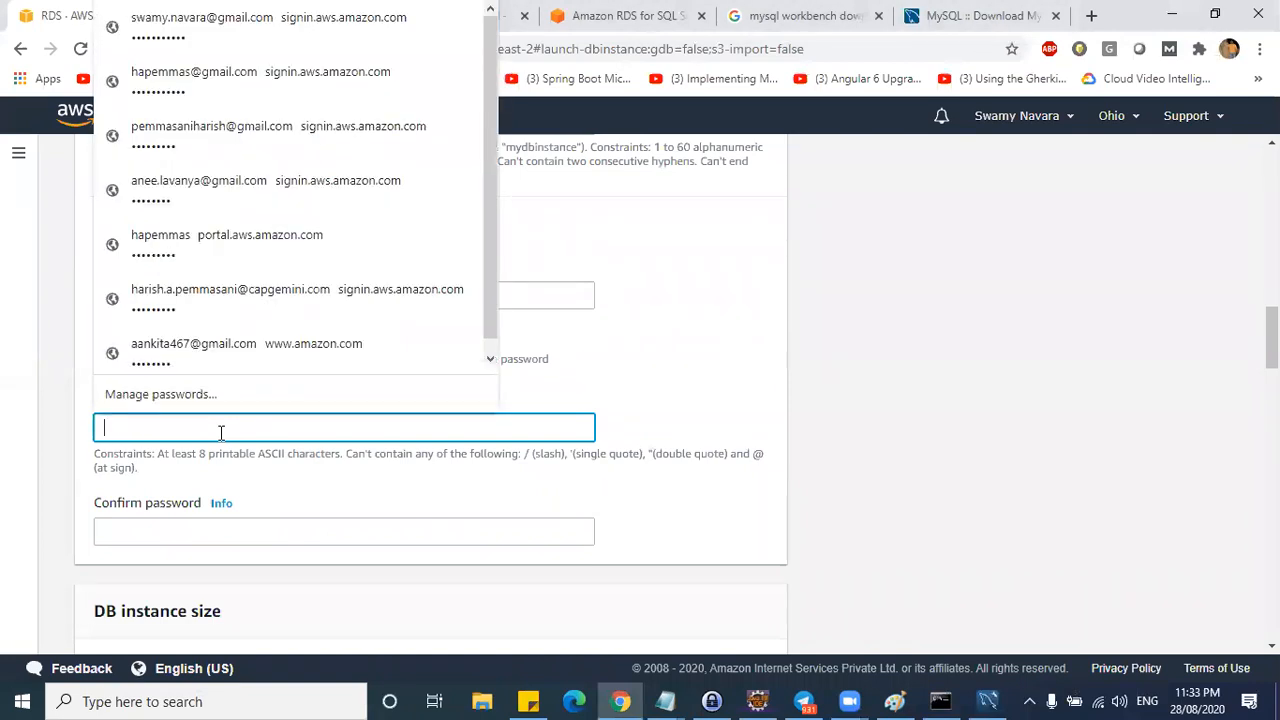
text(••)
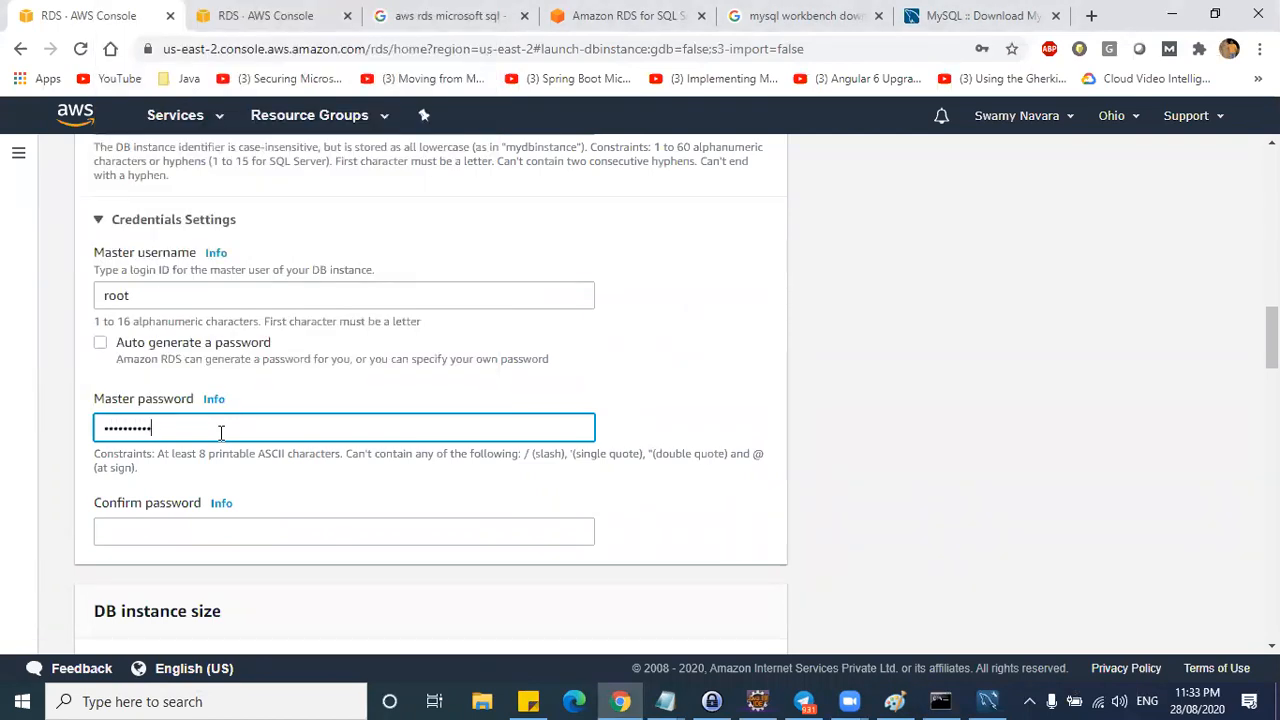
click(152, 528)
text(•)
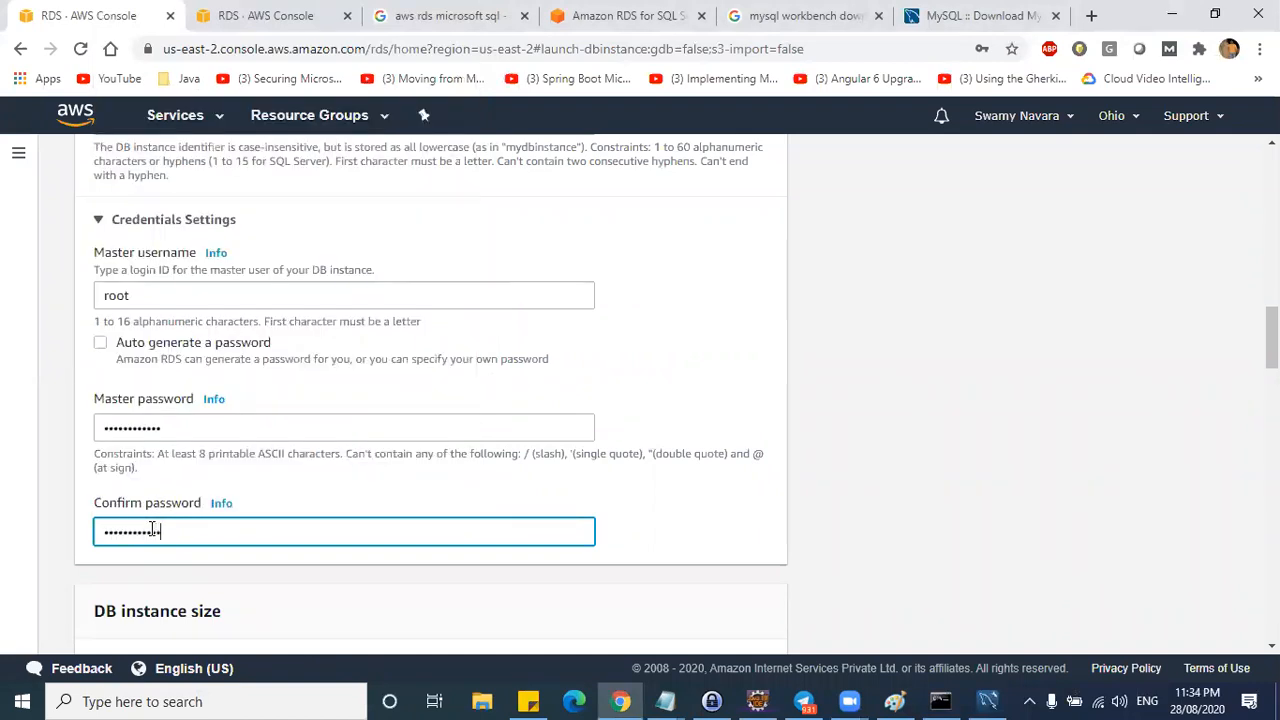
Step: Switch to the Notepad notes and replace the master password recorded there with the new password
key(super+Tab)
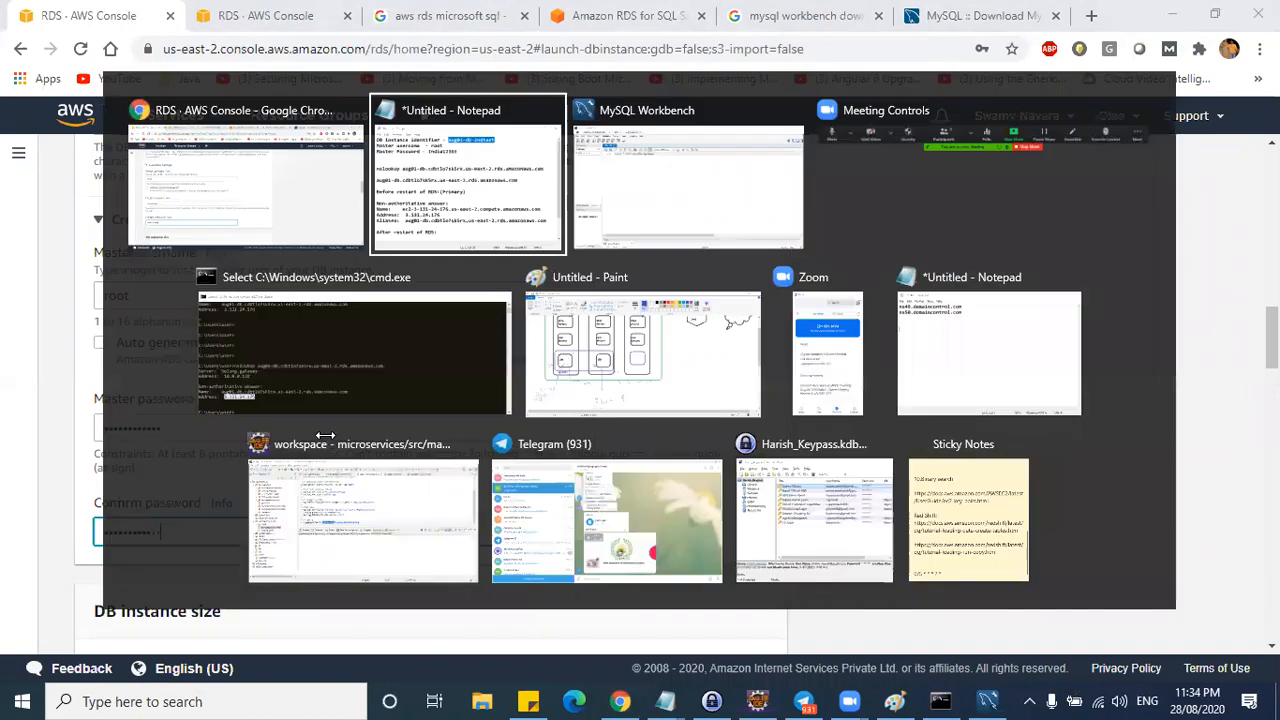
key(super)
key(super+Tab)
click(503, 208)
click(730, 160)
double_click(730, 160)
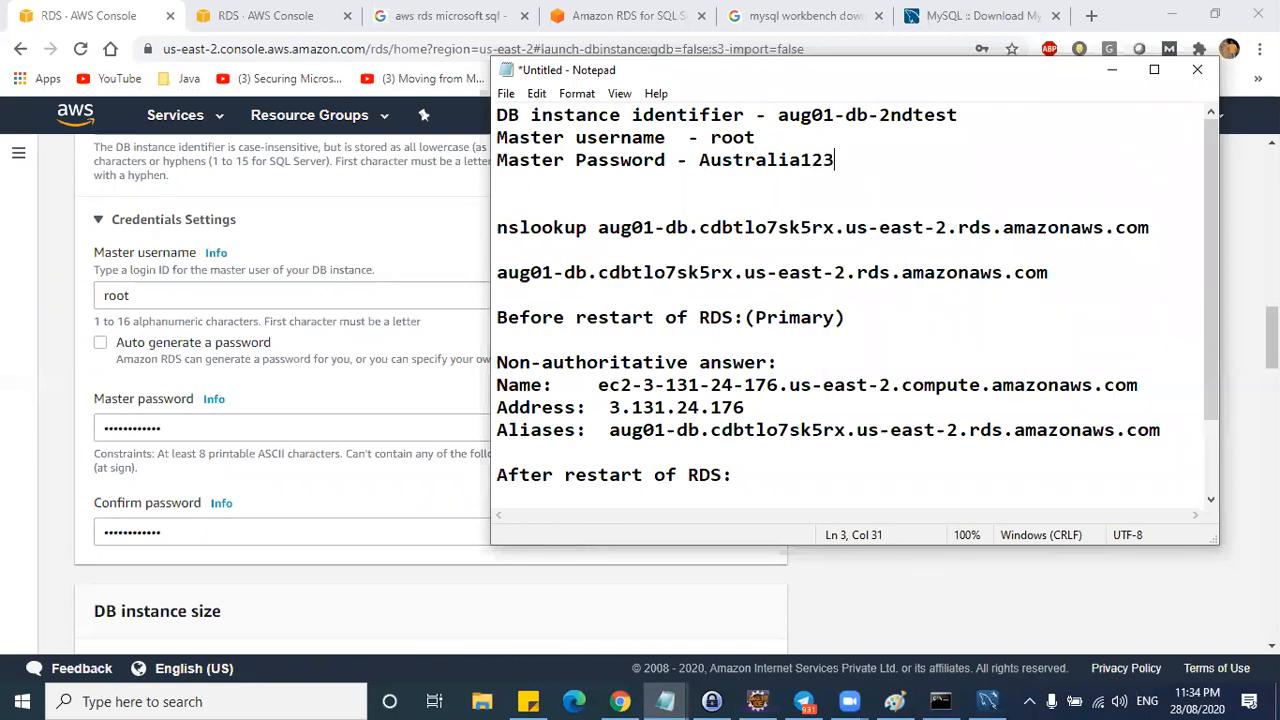
Step: Copy the master password from the Notepad notes into the master password and confirm password fields of the RDS form
double_click(778, 160)
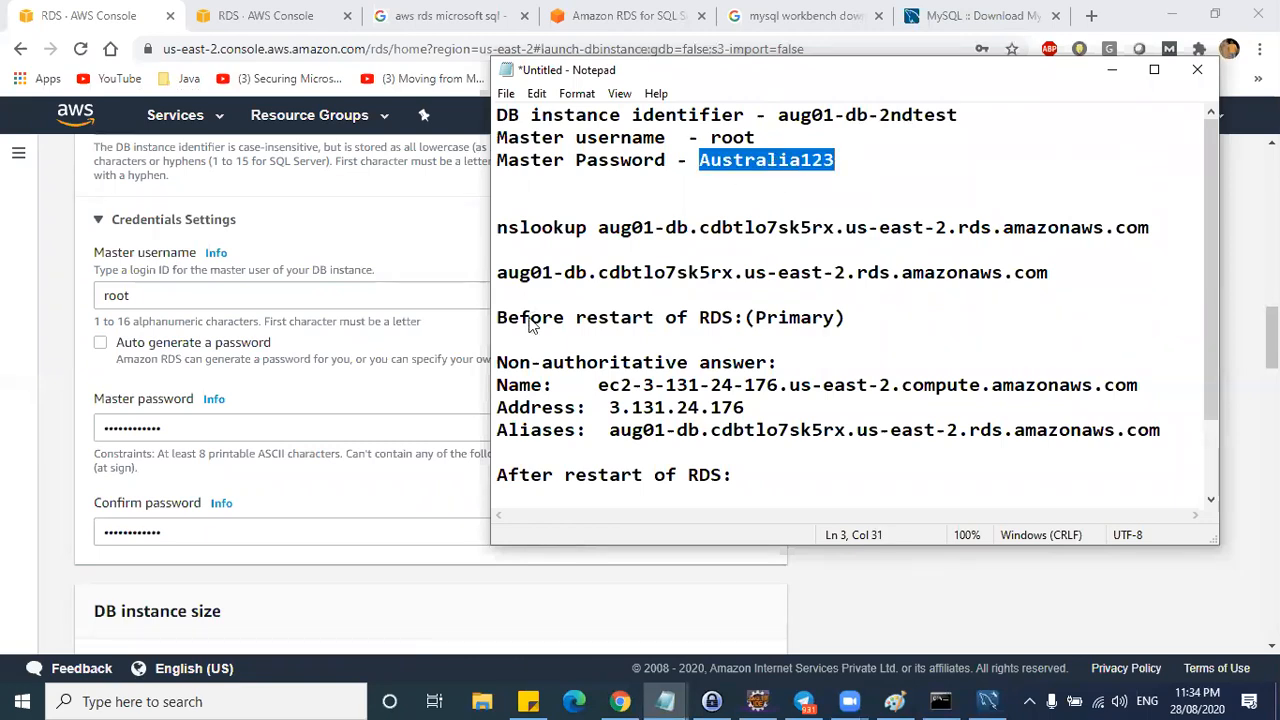
click(198, 431)
key(ctrl+a)
key(ctrl+v)
click(175, 535)
key(ctrl+a)
key(ctrl+v)
Step: Set the DB instance class to Burstable classes and choose the db.t2.large size
scroll(597, 511, down, 5)
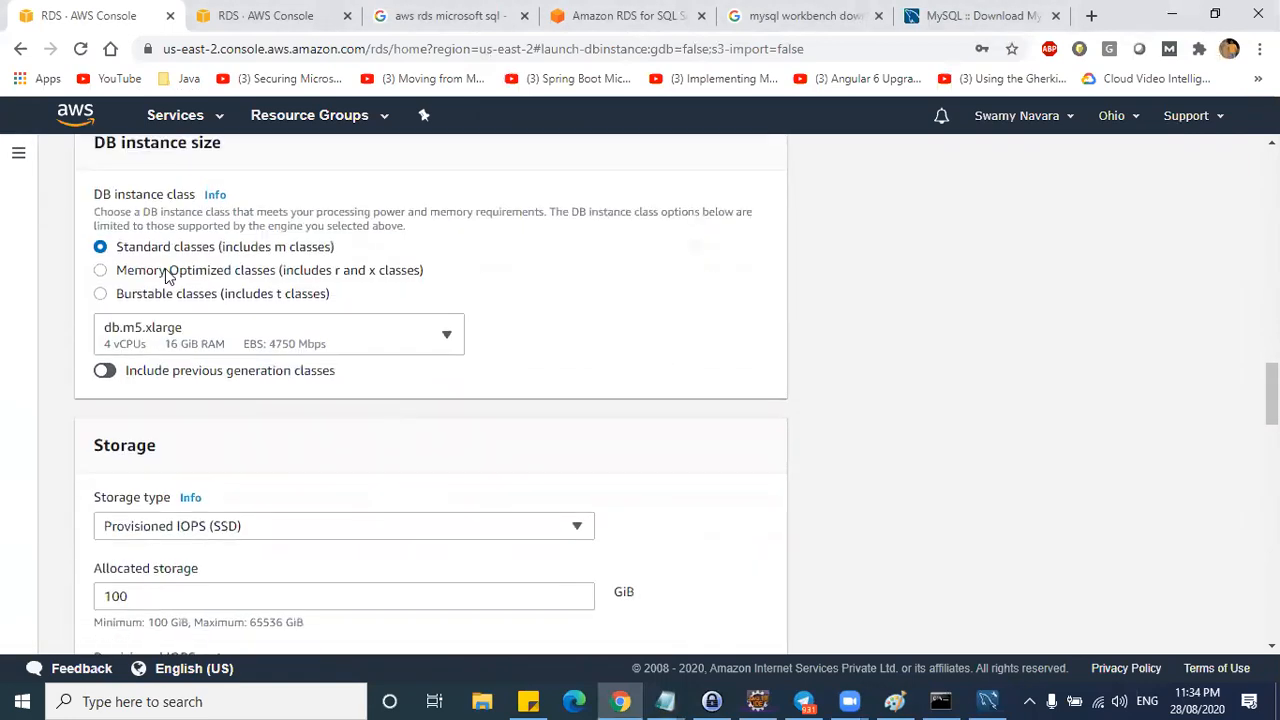
click(121, 298)
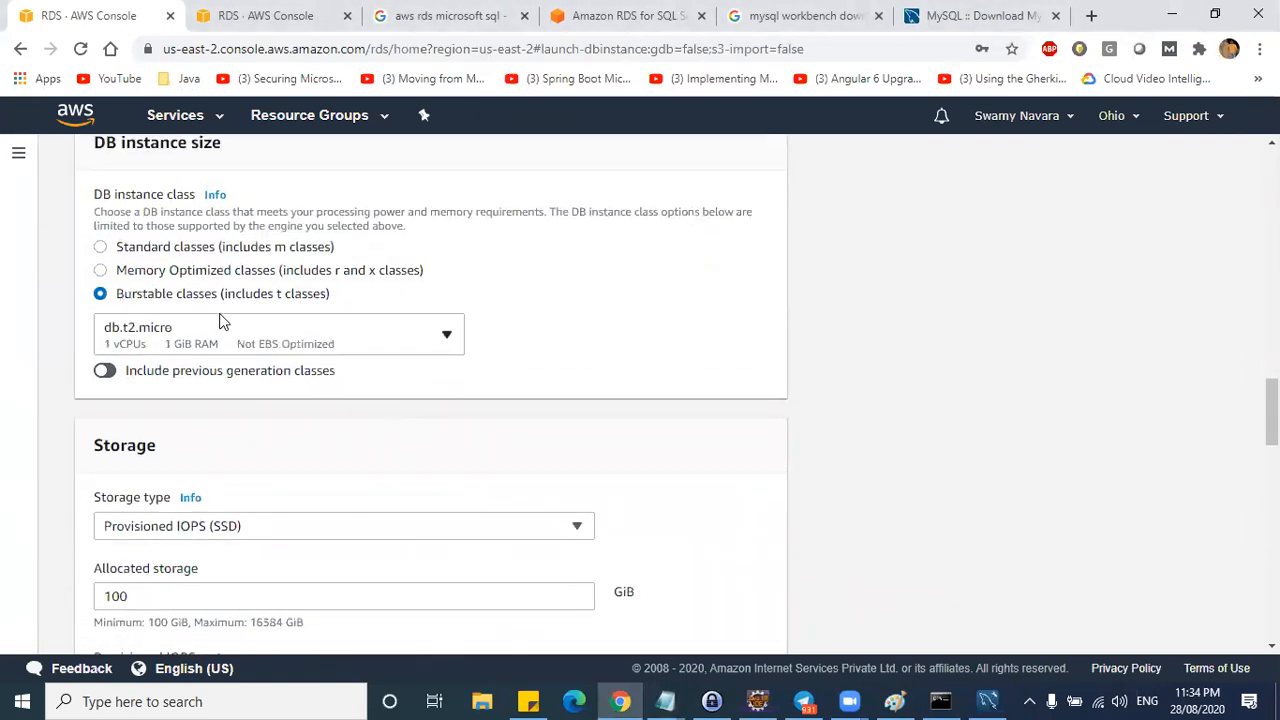
click(203, 343)
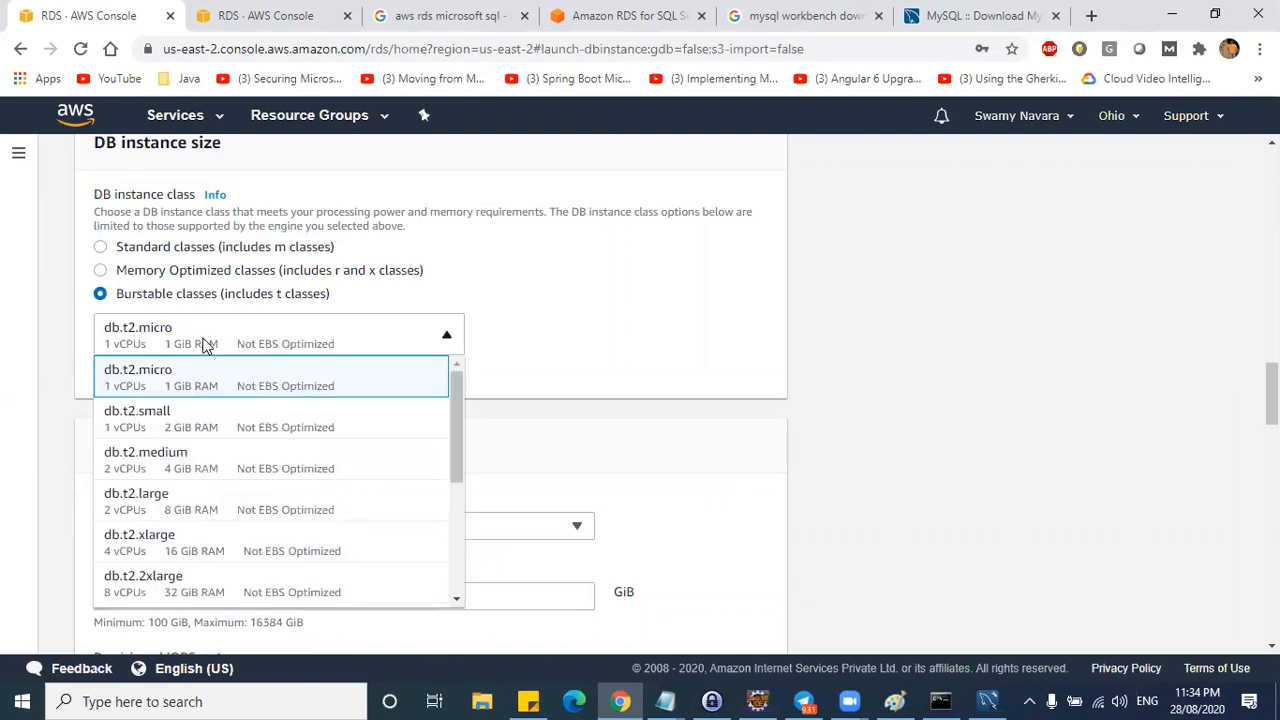
click(300, 462)
click(222, 336)
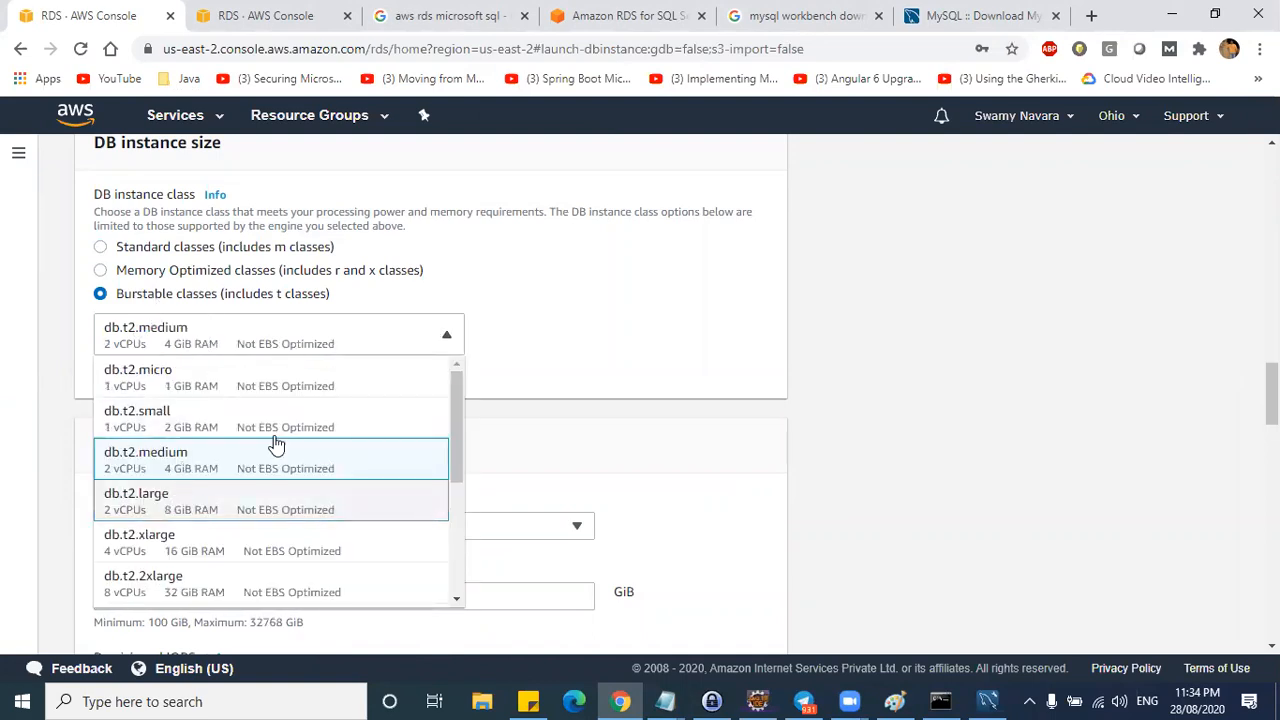
click(272, 500)
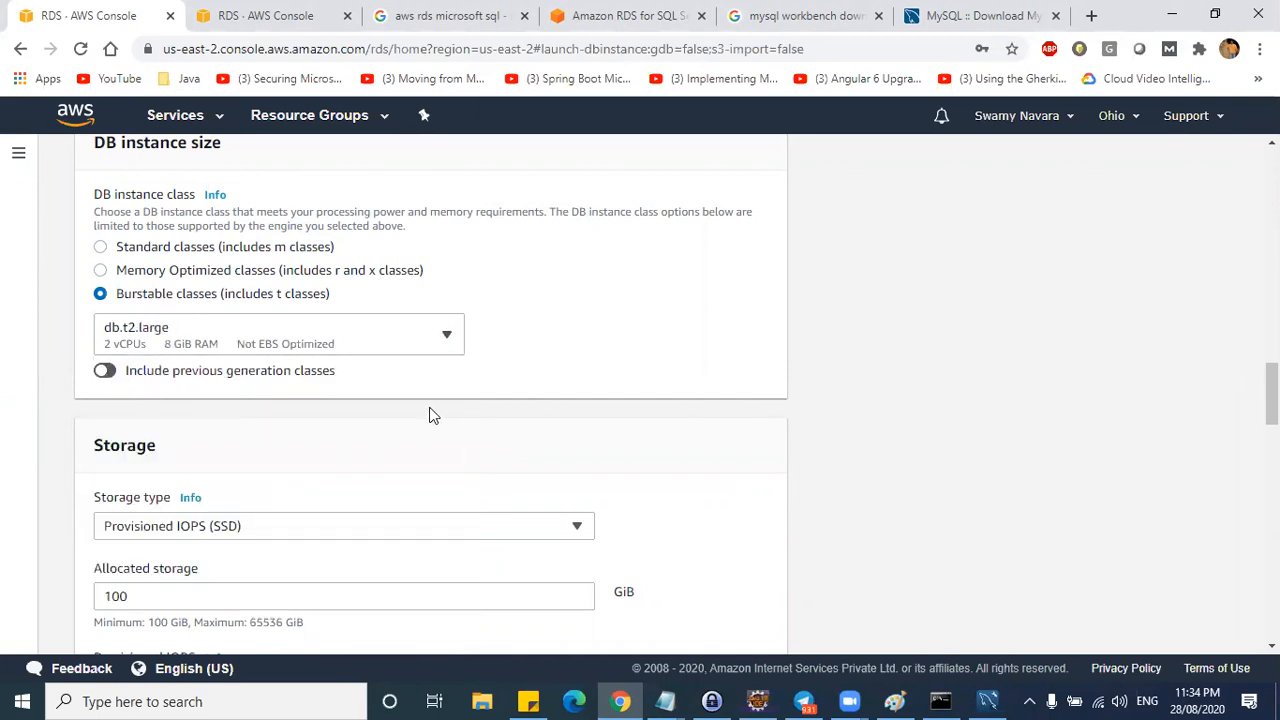
Step: Change the storage type to General Purpose (SSD)
scroll(432, 414, down, 2)
click(197, 347)
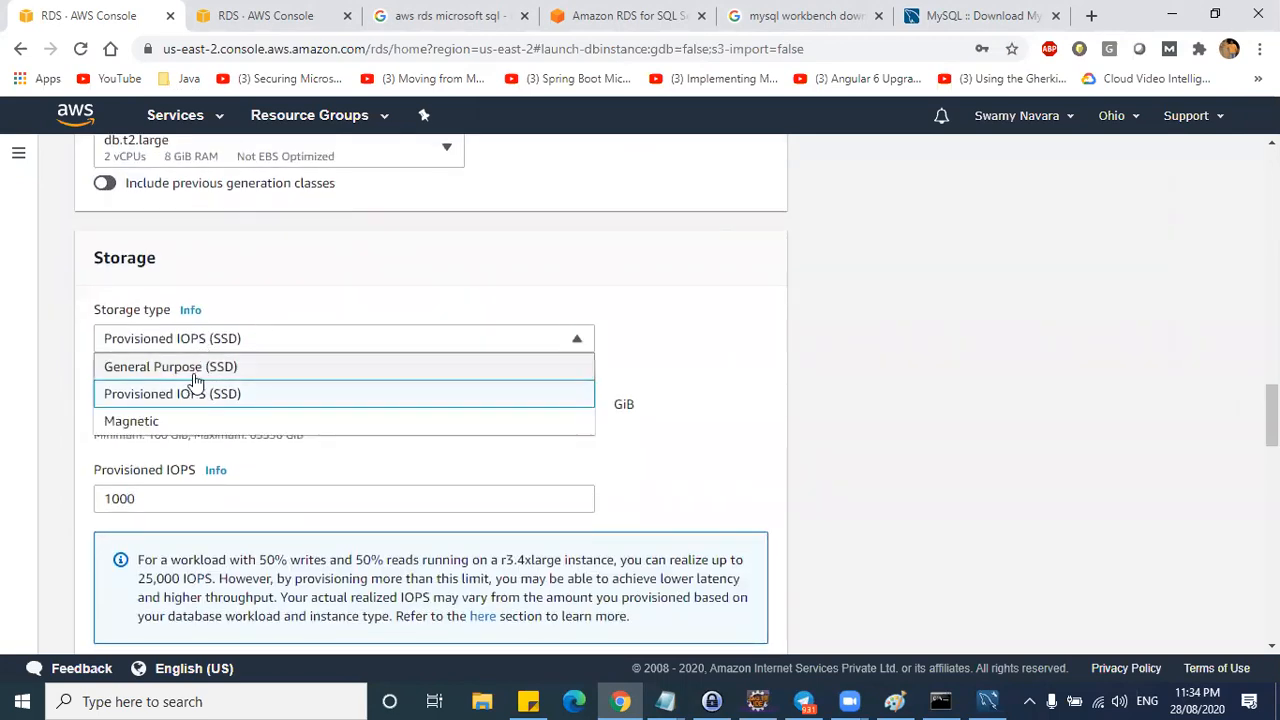
click(205, 368)
Step: Choose aug01-vpc as the virtual private cloud and check its subnet groups in the additional connectivity configuration
scroll(504, 432, down, 3)
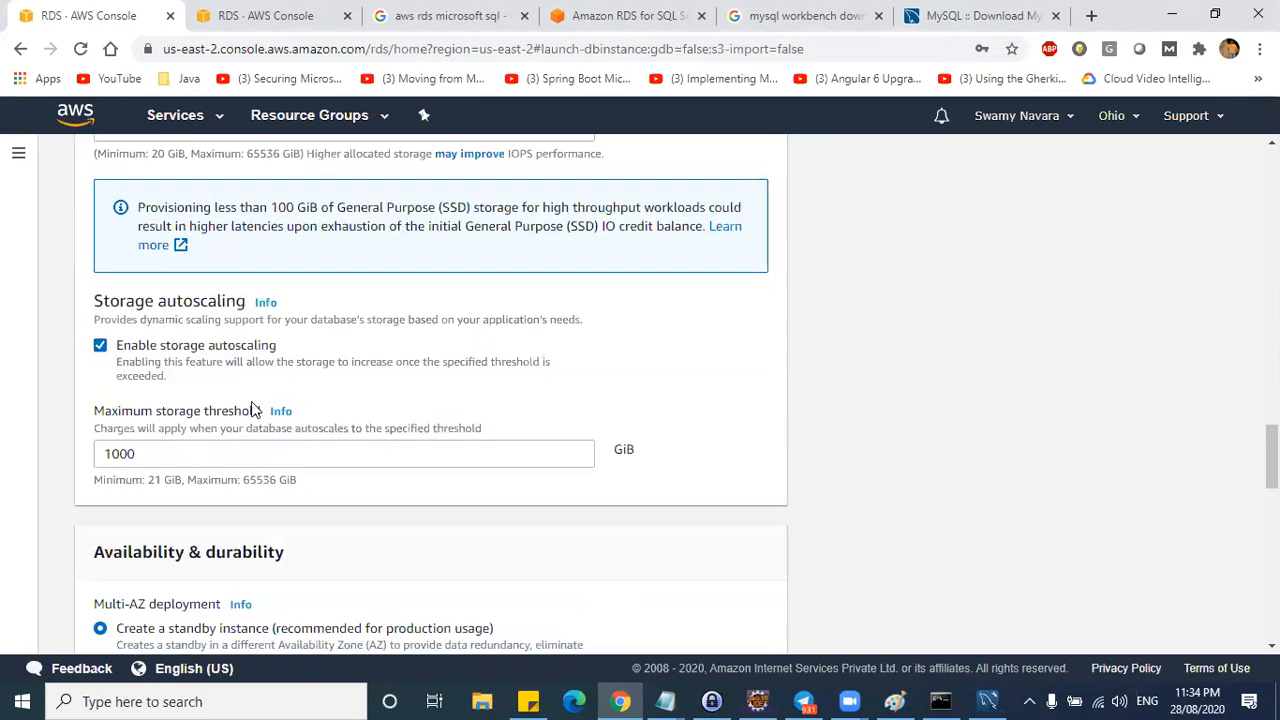
scroll(175, 355, down, 3)
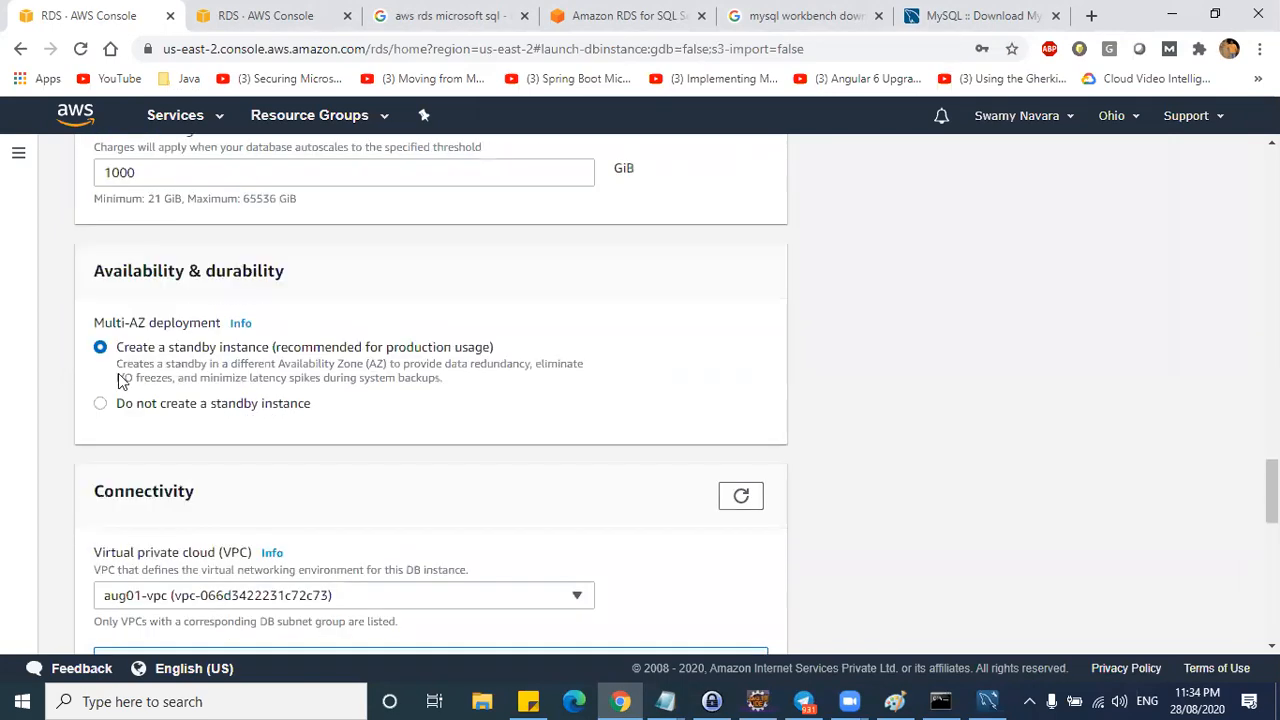
scroll(139, 428, down, 3)
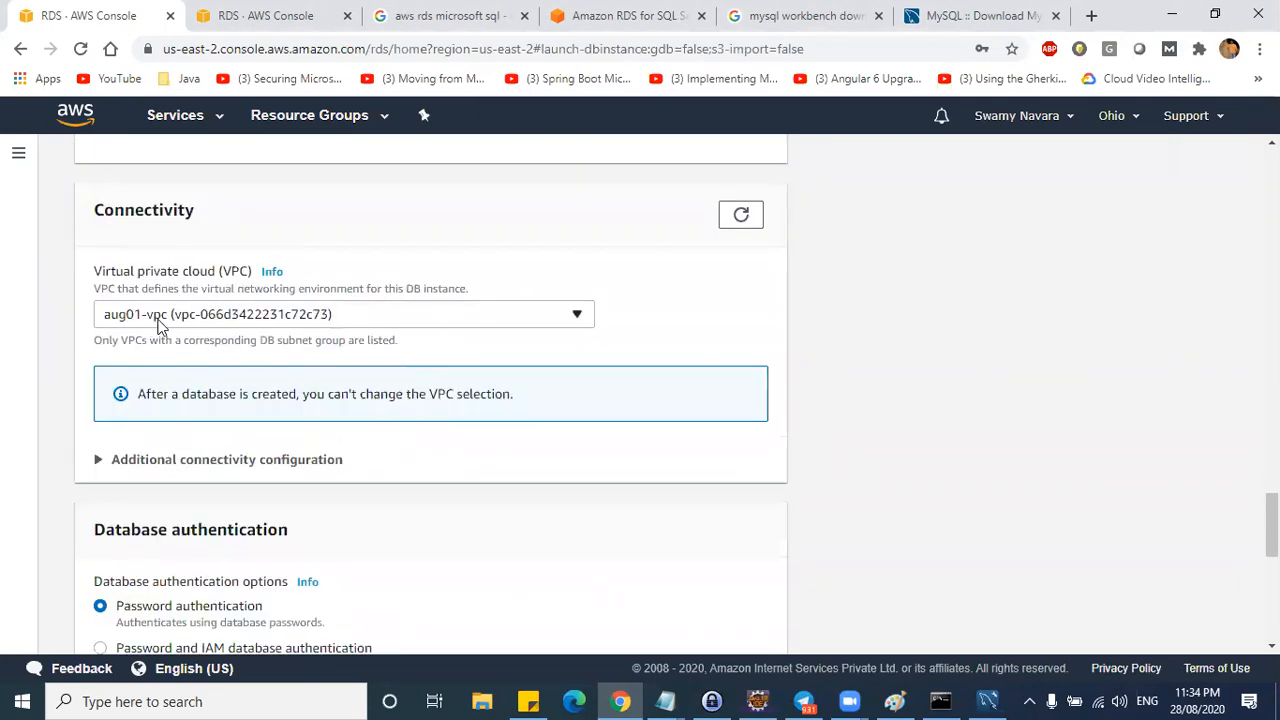
click(331, 316)
click(244, 350)
scroll(137, 314, down, 2)
click(104, 280)
click(218, 348)
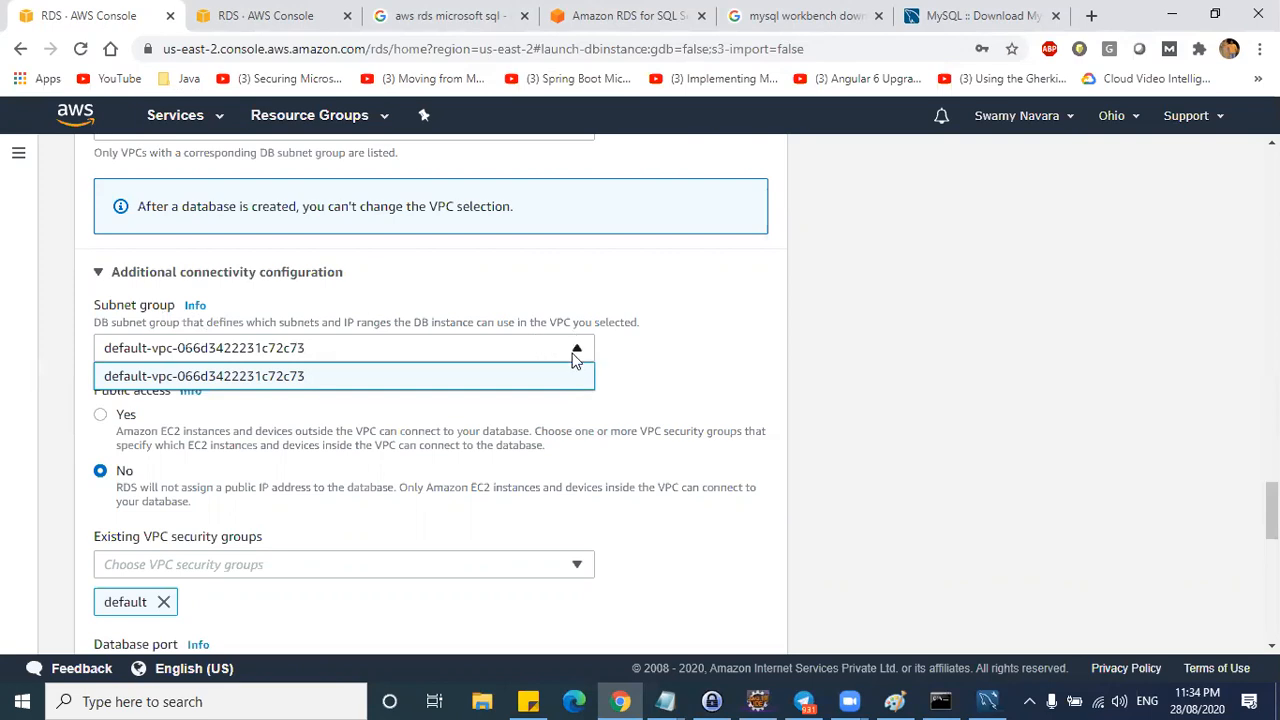
Step: Try icicibank-vpc as the VPC, check its subnet group choices, and return to aug01-vpc
scroll(294, 262, up, 2)
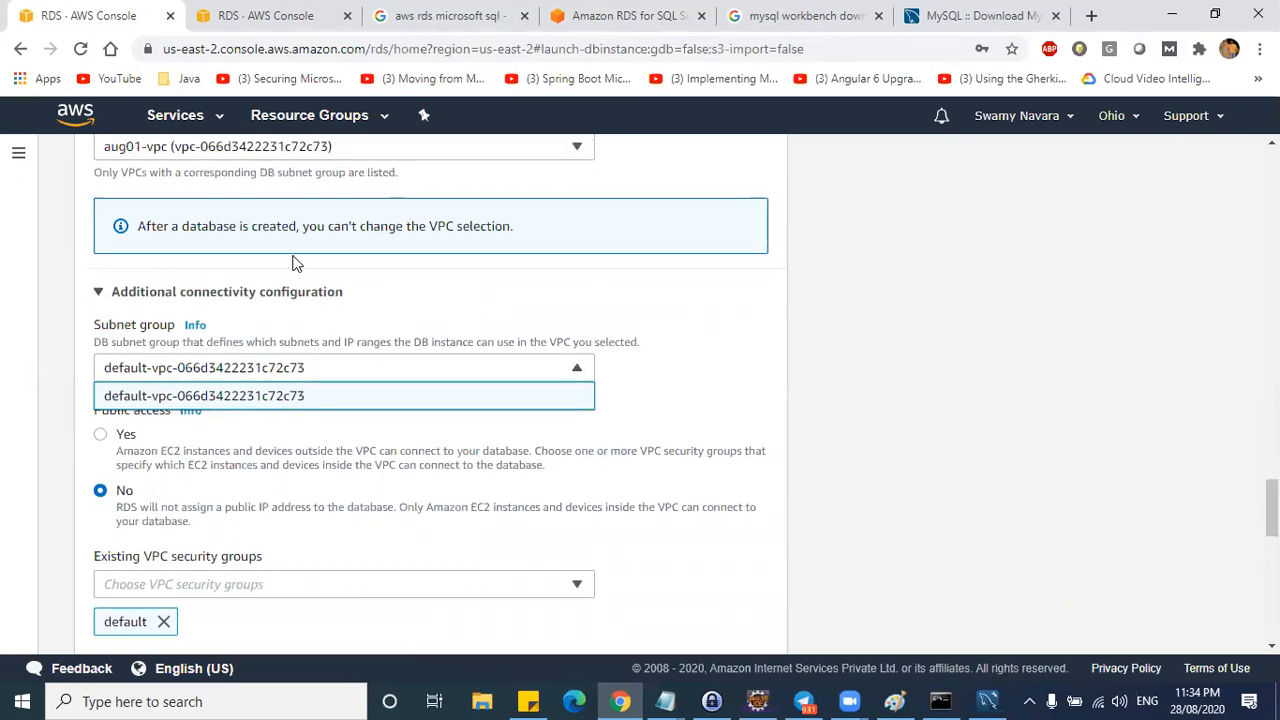
click(230, 316)
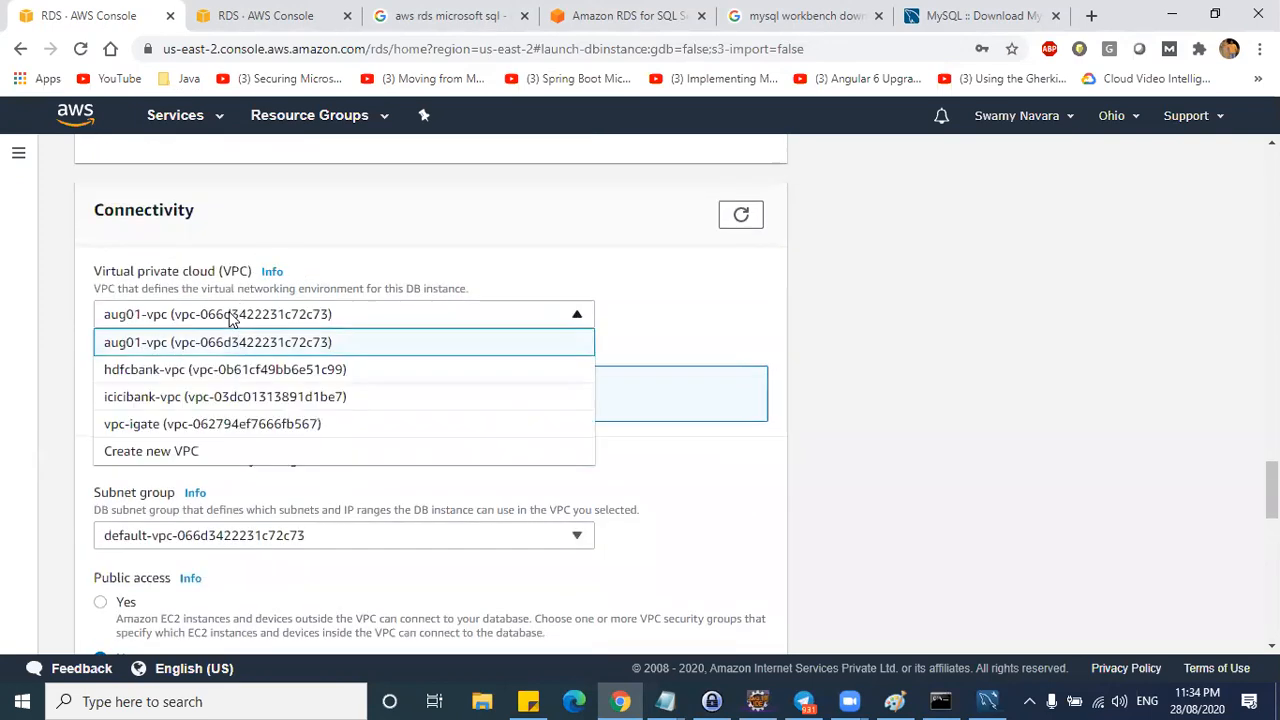
click(179, 408)
click(250, 538)
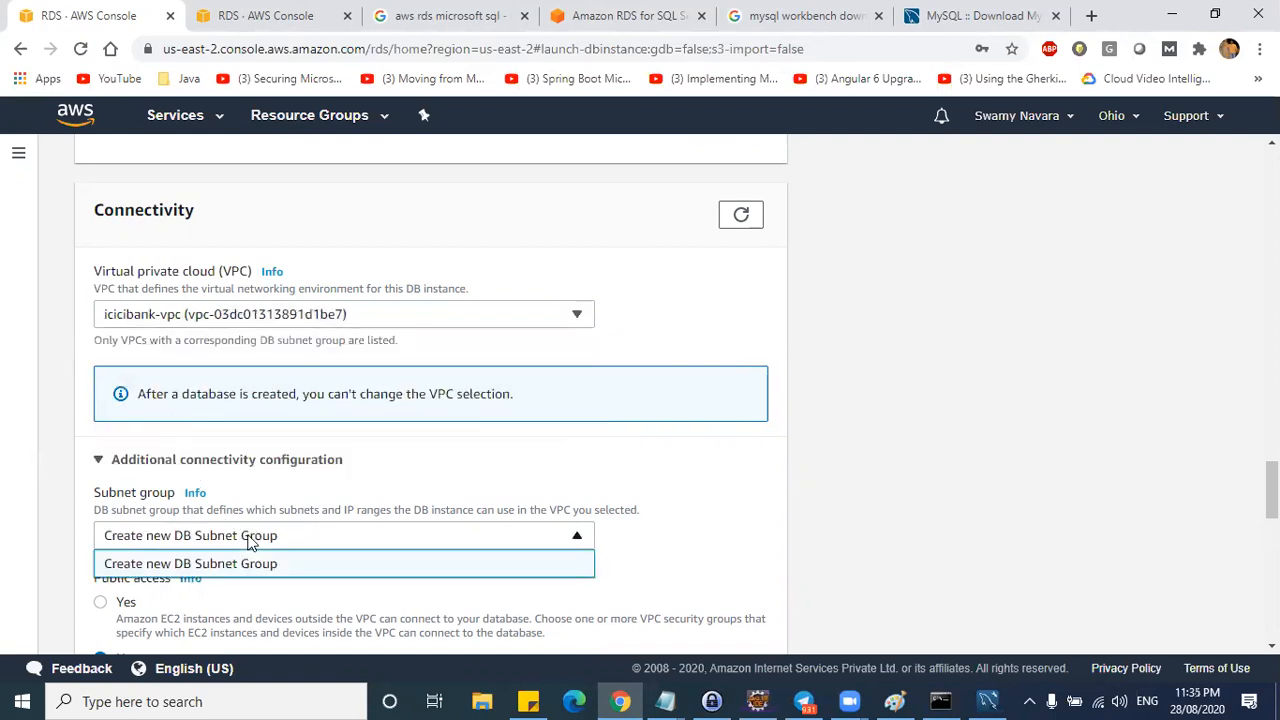
click(266, 459)
click(245, 316)
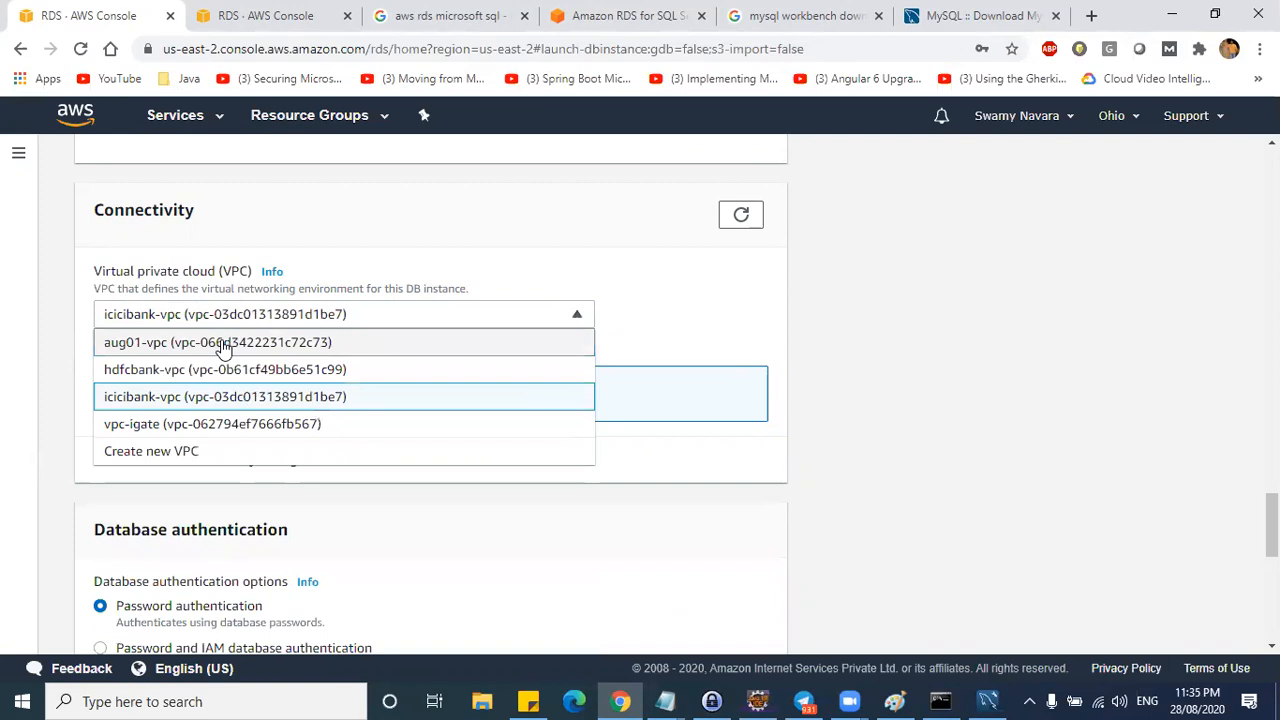
click(226, 346)
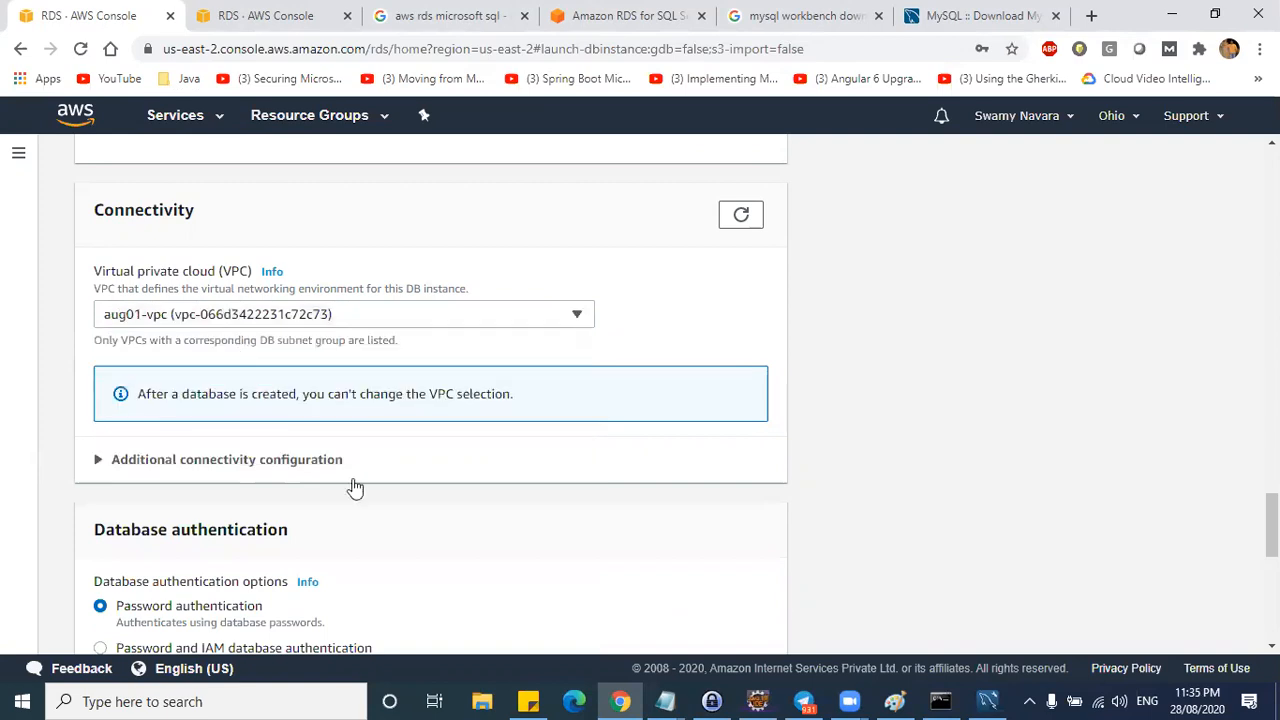
Step: In the additional connectivity configuration, choose subnet group default-vpc-066d3422231c72c73 and set public access to Yes
click(99, 461)
scroll(435, 333, down, 3)
click(274, 254)
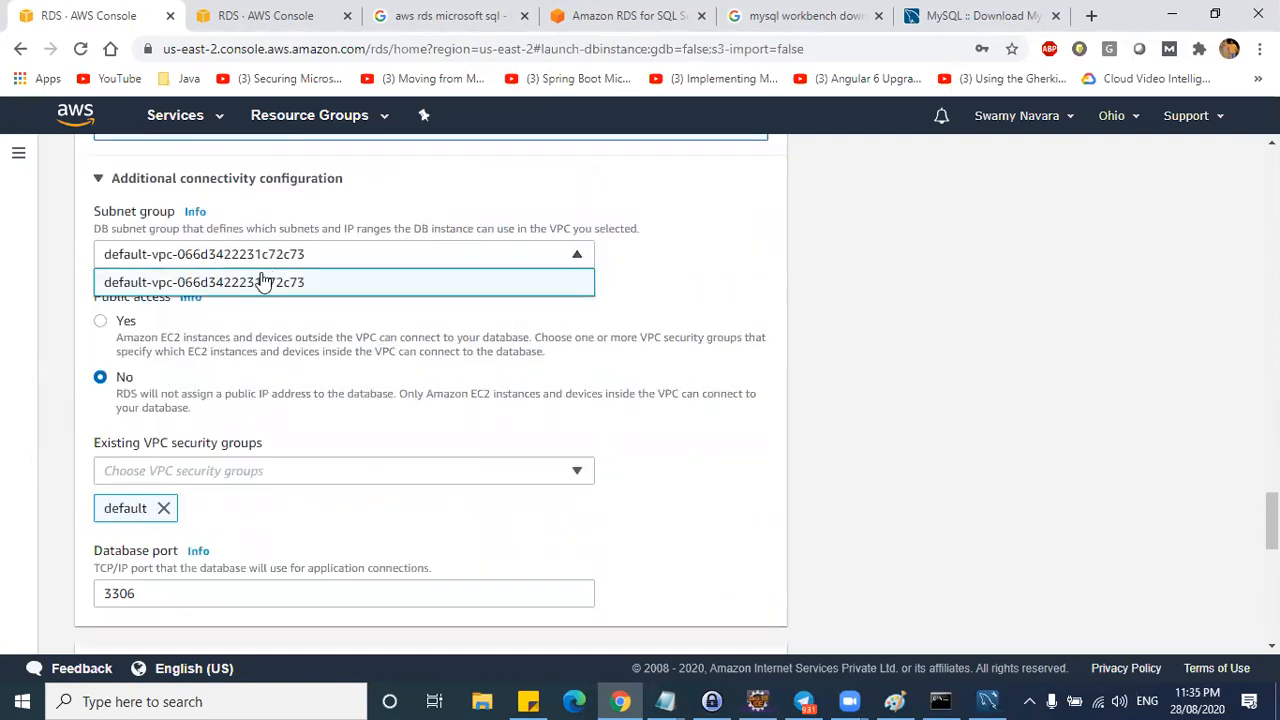
click(263, 280)
click(101, 321)
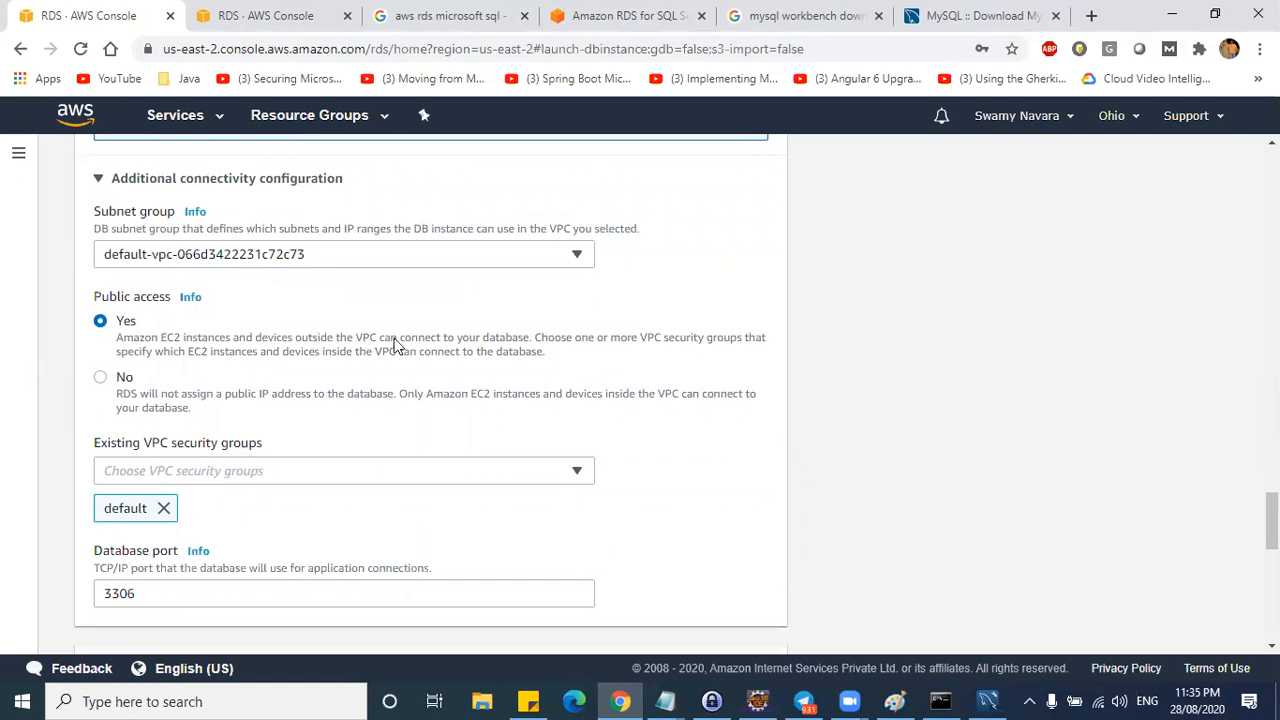
Step: Add the existing VPC security group aug01-sg to the database
scroll(323, 357, down, 2)
click(196, 295)
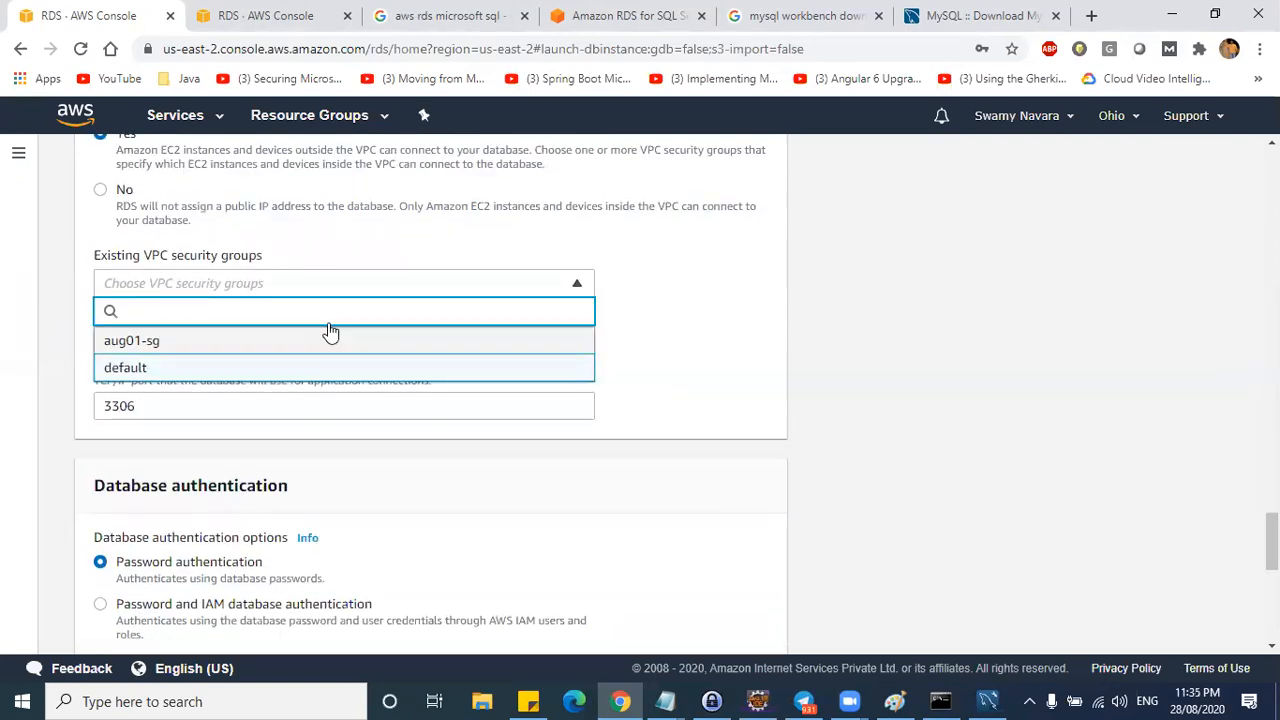
click(340, 368)
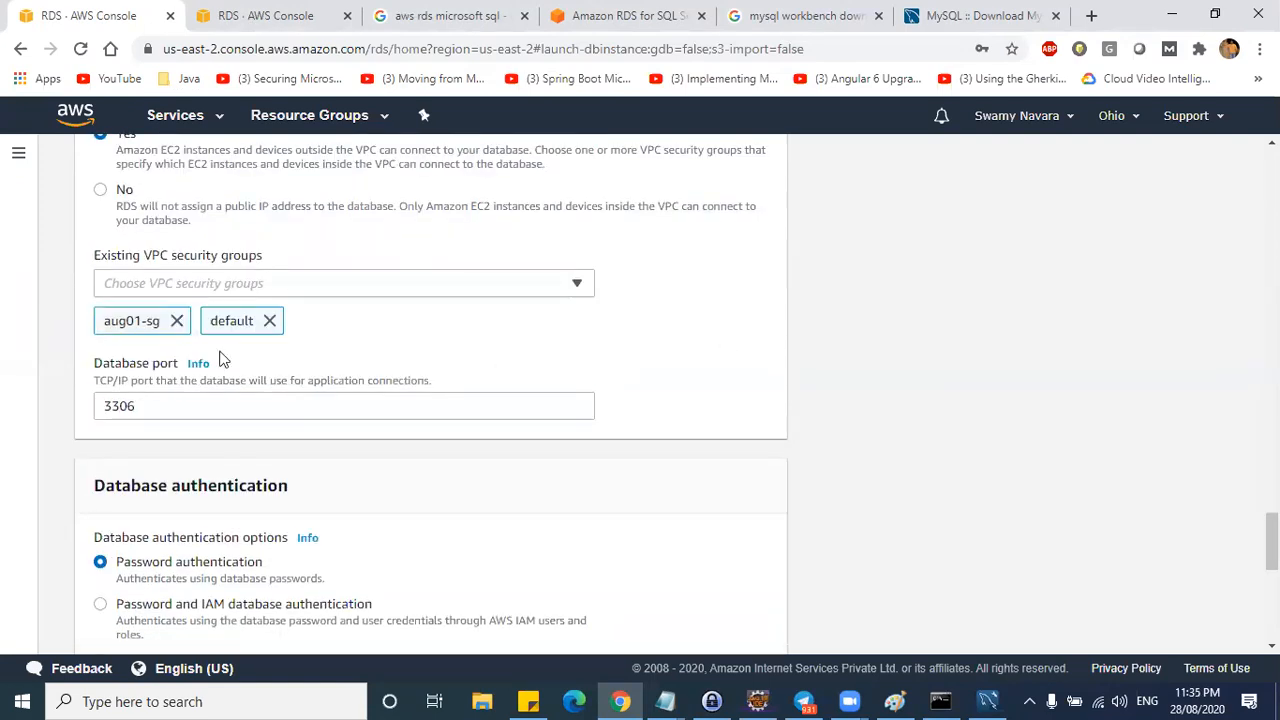
Step: Remove the default security group from the database's existing VPC security groups
click(271, 321)
click(191, 409)
click(442, 460)
Step: Expand the additional configuration section of the new database
scroll(377, 460, down, 3)
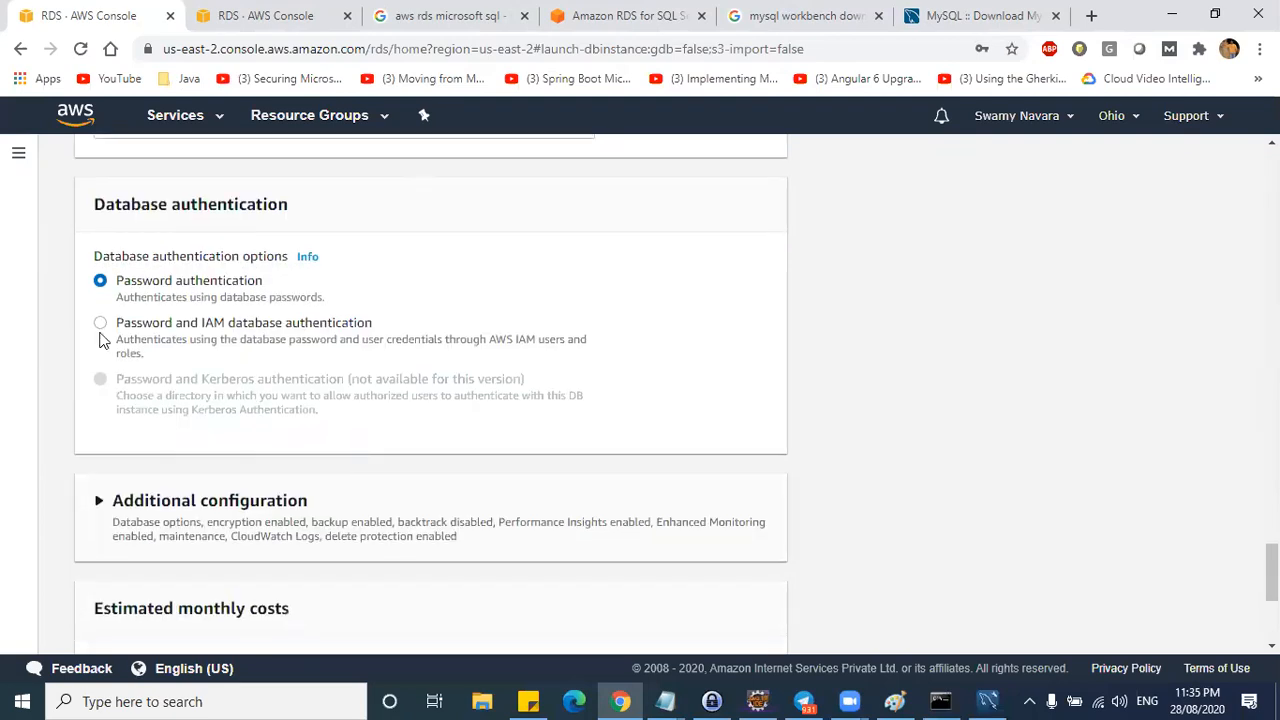
scroll(232, 418, down, 3)
click(100, 219)
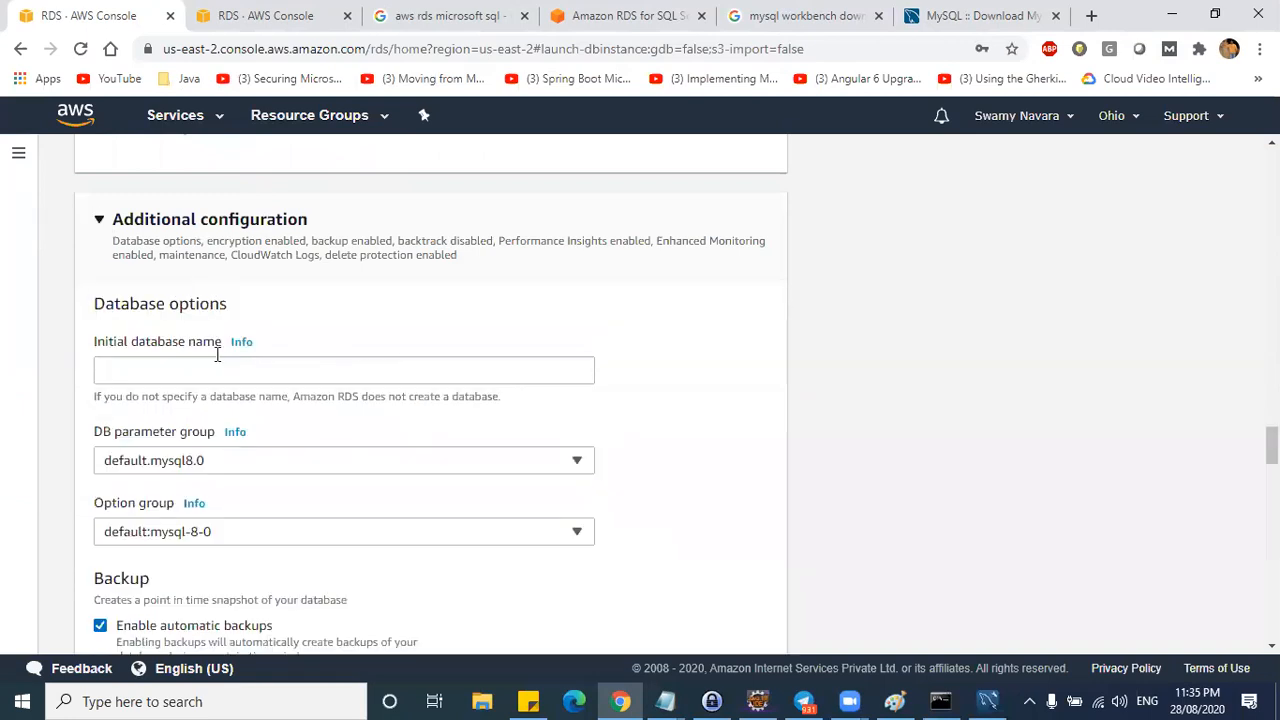
click(165, 369)
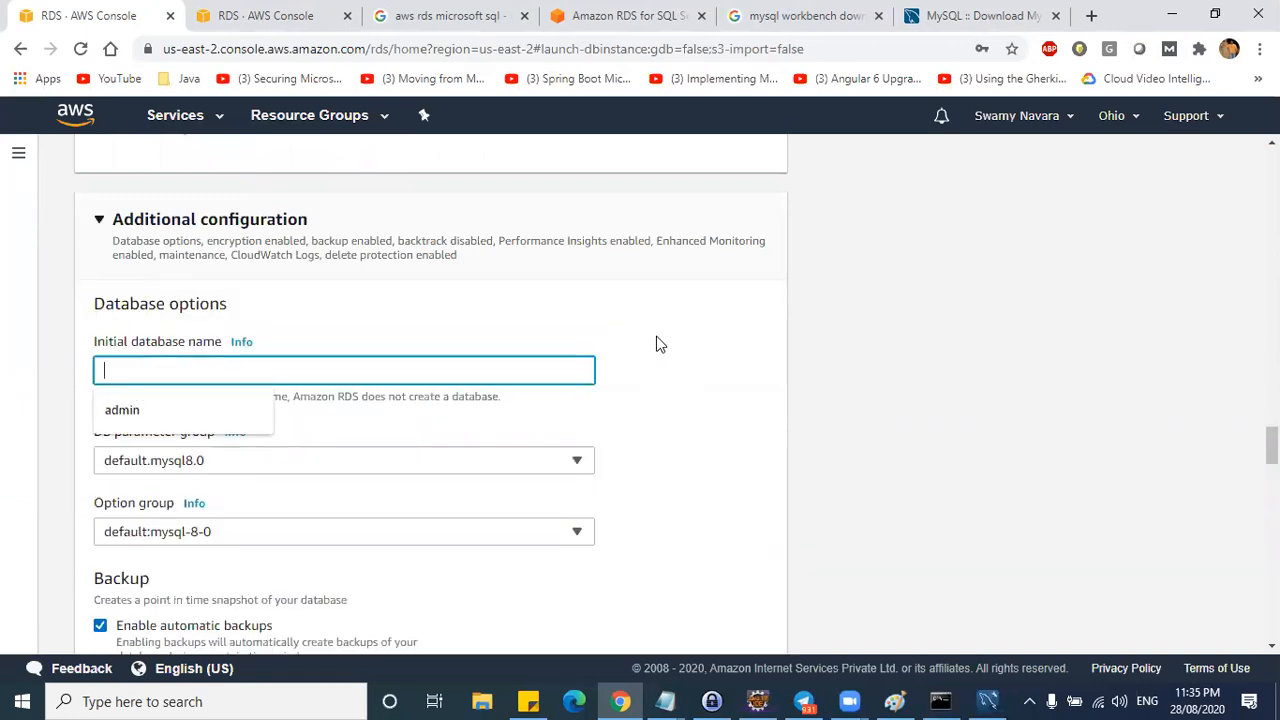
text(test)
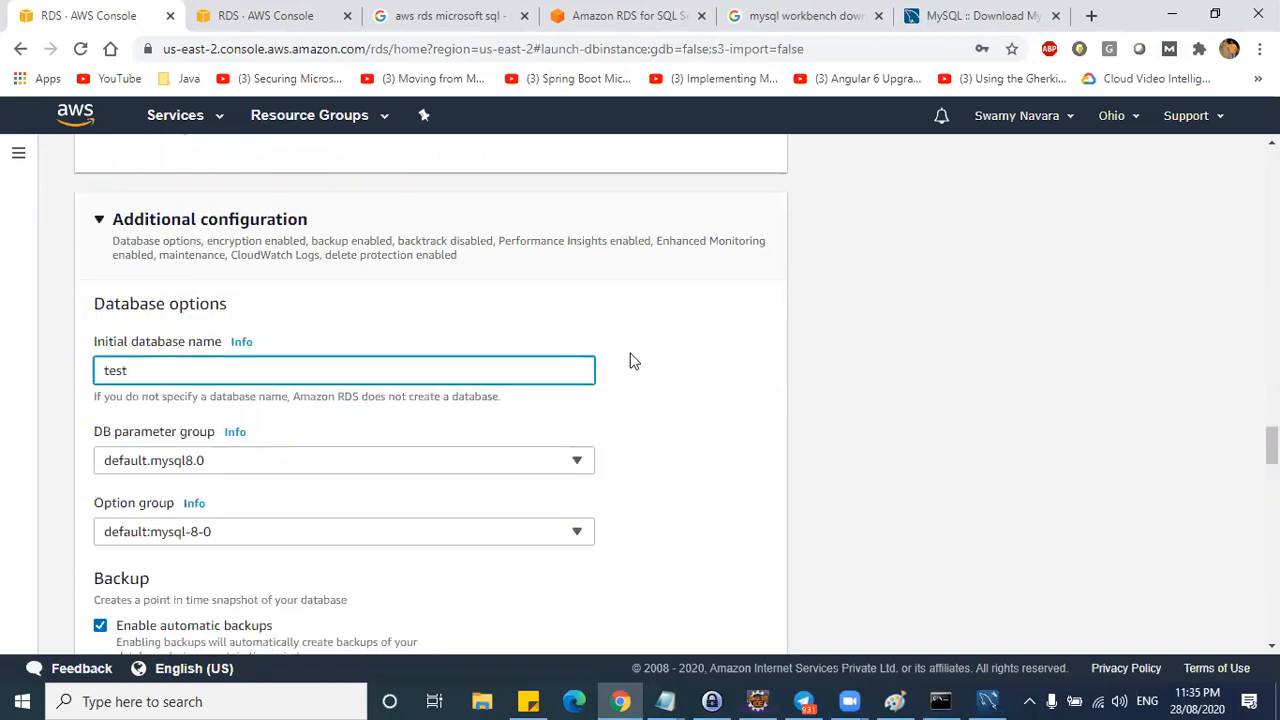
drag(185, 374, 43, 394)
key(BackSpace)
Step: Turn off copying tags to snapshots in the backup settings
scroll(534, 420, down, 5)
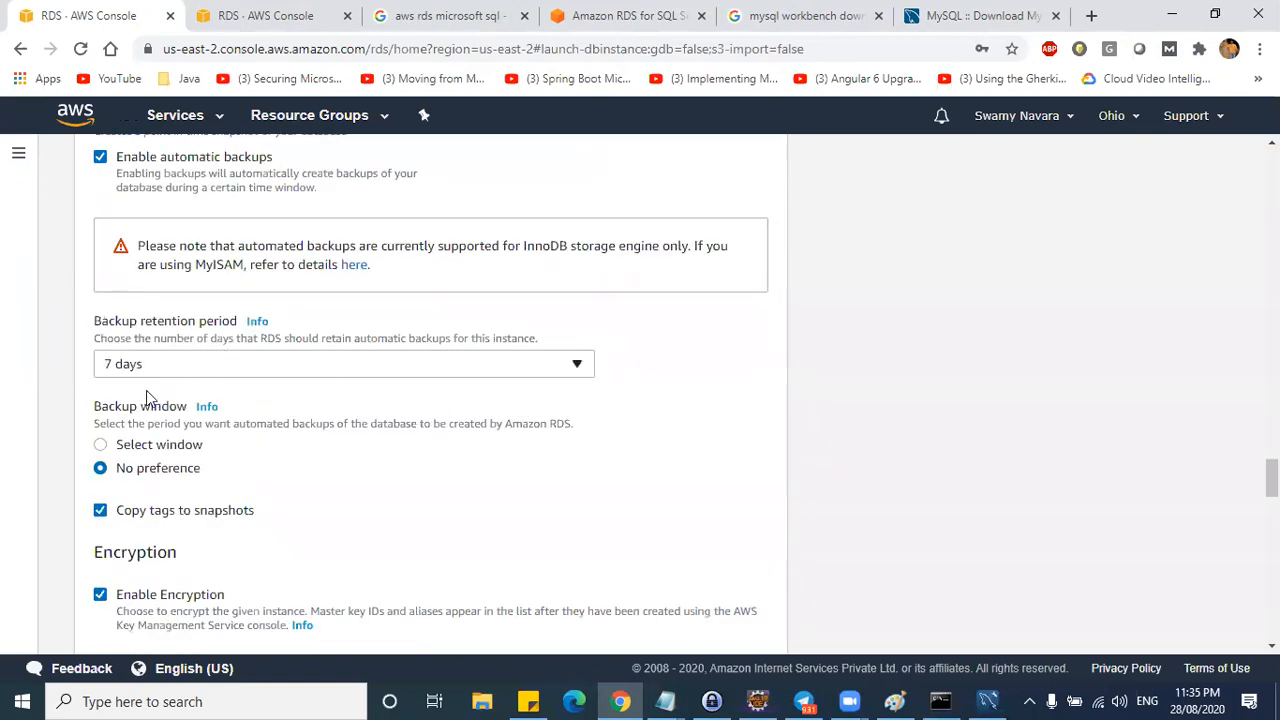
scroll(158, 448, down, 1)
scroll(110, 430, down, 3)
scroll(114, 330, up, 1)
click(100, 228)
scroll(150, 360, down, 1)
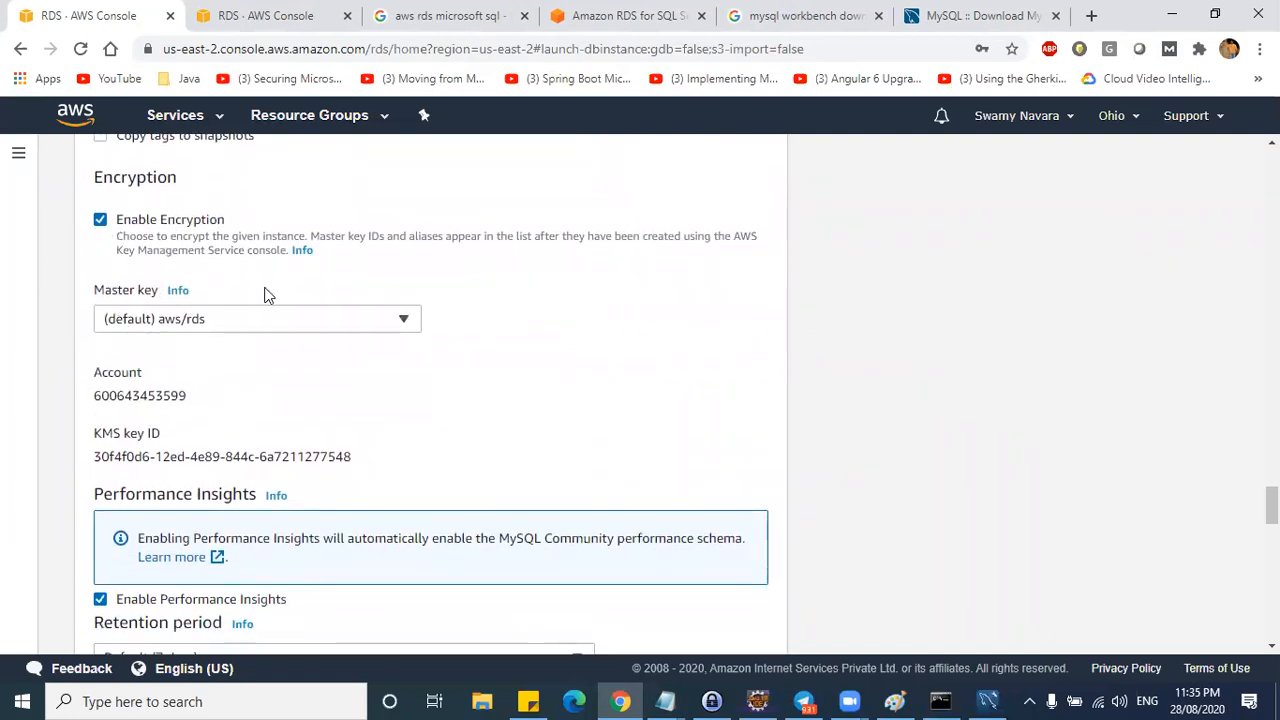
Step: Disable encryption, Performance Insights and Enhanced monitoring for the database
scroll(250, 418, down, 5)
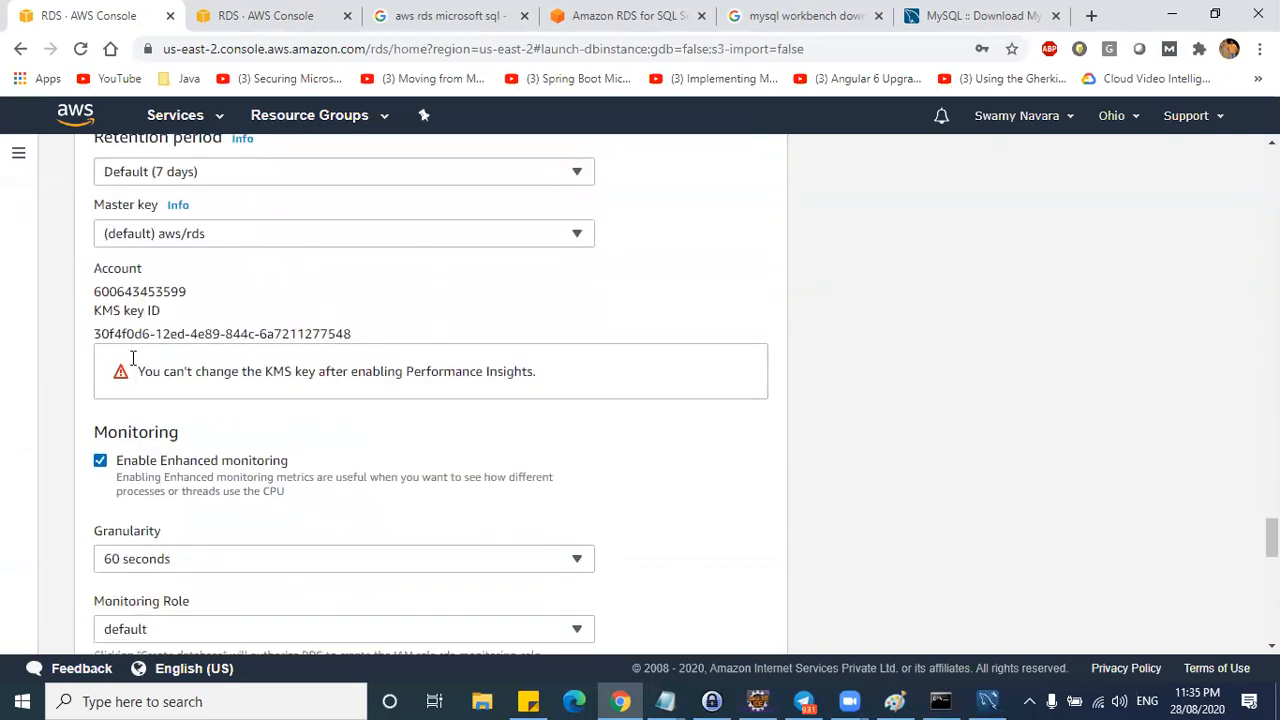
scroll(135, 362, up, 1)
scroll(110, 430, down, 1)
click(100, 460)
Step: Disable auto minor version upgrade and leave deletion protection enabled
scroll(194, 474, down, 5)
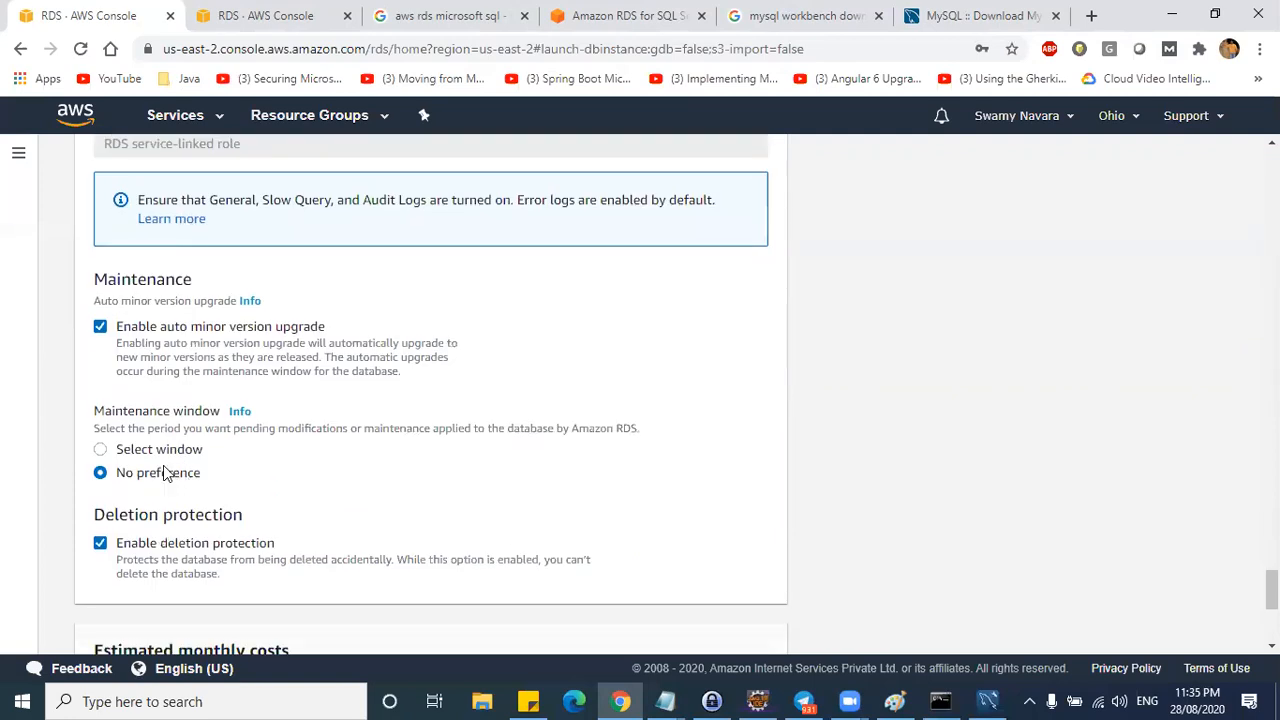
click(100, 326)
scroll(140, 456, down, 2)
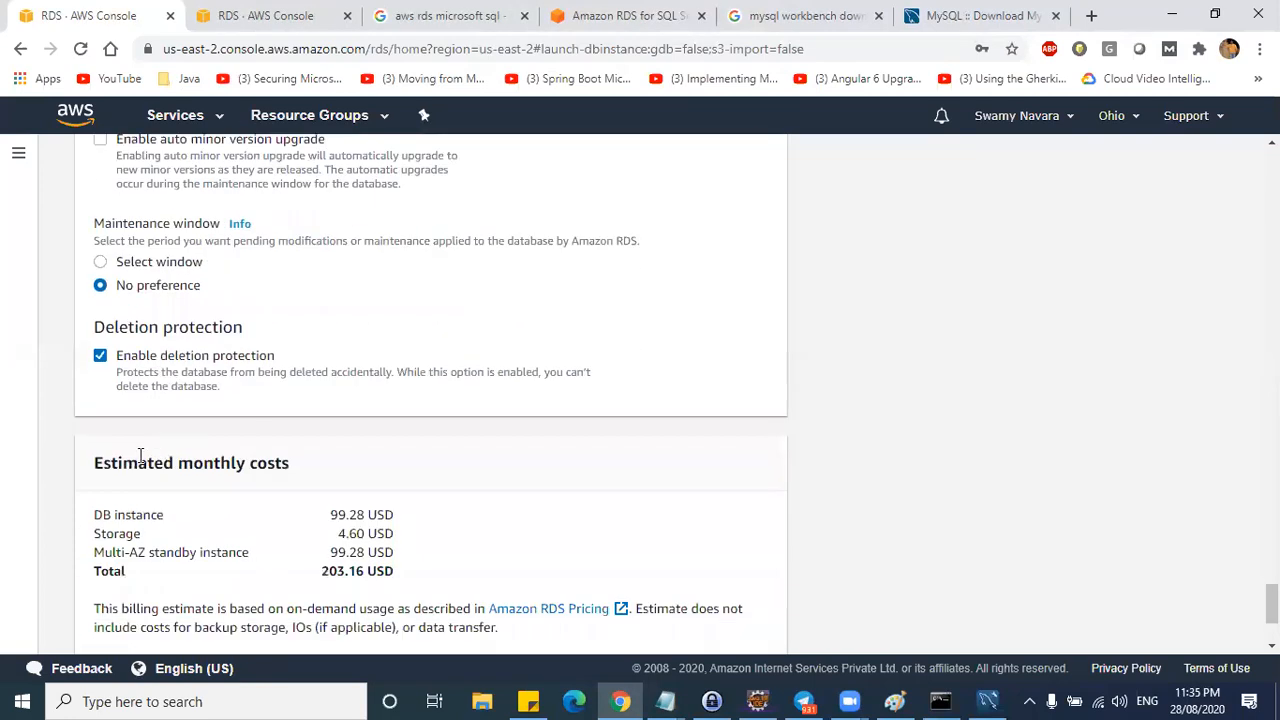
click(100, 356)
click(100, 356)
Step: Examine the estimated monthly costs and review the storage, availability and connectivity settings of the new database
scroll(193, 476, down, 2)
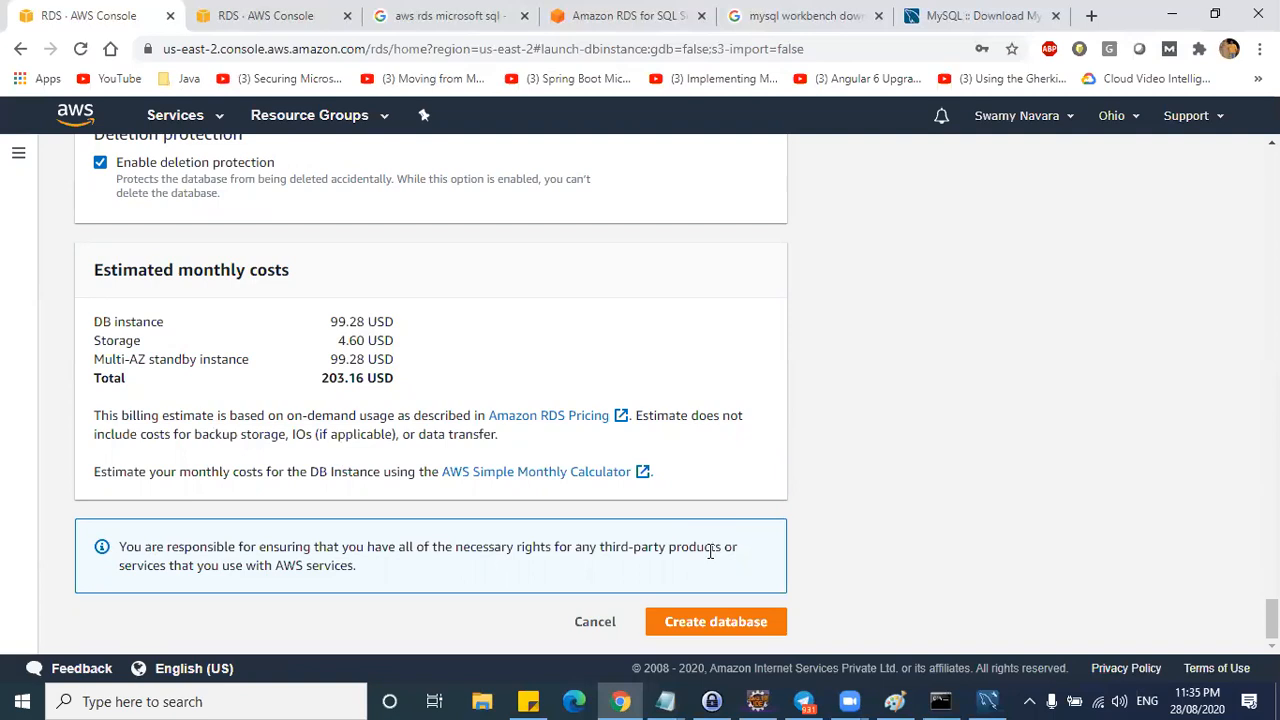
drag(332, 321, 394, 321)
scroll(377, 331, up, 15)
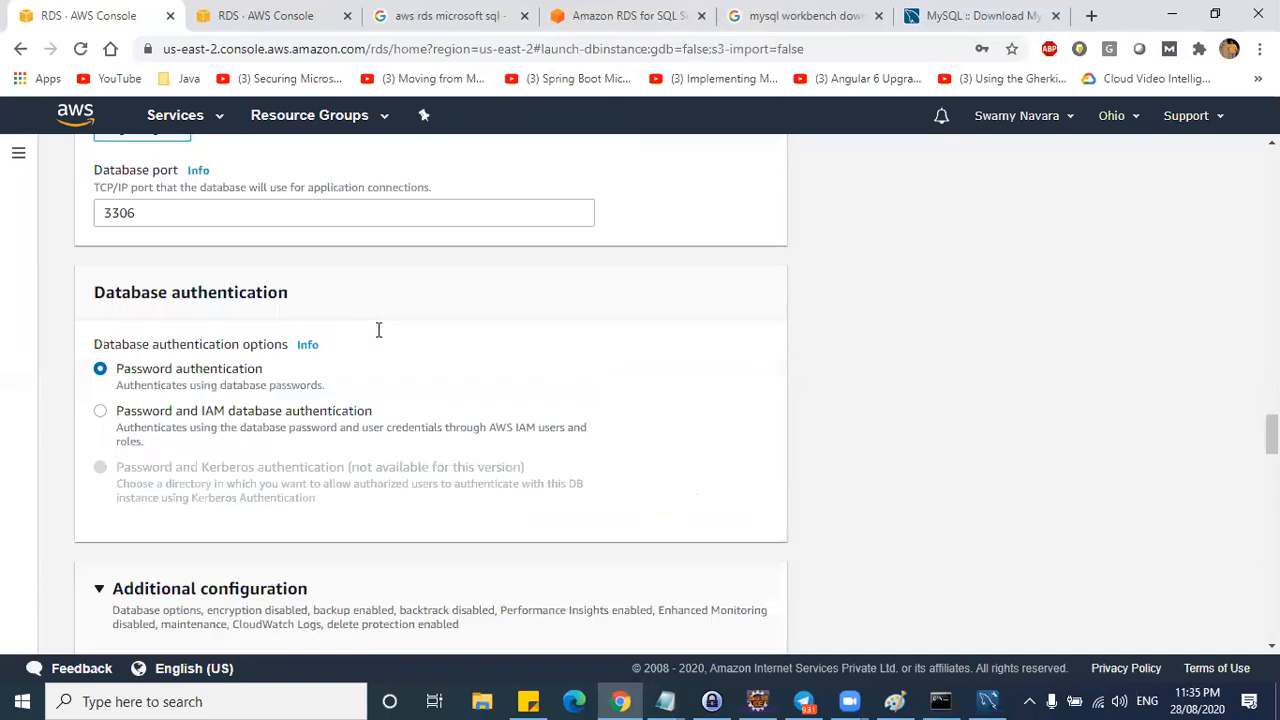
scroll(377, 336, up, 4)
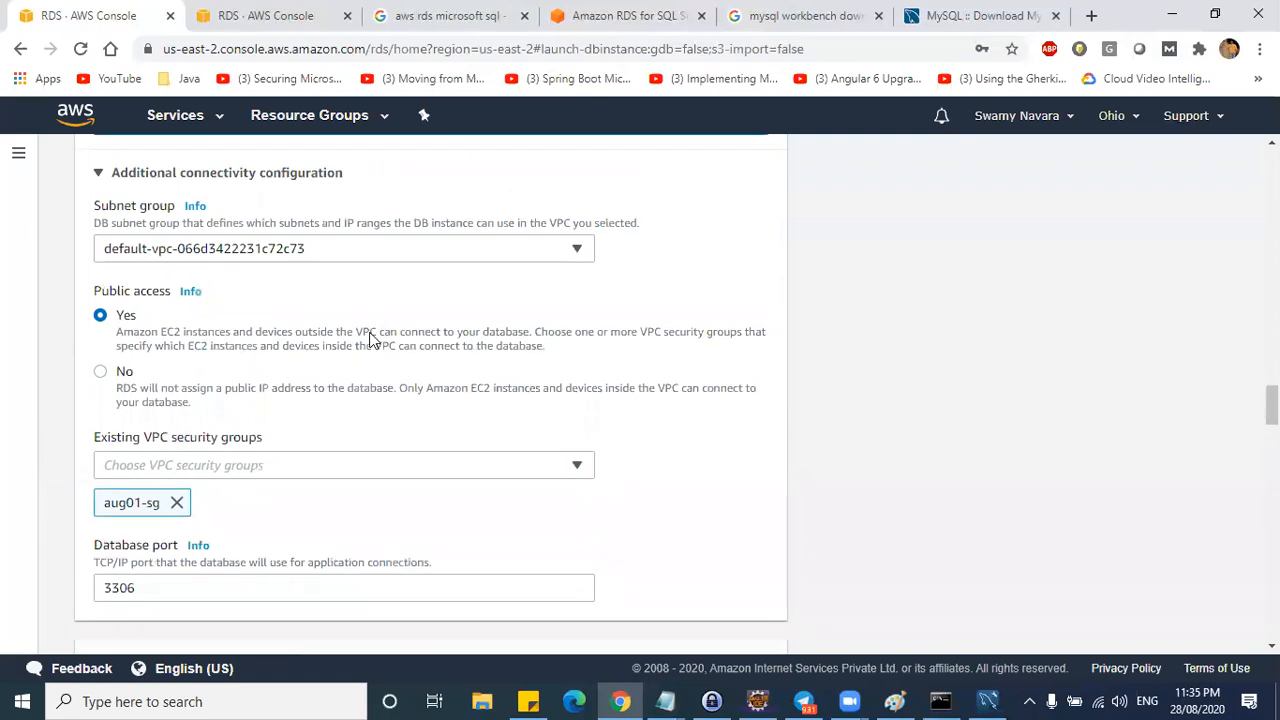
scroll(370, 338, up, 3)
scroll(370, 338, up, 8)
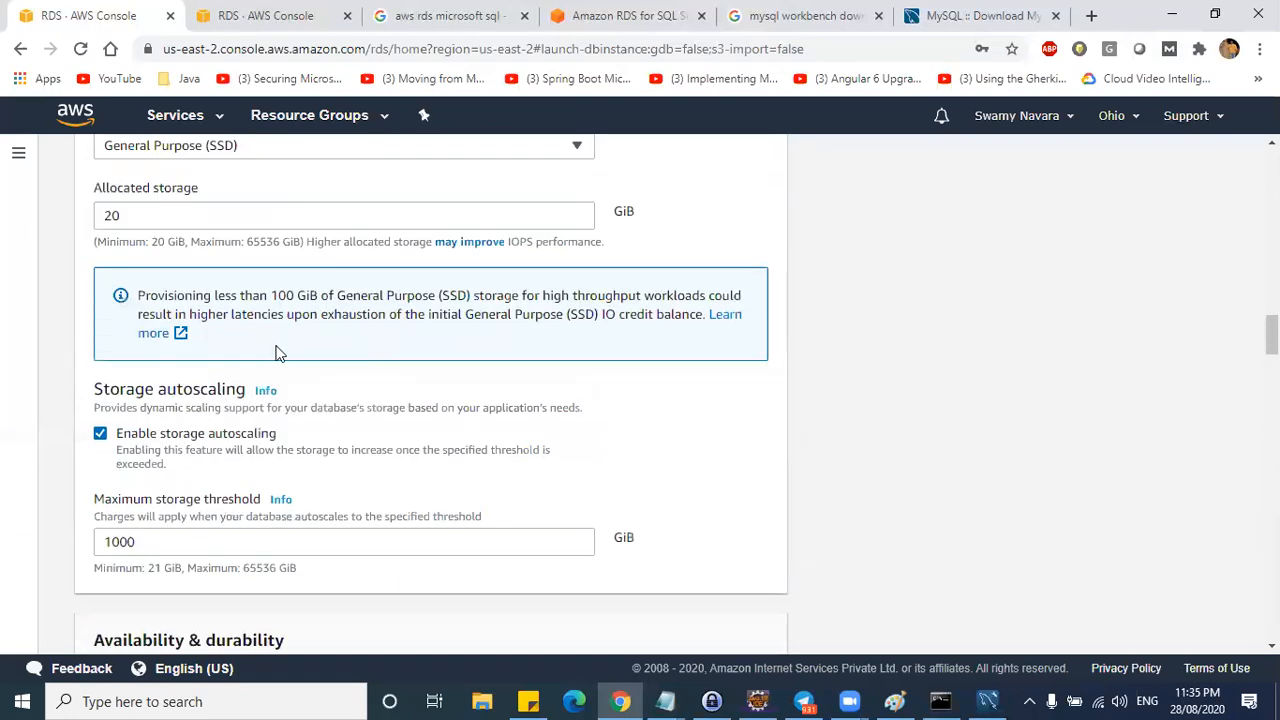
scroll(287, 347, down, 12)
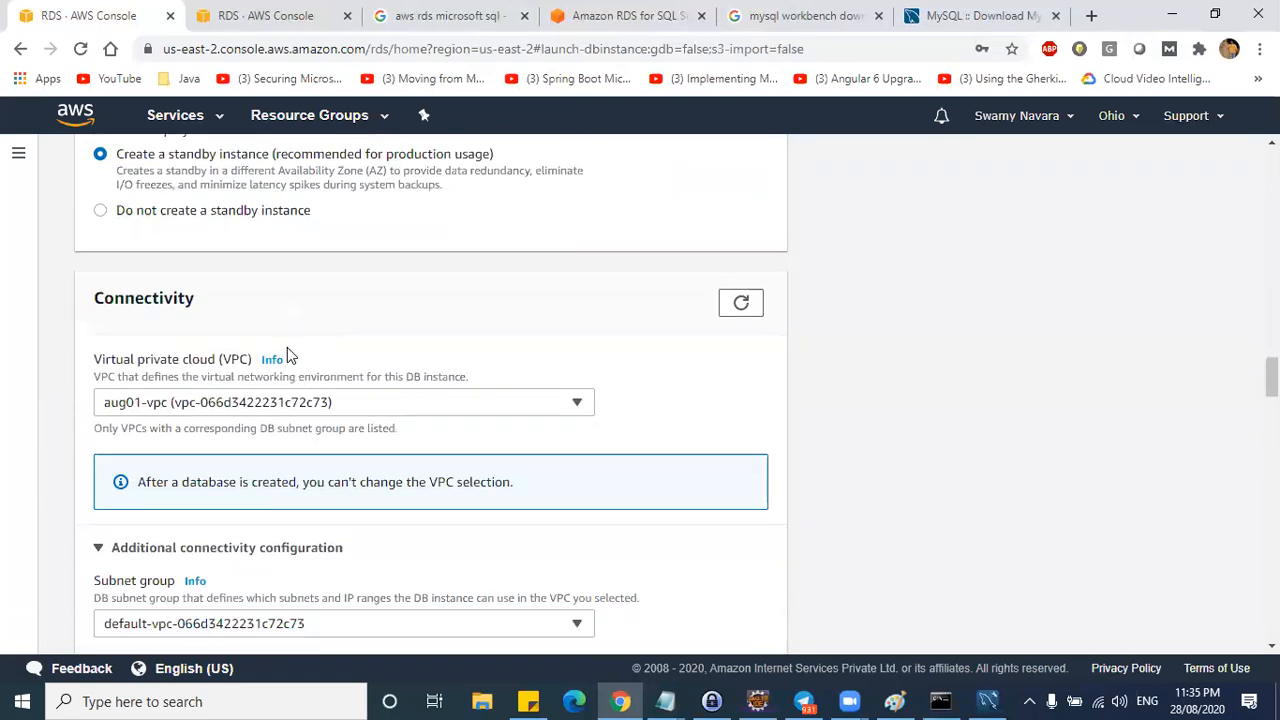
scroll(292, 345, down, 12)
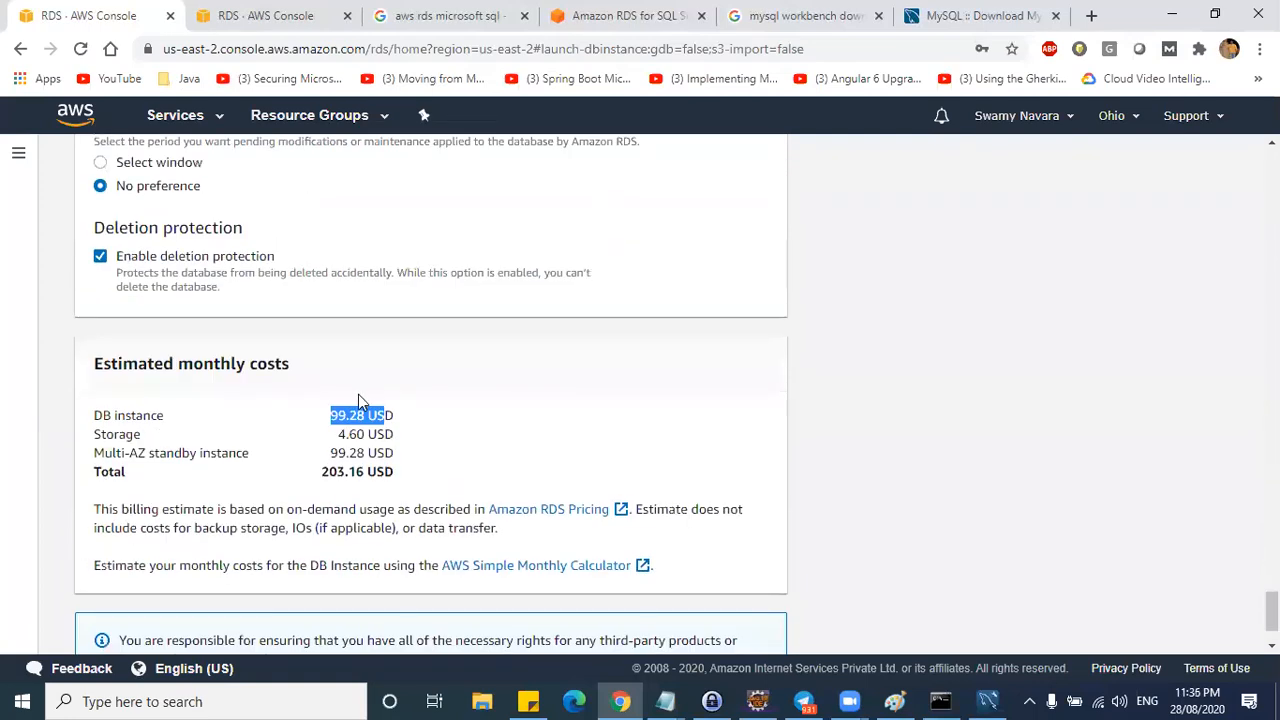
drag(321, 471, 405, 474)
scroll(405, 474, down, 1)
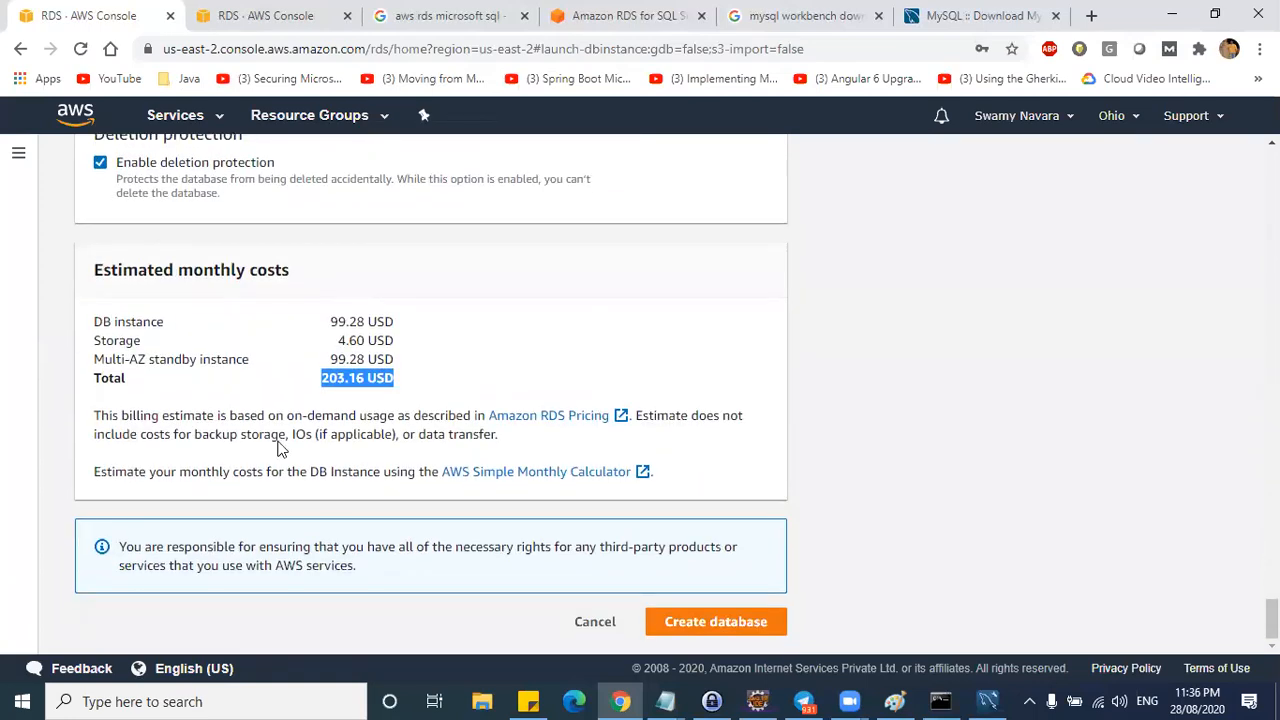
Step: Create the database, dismiss the creation notice and refresh the databases list
click(706, 625)
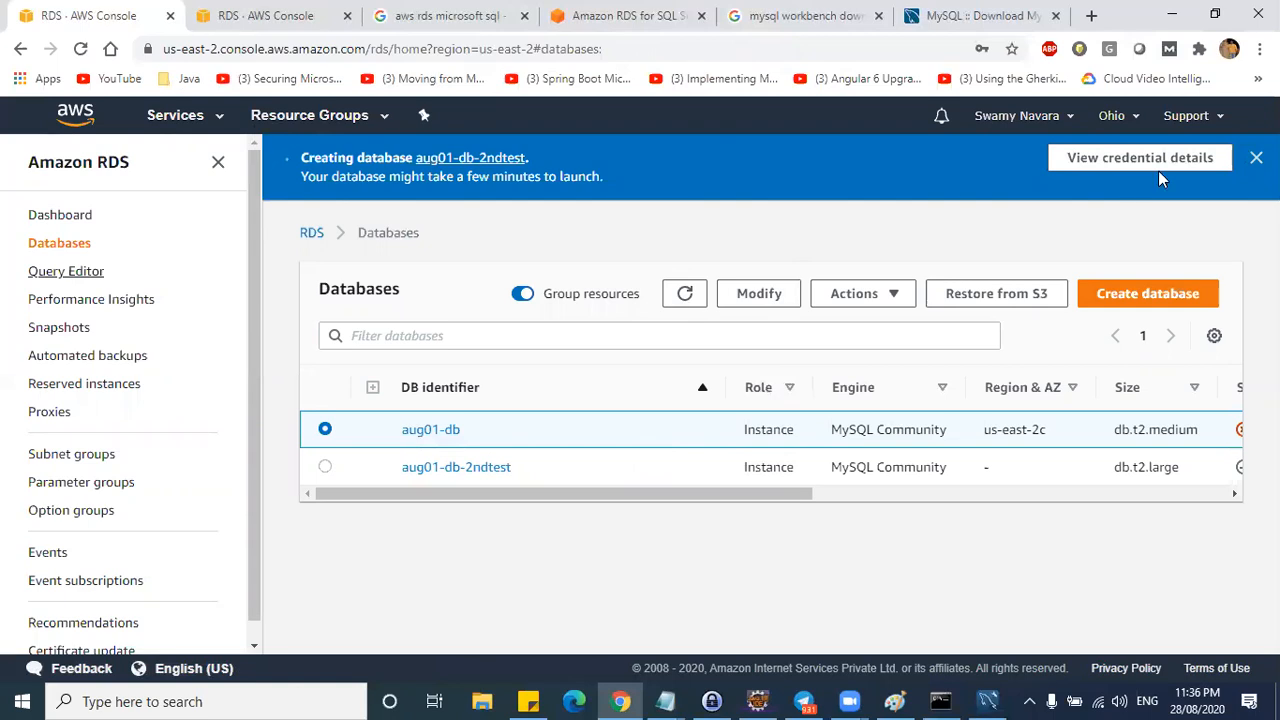
click(1256, 158)
click(685, 228)
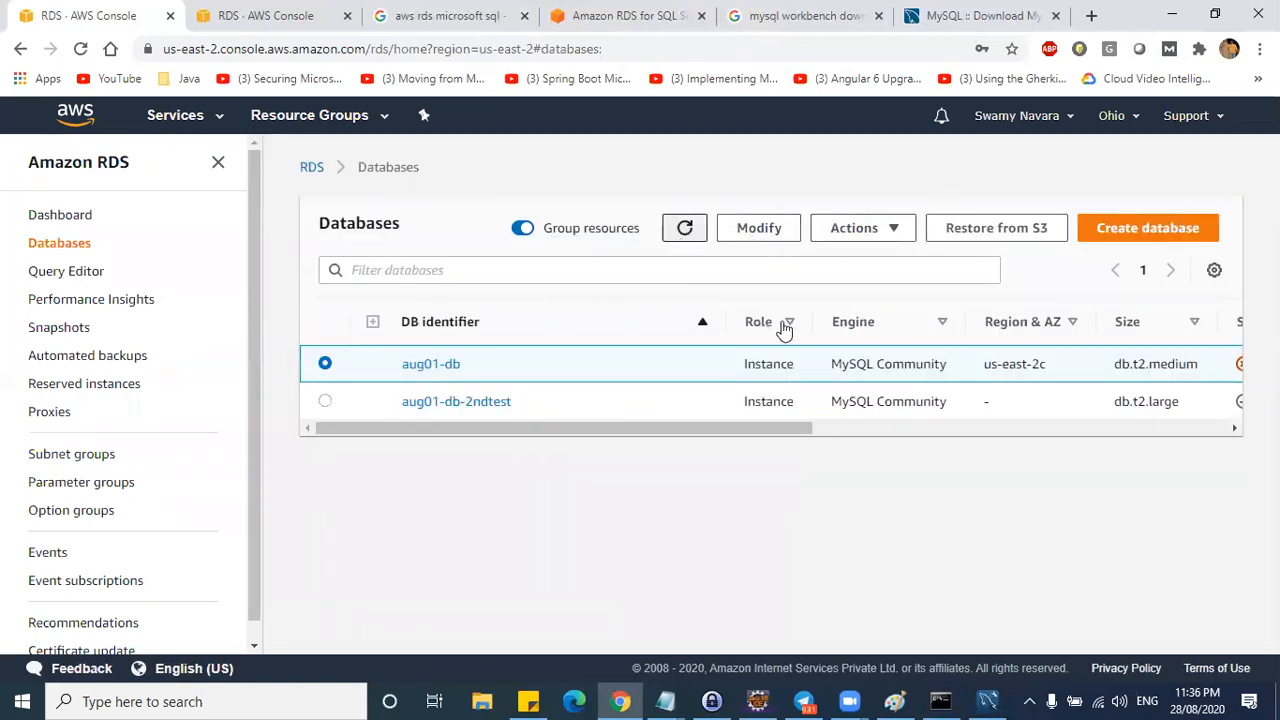
Step: Open the details of aug01-db-2ndtest in a separate browser tab and review its connectivity and security information
middle_click(444, 402)
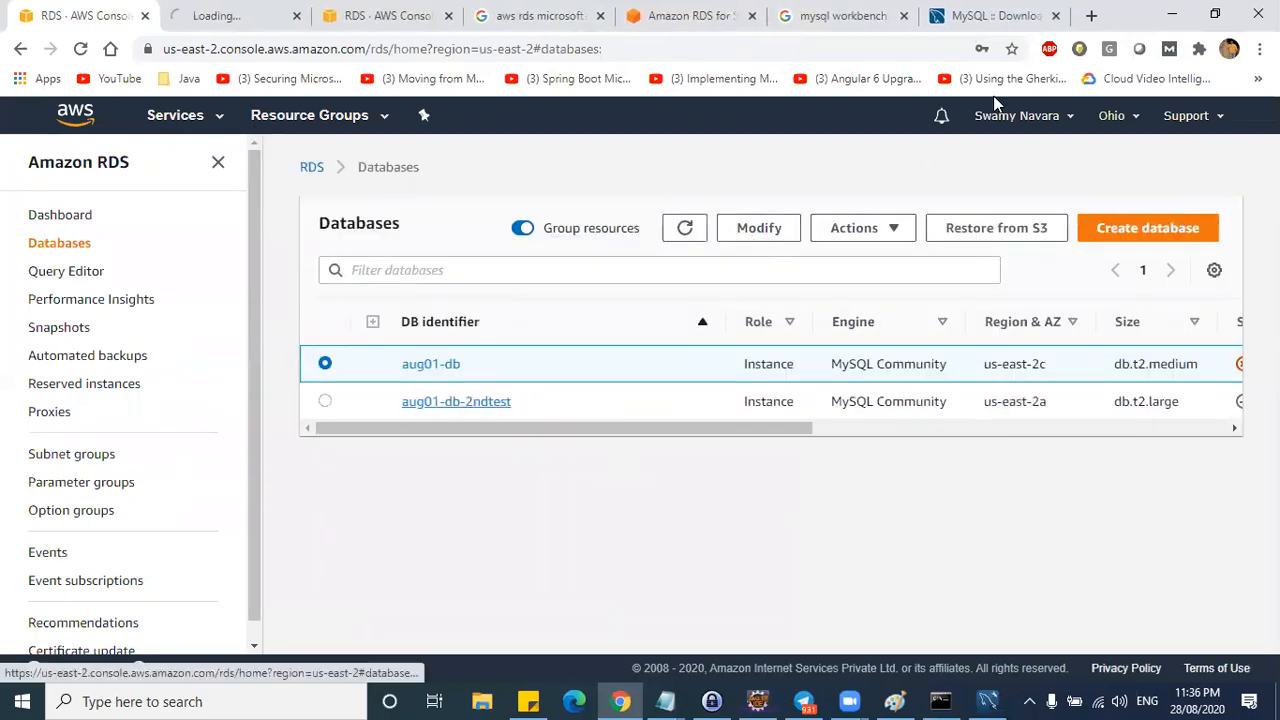
click(240, 15)
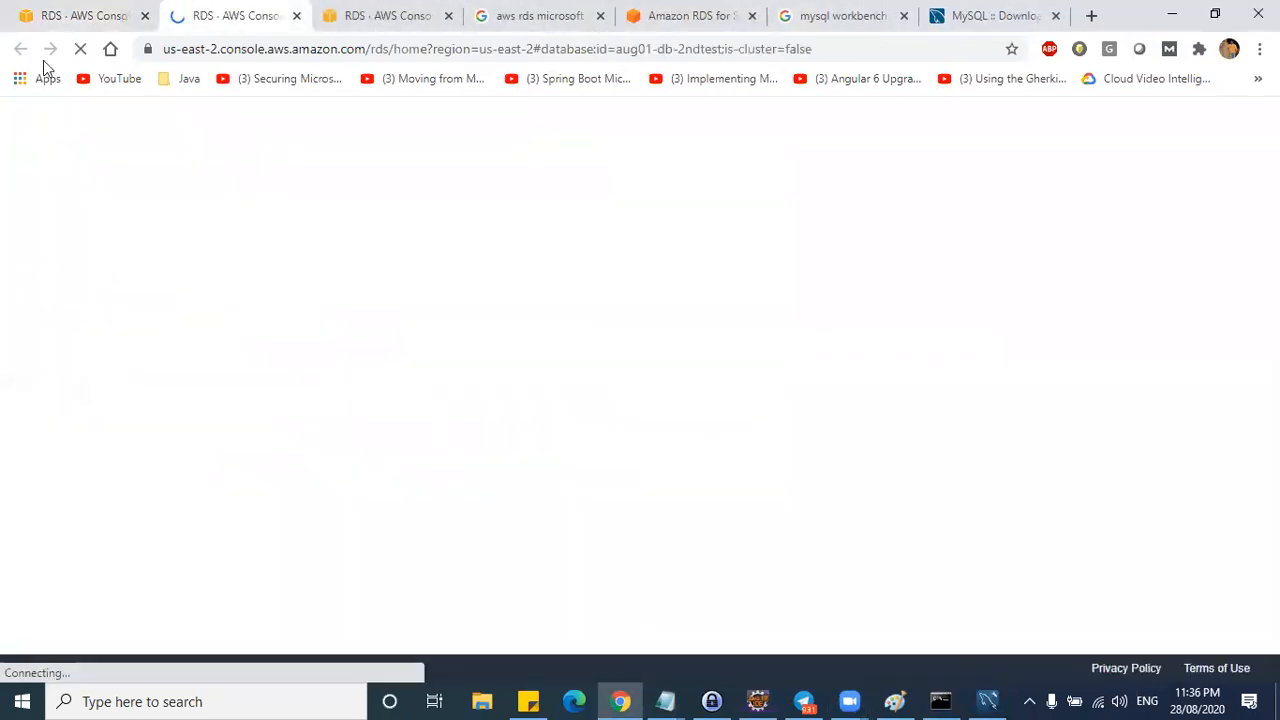
click(70, 15)
click(235, 15)
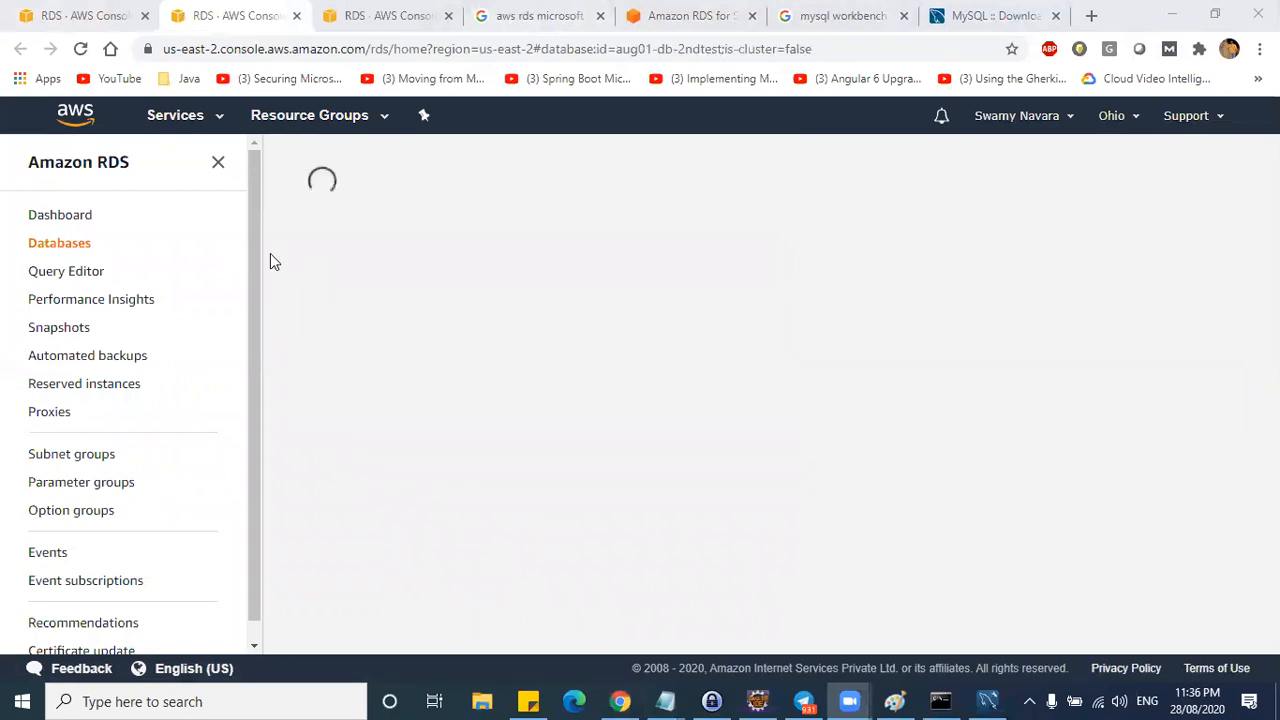
scroll(737, 405, down, 3)
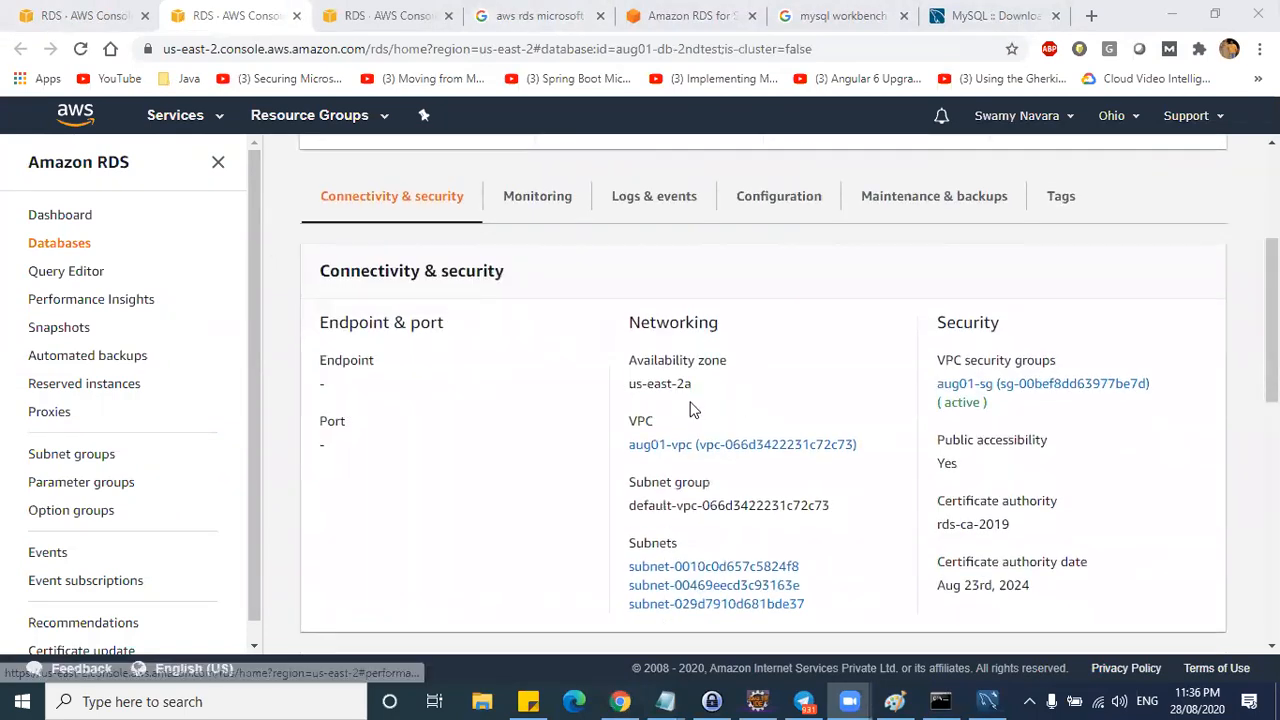
scroll(993, 203, up, 3)
scroll(771, 317, down, 3)
scroll(360, 249, up, 4)
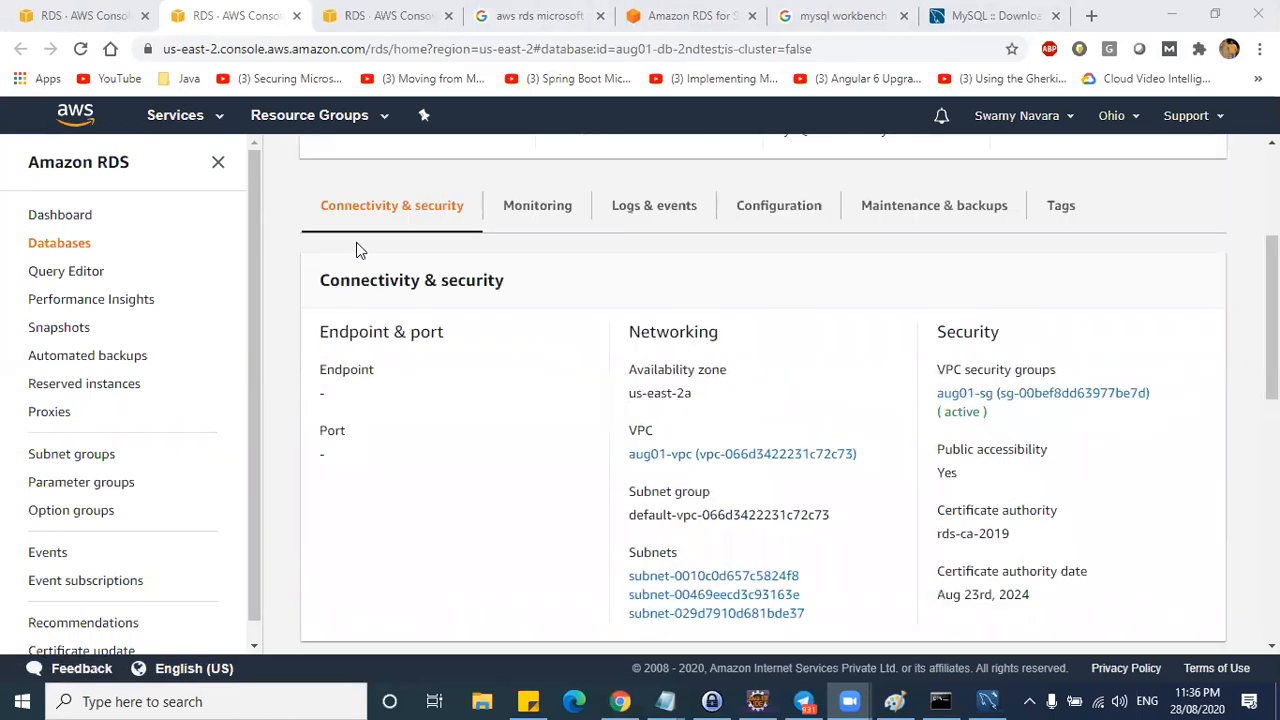
Step: Return to the databases list and check the status of both instances
click(373, 170)
drag(474, 431, 685, 435)
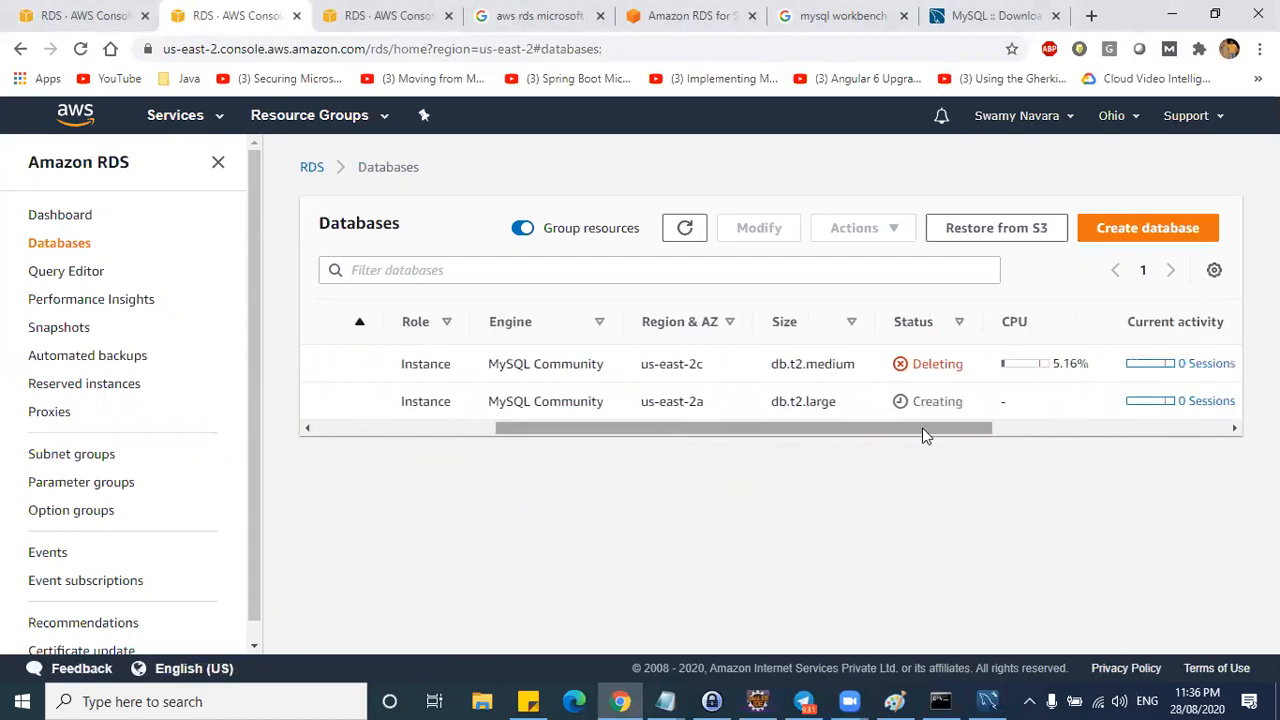
double_click(938, 363)
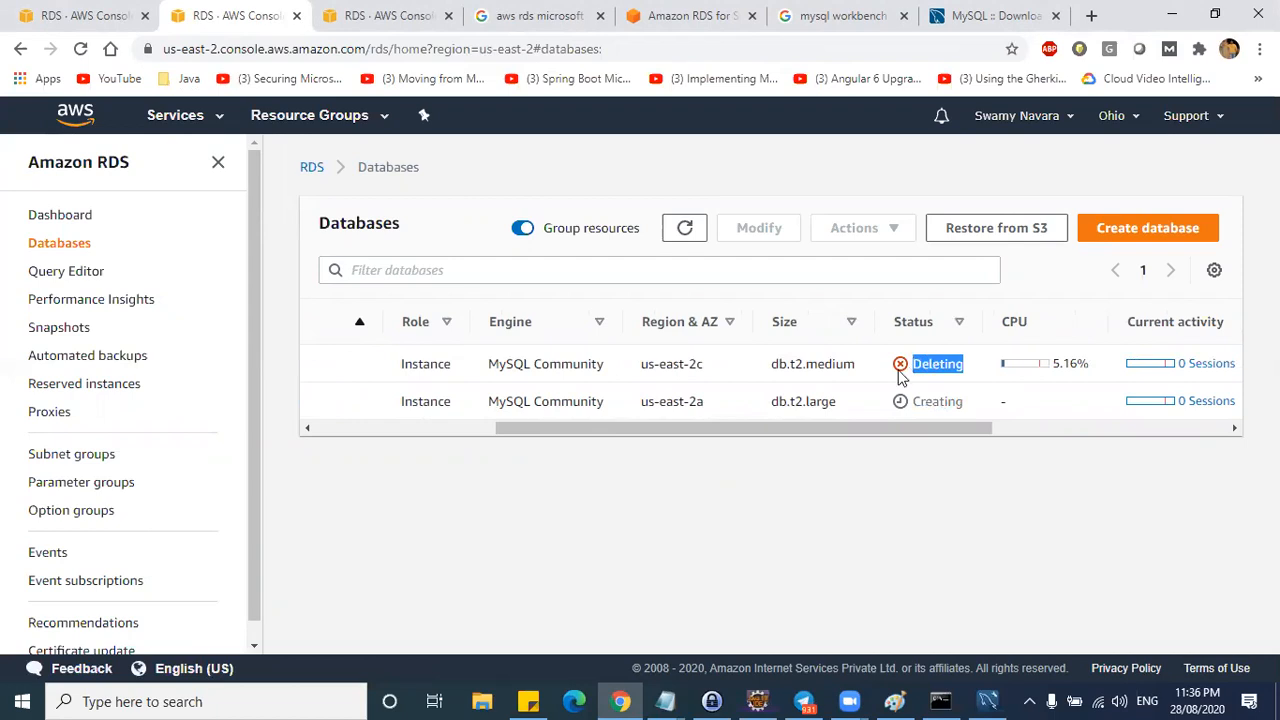
shift+click(1088, 358)
drag(938, 430, 326, 402)
click(324, 403)
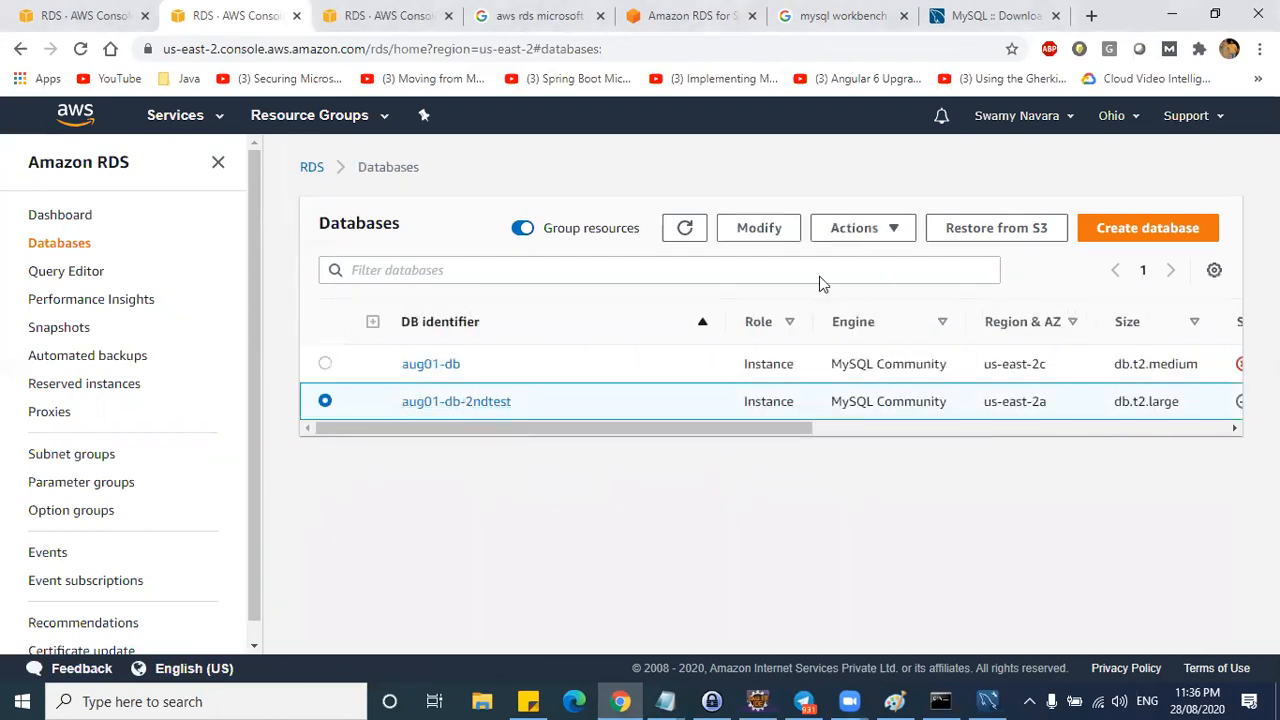
click(757, 228)
click(862, 327)
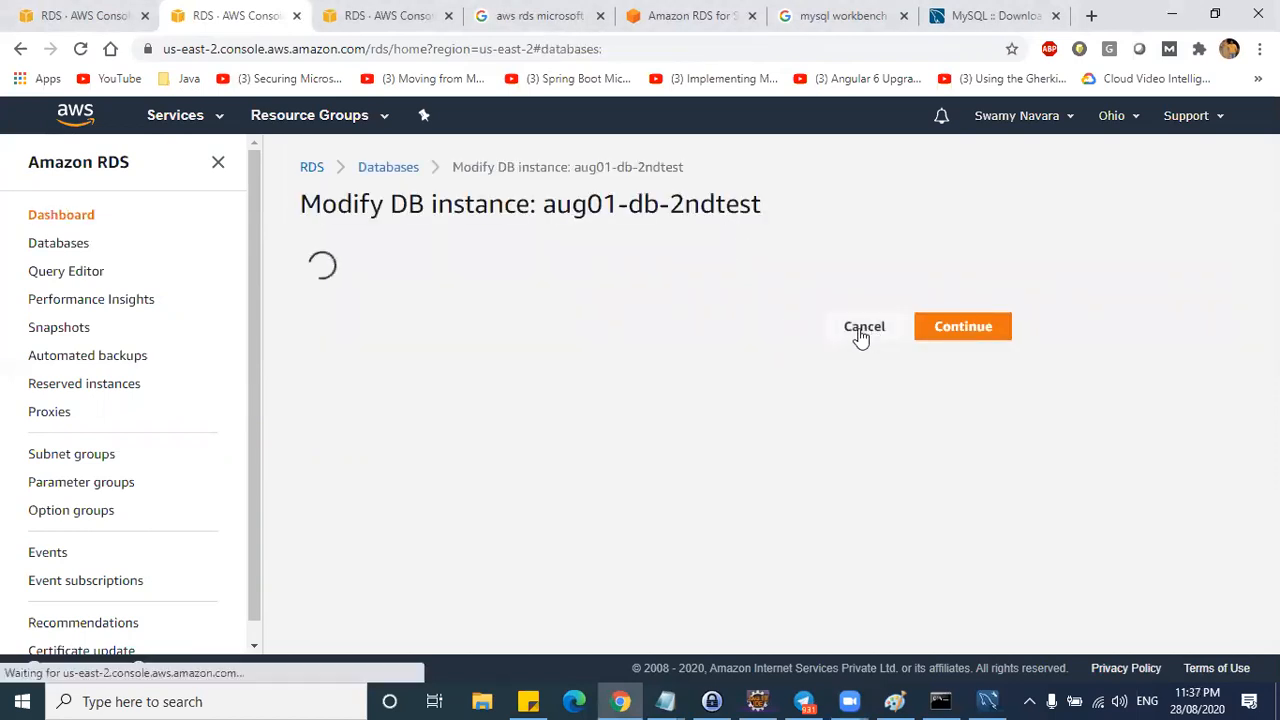
Step: Copy the zone us-east-2a of aug01-db-2ndtest and paste it into Notepad in place of the old nslookup and restart notes
drag(1047, 401, 979, 401)
key(ctrl+c)
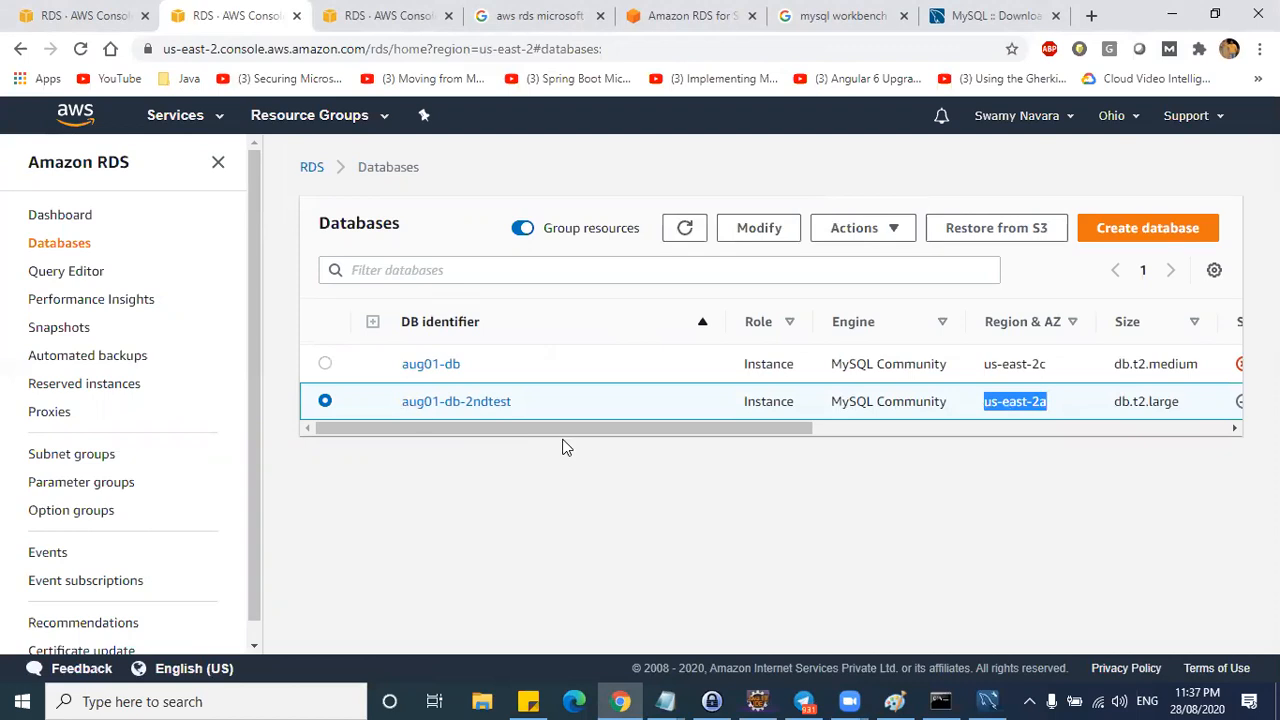
key(alt+Tab)
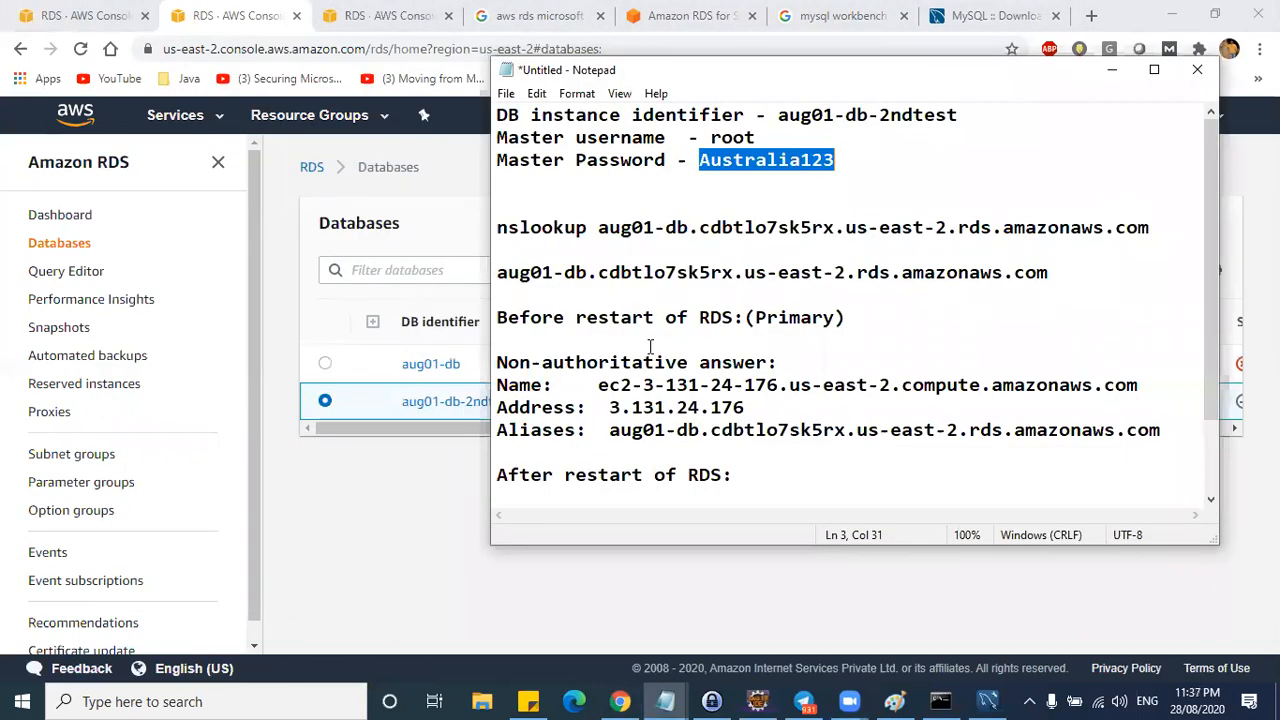
scroll(690, 398, down, 2)
drag(766, 473, 491, 230)
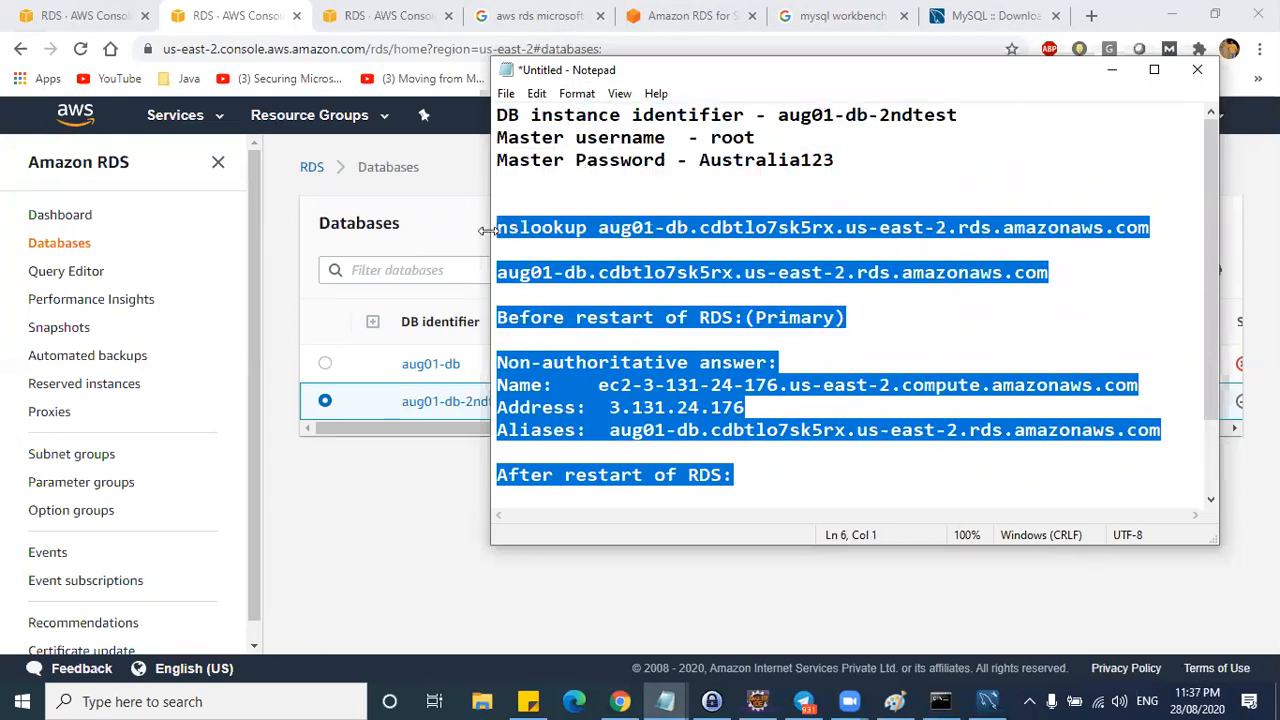
key(Delete)
key(ctrl+v)
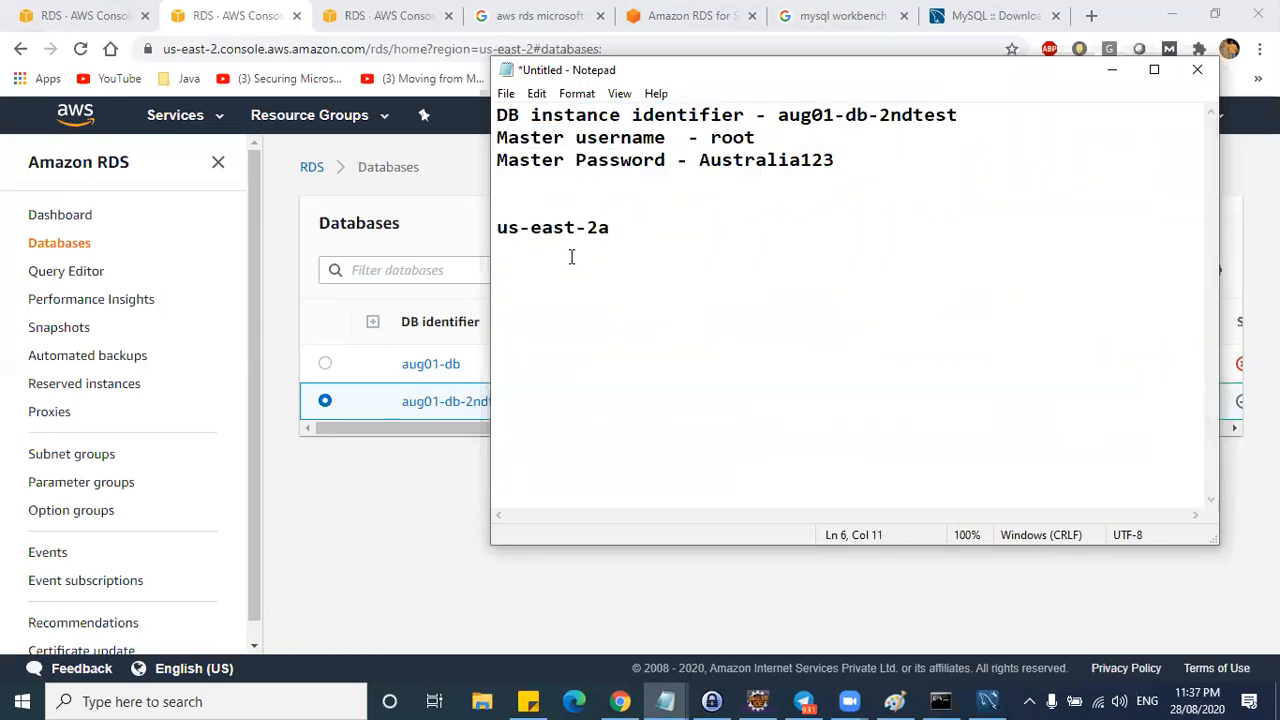
Step: Label the zone note with Initial- on the line above it and add blank lines before it
text(Initial)
key(Return)
key(Return)
key(Return)
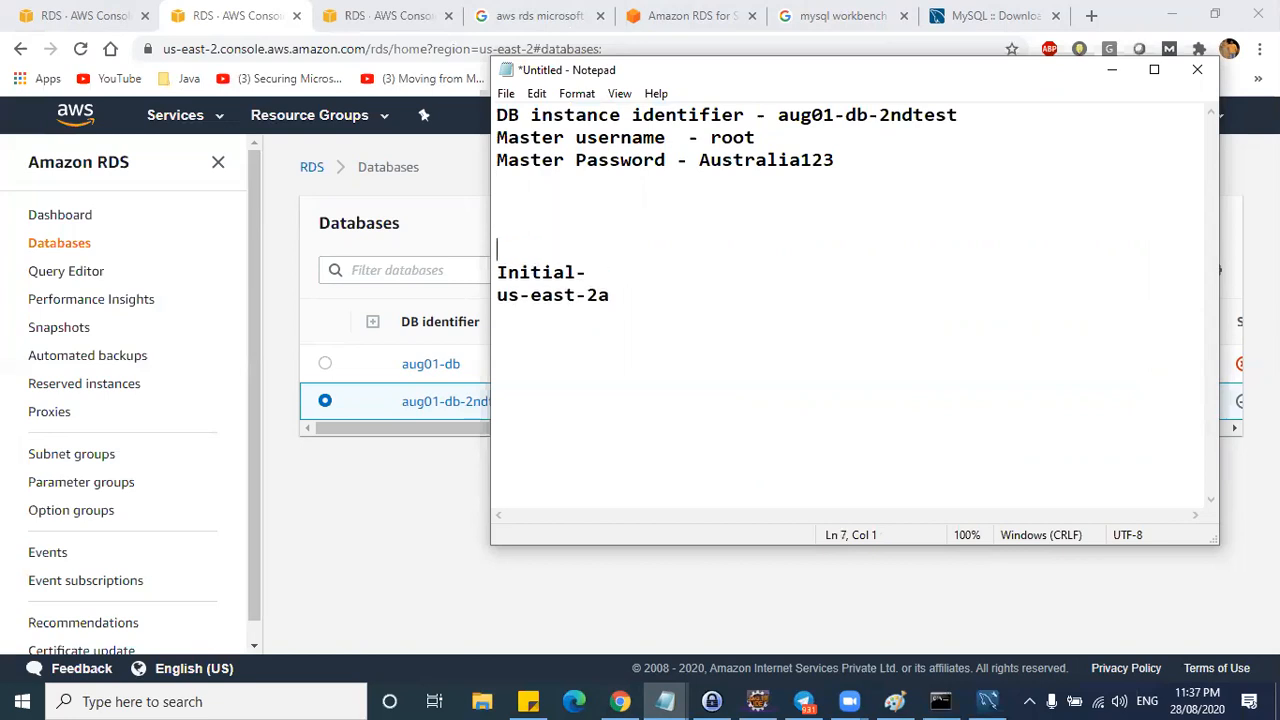
Step: Add the heading Endpoint: above the Initial- note and switch back to the aug01-db-2ndtest details in the AWS console
key(Return)
text(Endpo)
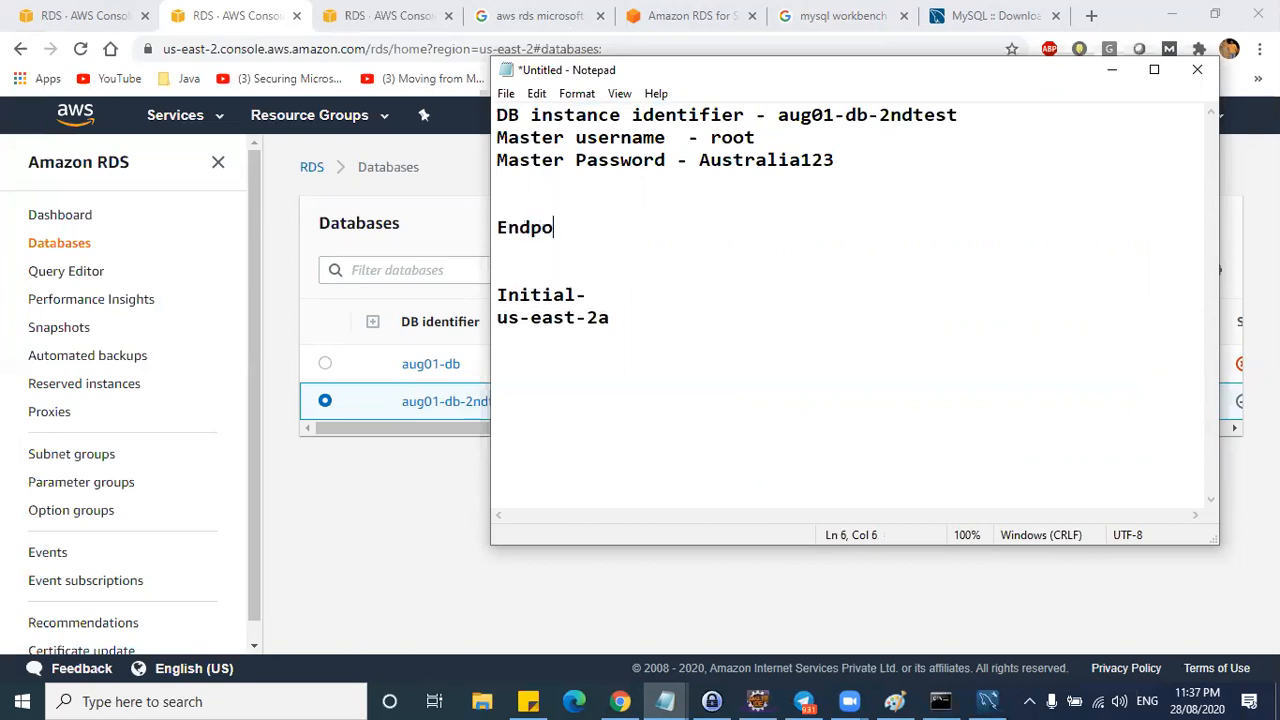
text(int:)
key(Return)
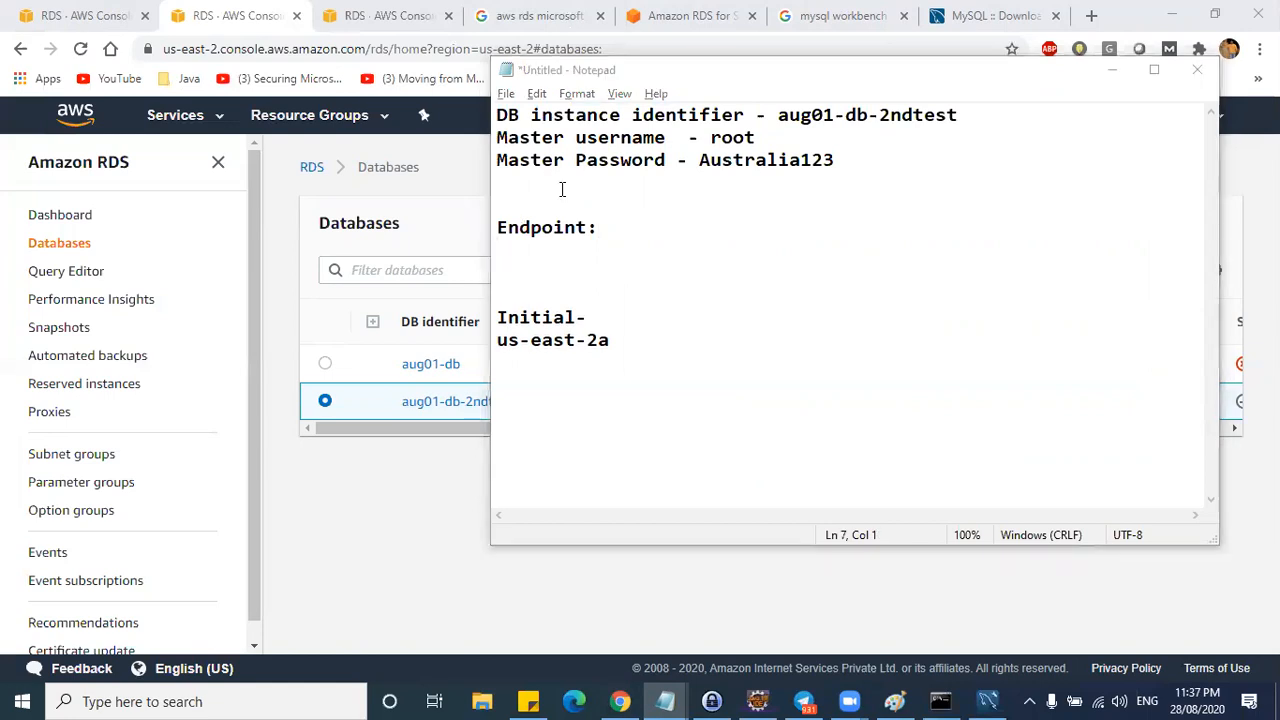
key(alt+Tab)
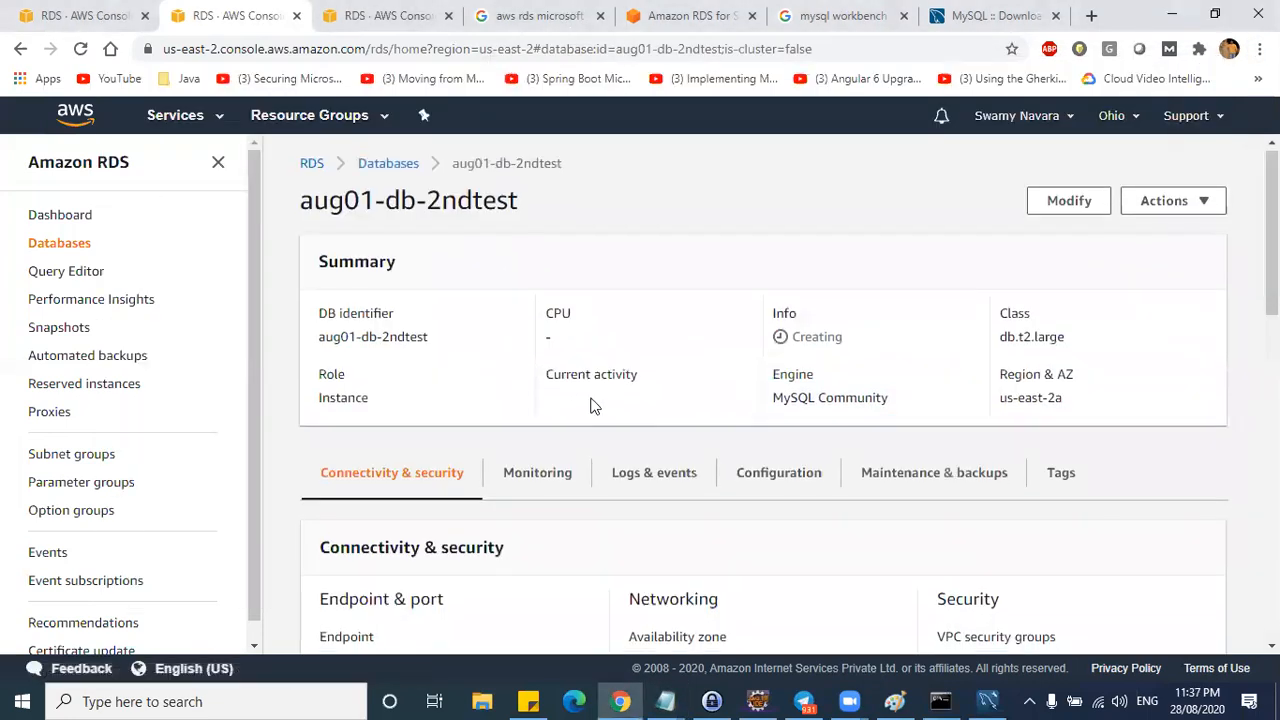
Step: Check the endpoint and port of aug01-db-2ndtest, reopening its details from the databases list
scroll(380, 457, down, 2)
drag(335, 480, 326, 484)
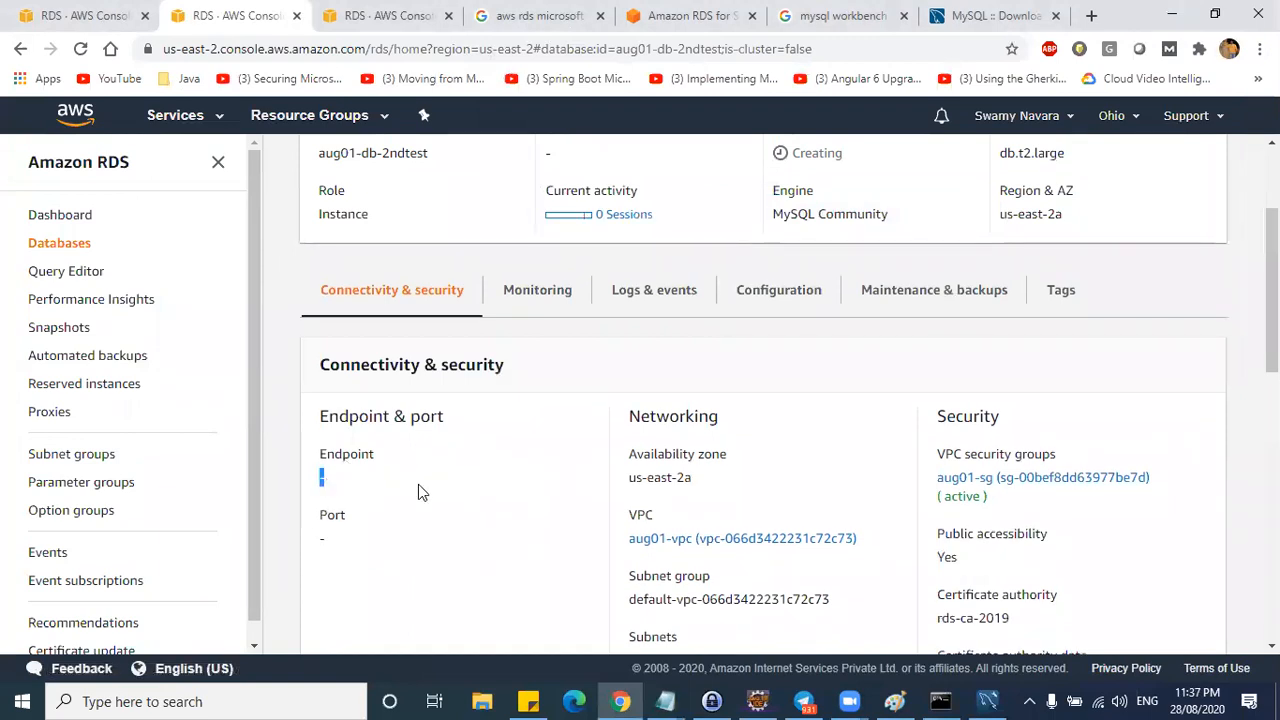
click(535, 296)
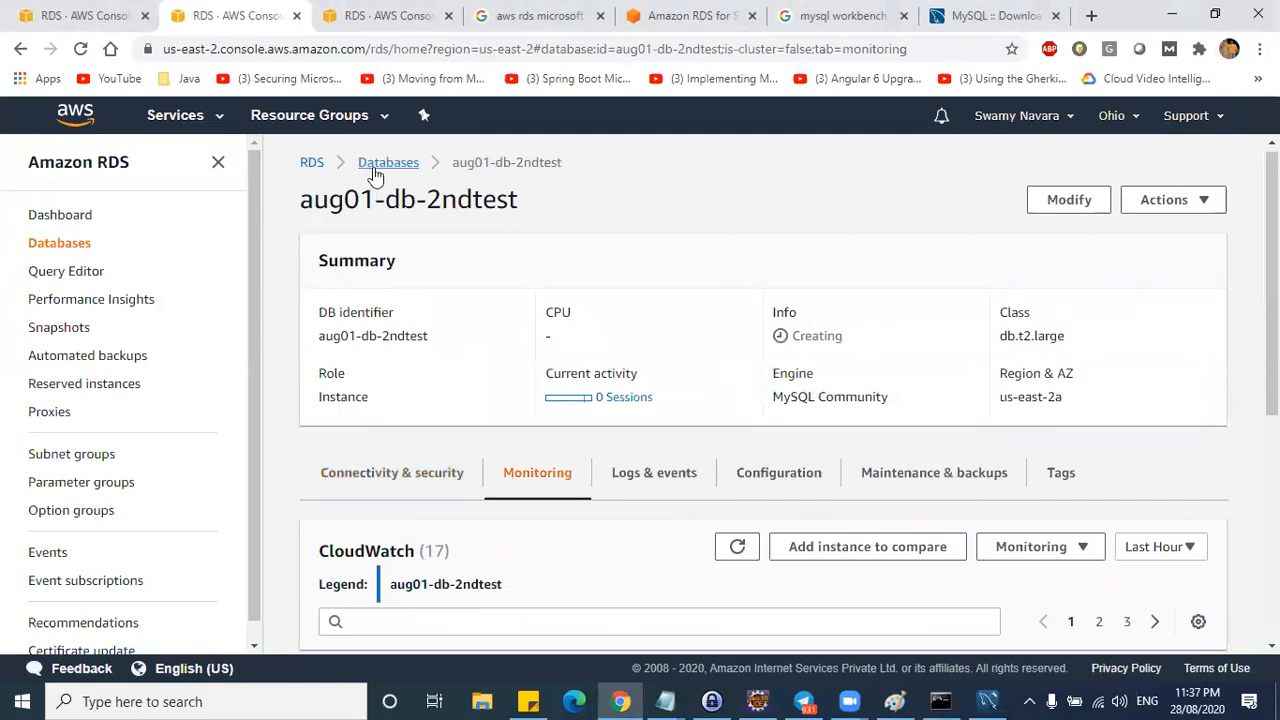
click(388, 164)
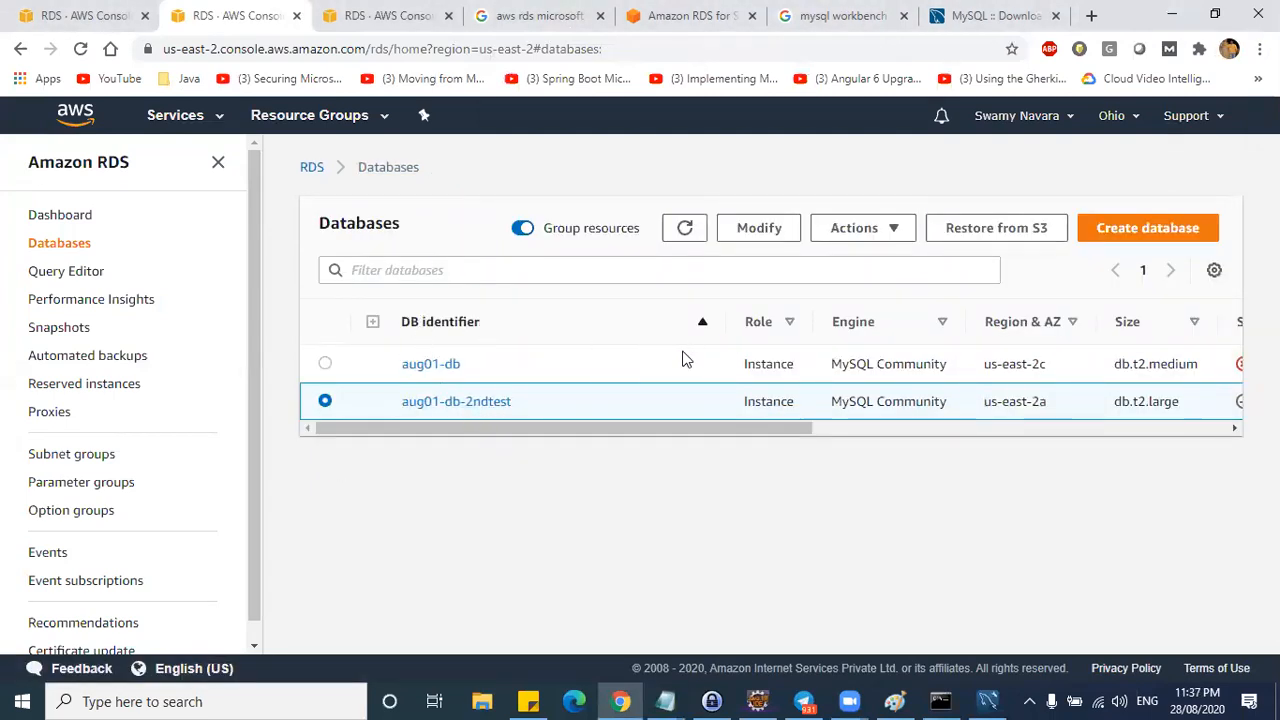
click(478, 405)
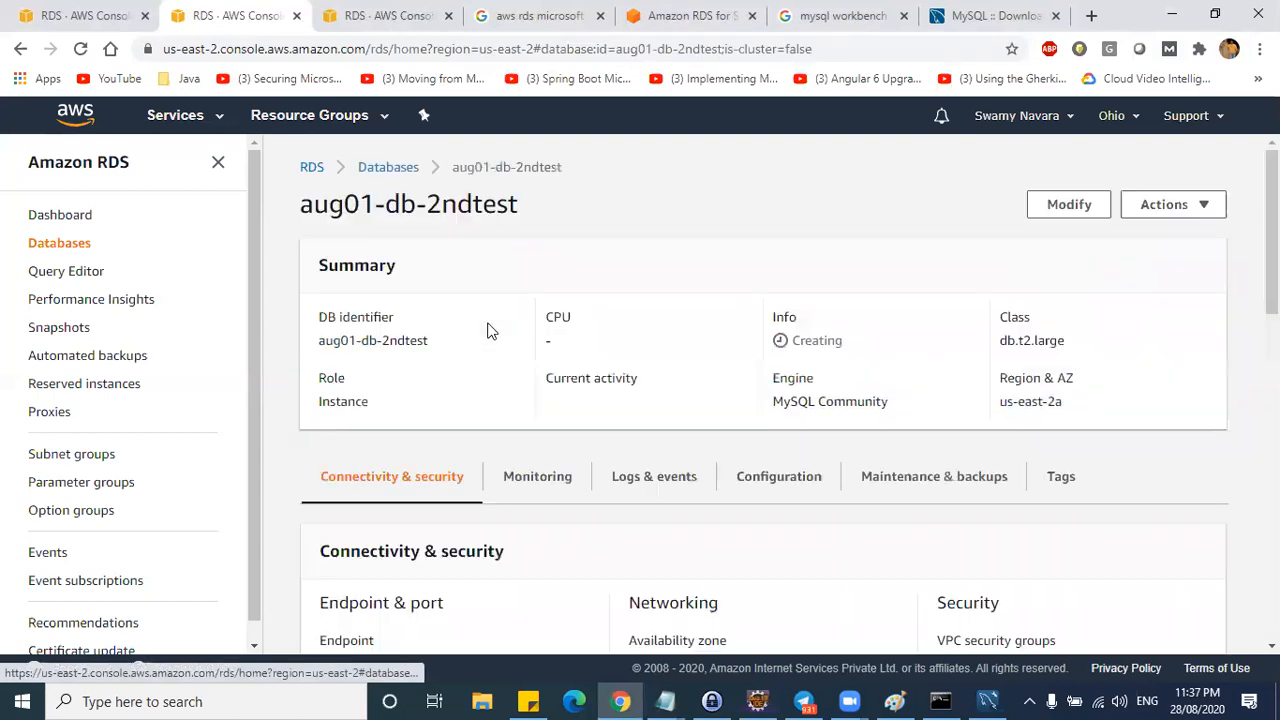
scroll(566, 377, down, 1)
scroll(566, 377, down, 2)
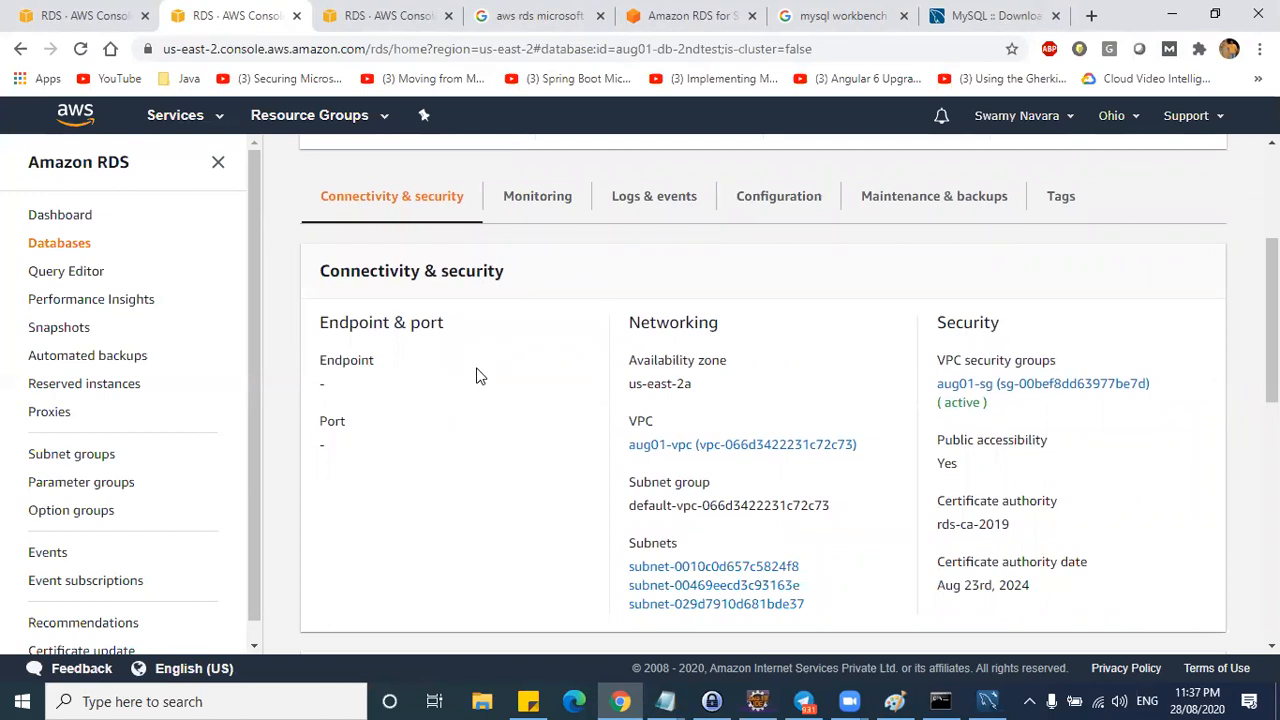
scroll(571, 386, down, 2)
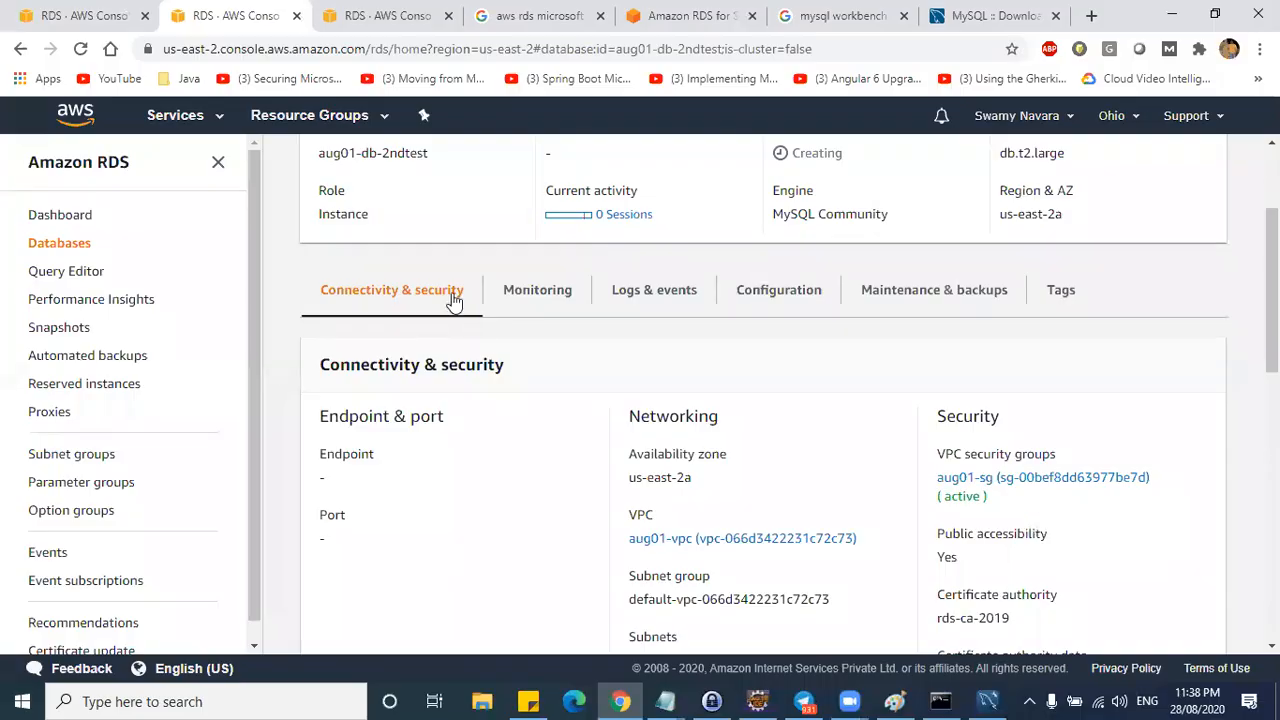
Step: Look over the CloudWatch monitoring metrics of aug01-db-2ndtest
click(514, 289)
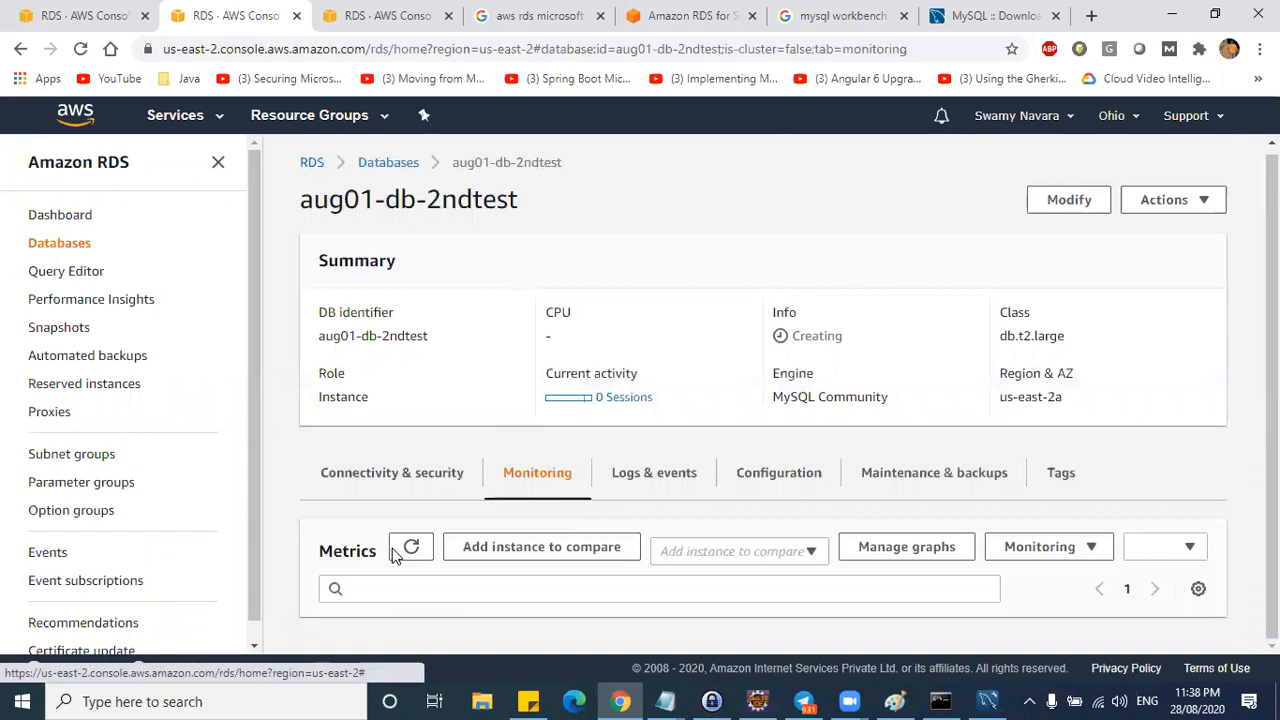
scroll(446, 580, down, 4)
scroll(455, 323, up, 4)
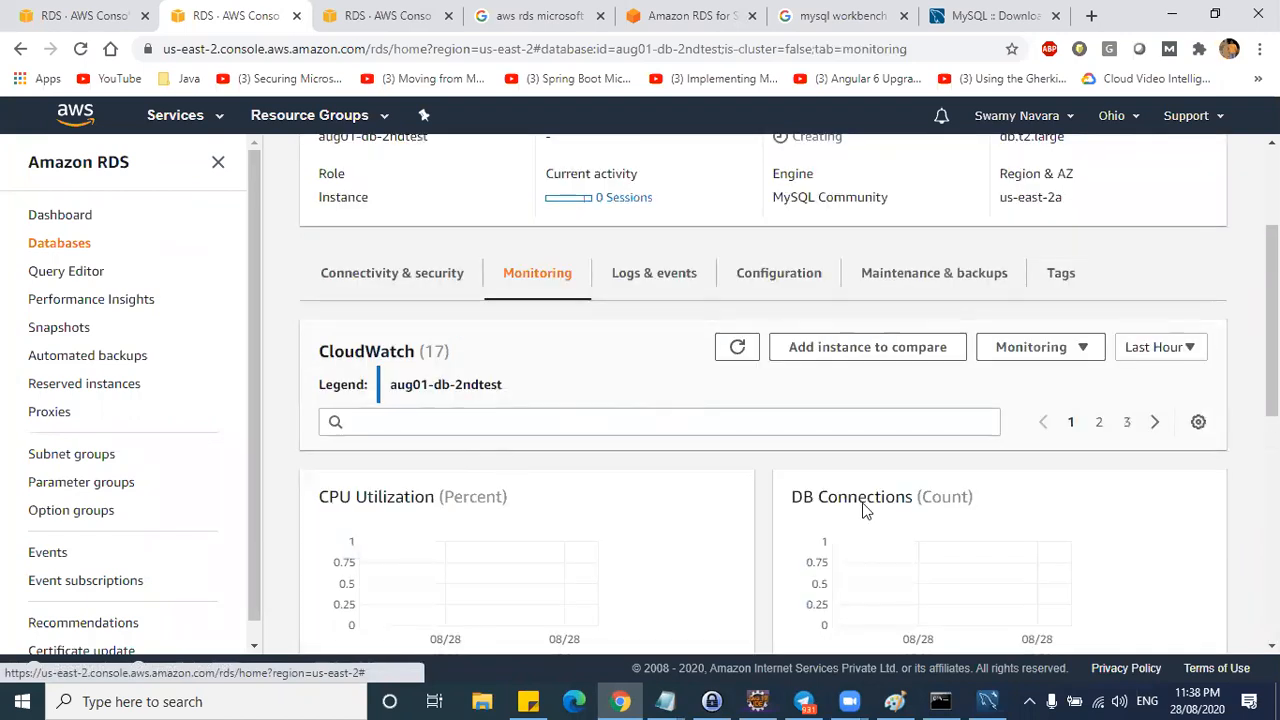
Step: Review the recent events and the log files of aug01-db-2ndtest
scroll(700, 422, up, 2)
click(709, 445)
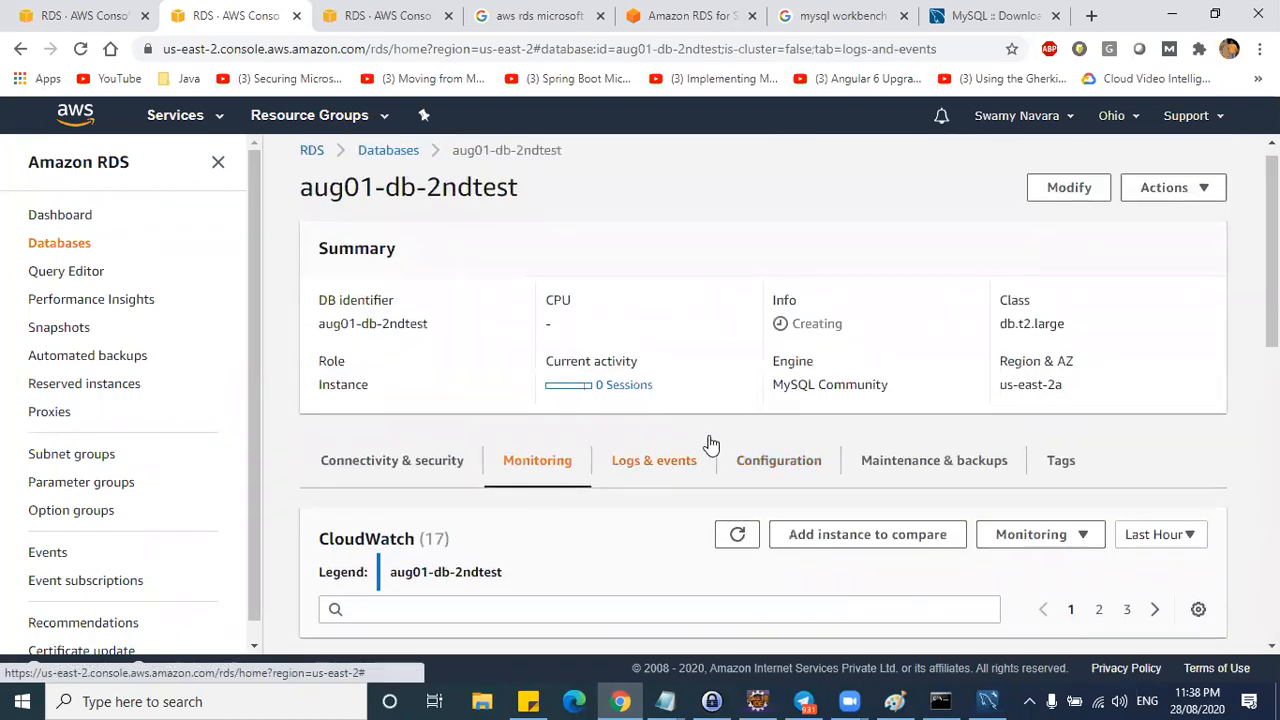
scroll(680, 440, down, 2)
scroll(486, 491, down, 4)
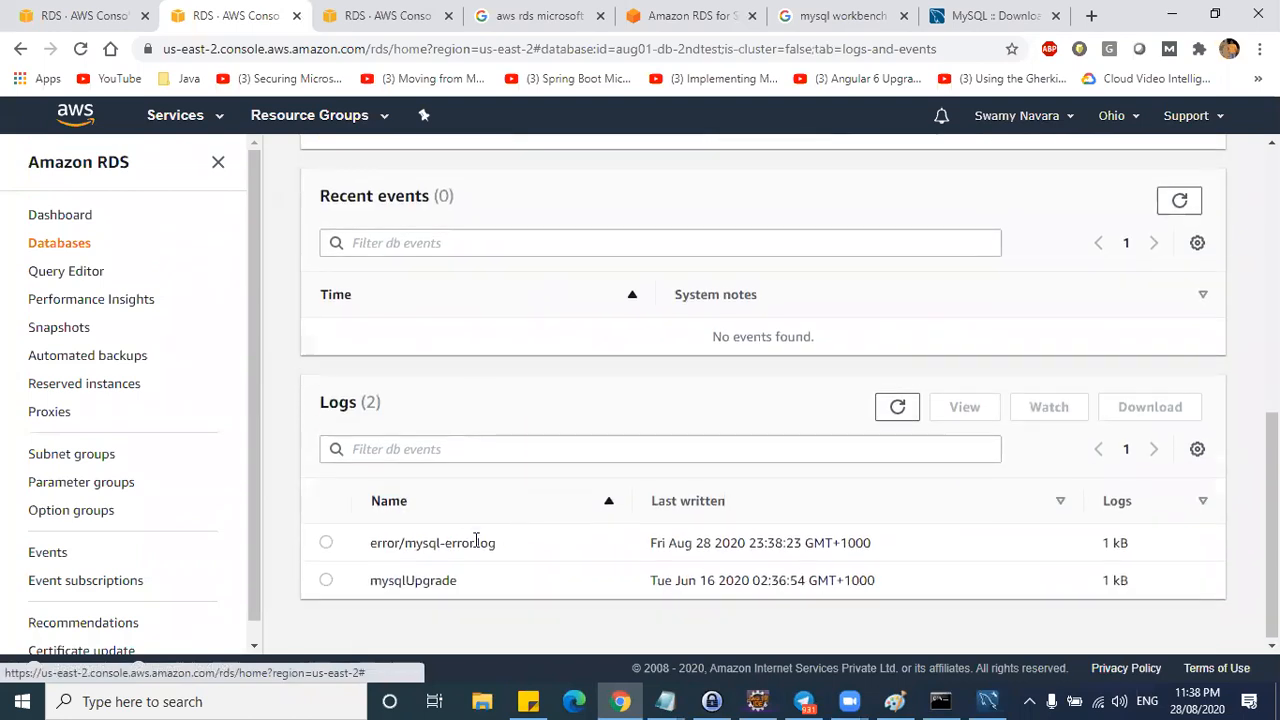
double_click(460, 582)
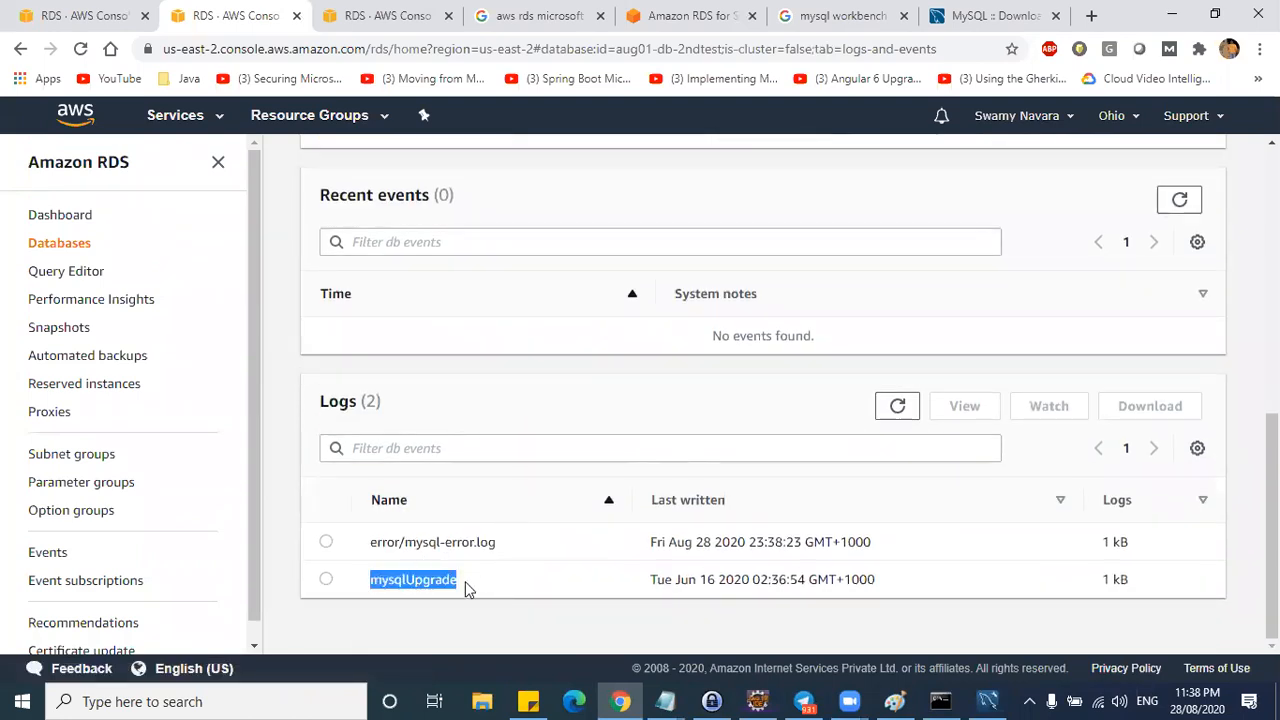
drag(496, 542, 387, 543)
scroll(398, 341, up, 1)
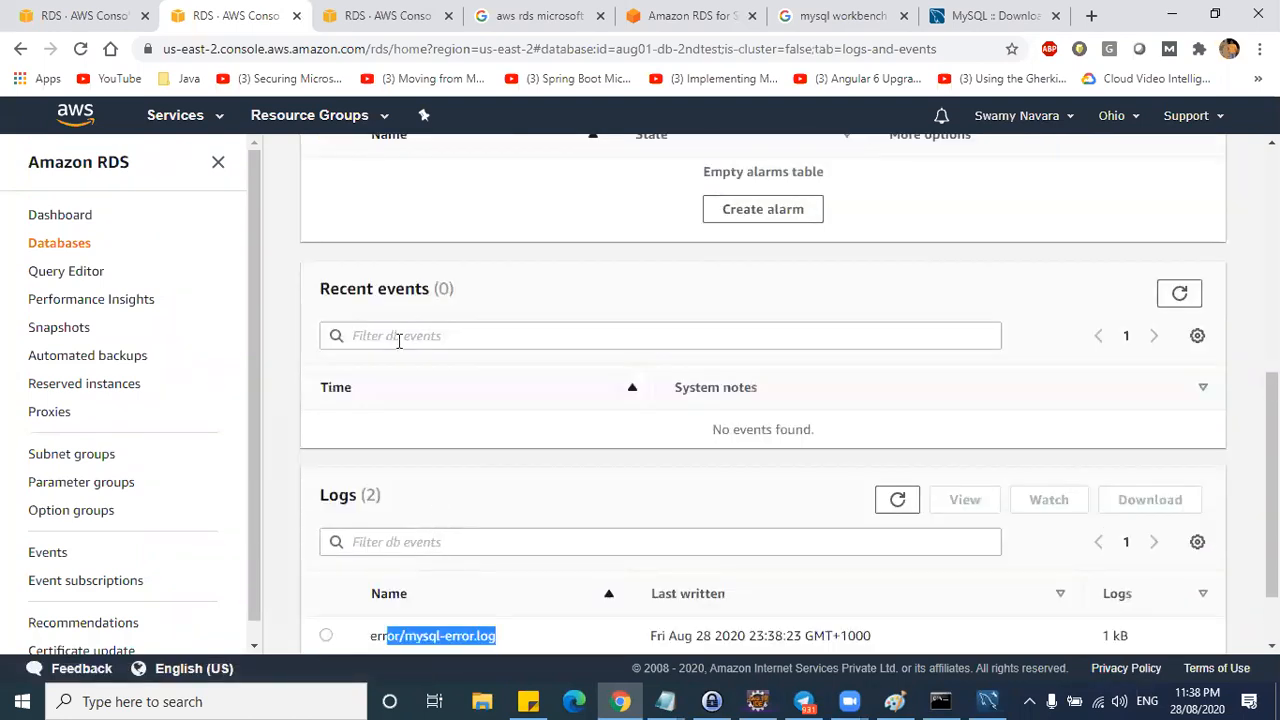
drag(393, 427, 670, 432)
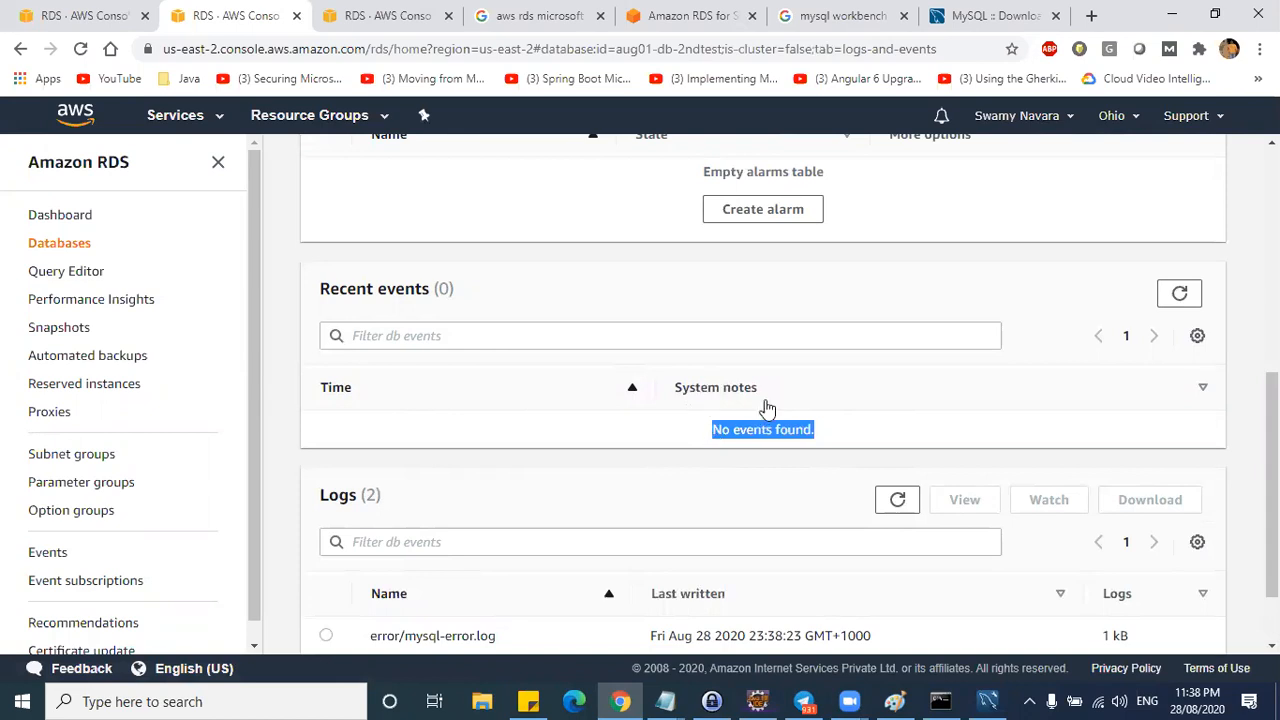
Step: Examine the configuration of aug01-db-2ndtest, including its instance class, storage and Performance Insights details
scroll(740, 417, up, 2)
scroll(714, 527, down, 2)
scroll(700, 283, up, 3)
click(765, 248)
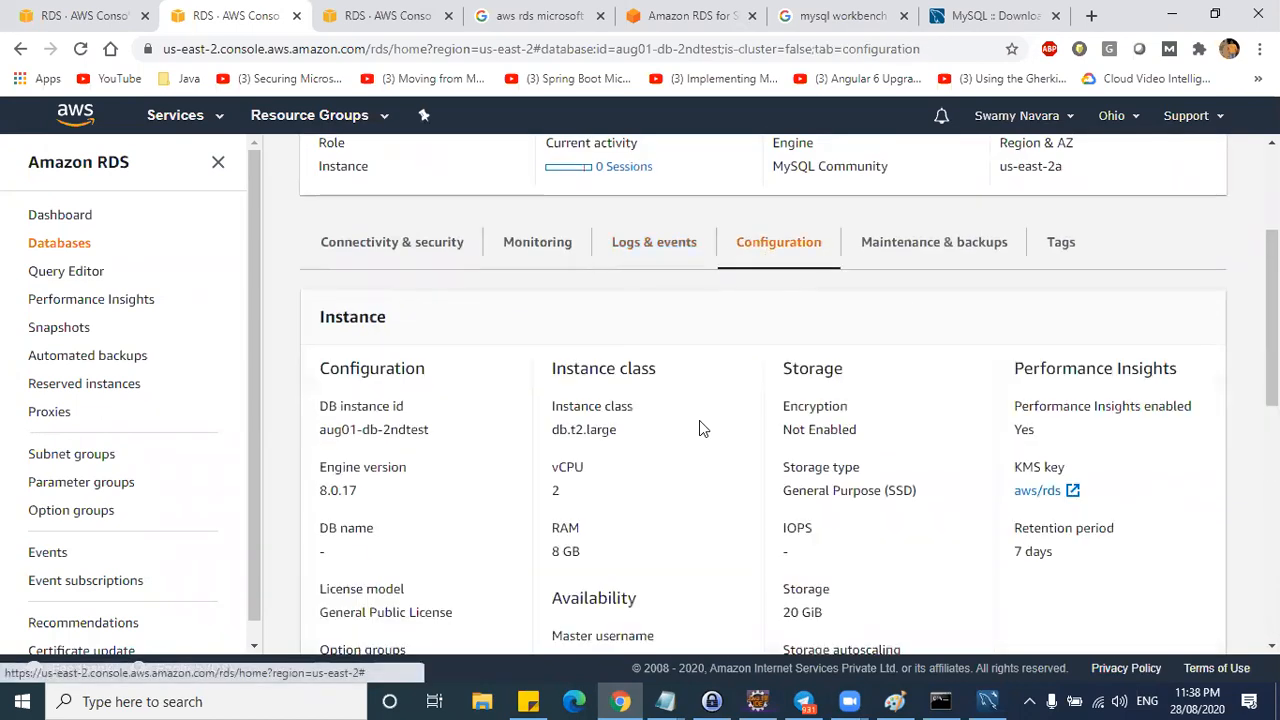
scroll(700, 428, down, 1)
drag(371, 274, 1020, 541)
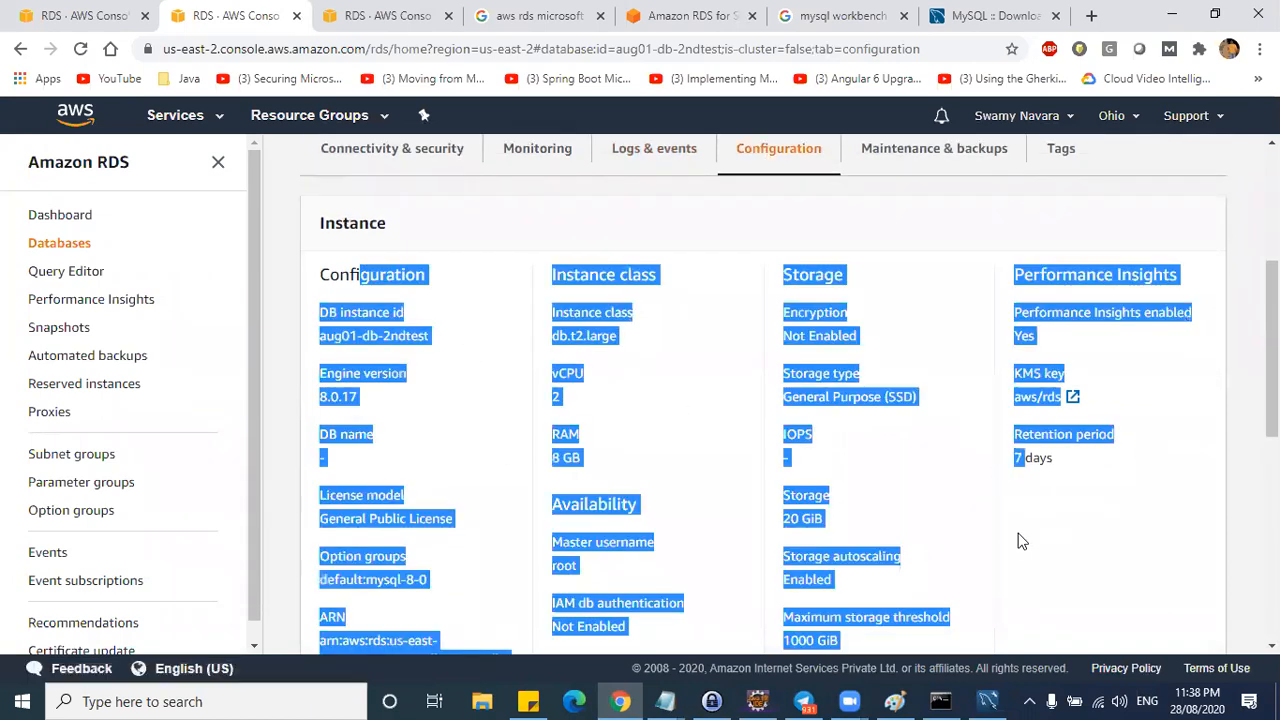
scroll(1020, 541, down, 1)
click(448, 274)
drag(330, 166, 429, 167)
drag(585, 167, 690, 173)
drag(791, 168, 855, 167)
click(1009, 165)
drag(1009, 170, 1162, 168)
Step: Review the maintenance, backup and snapshot settings of aug01-db-2ndtest
scroll(898, 364, up, 4)
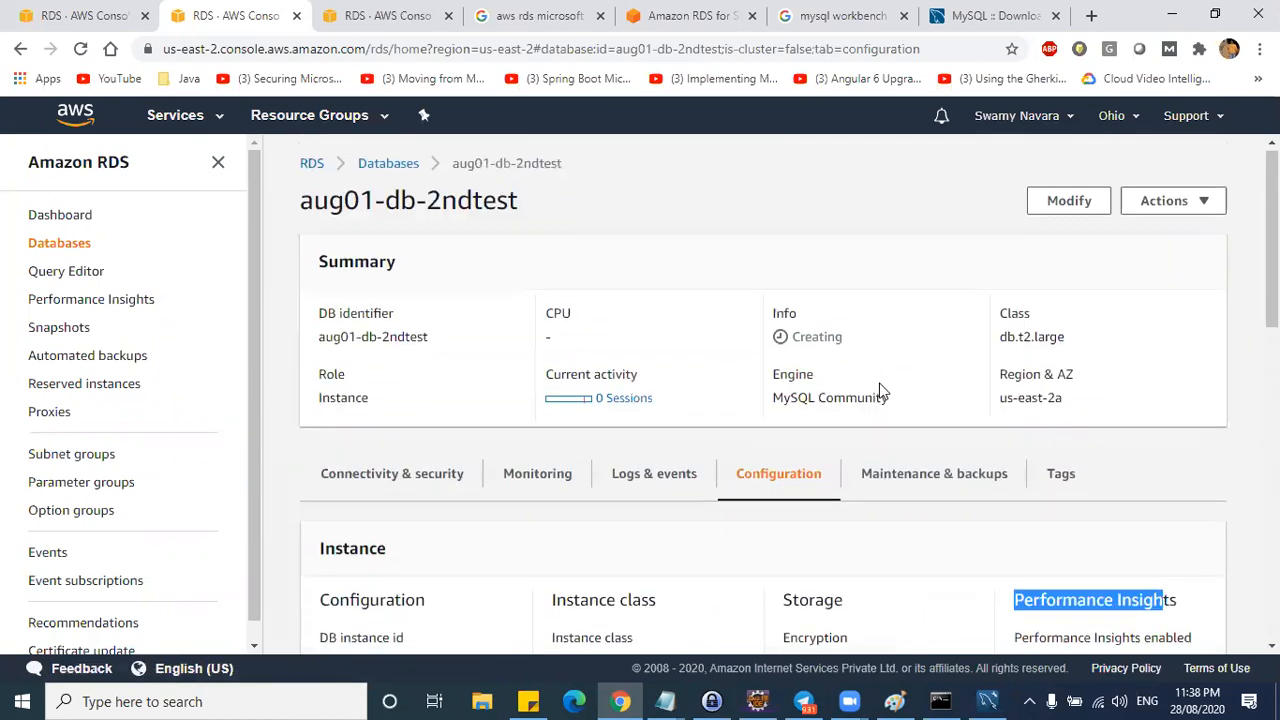
click(930, 480)
scroll(613, 493, down, 4)
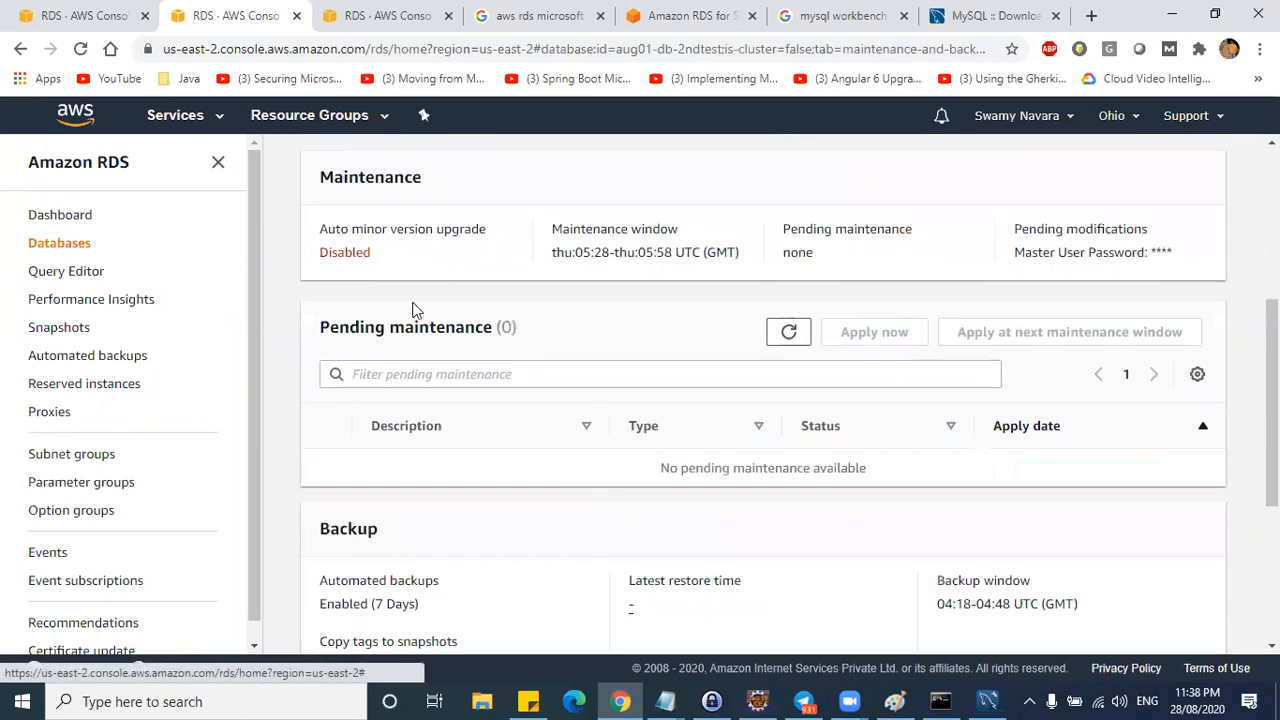
scroll(430, 410, down, 3)
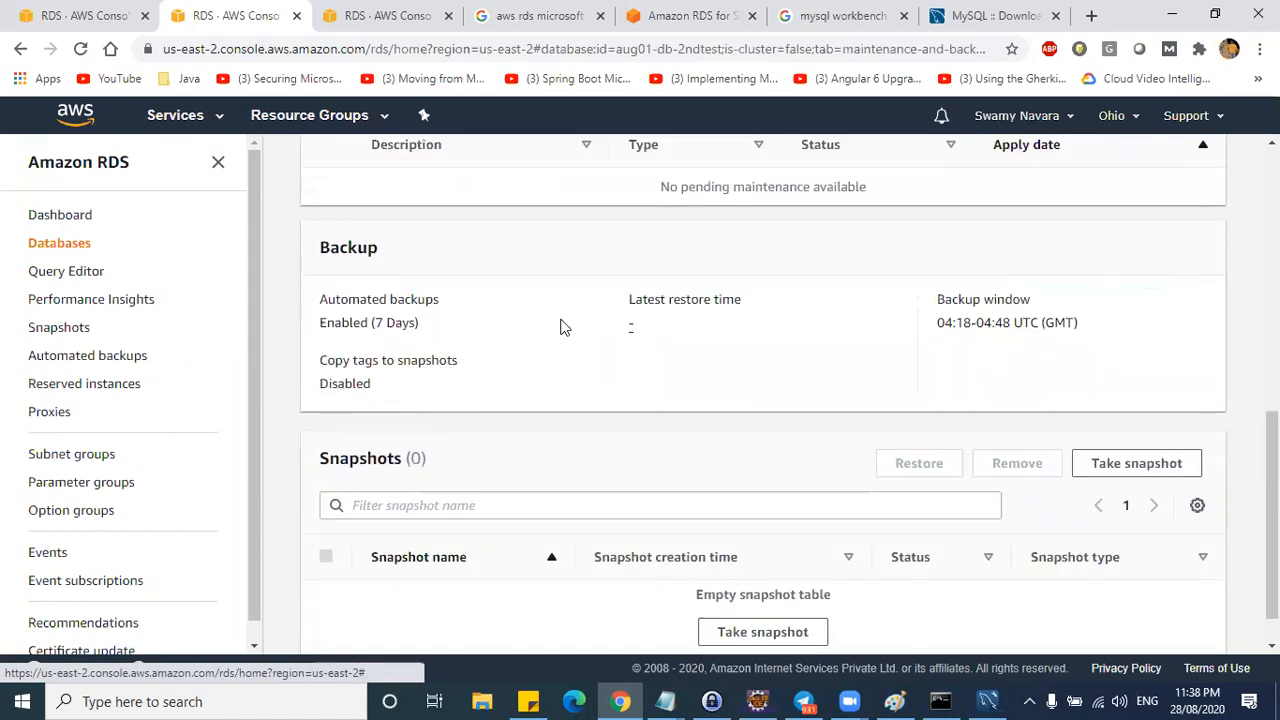
scroll(620, 443, down, 1)
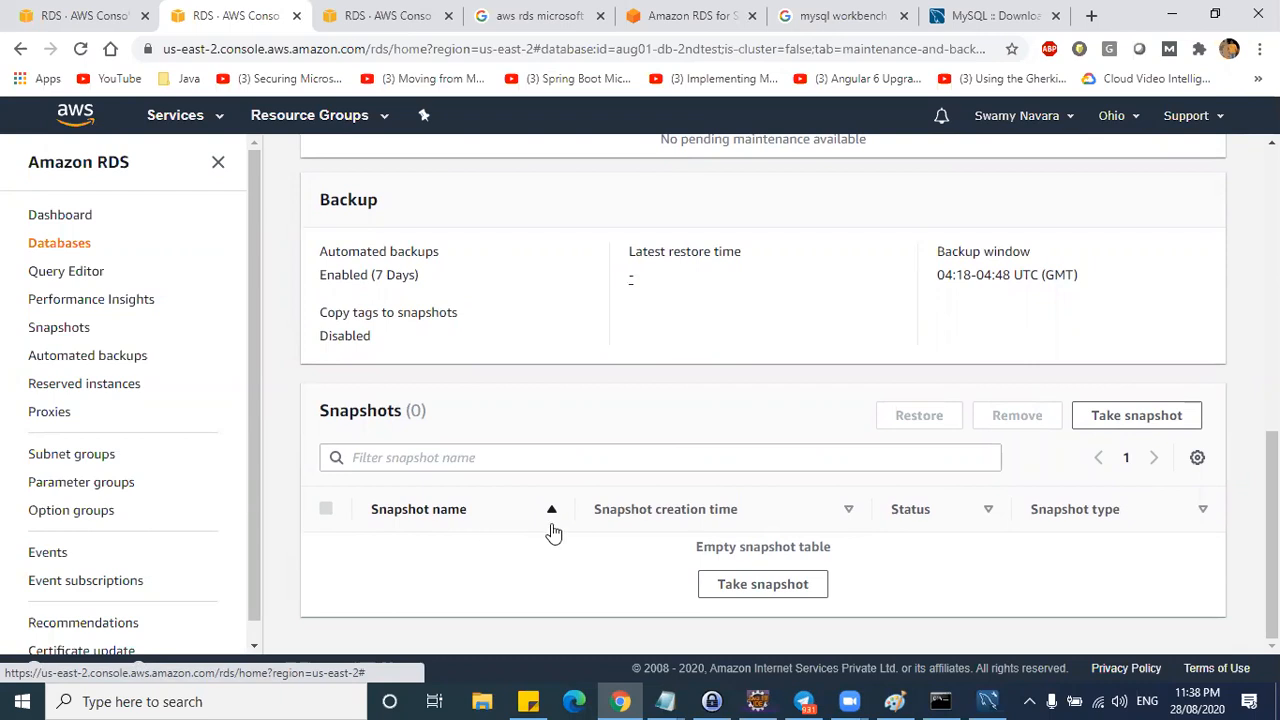
Step: Recheck the connectivity and security details of aug01-db-2ndtest for an endpoint
scroll(551, 523, up, 5)
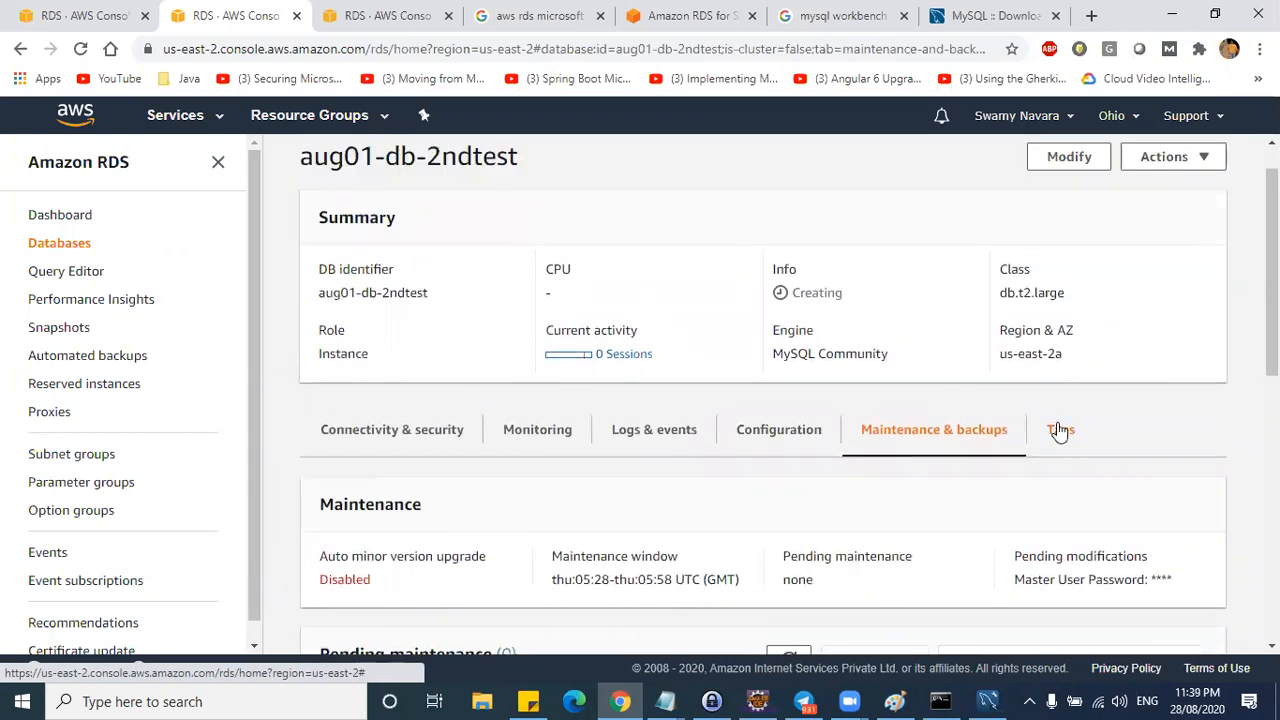
click(380, 428)
scroll(343, 409, down, 3)
scroll(374, 406, up, 4)
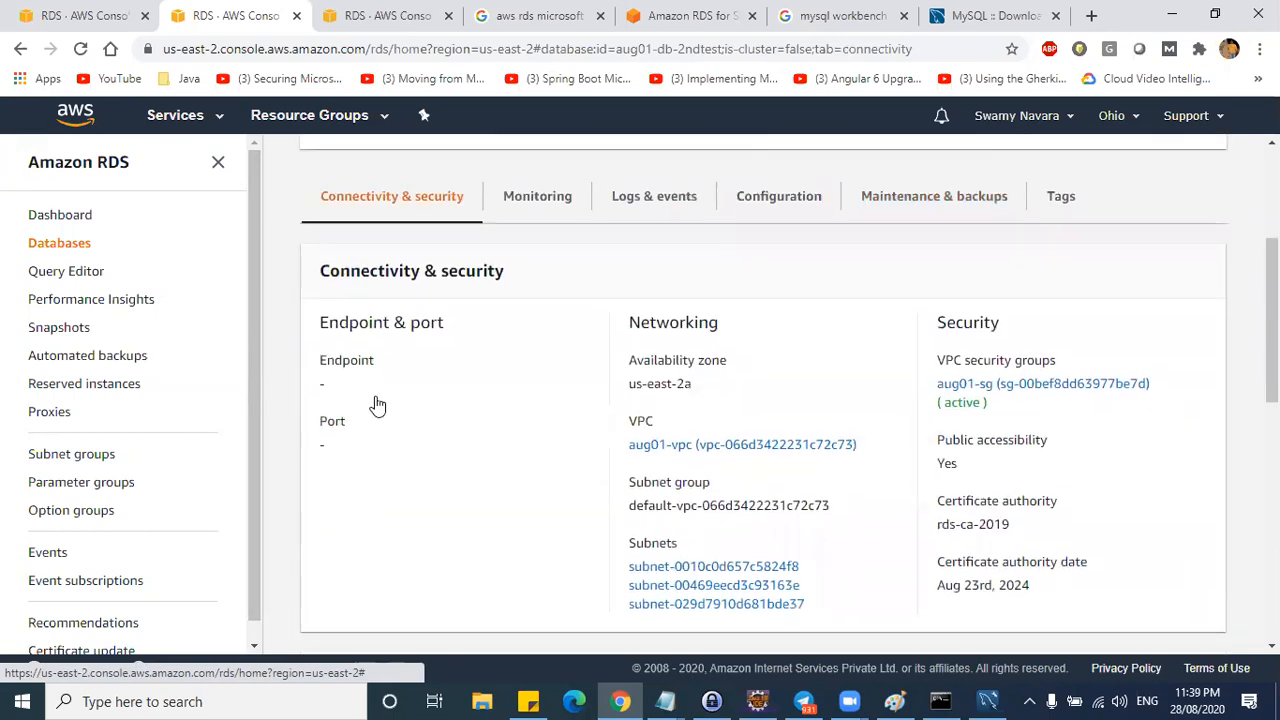
Step: Return to the databases list, refresh it and turn off Group resources
click(388, 167)
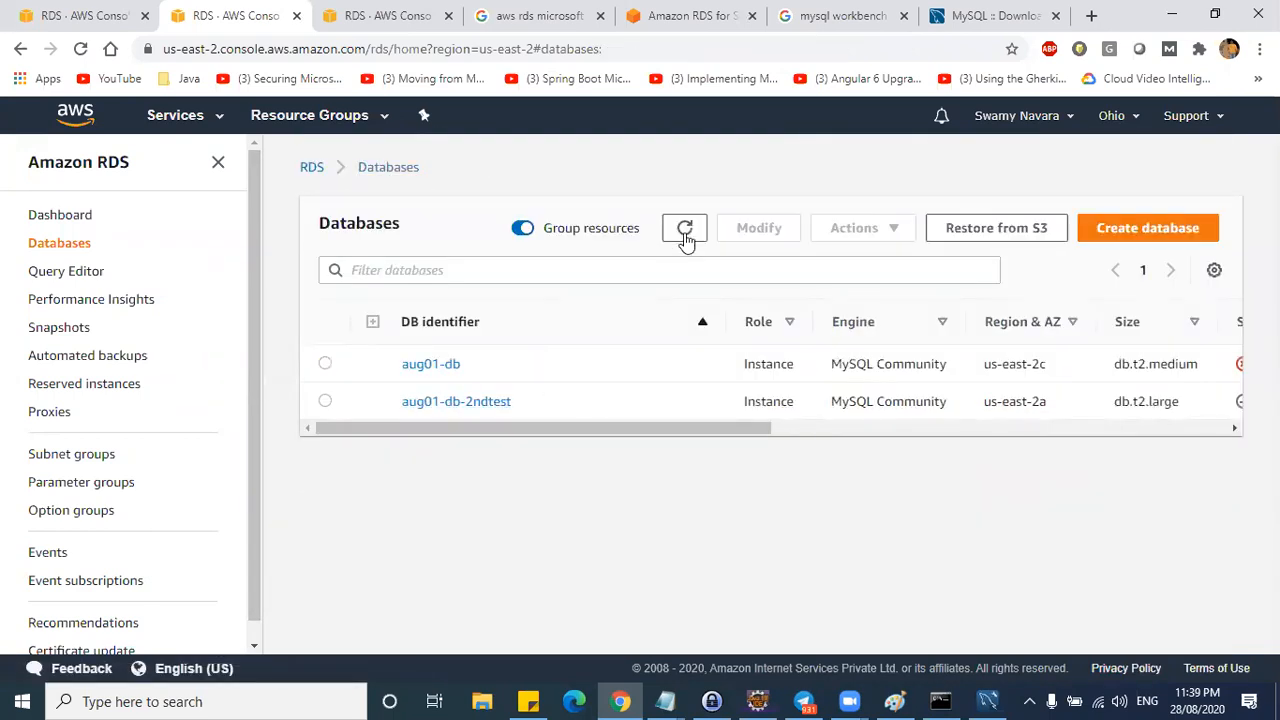
click(685, 236)
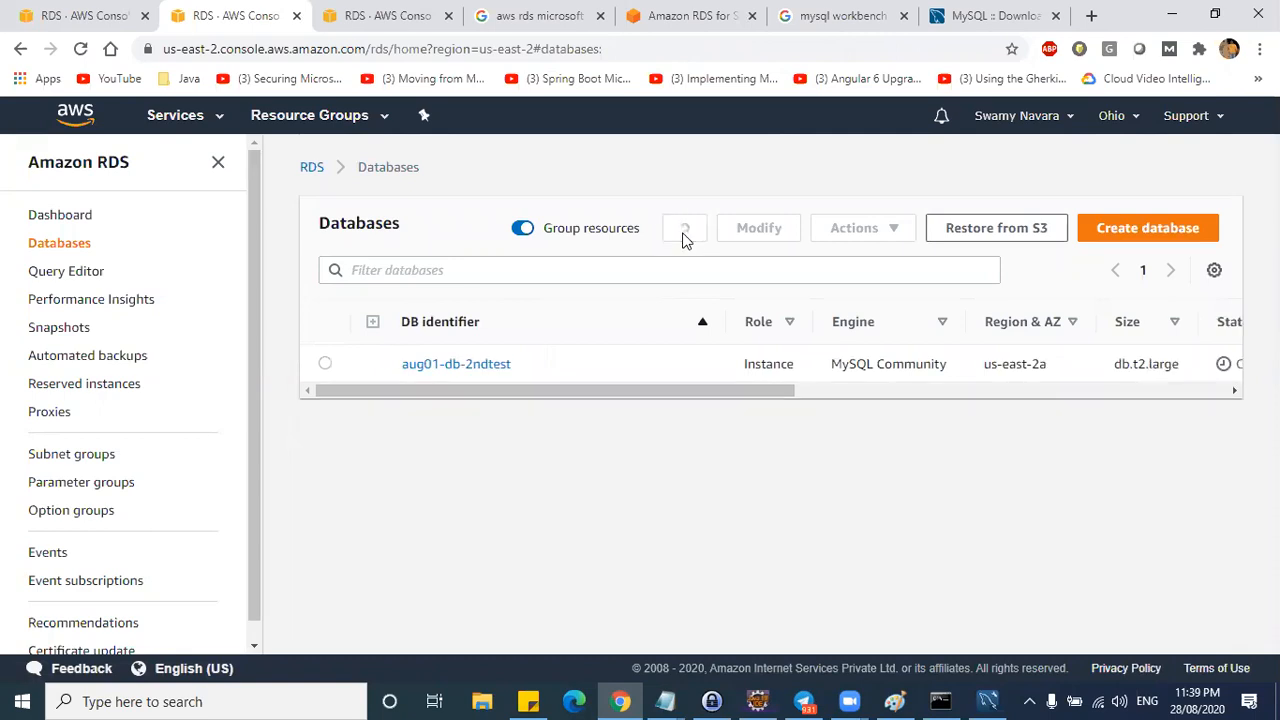
click(523, 229)
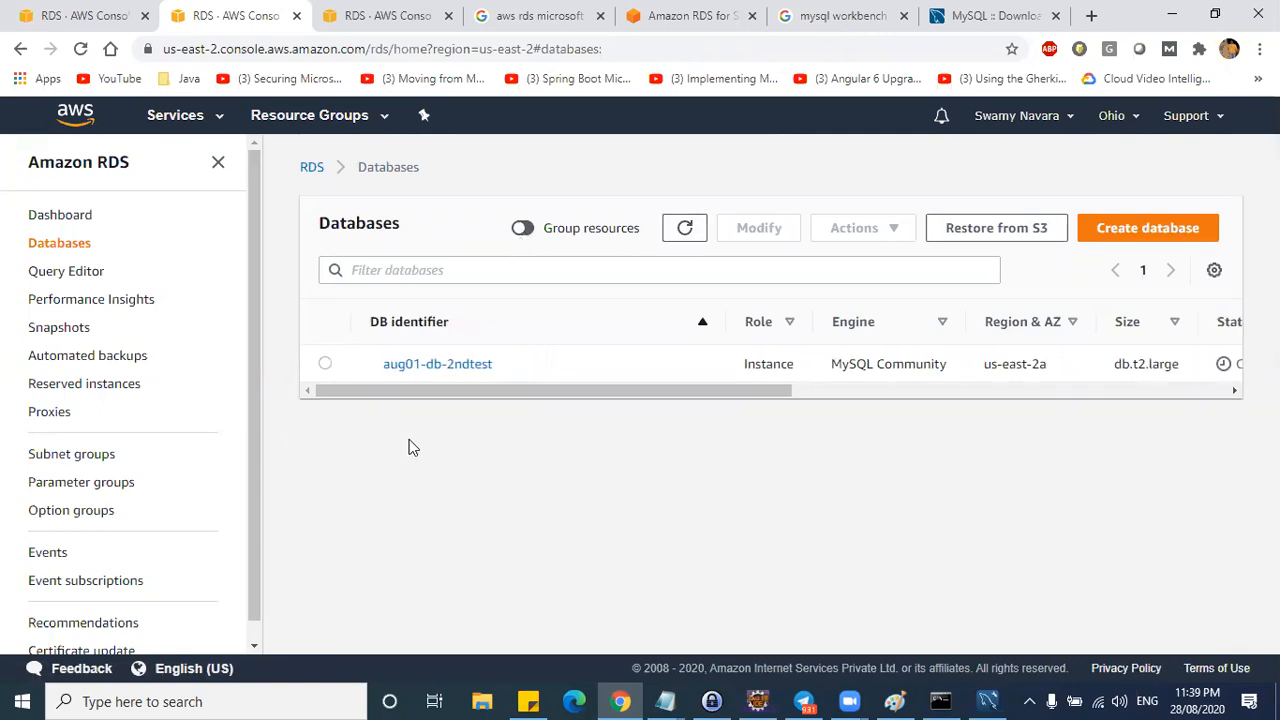
Step: Select aug01-db-2ndtest, refresh the databases list and check the instance's status
mouse_move(461, 397)
mouse_down()
mouse_move(509, 394)
mouse_move(446, 398)
mouse_up()
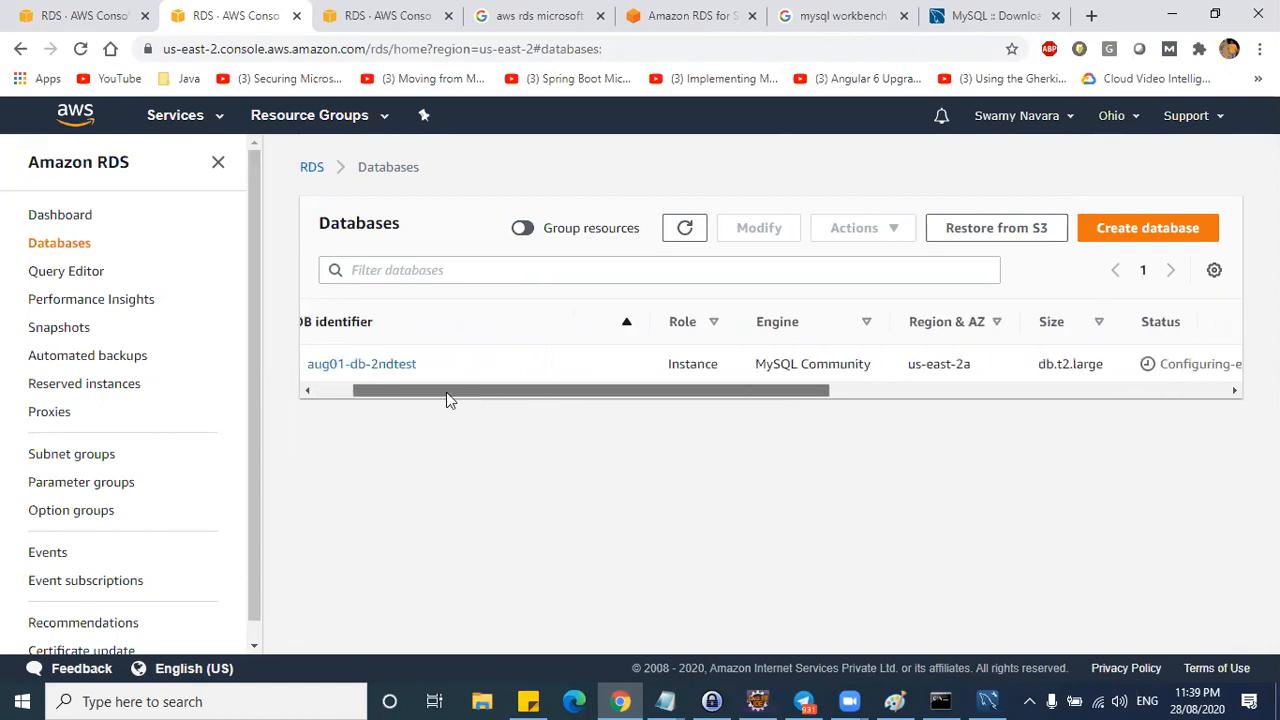
click(681, 233)
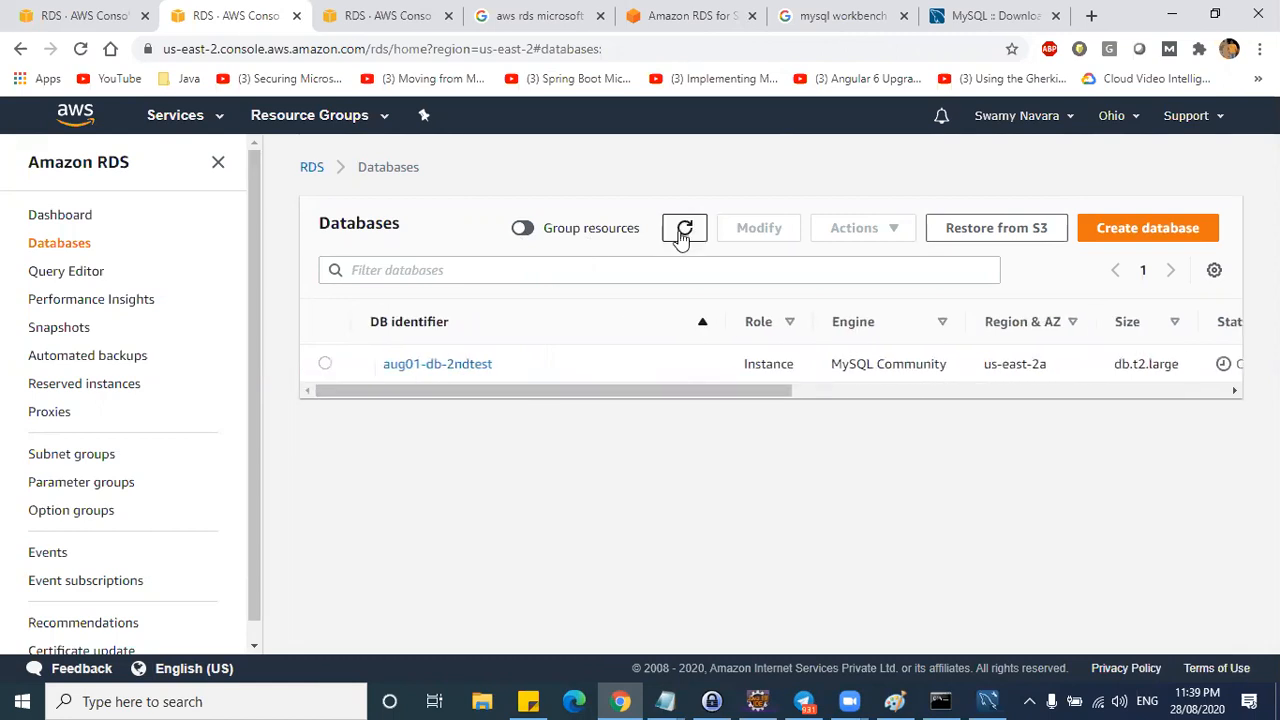
click(325, 366)
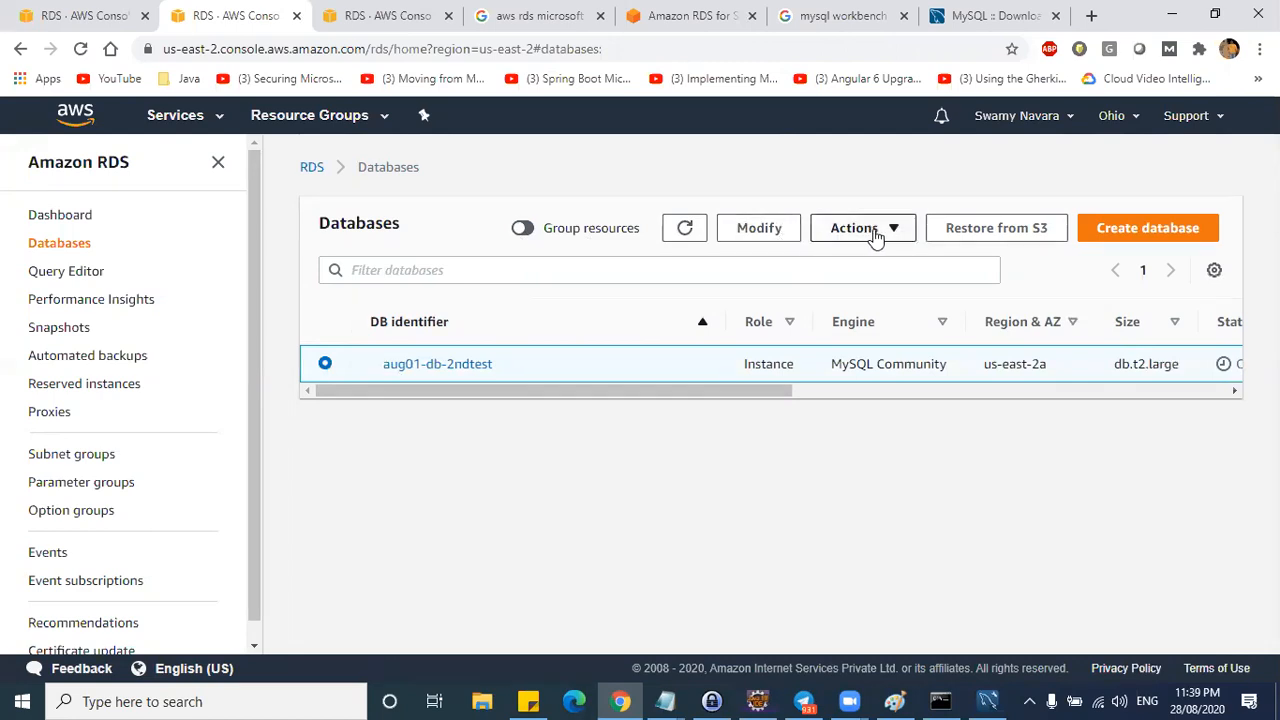
drag(788, 392, 894, 390)
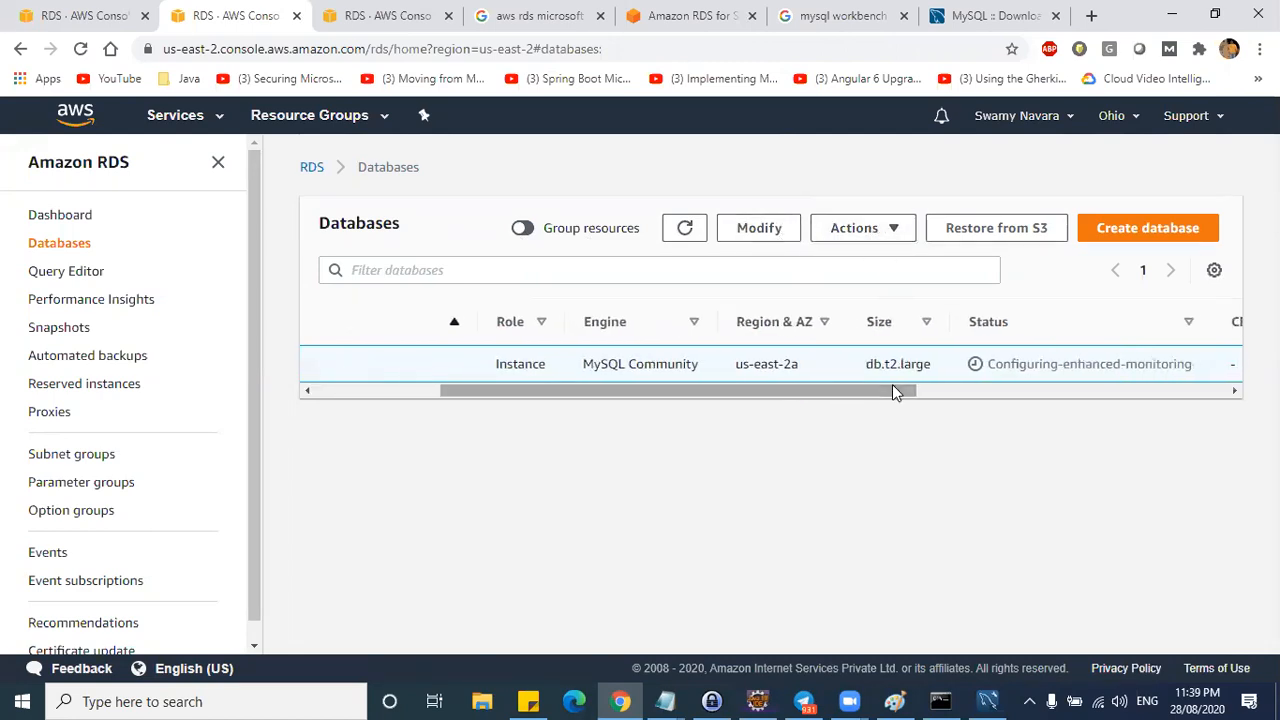
drag(877, 389, 955, 392)
click(920, 426)
click(685, 228)
drag(750, 390, 780, 422)
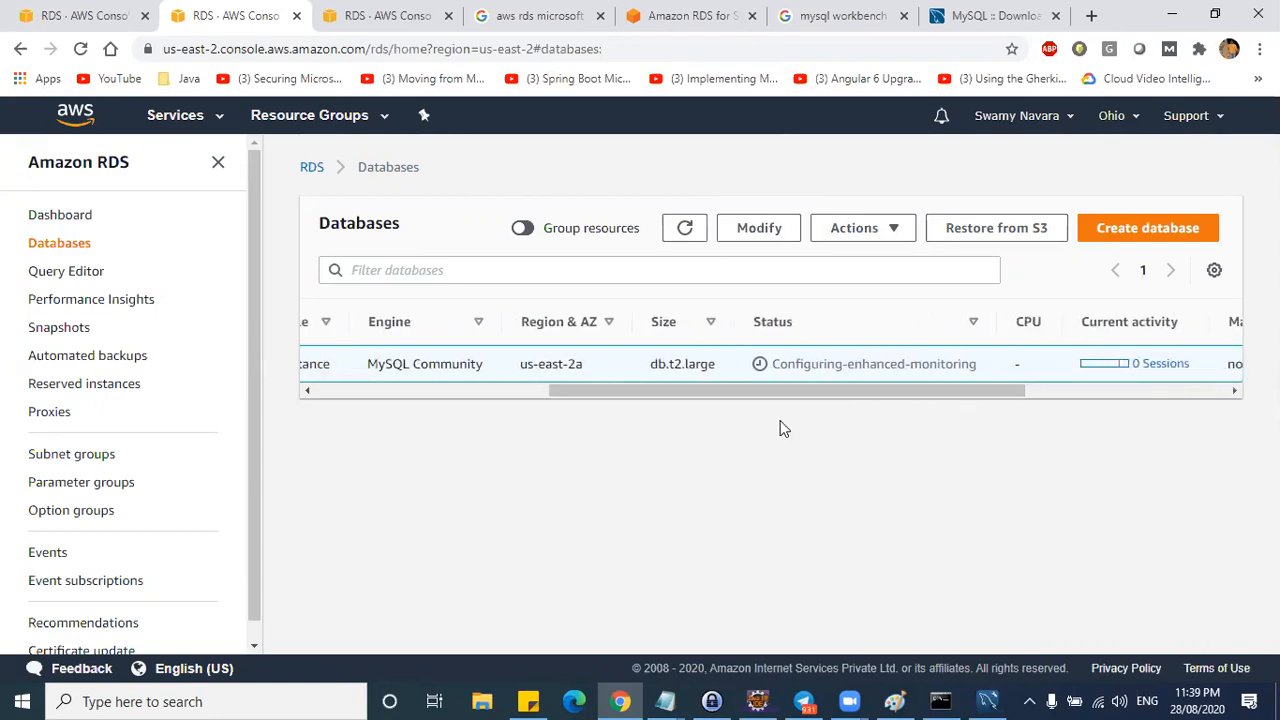
Step: Examine the status text of aug01-db-2ndtest along with its region and zone in the databases list
drag(772, 366, 982, 366)
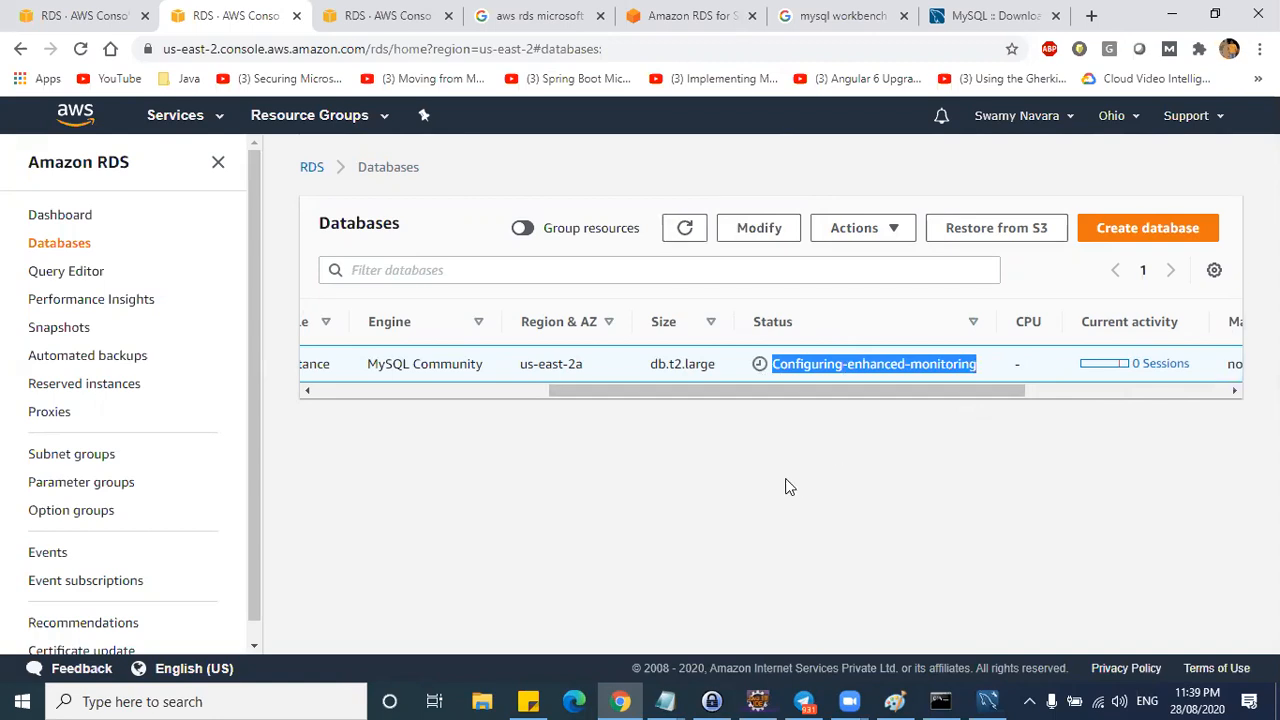
click(770, 366)
drag(975, 366, 765, 366)
click(920, 367)
drag(980, 372, 920, 368)
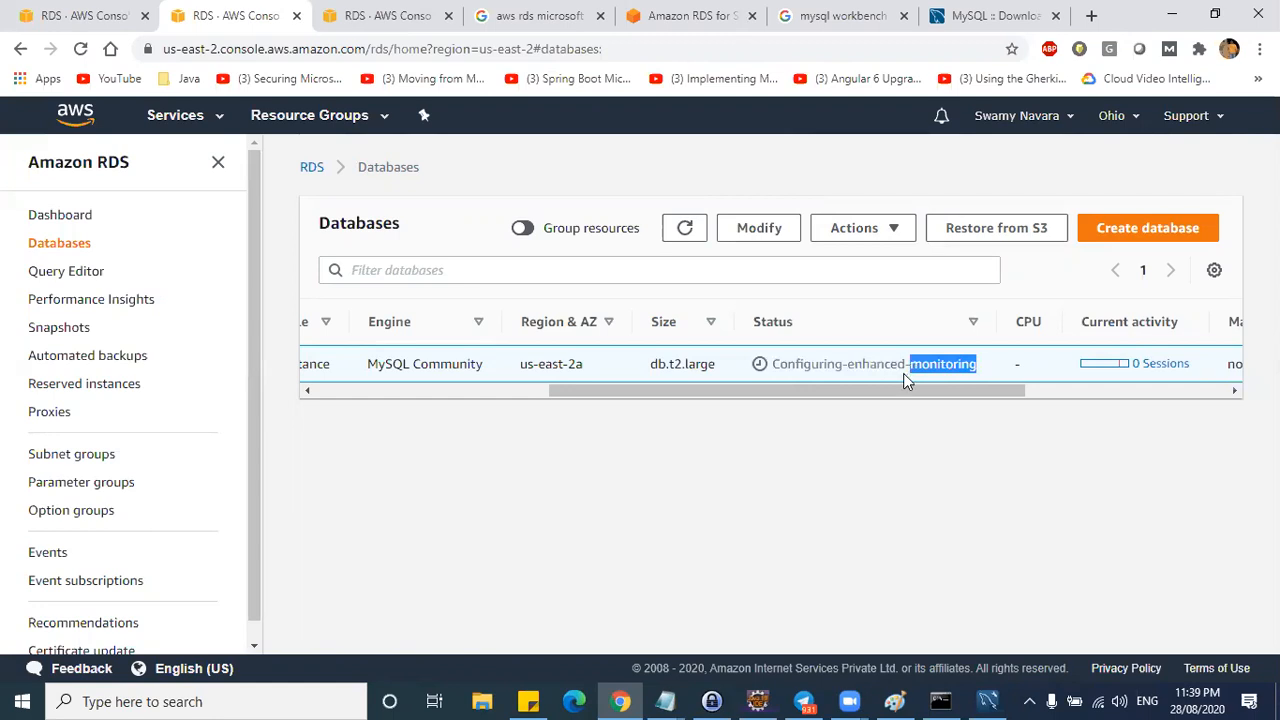
drag(976, 368, 774, 361)
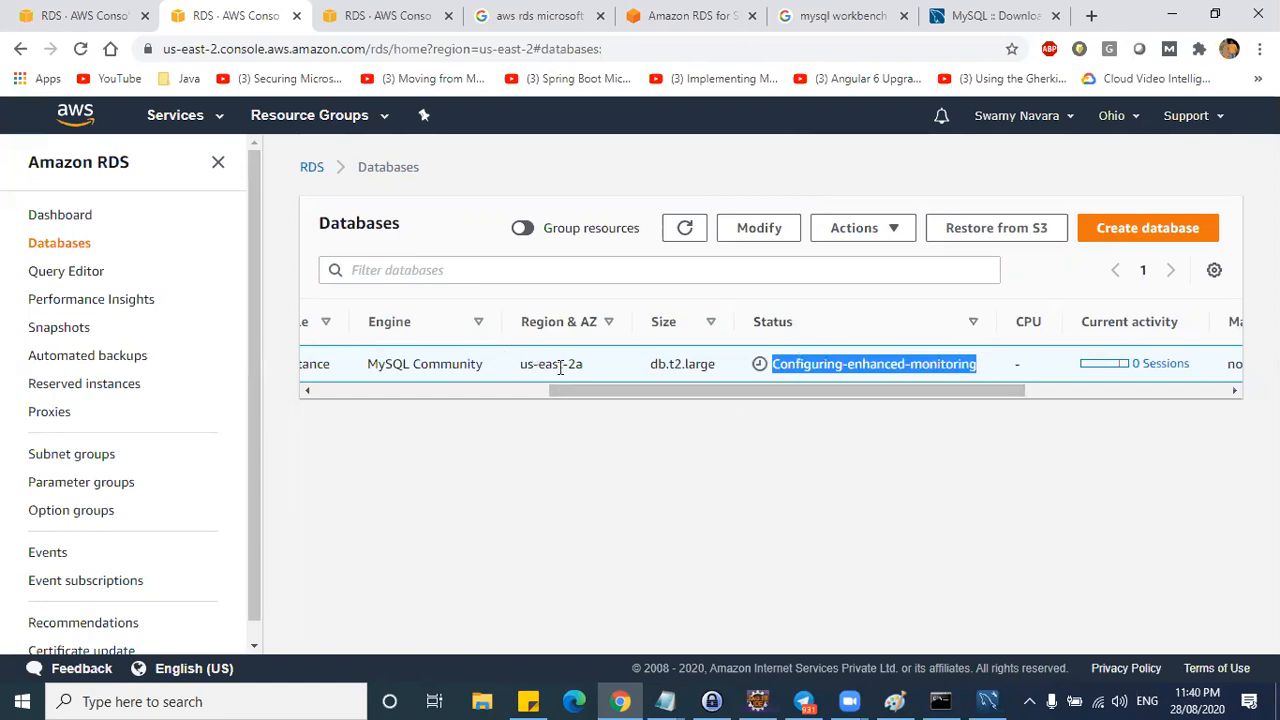
mouse_move(584, 396)
mouse_down()
mouse_move(486, 396)
mouse_move(770, 396)
mouse_move(566, 394)
mouse_up()
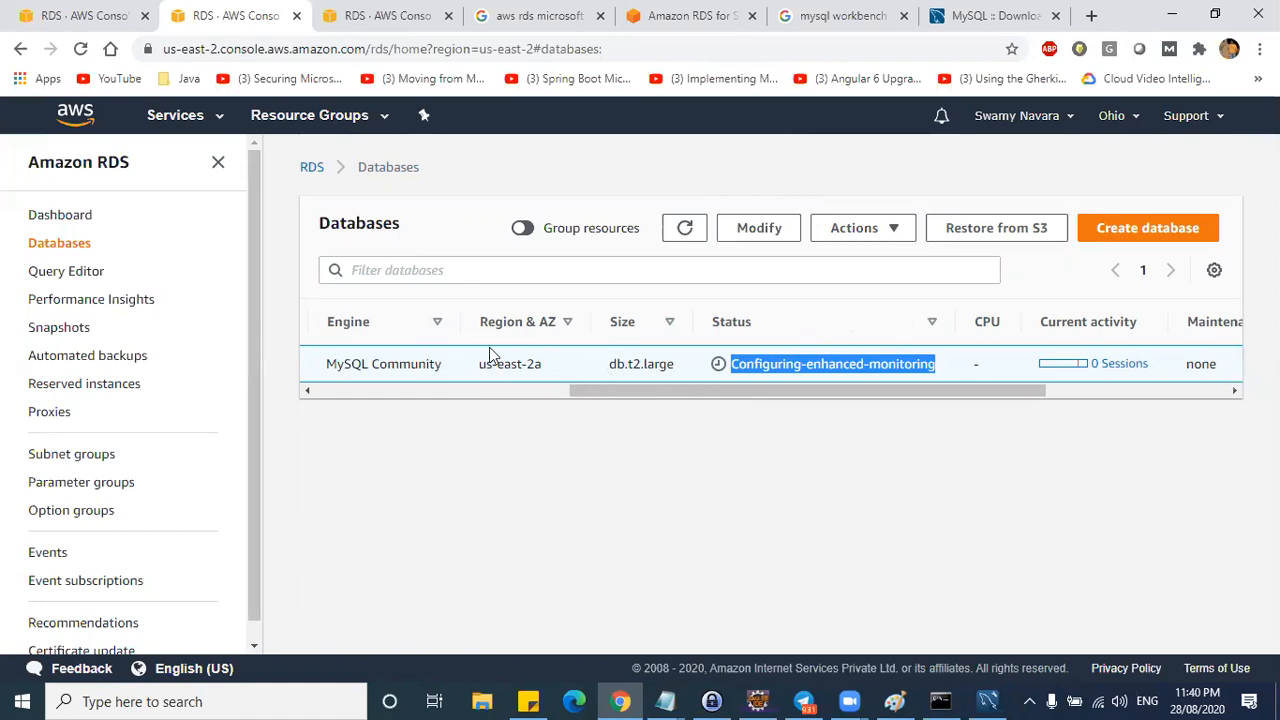
click(640, 460)
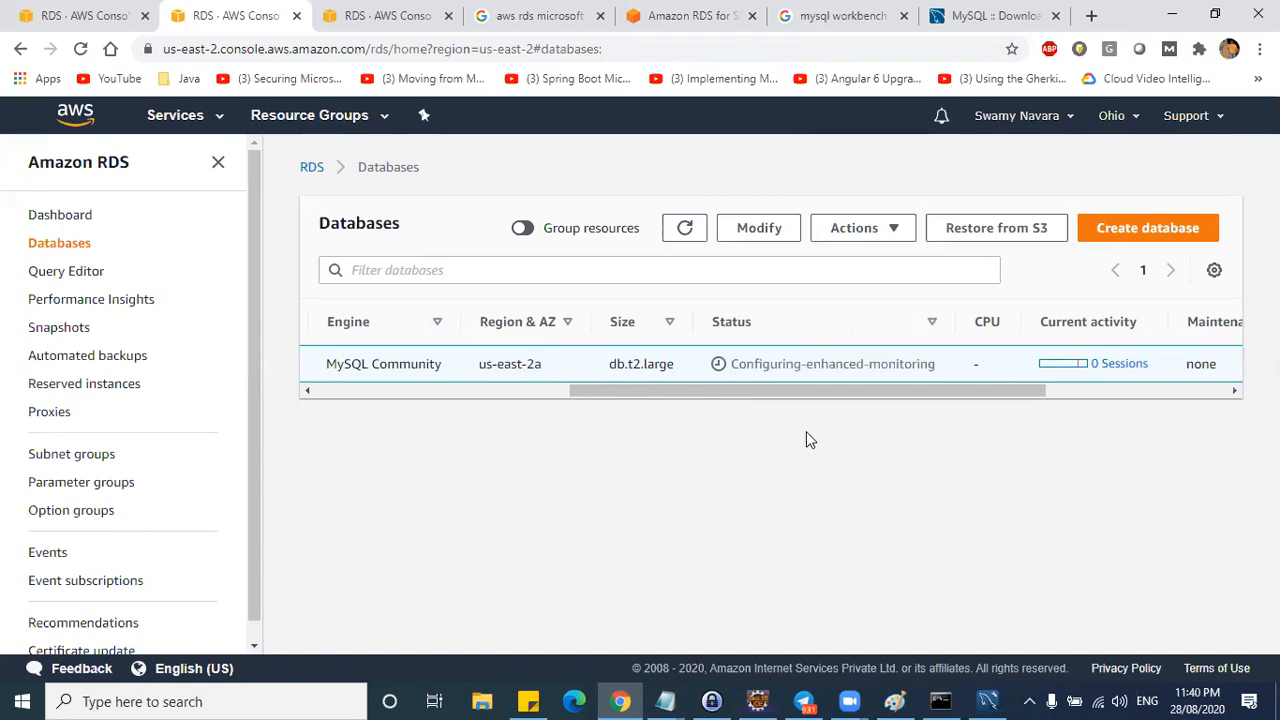
drag(733, 364, 952, 373)
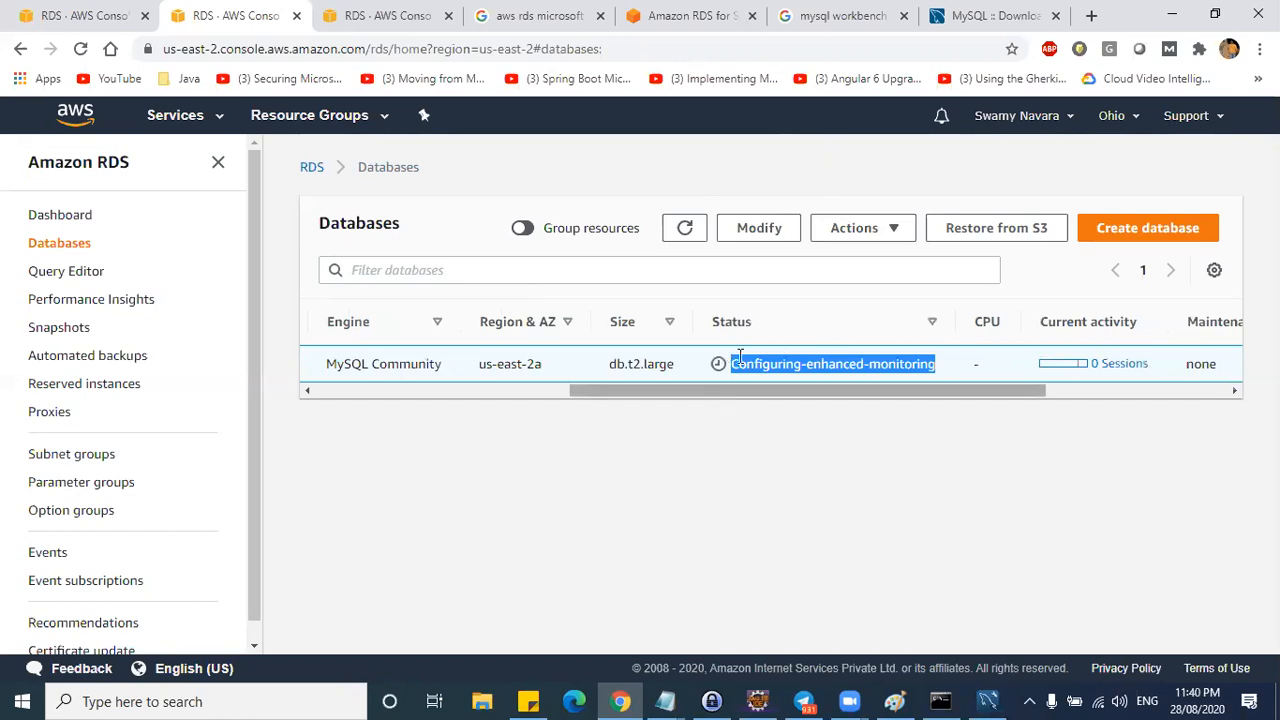
Step: Refresh the databases list and select the full endpoint address in the connectivity details of aug01-db-2ndtest
drag(743, 392, 623, 392)
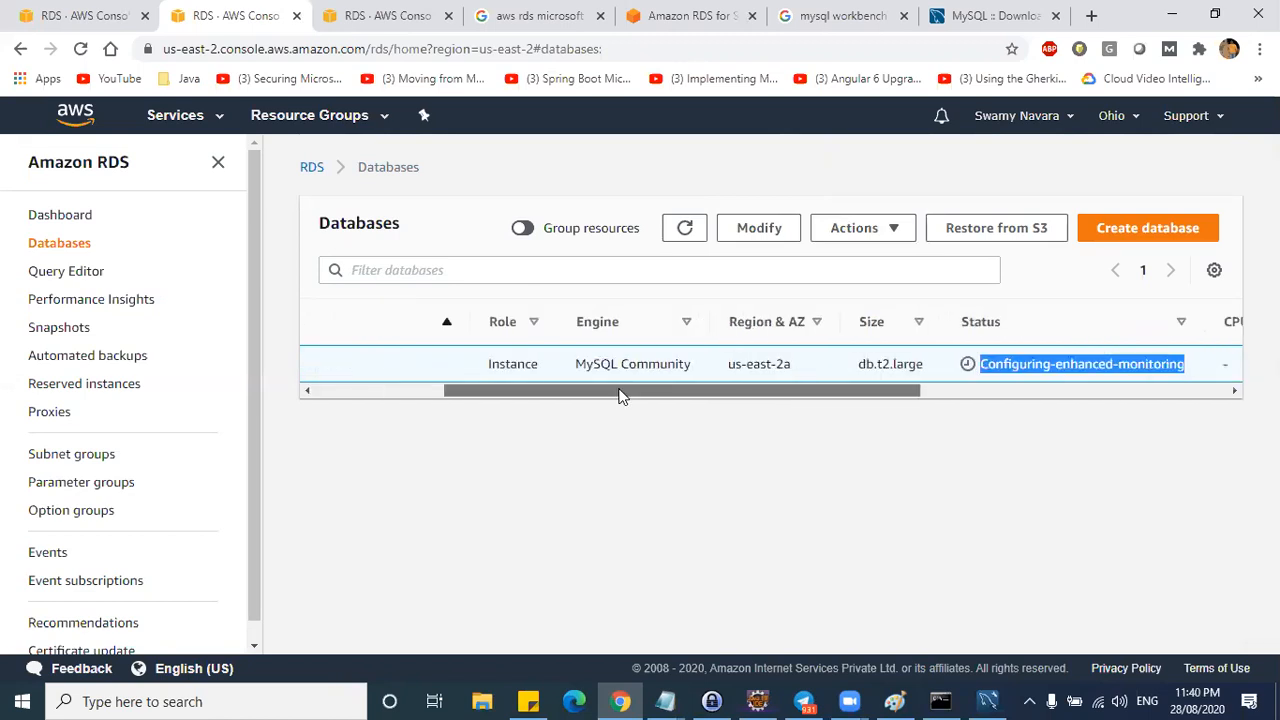
click(685, 230)
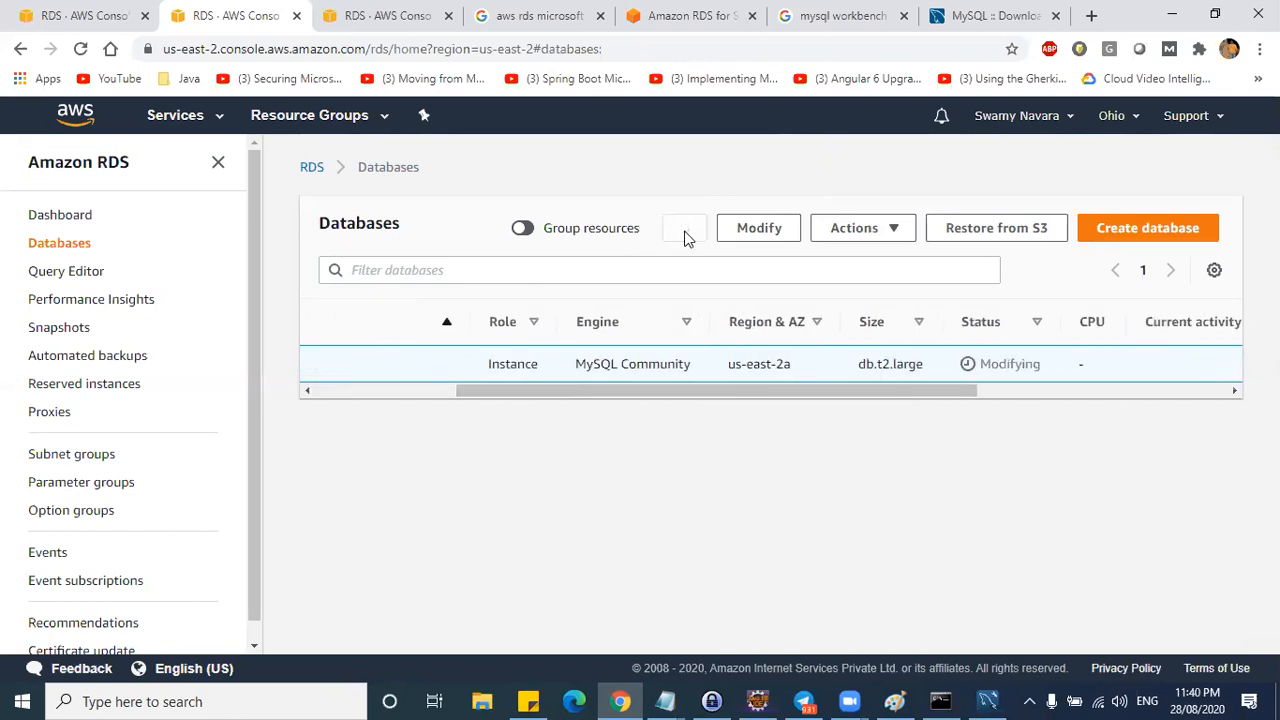
click(445, 366)
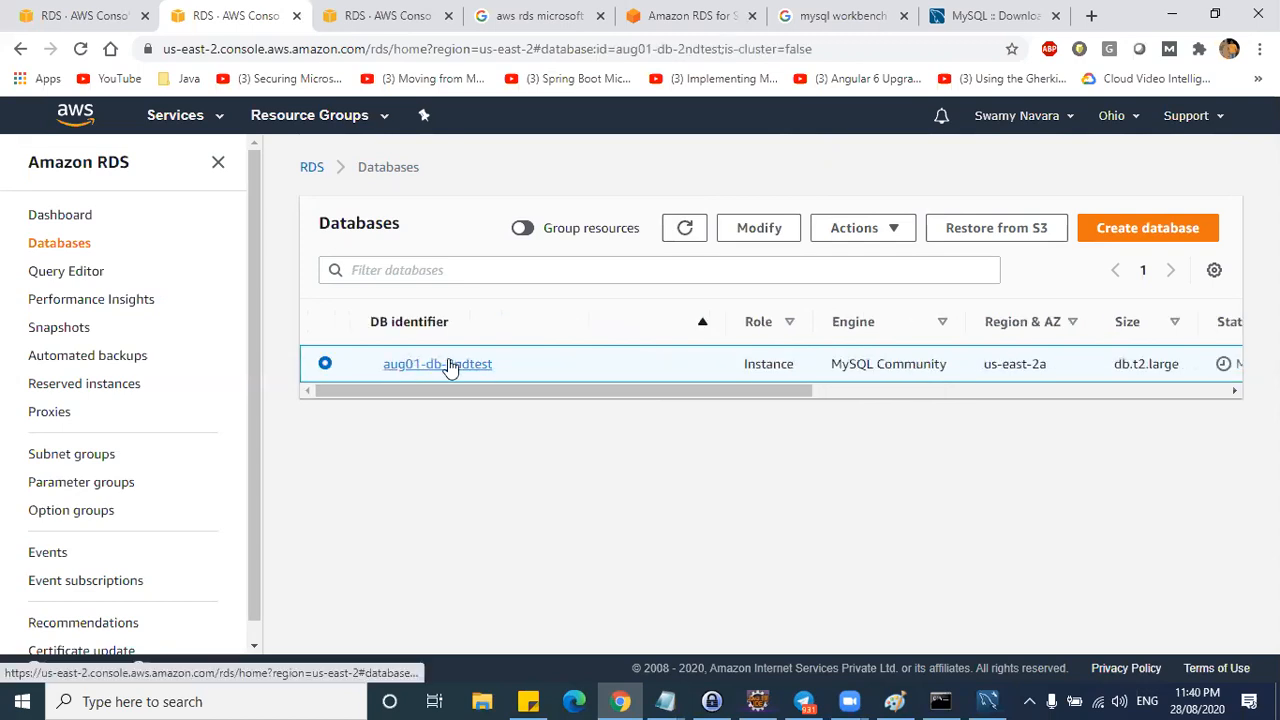
scroll(698, 437, down, 2)
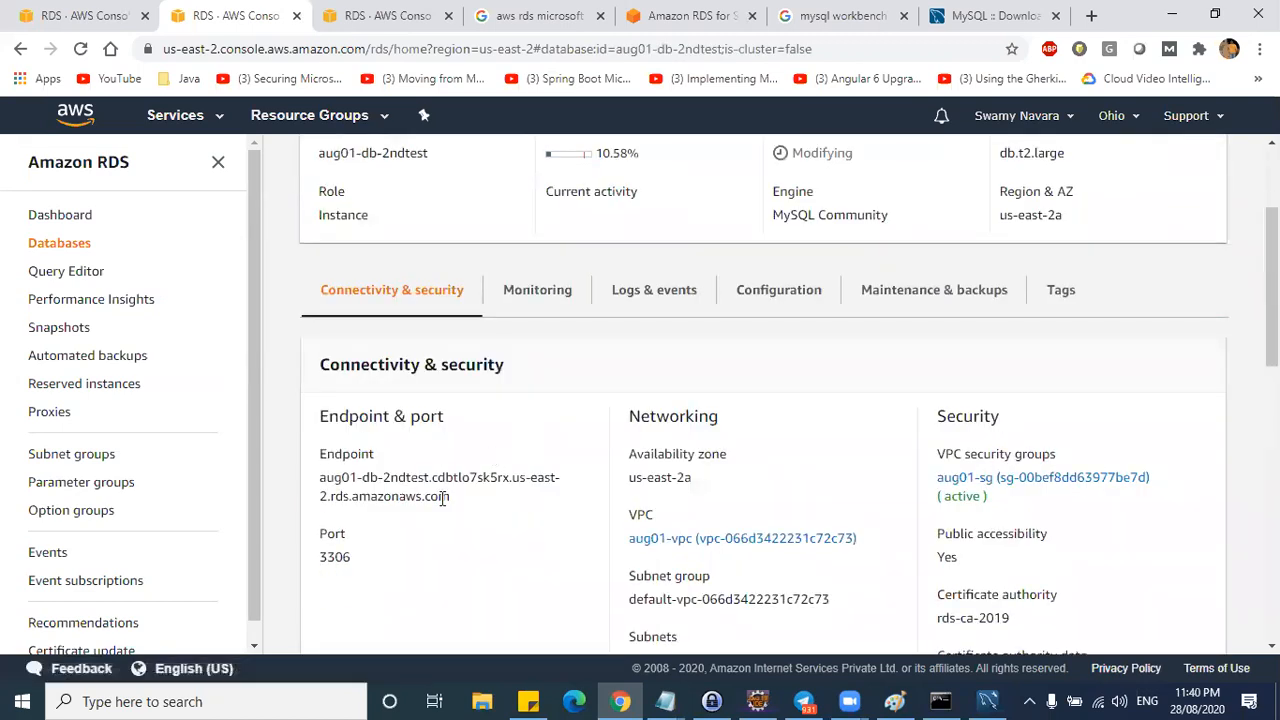
drag(451, 497, 311, 478)
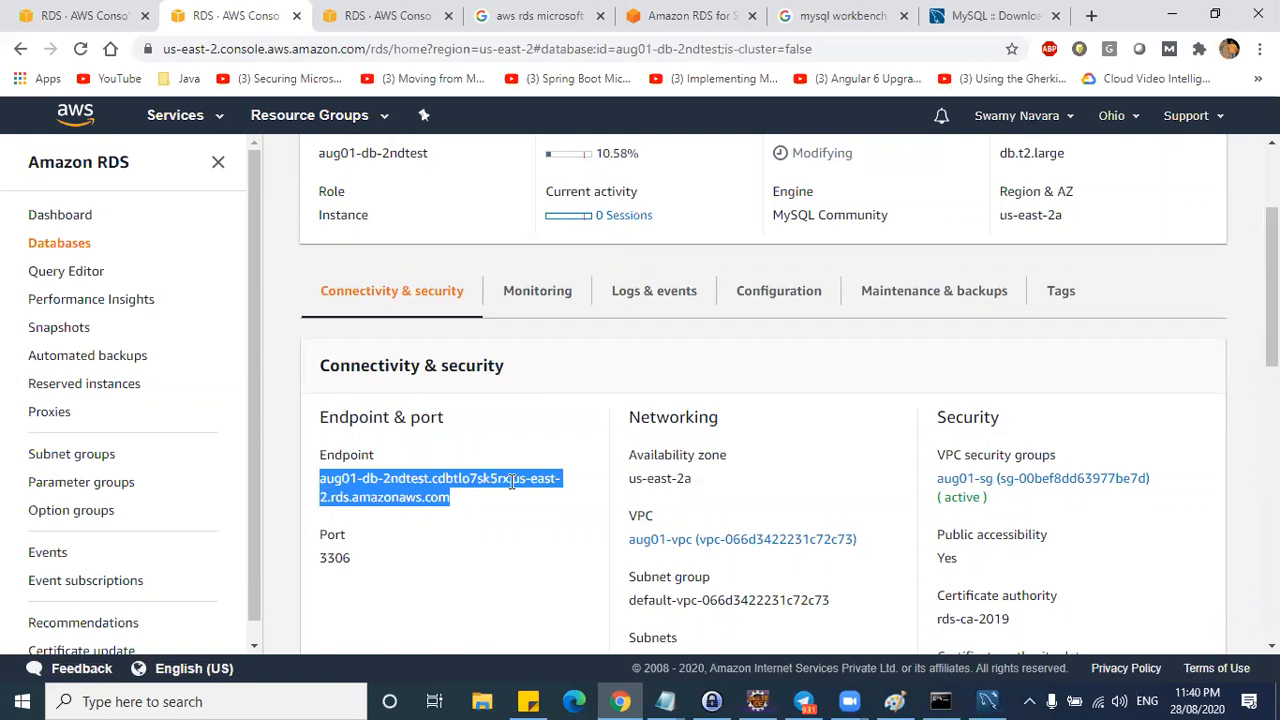
Step: Switch to MySQL Workbench and close the open local and aug01-aws-rds connection sessions
key(alt+Tab)
click(980, 206)
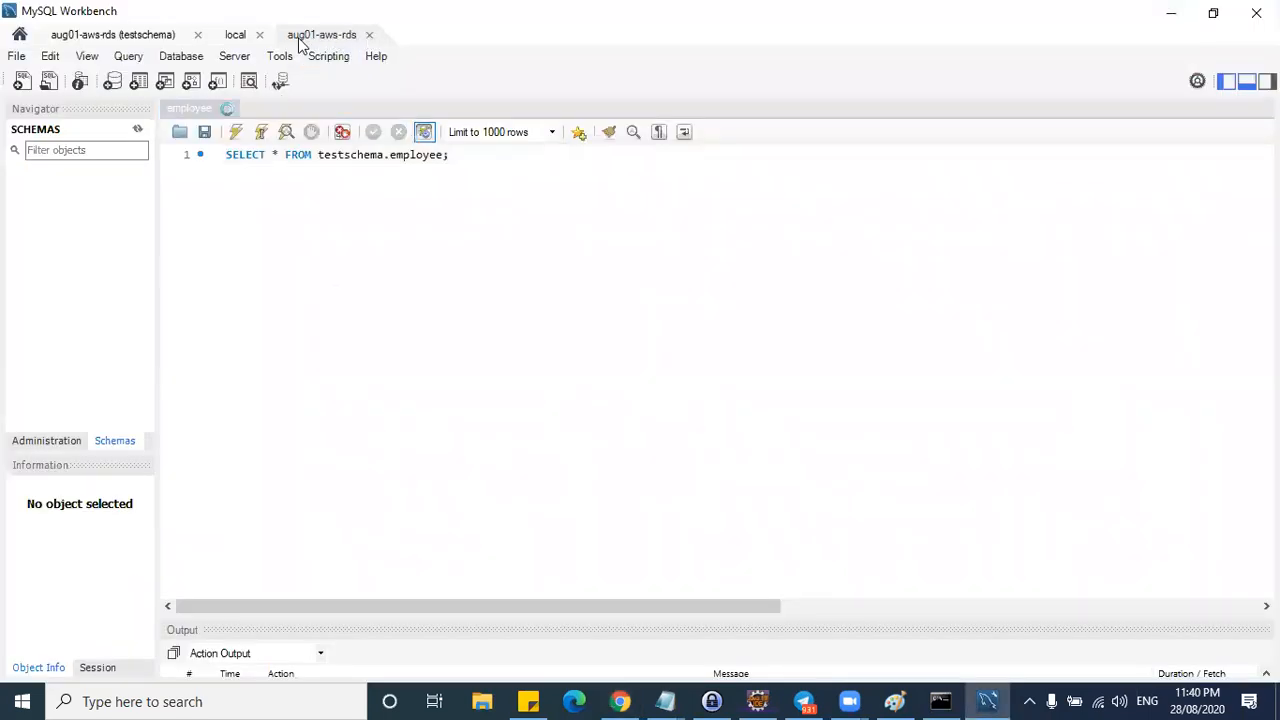
click(259, 34)
click(197, 34)
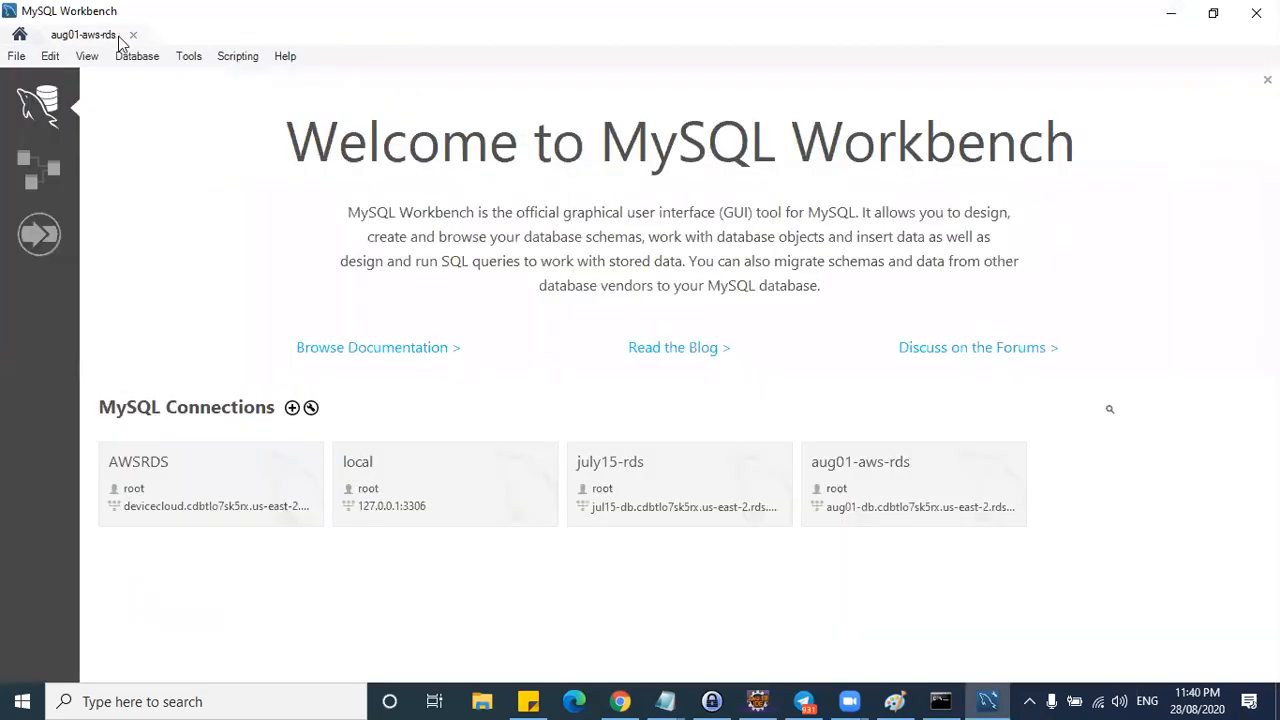
click(135, 35)
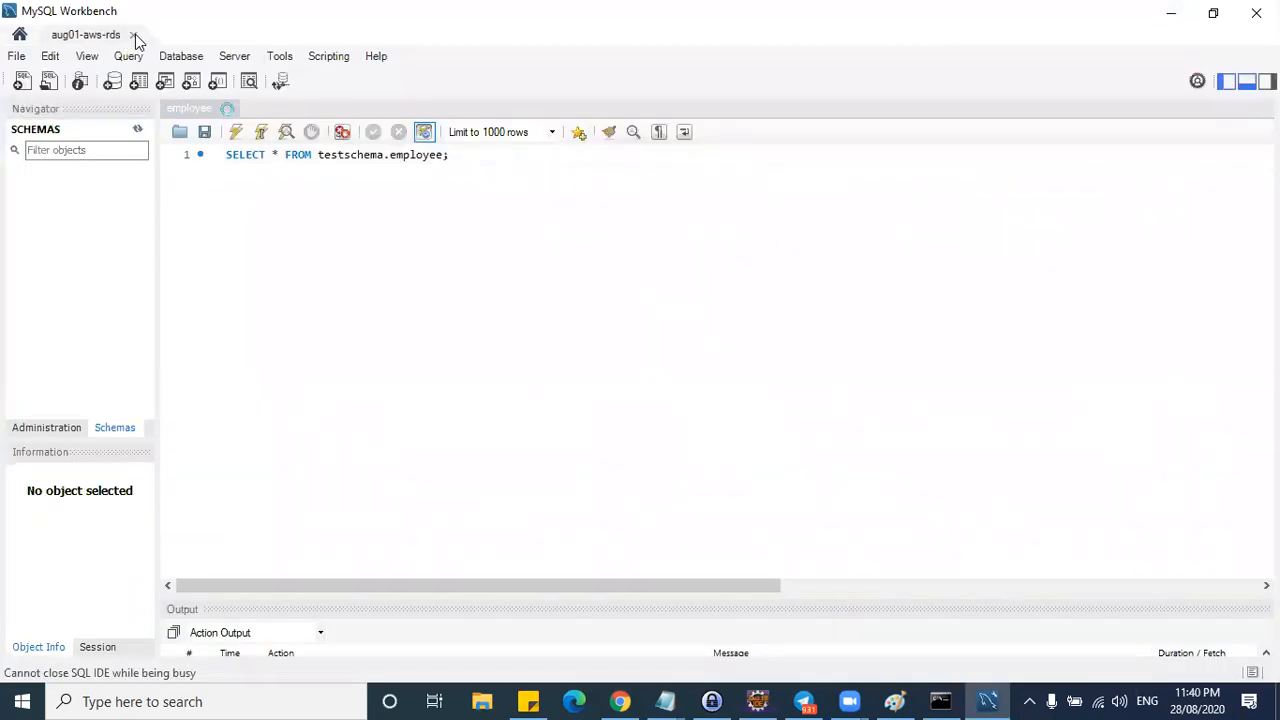
Step: Create a new MySQL connection named aug01-2ndtestconnection with the copied aug01-db-2ndtest endpoint as hostname
click(24, 37)
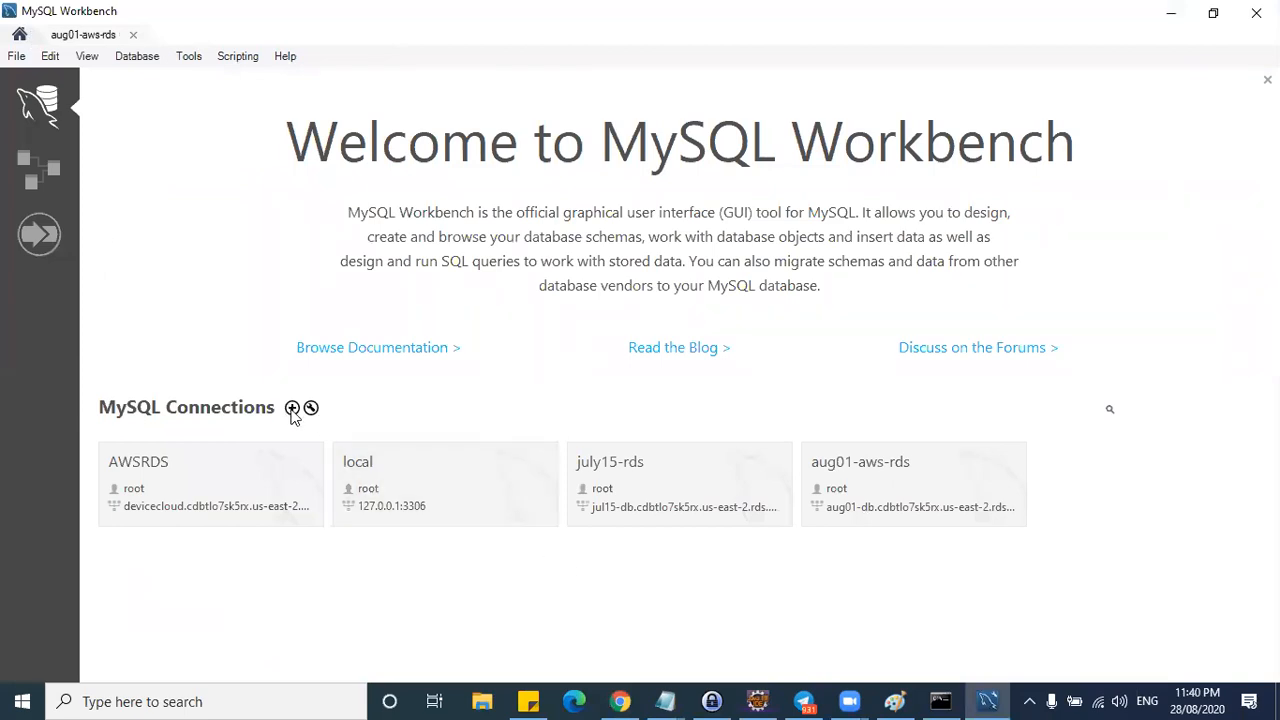
click(420, 157)
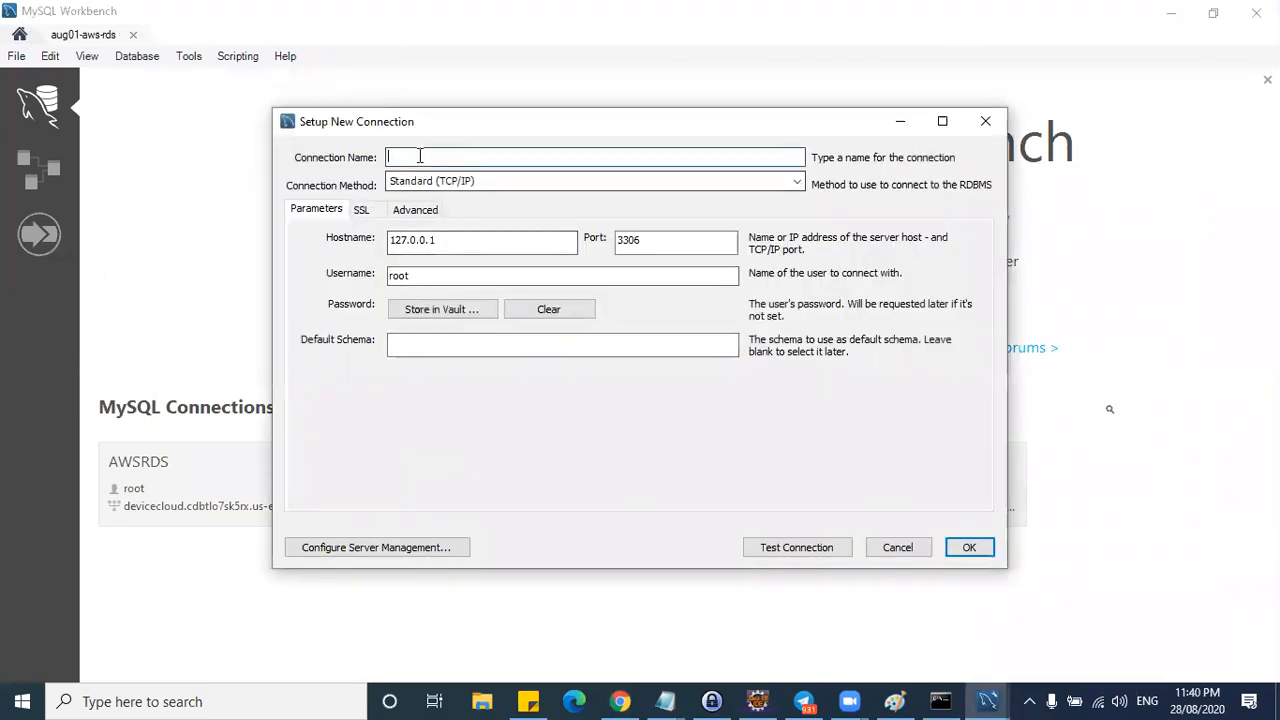
text(aug01-2)
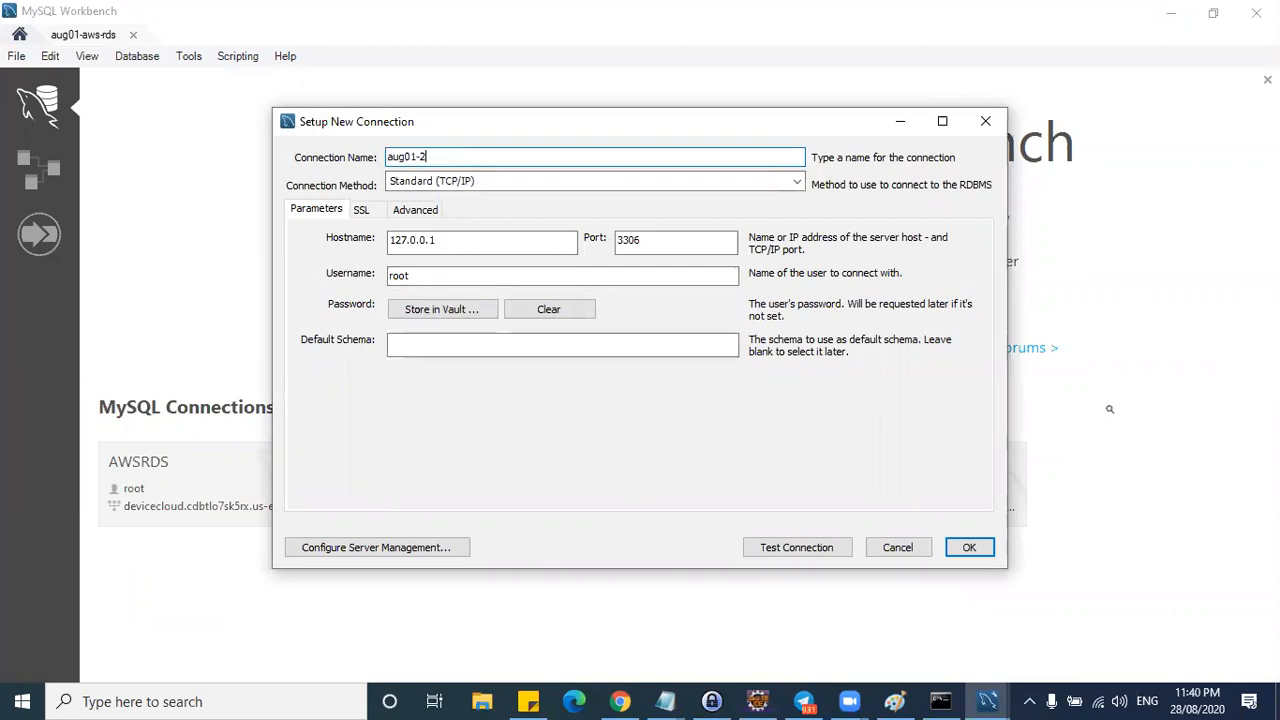
text(ndtestconnection)
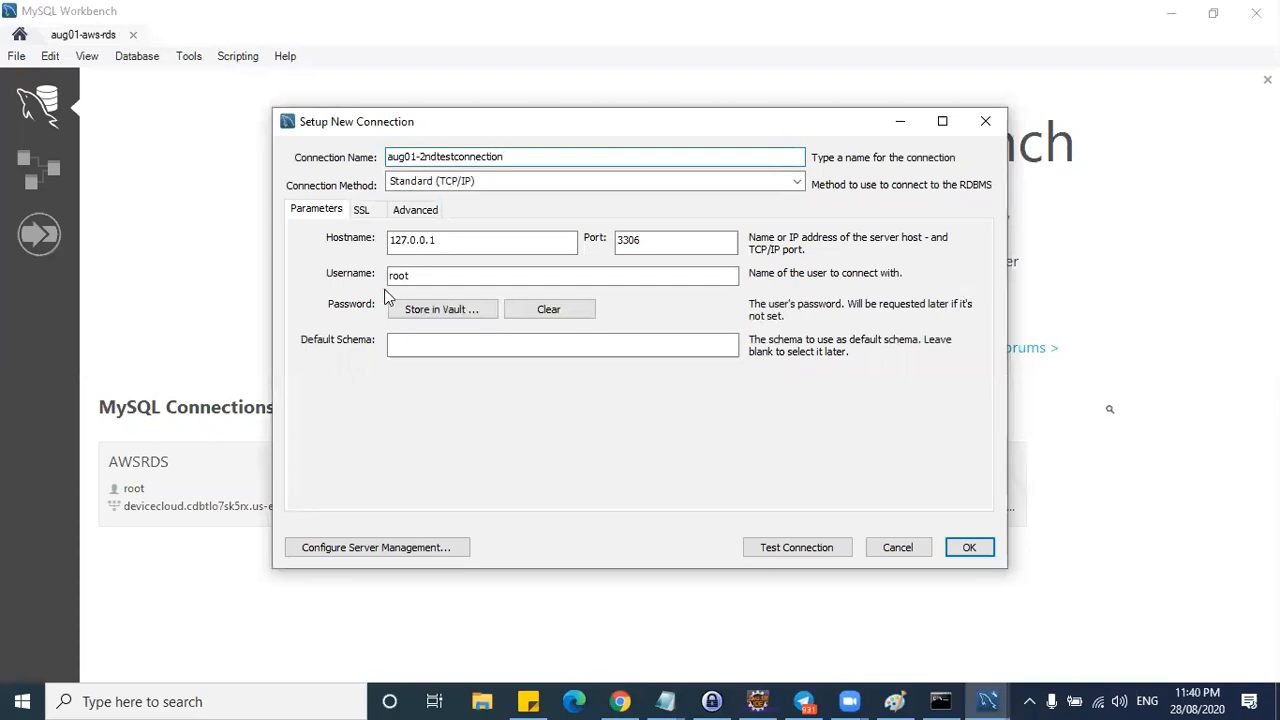
drag(446, 243, 286, 249)
key(ctrl+v)
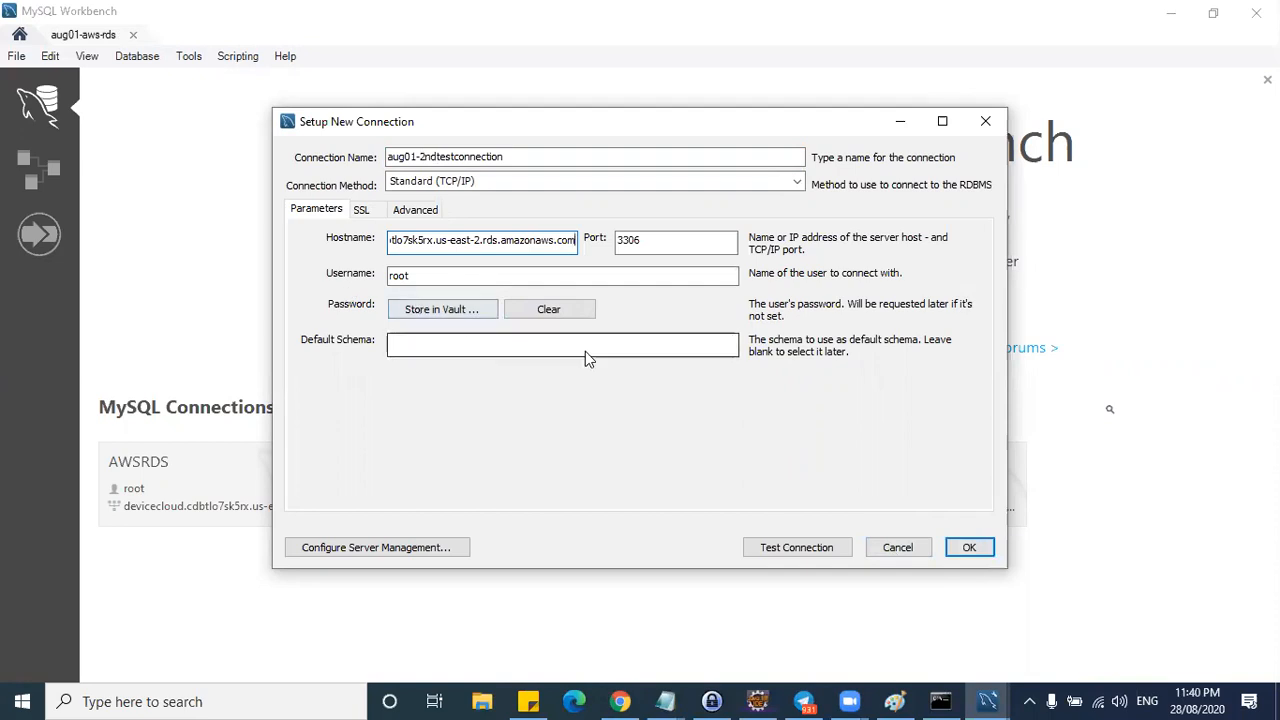
click(969, 551)
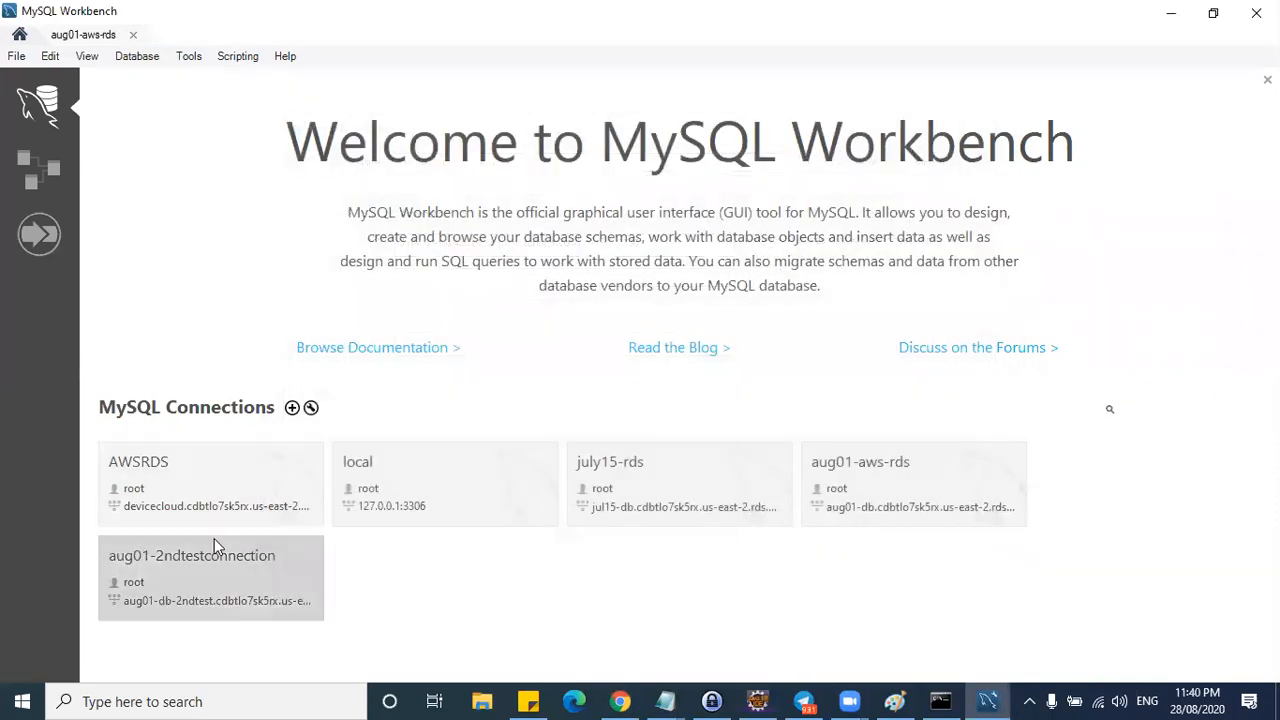
Step: Connect to aug01-2ndtestconnection using the master password copied from the Notepad notes, saving the password in the vault
click(172, 563)
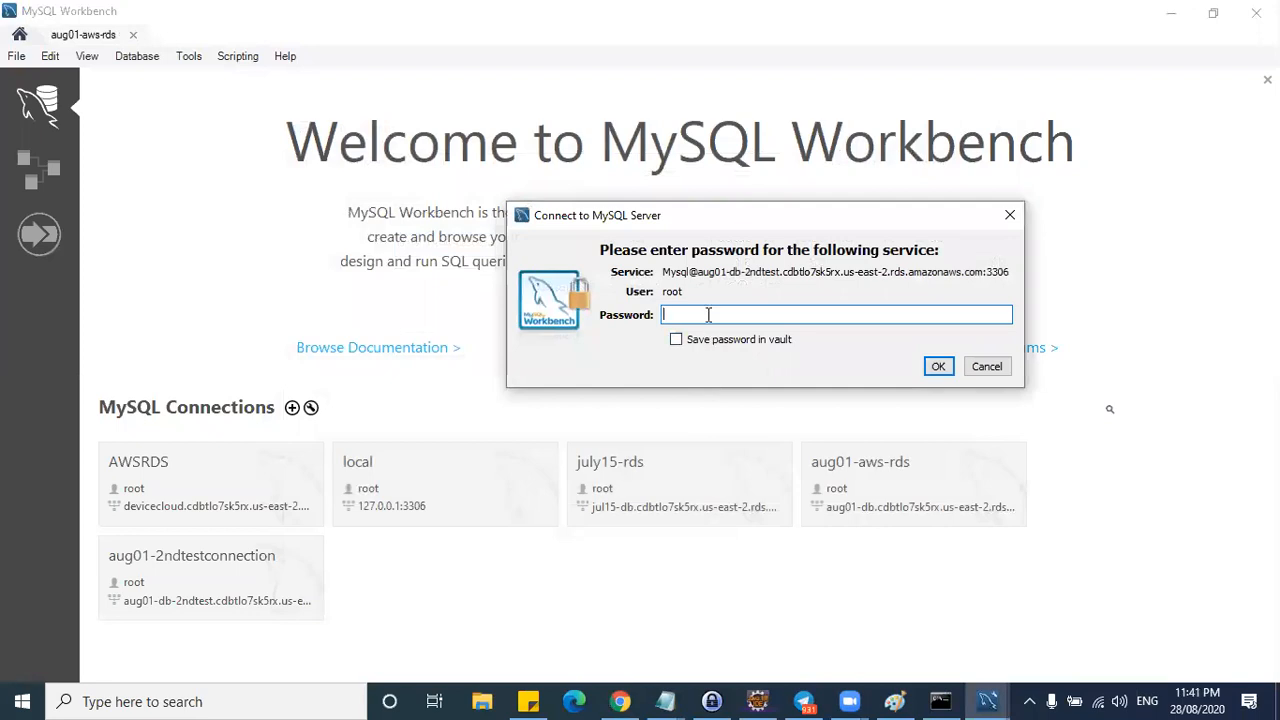
key(alt+Tab)
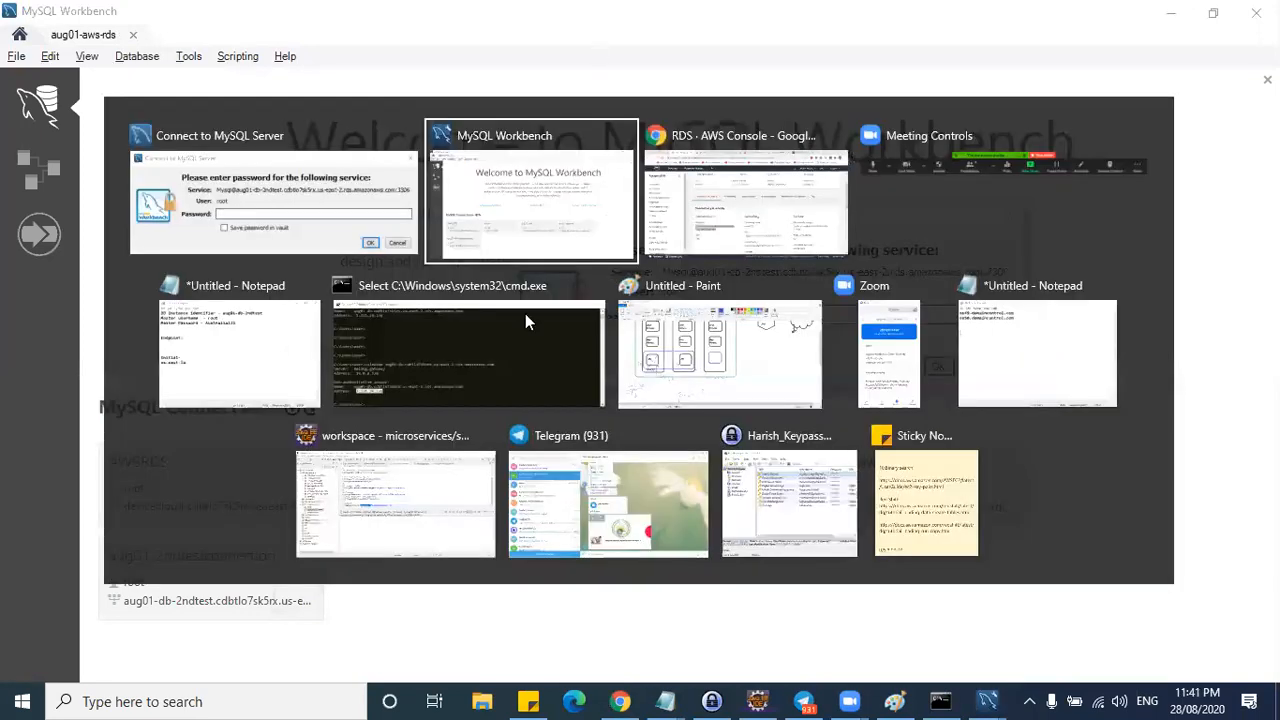
click(220, 363)
double_click(765, 160)
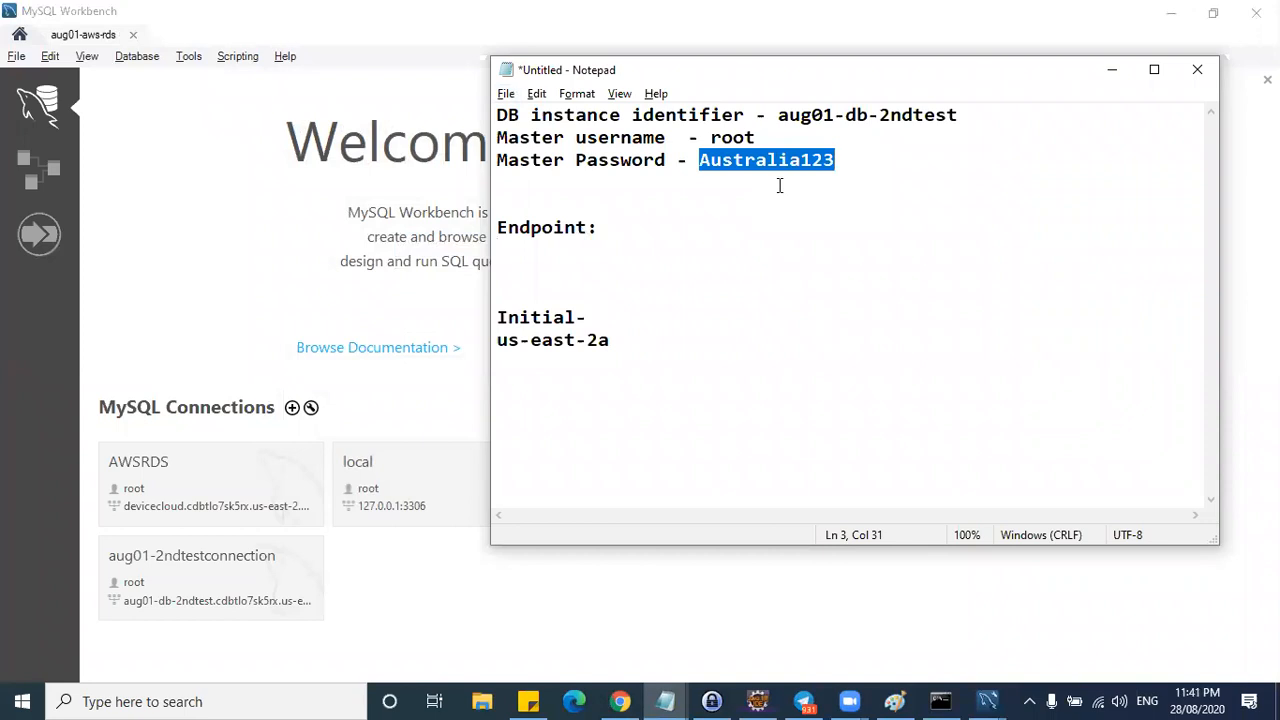
key(ctrl+c)
key(alt+Tab)
key(ctrl+v)
click(676, 339)
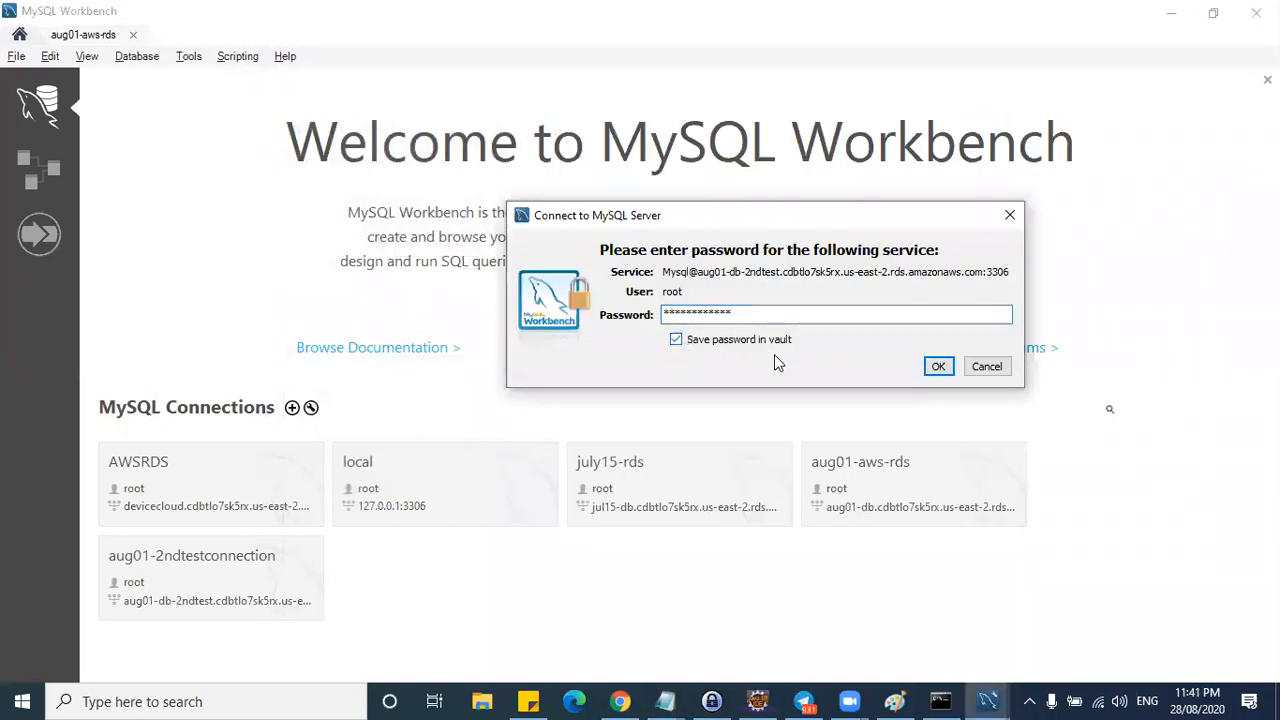
click(937, 367)
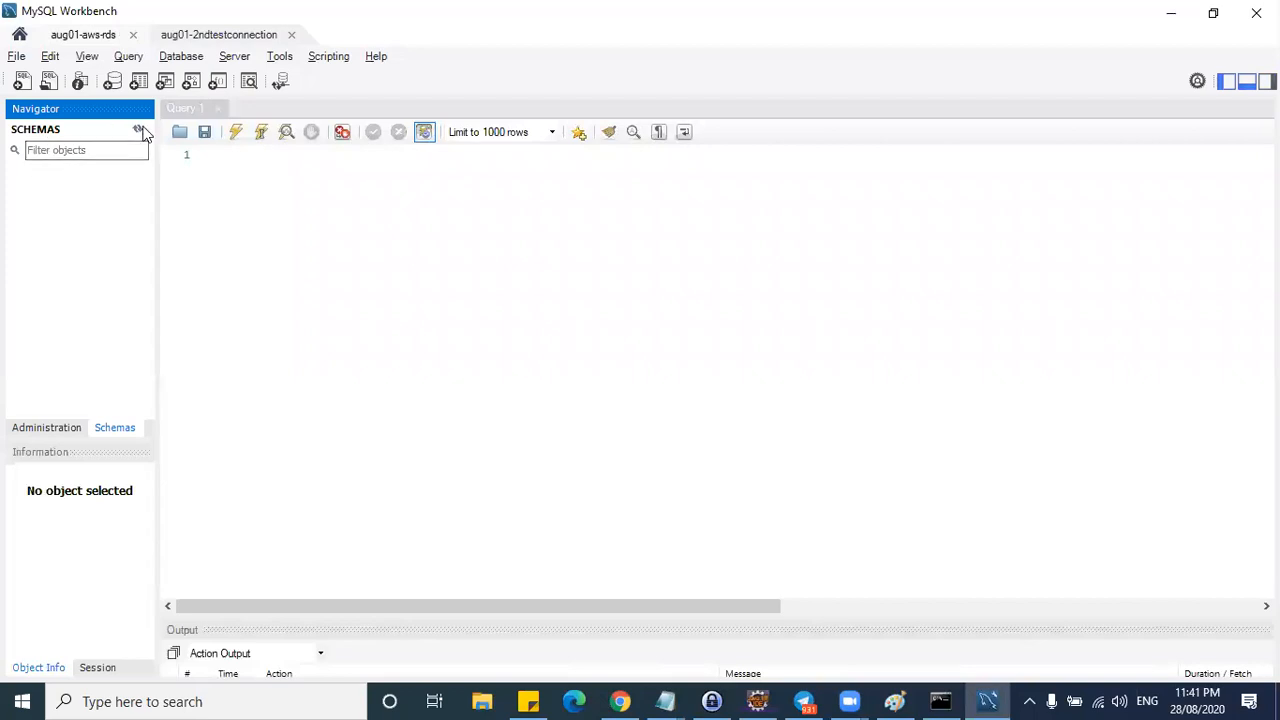
Step: Try to close the busy aug01-aws-rds session and open the local connection with its root password
click(80, 35)
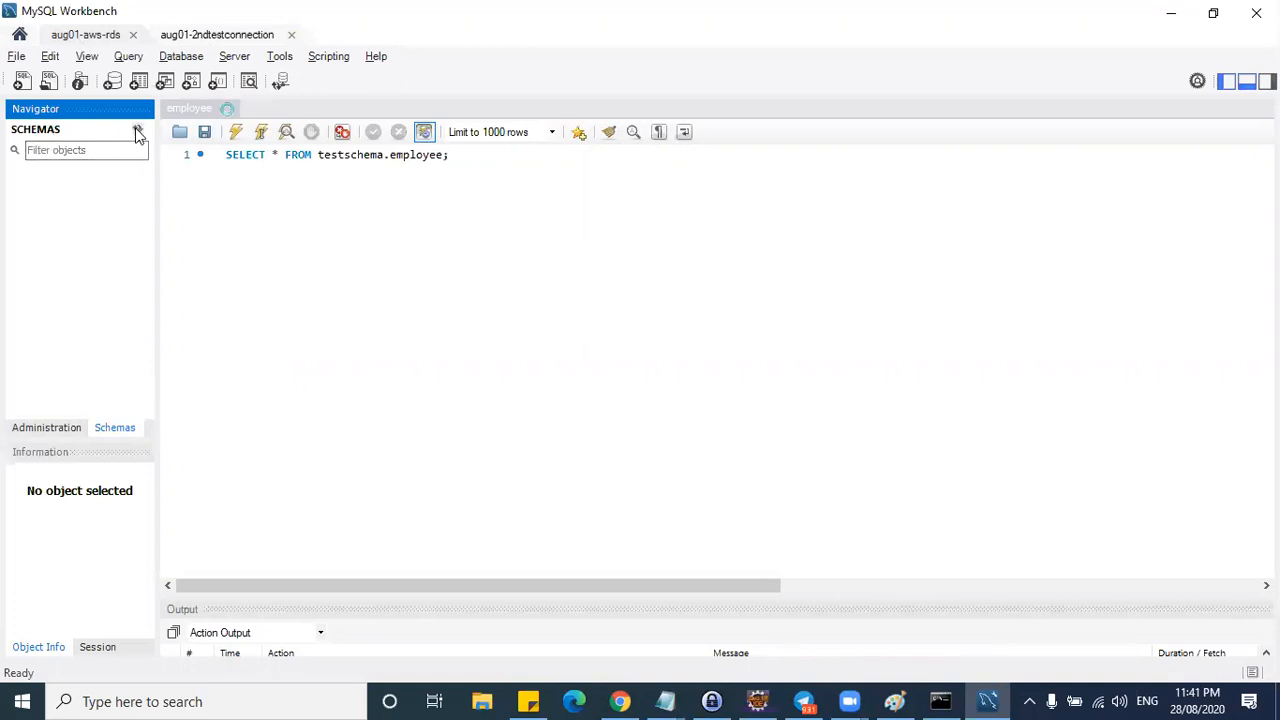
click(131, 36)
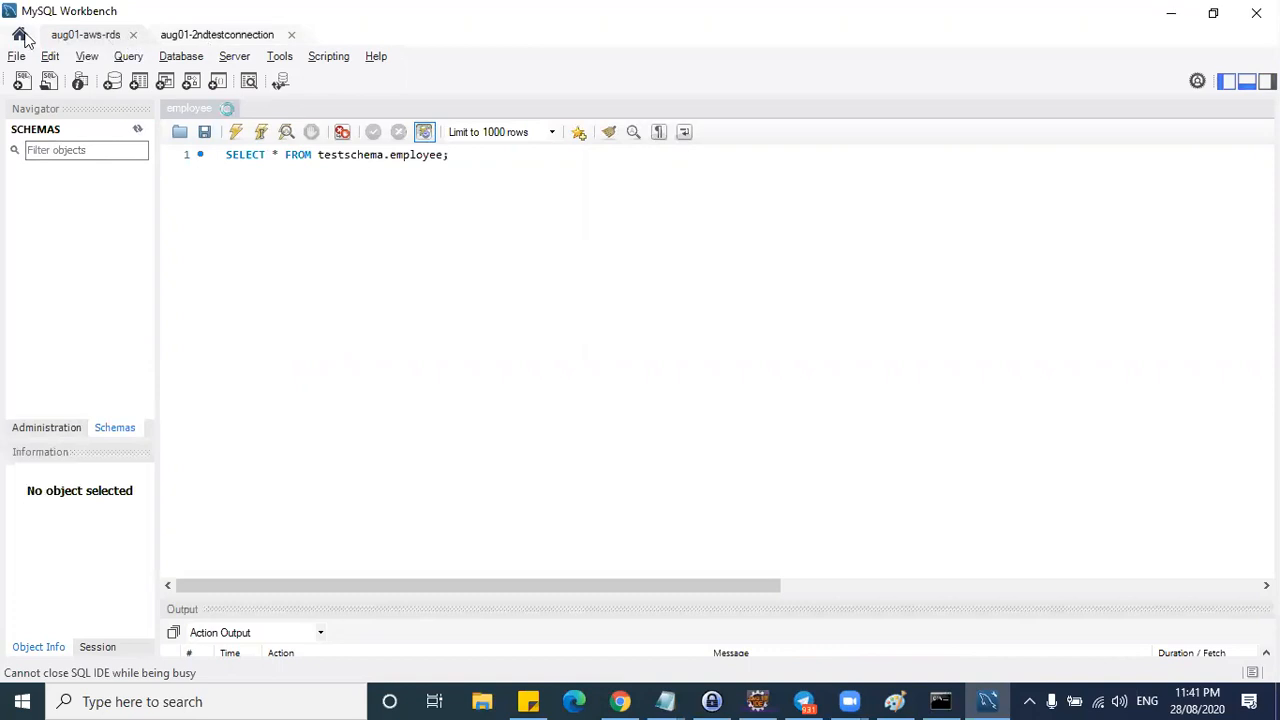
click(23, 36)
click(414, 465)
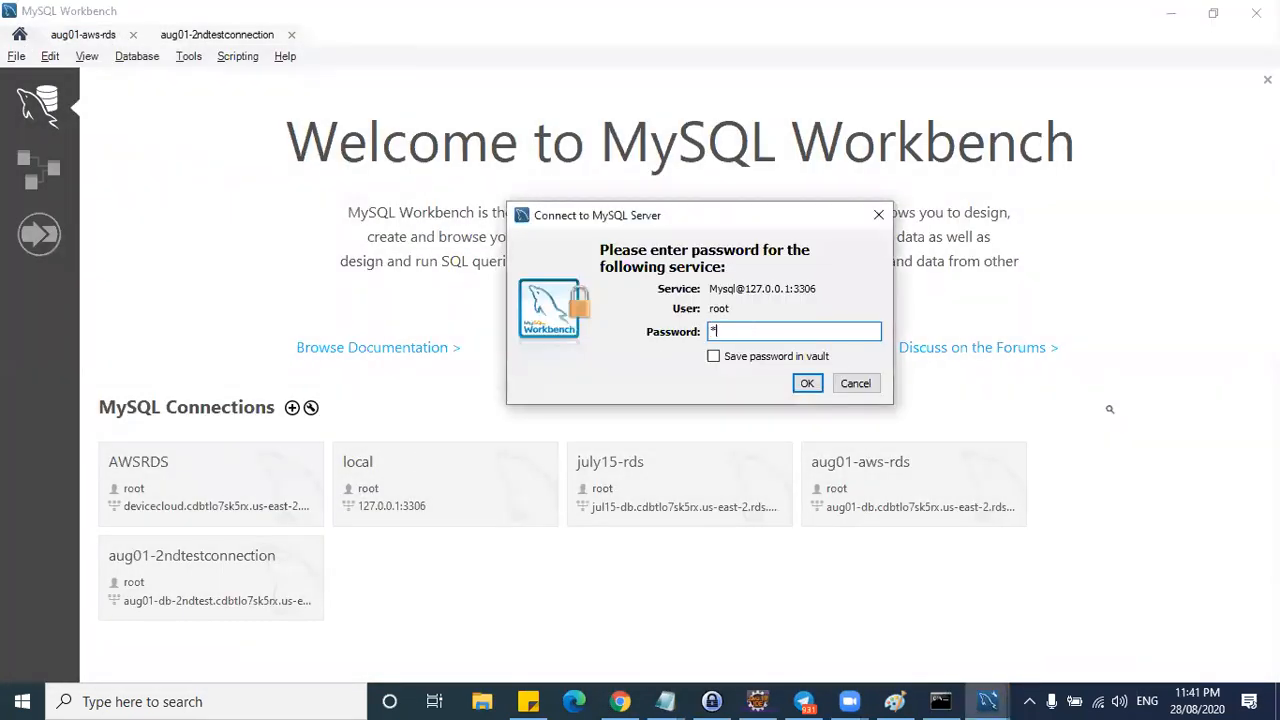
key(Return)
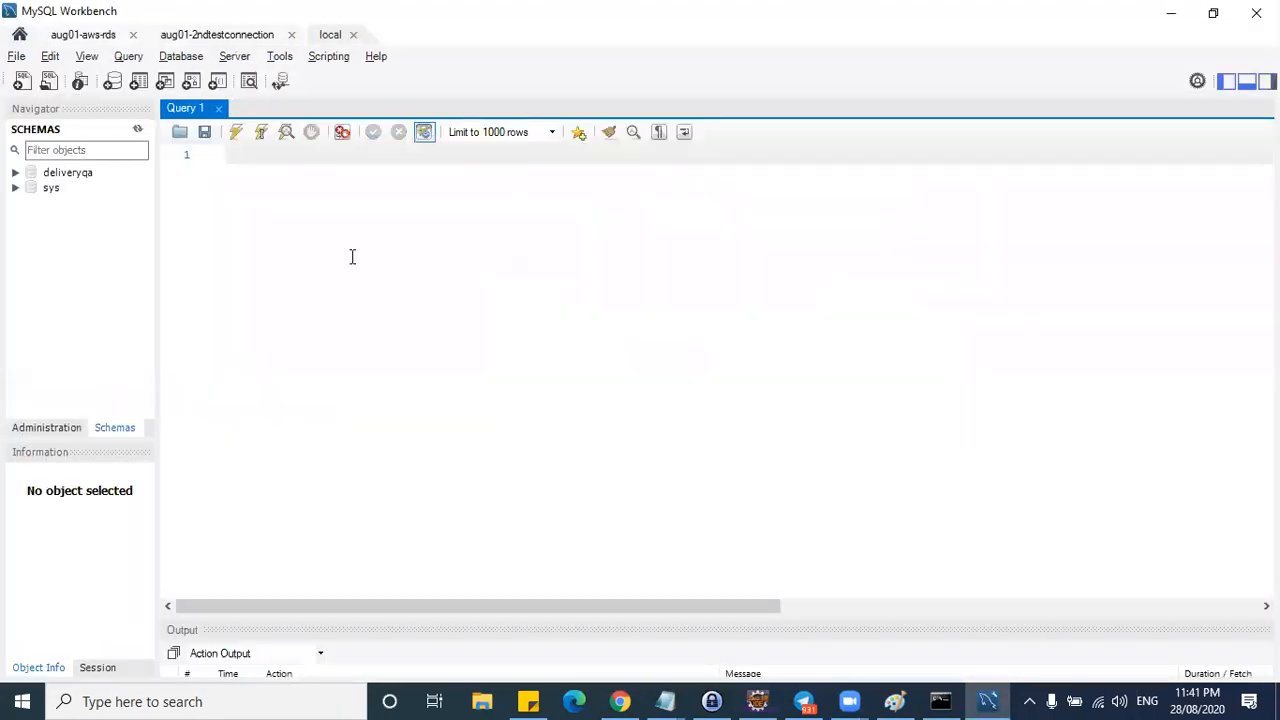
Step: Expand the deliveryqa schema and open Data Export for the local server with deliveryqa marked for export
click(16, 173)
right_click(55, 174)
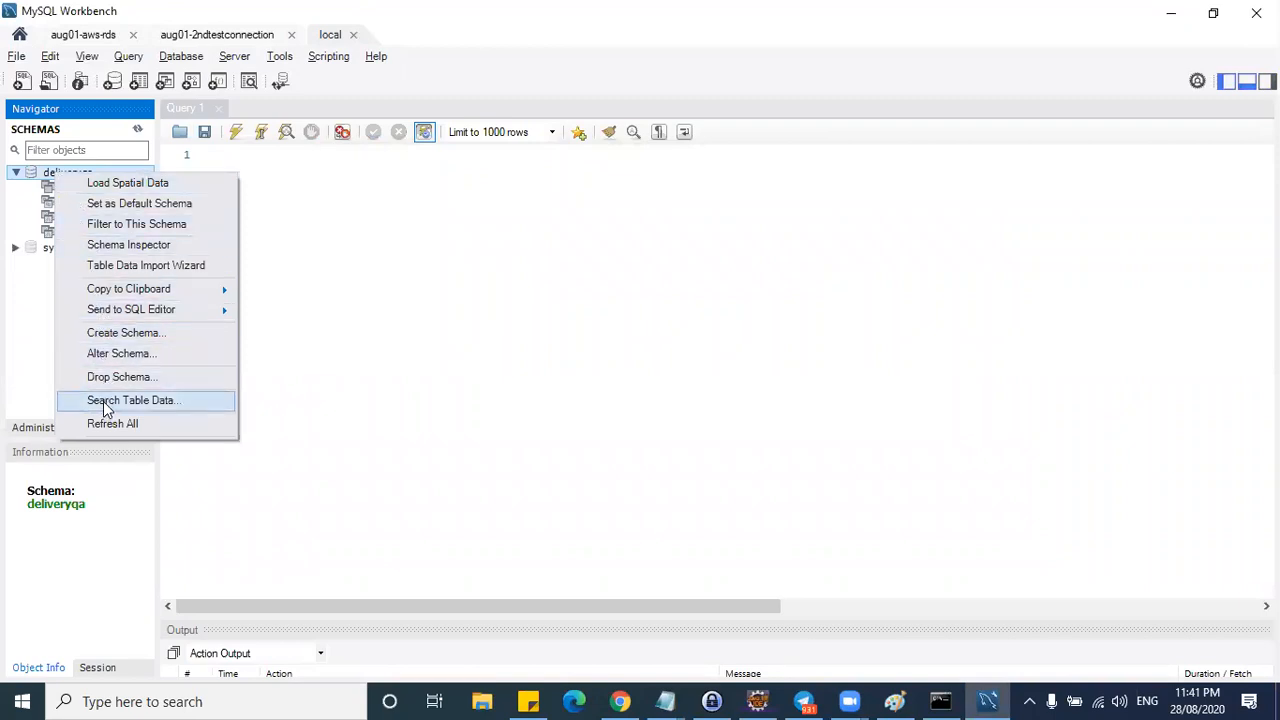
click(378, 257)
click(187, 60)
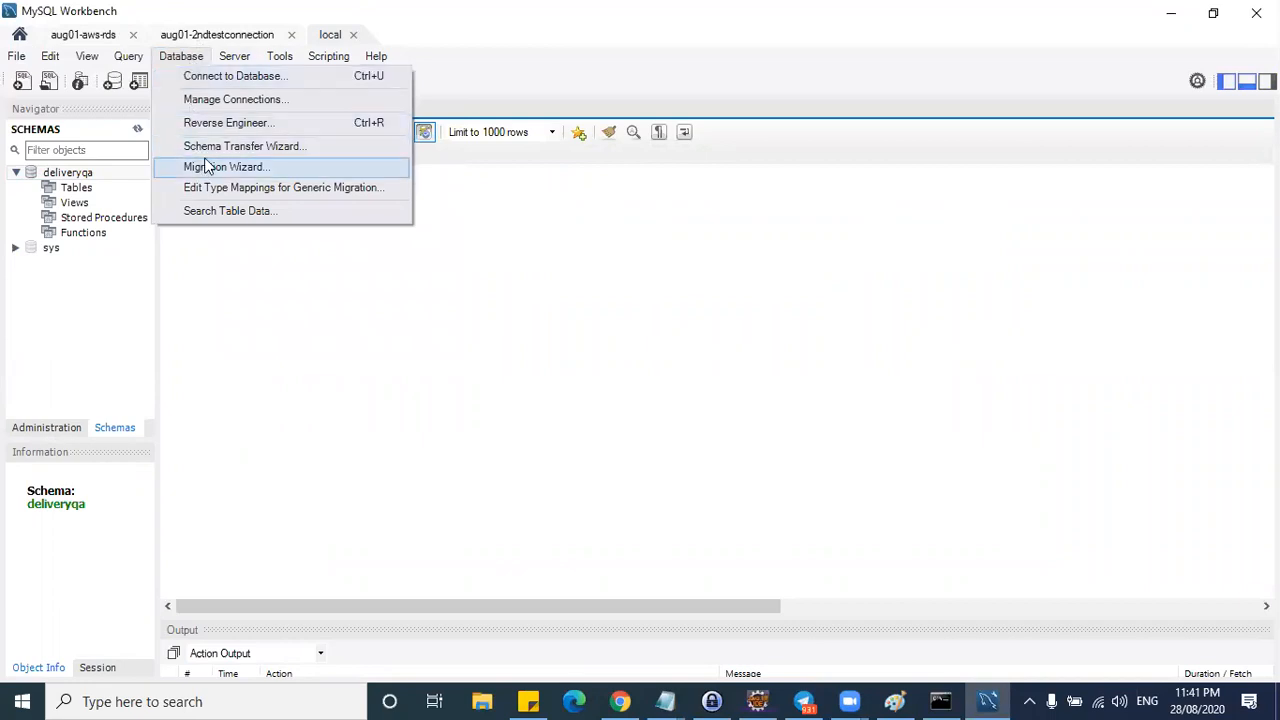
mouse_move(234, 56)
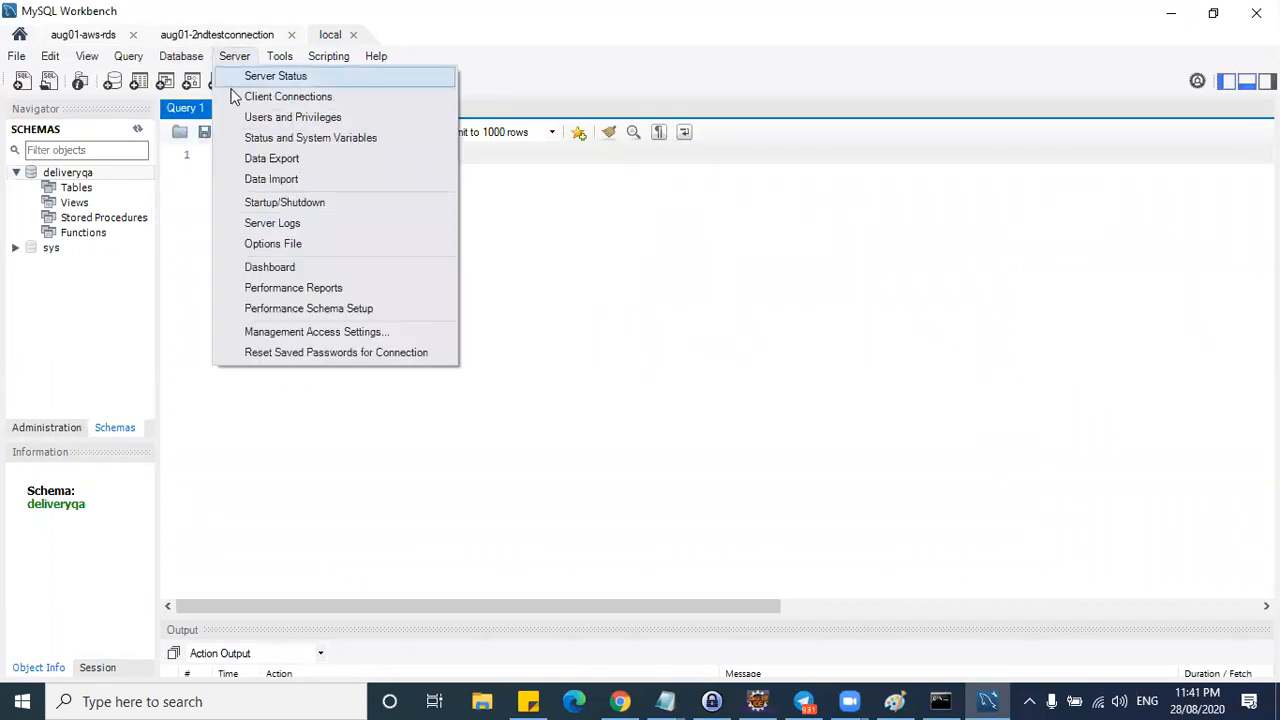
click(237, 179)
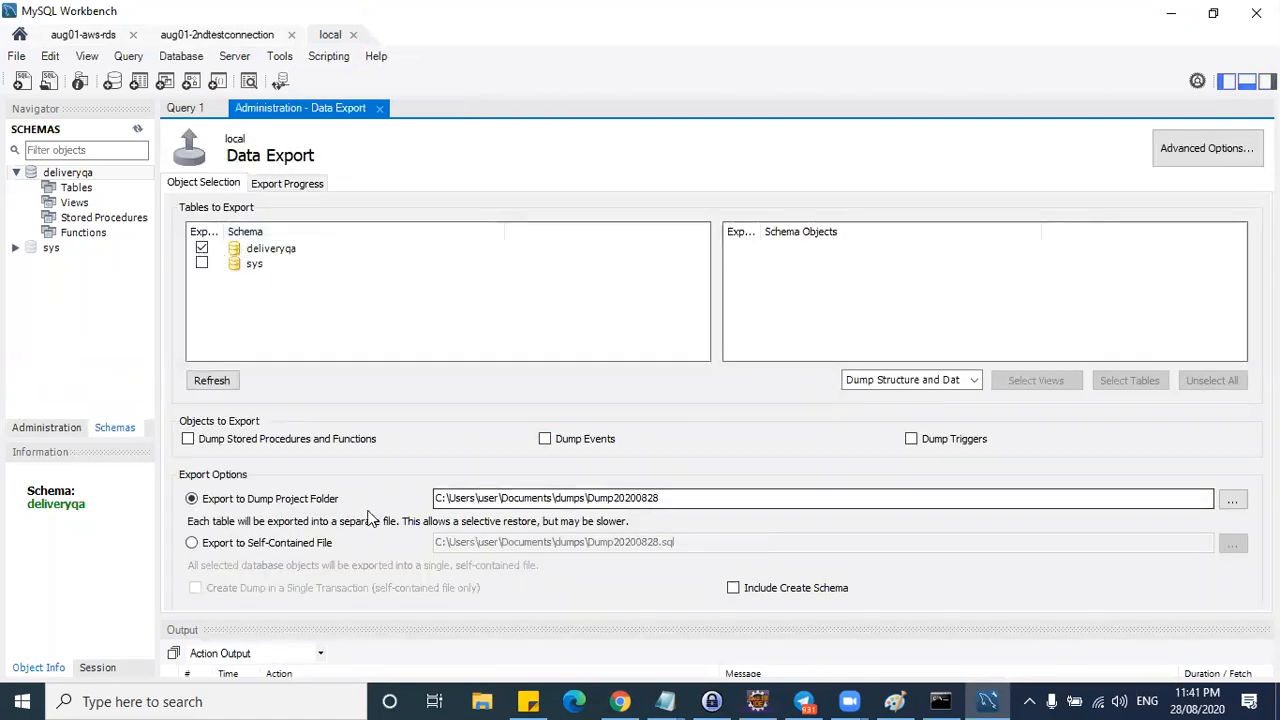
Step: Set the export to a self-contained file at C:\Users\user\Documents\dumps\Dump20200828.sql and include the create schema statement
click(191, 542)
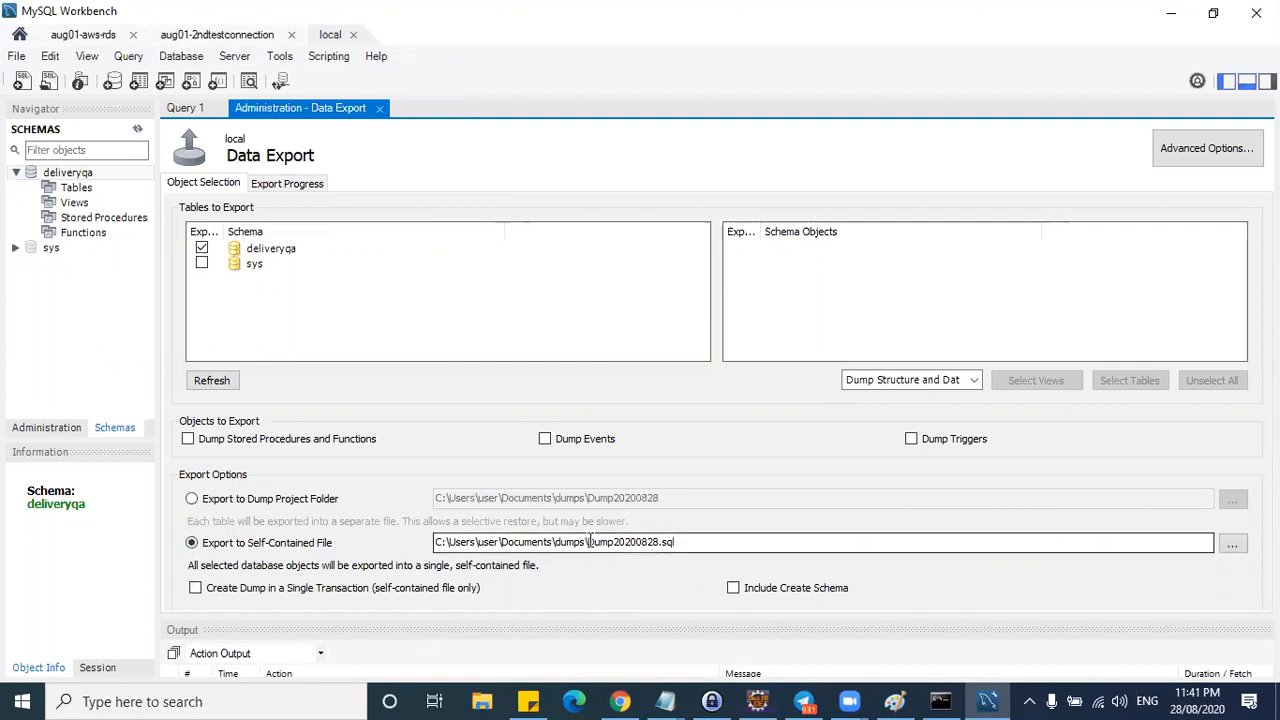
drag(588, 541, 438, 541)
key(ctrl+c)
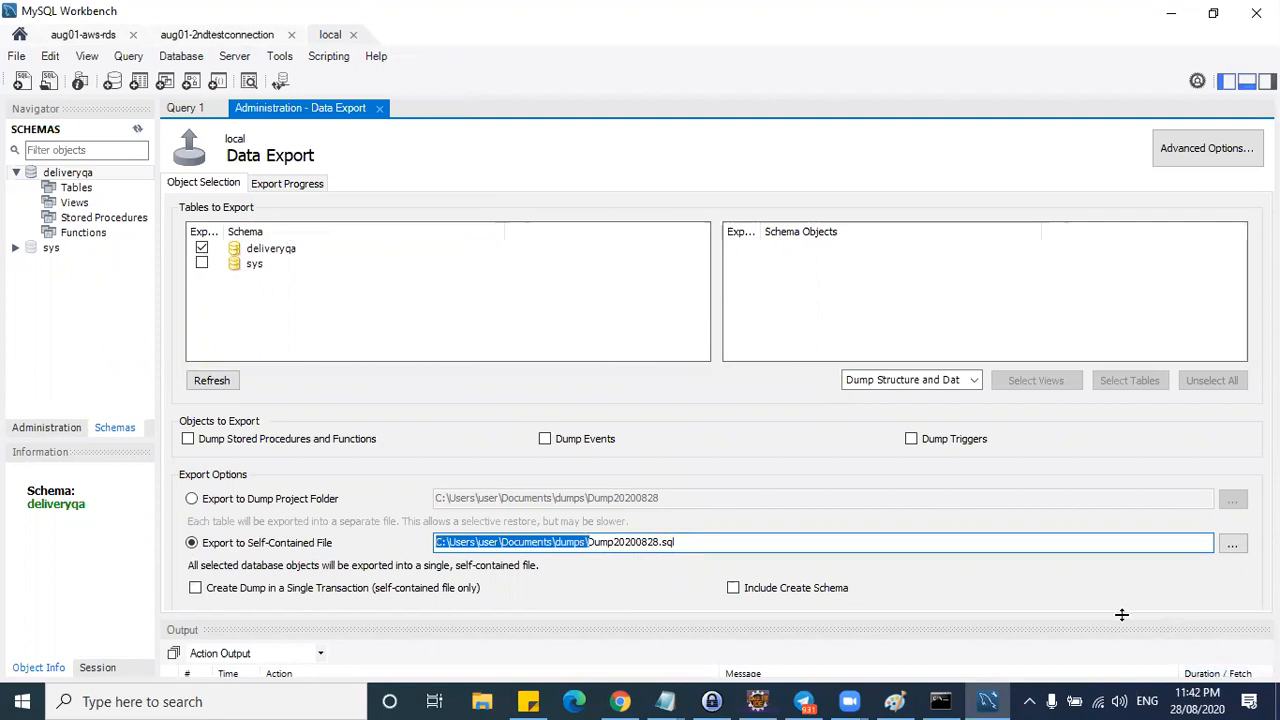
click(1165, 368)
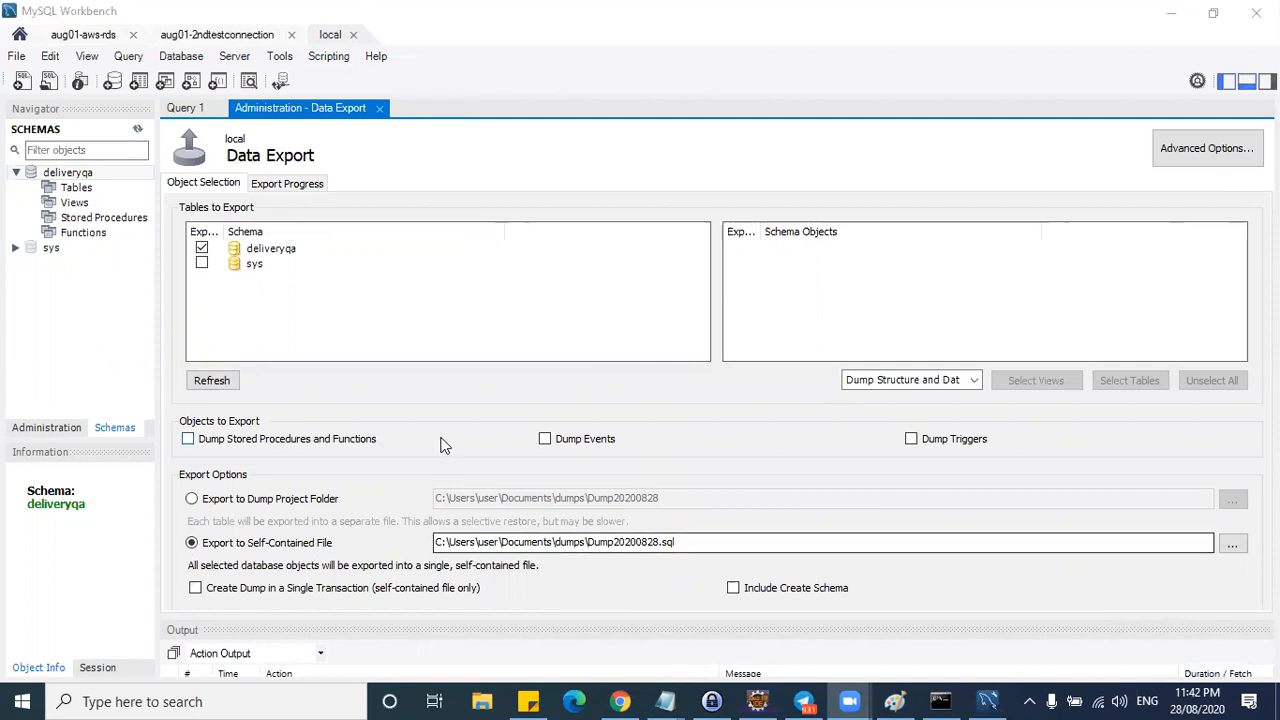
click(830, 588)
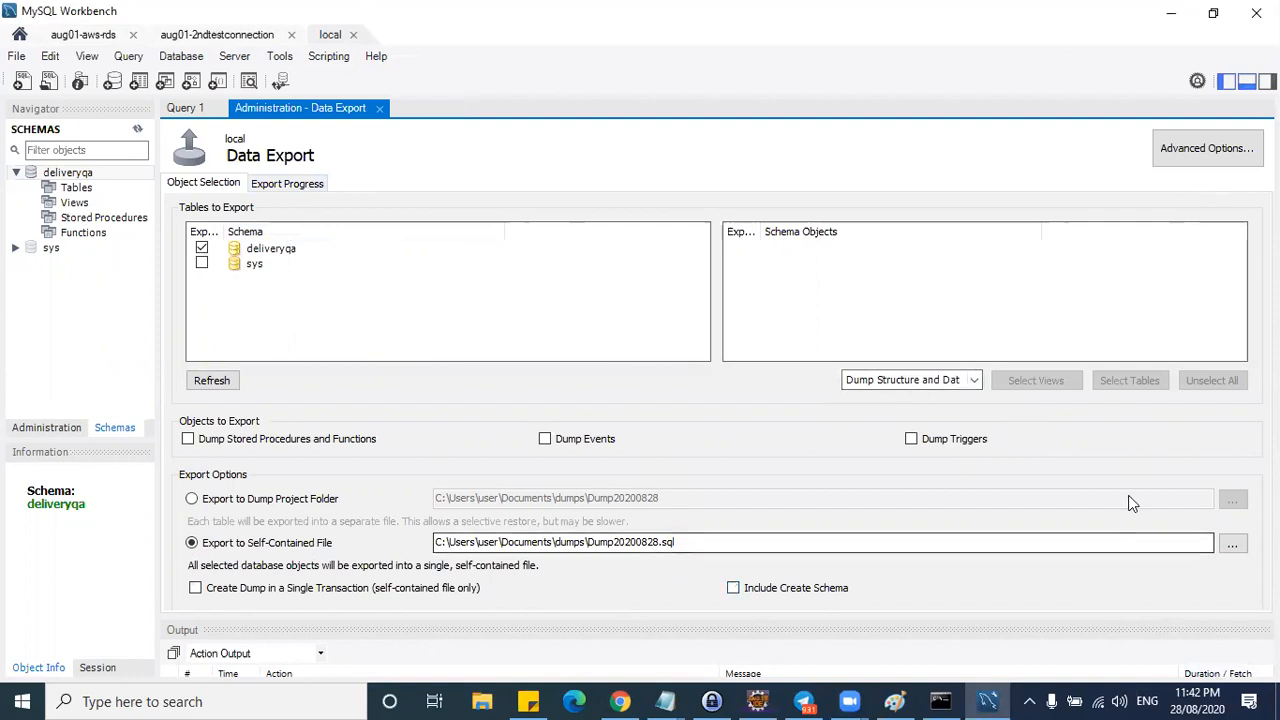
click(753, 591)
click(753, 591)
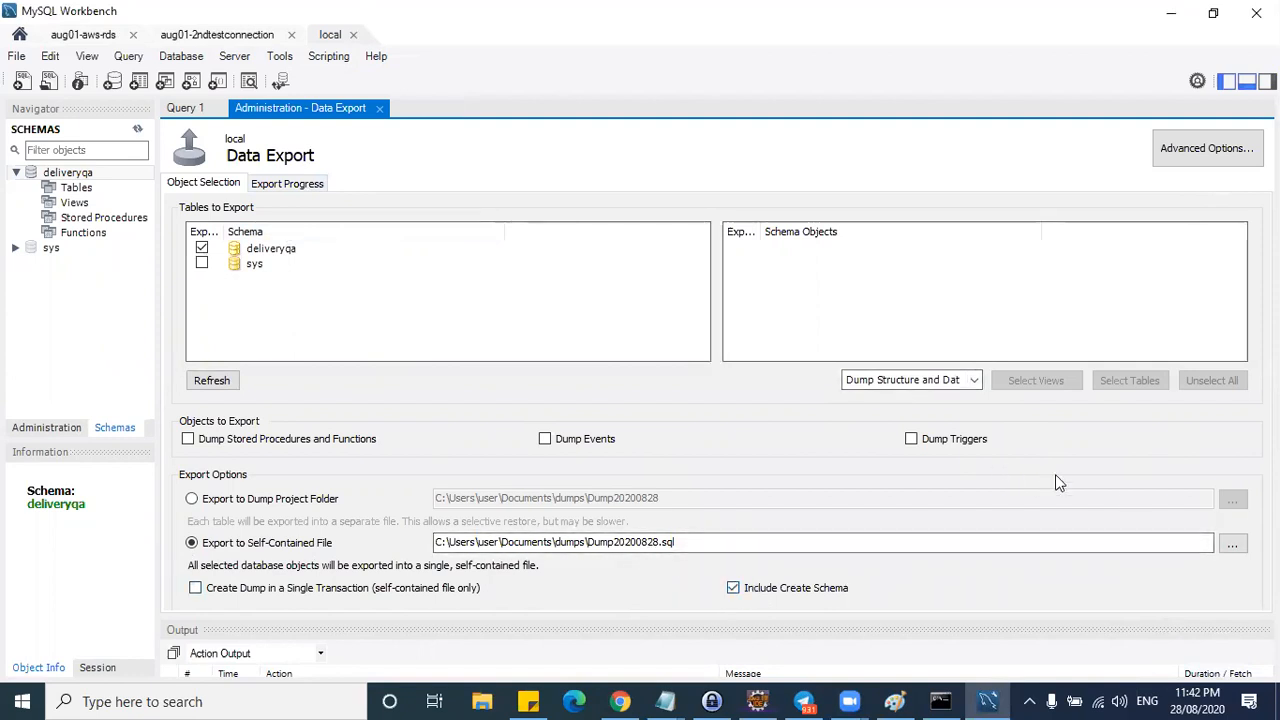
Step: Check the deliveryqa schema's exportable objects and review the advanced data export options
click(259, 250)
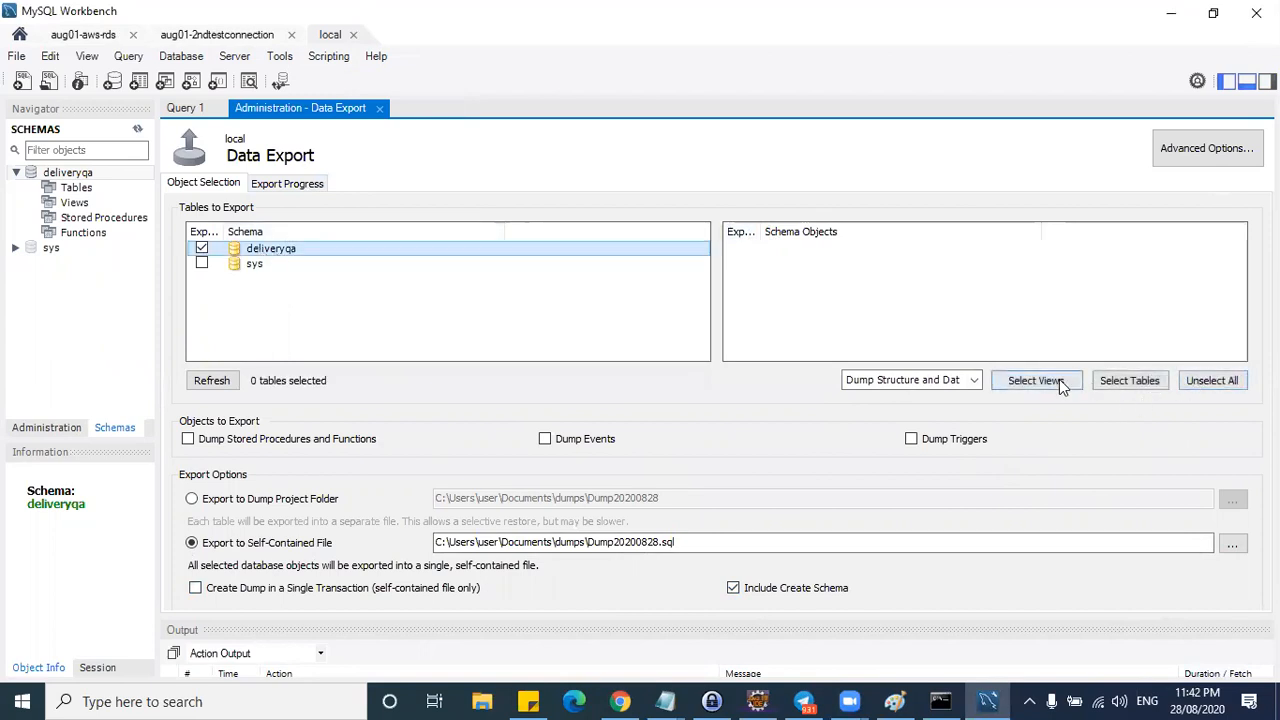
click(1203, 148)
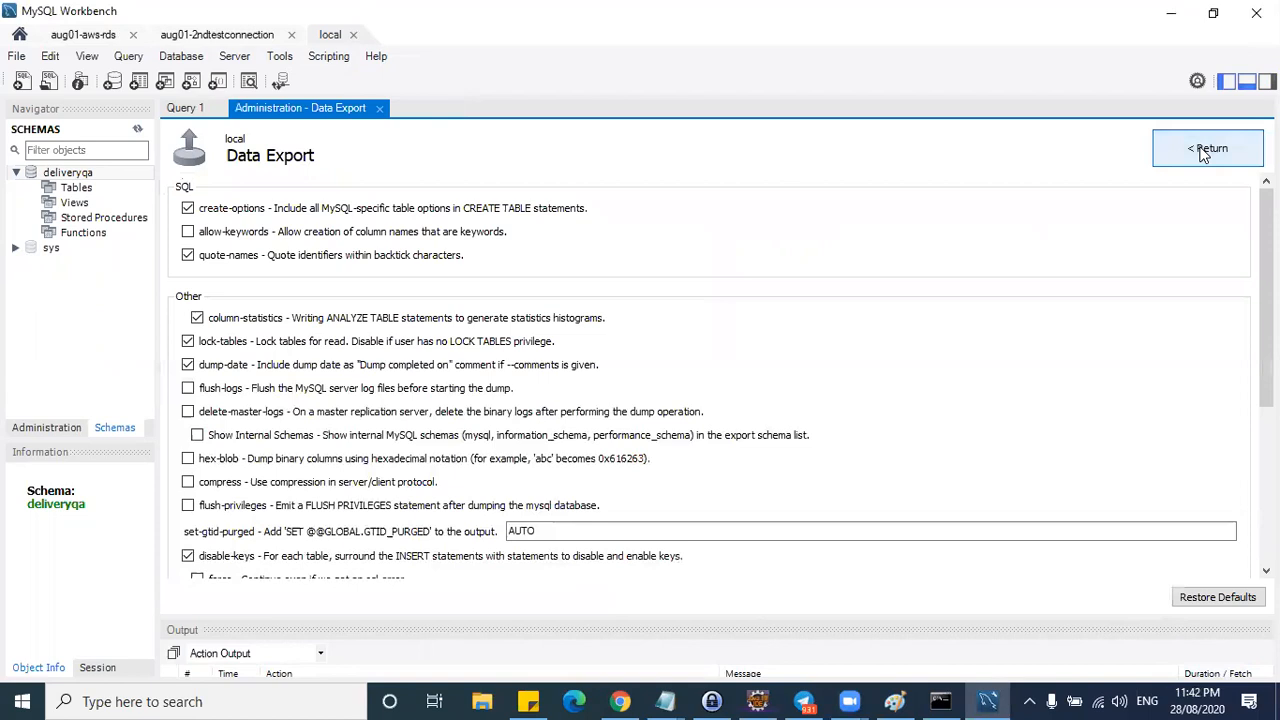
scroll(1160, 435, down, 5)
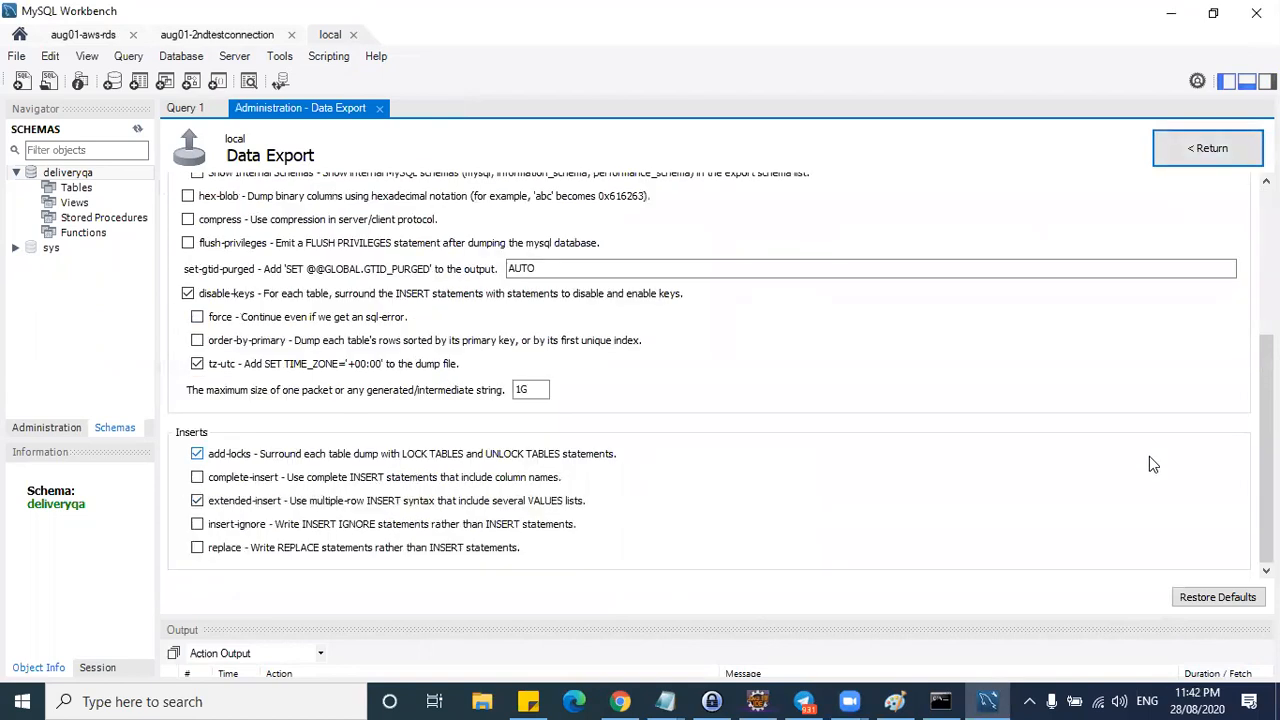
Step: Leave the advanced options and run the export of the deliveryqa schema to the self-contained dump file
scroll(1149, 463, up, 5)
click(1209, 148)
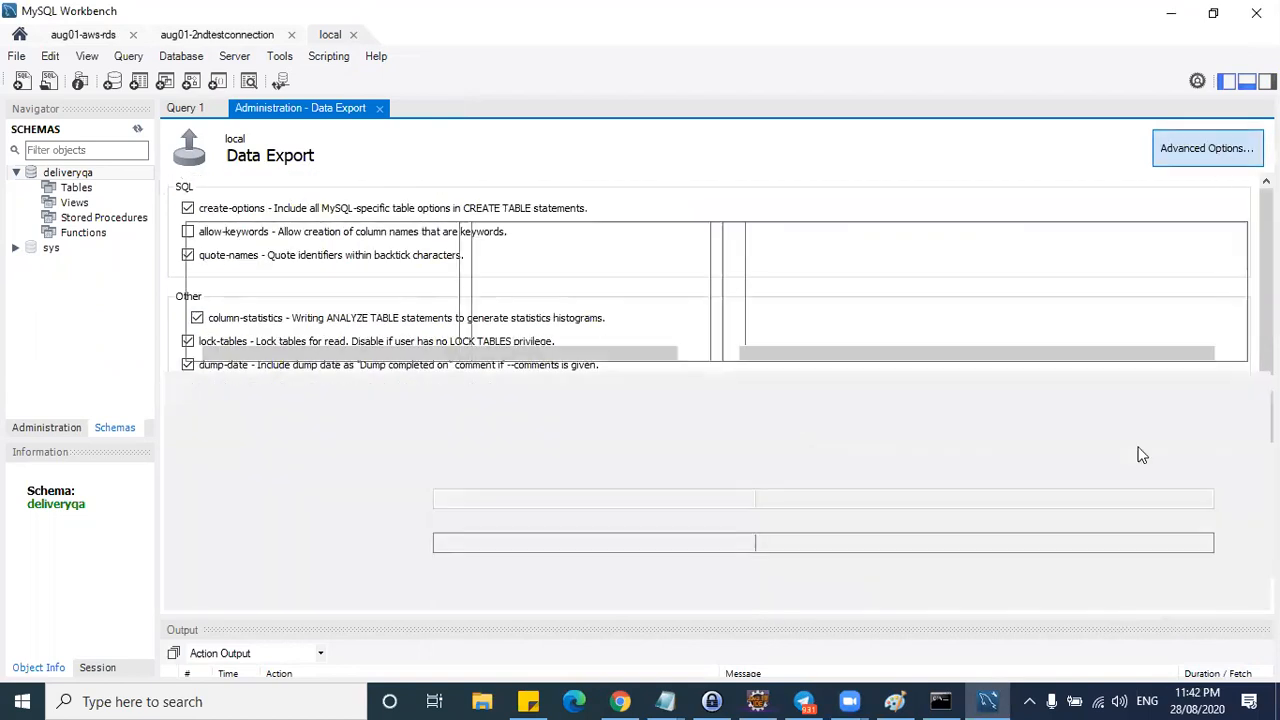
drag(1031, 627, 1048, 383)
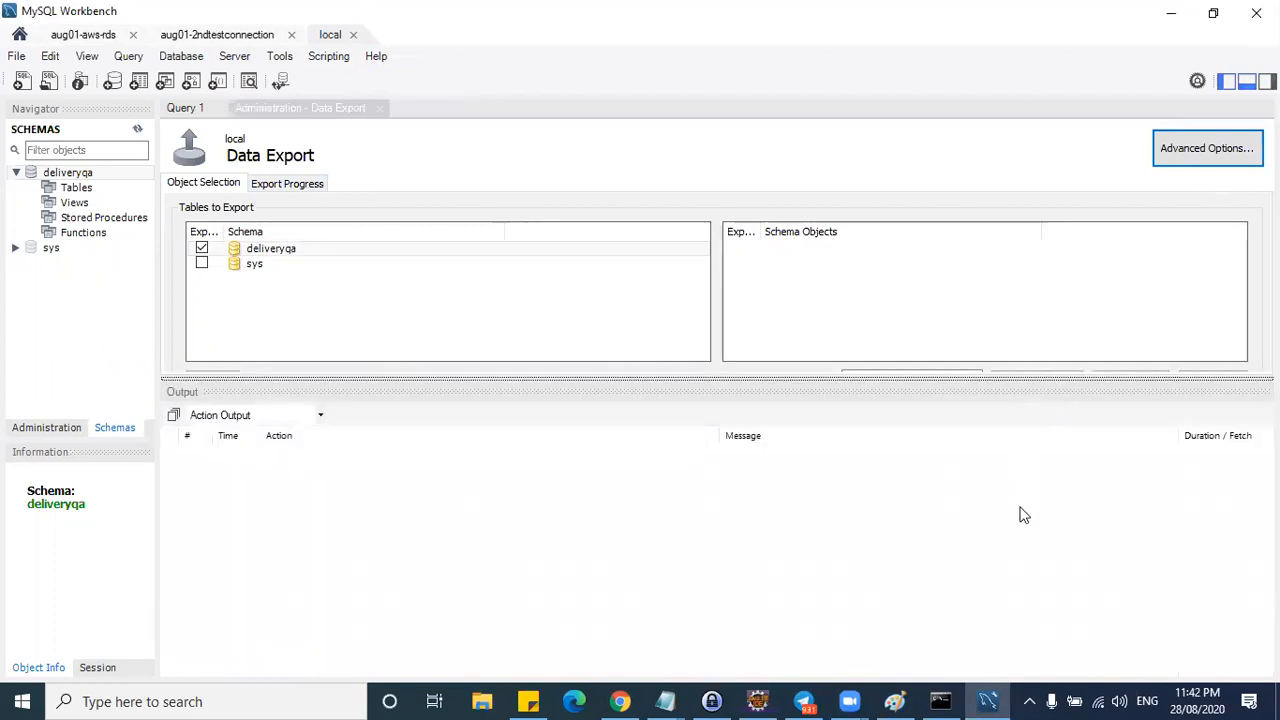
drag(969, 377, 971, 582)
click(302, 189)
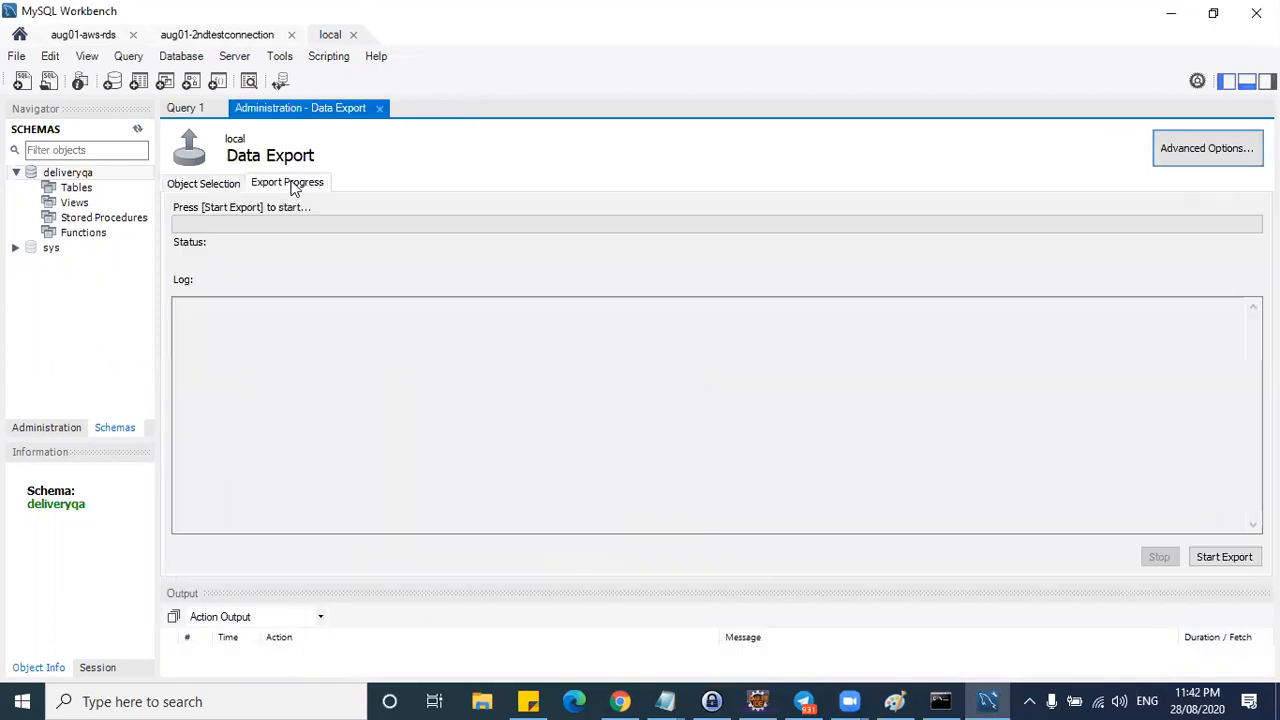
click(1240, 557)
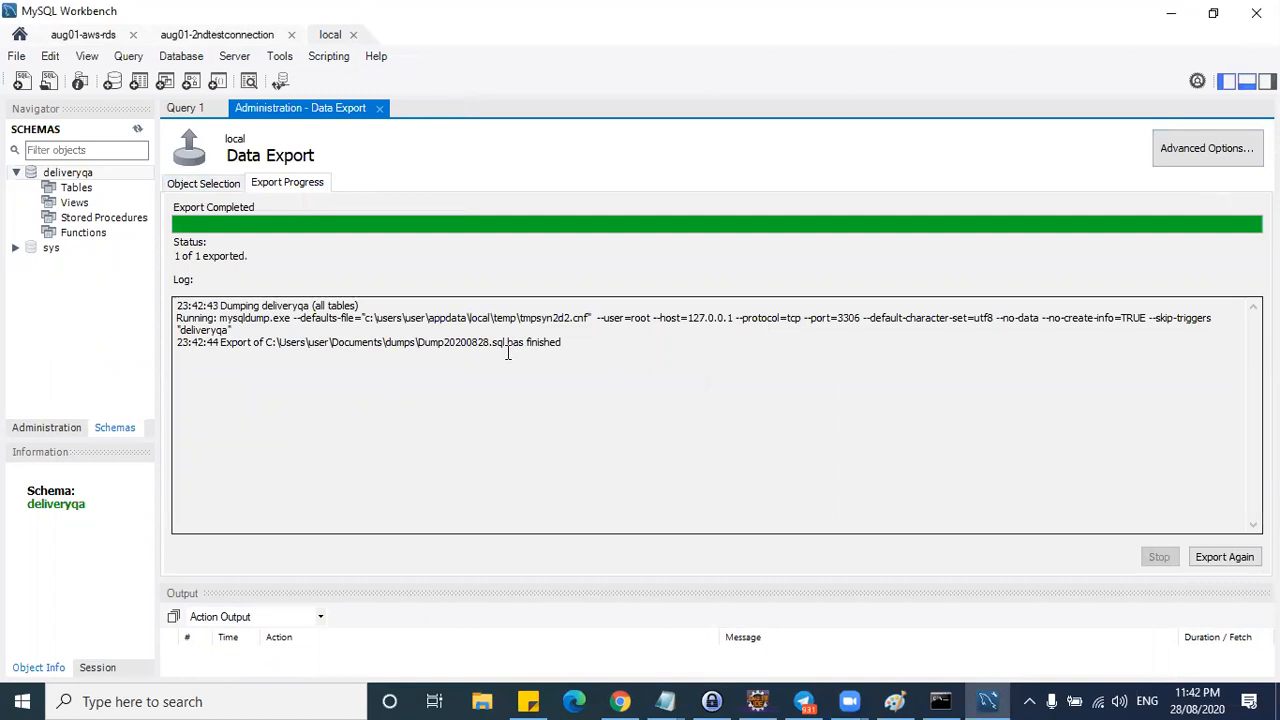
Step: Open the C:\Users\user\Documents\dumps folder in File Explorer and open the Dump20200828 file in Notepad++
key(super)
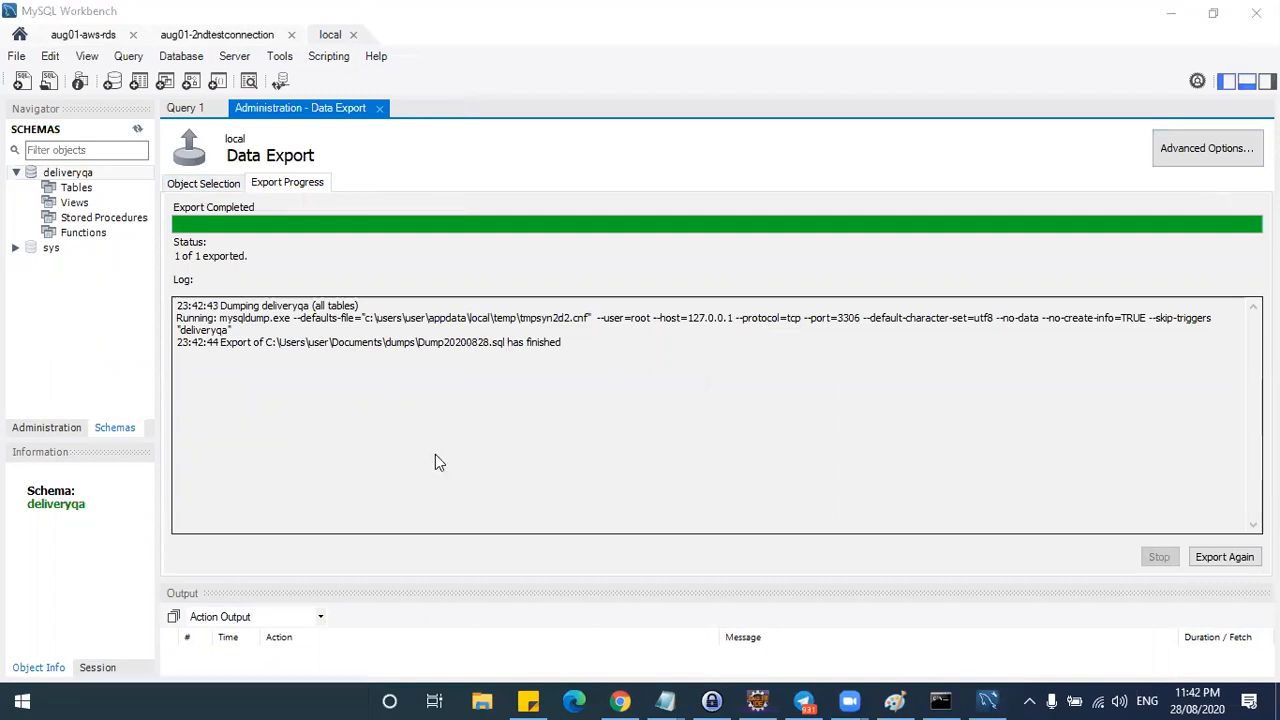
key(ctrl+v)
key(Return)
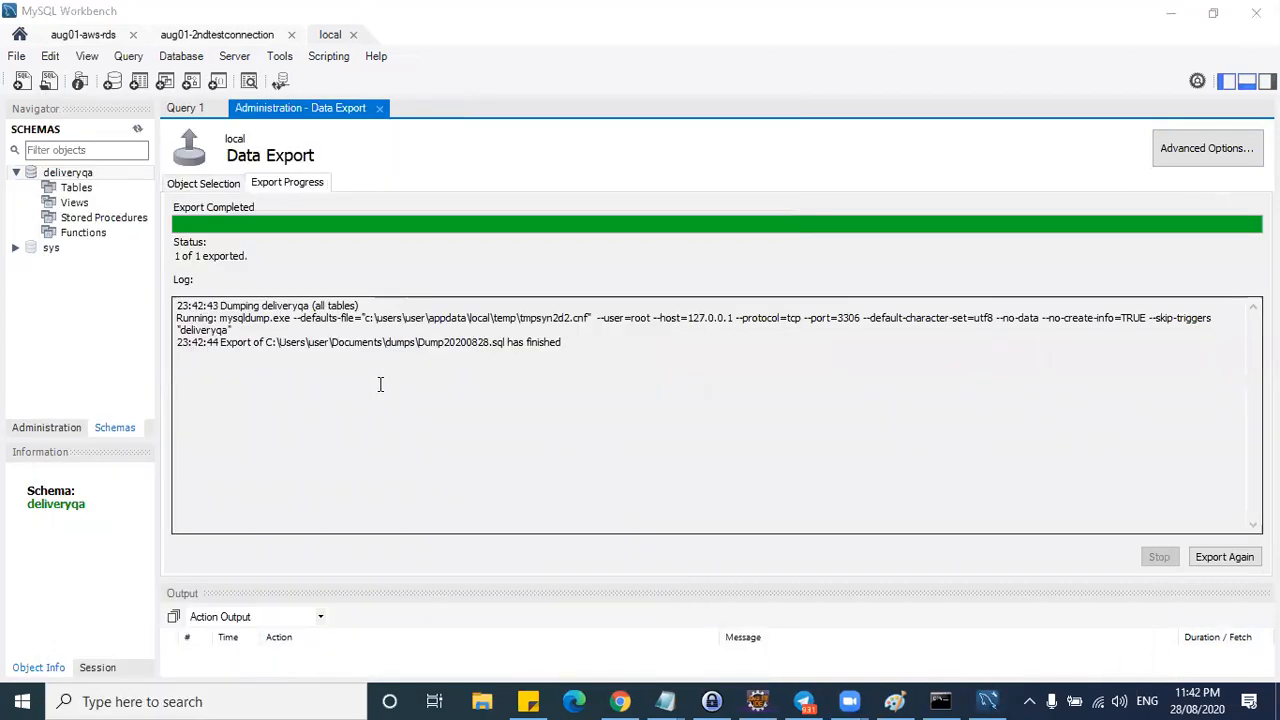
click(534, 150)
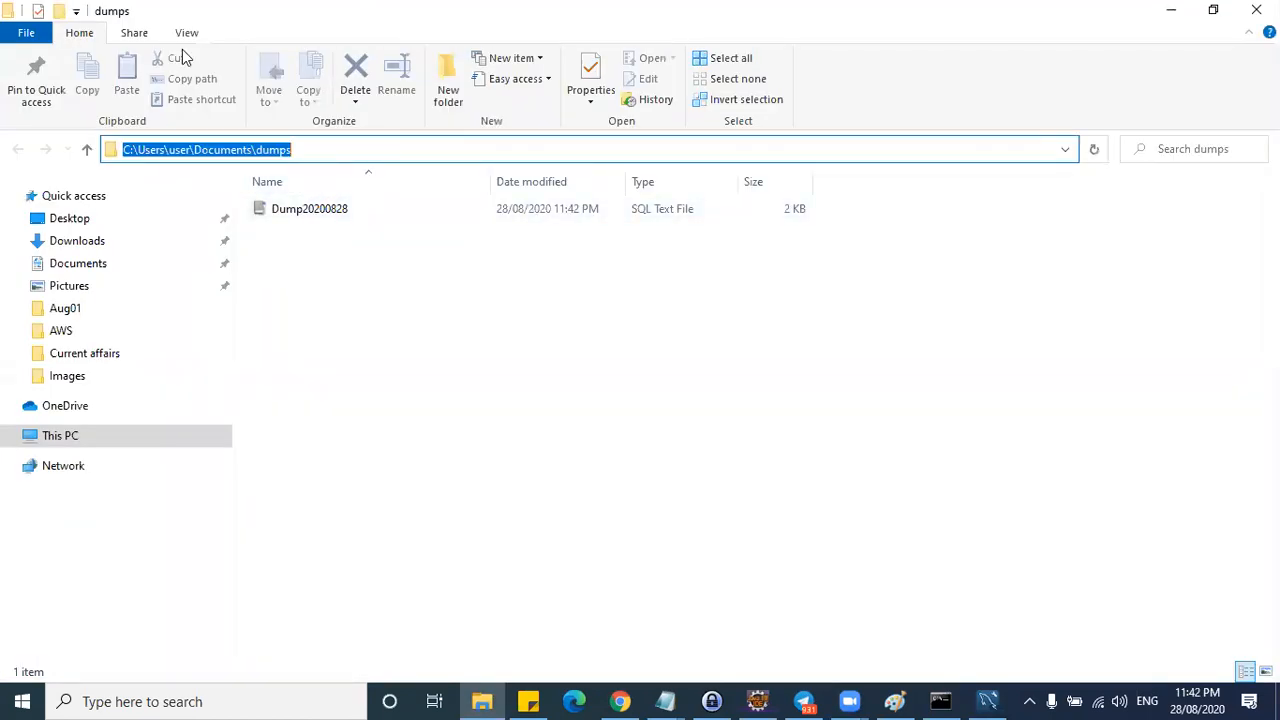
double_click(172, 22)
drag(178, 50, 540, 371)
click(684, 572)
right_click(690, 572)
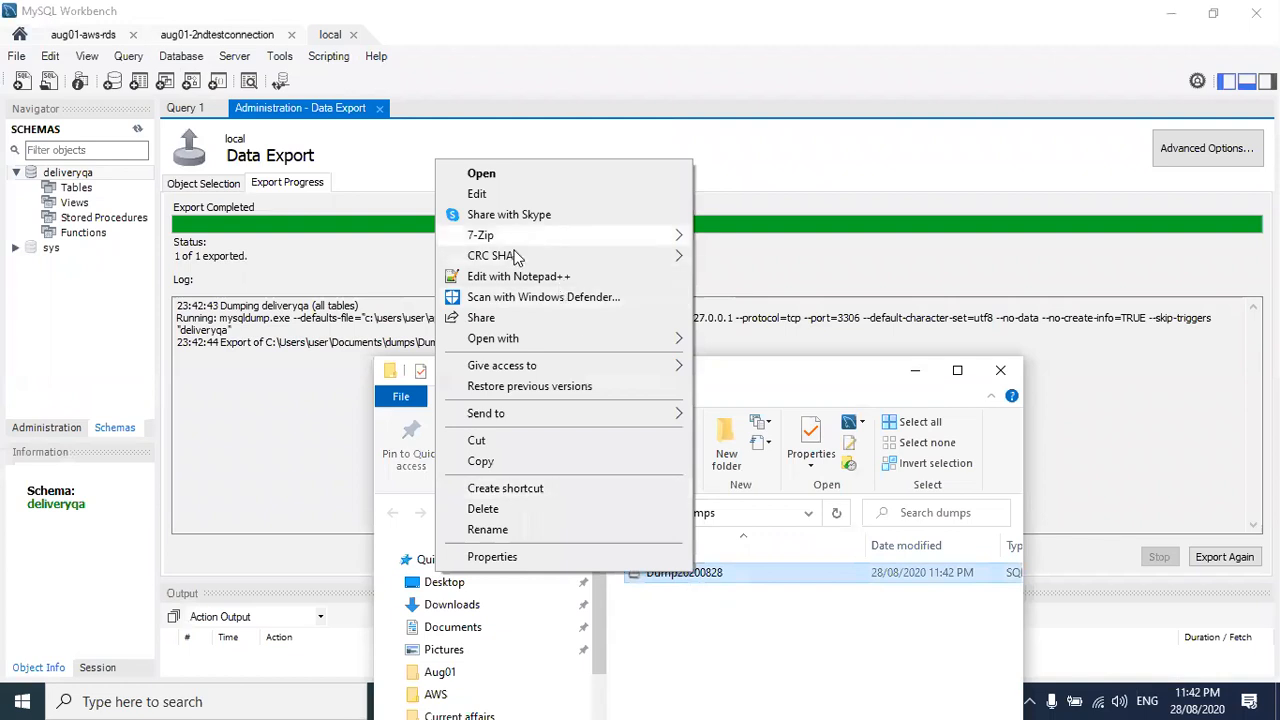
click(510, 276)
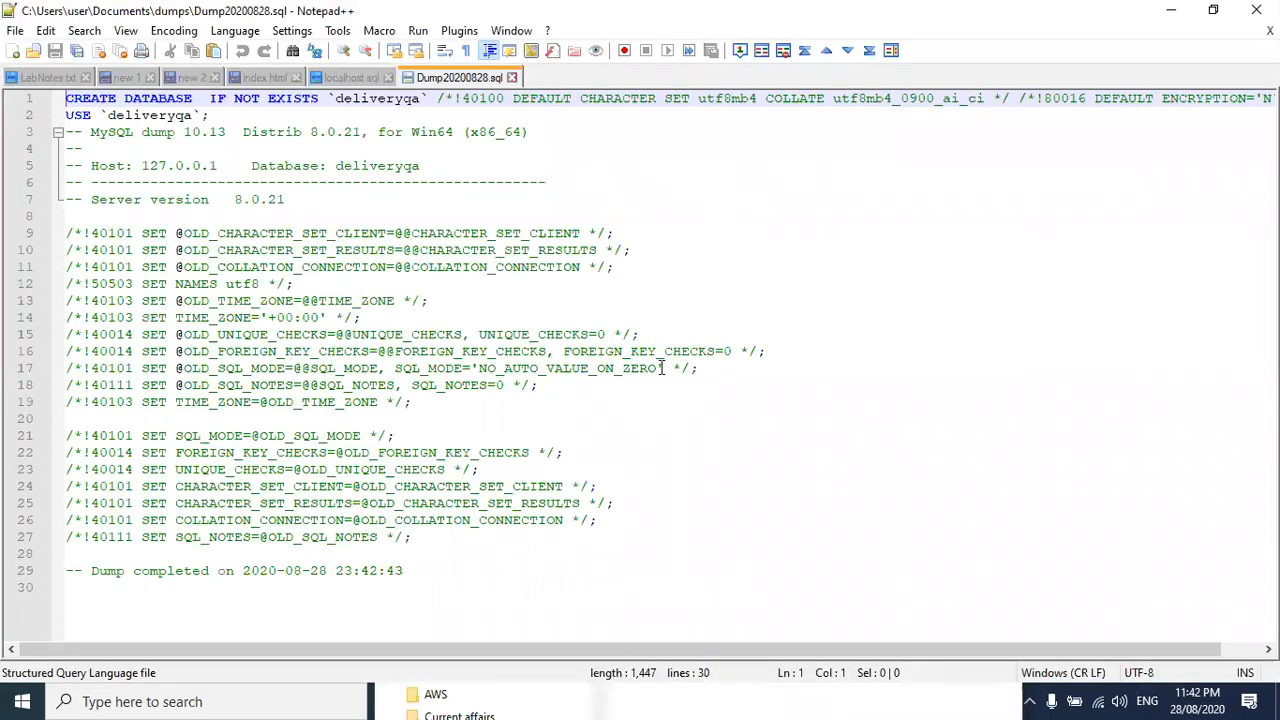
Step: Review the SQL statements in Dump20200828.sql, close Notepad++ and return to the export log in MySQL Workbench
click(395, 469)
drag(541, 626, 28, 10)
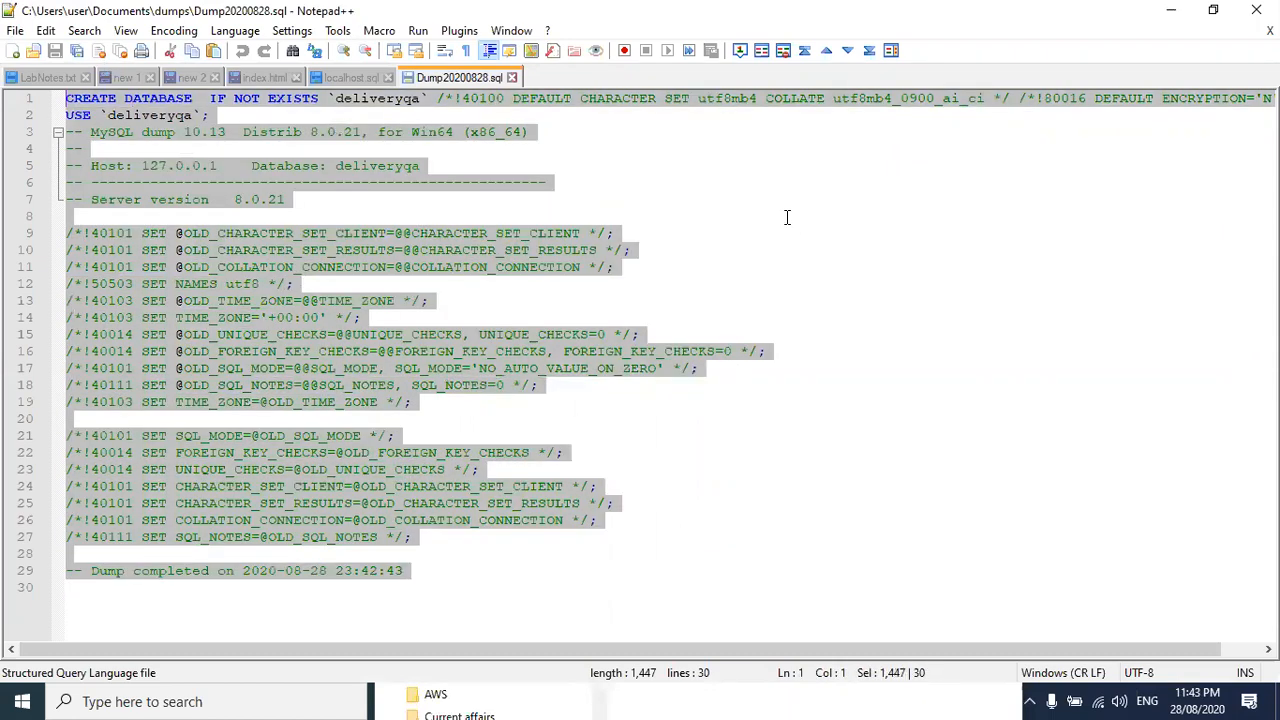
click(660, 222)
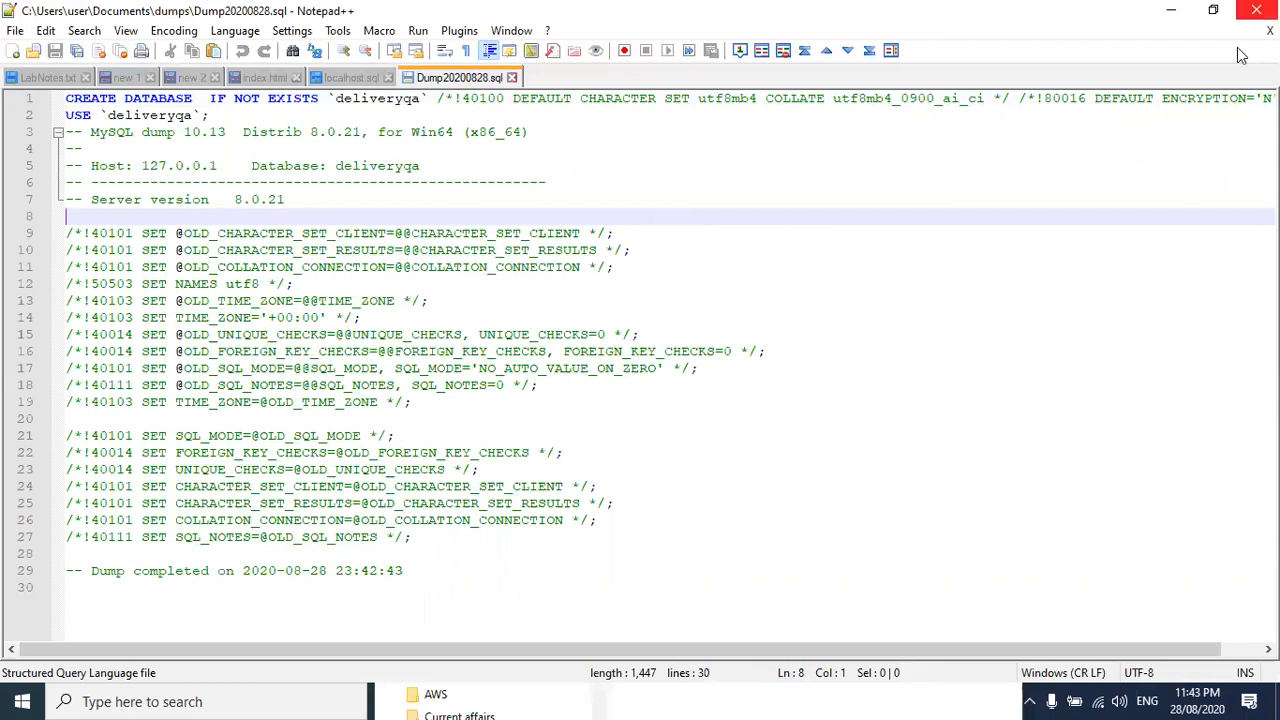
click(1256, 10)
click(368, 329)
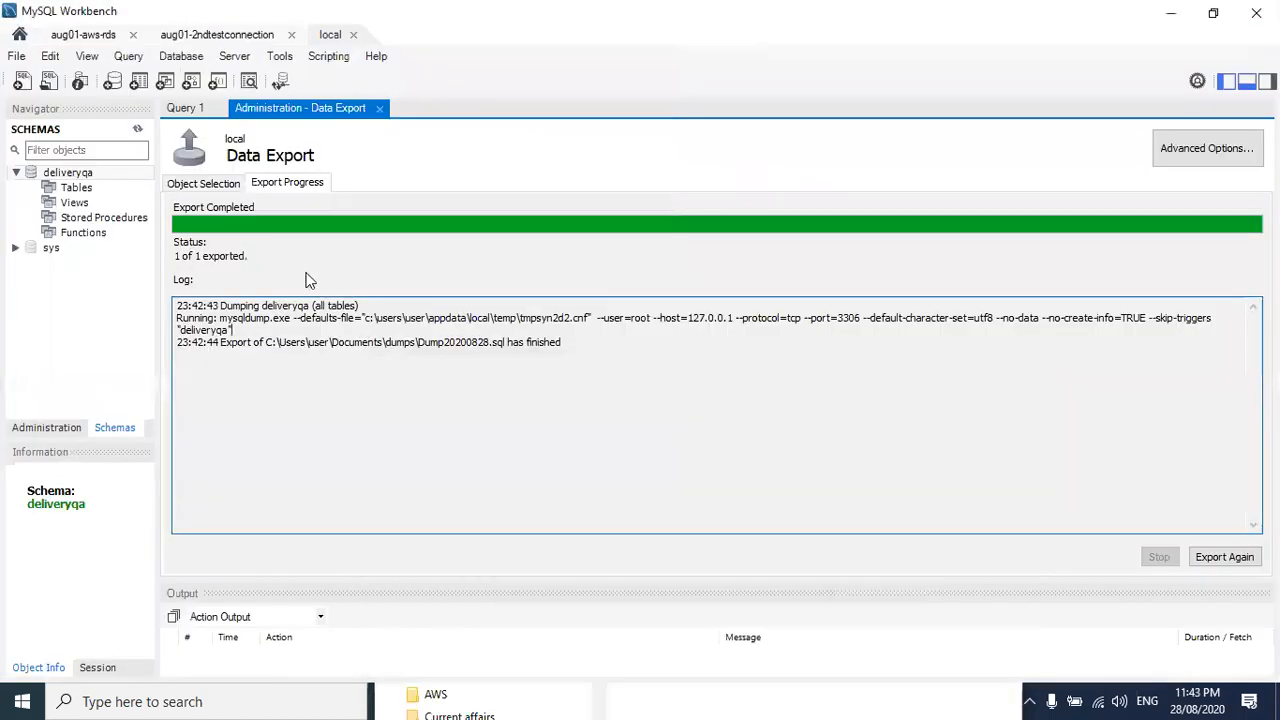
Step: Export deliveryqa again with Dump Structure and Data to the self-contained file Dump20200828 (1).sql
click(222, 183)
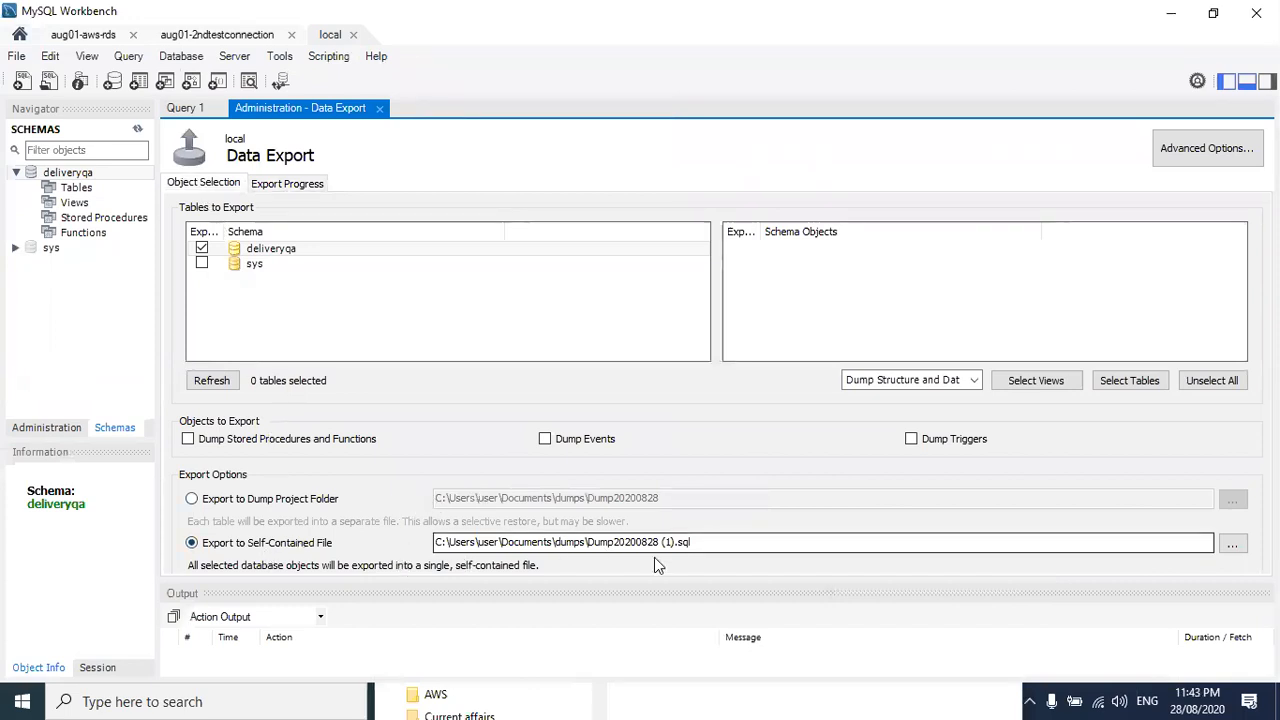
click(723, 544)
click(897, 381)
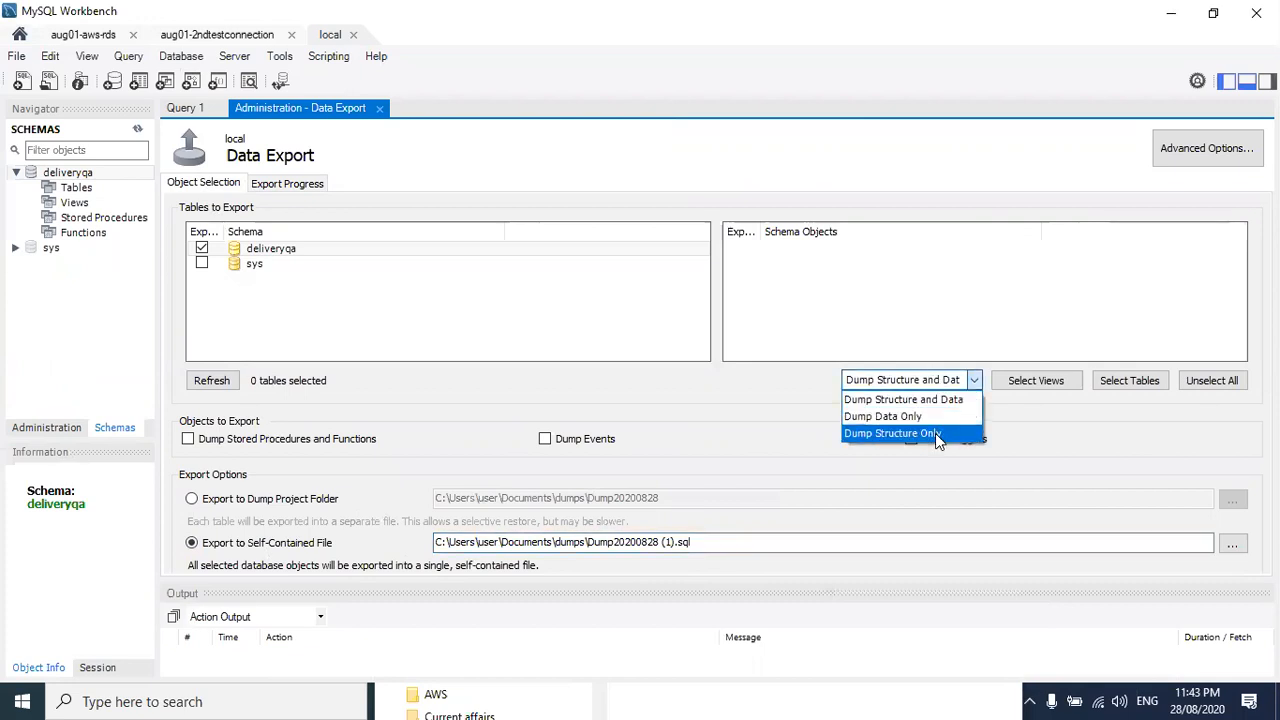
click(900, 399)
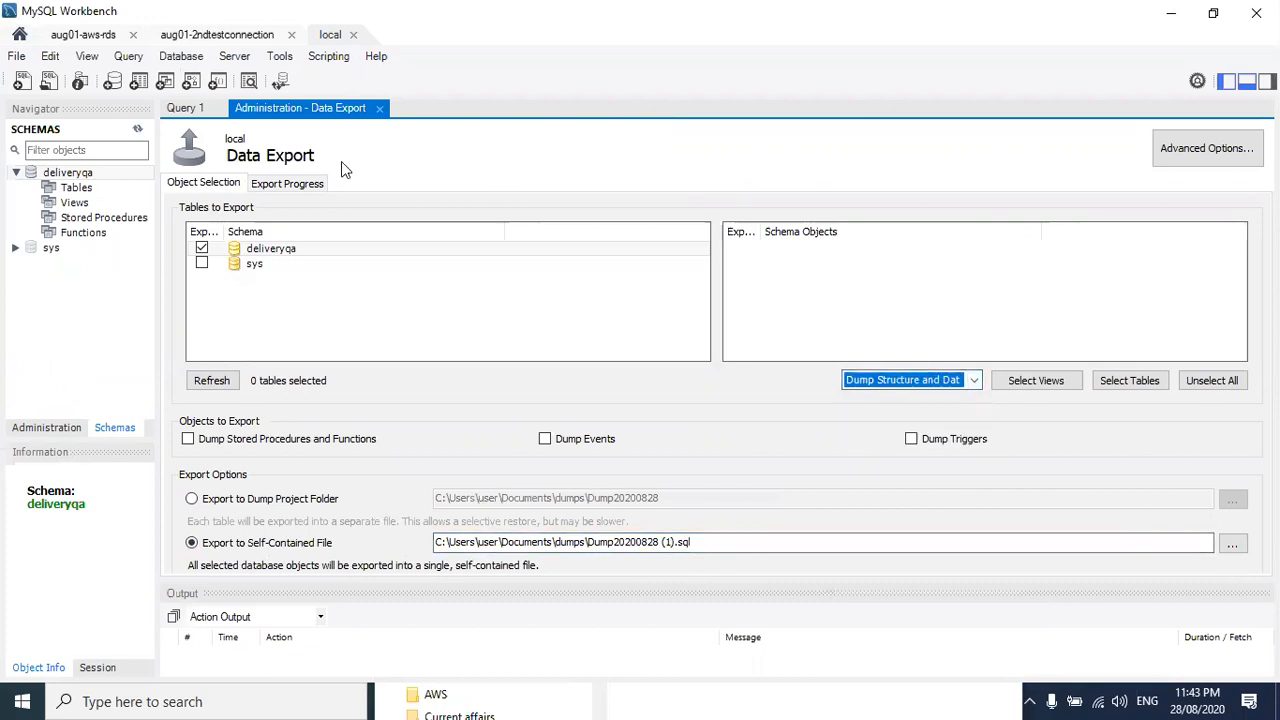
click(283, 183)
click(1235, 562)
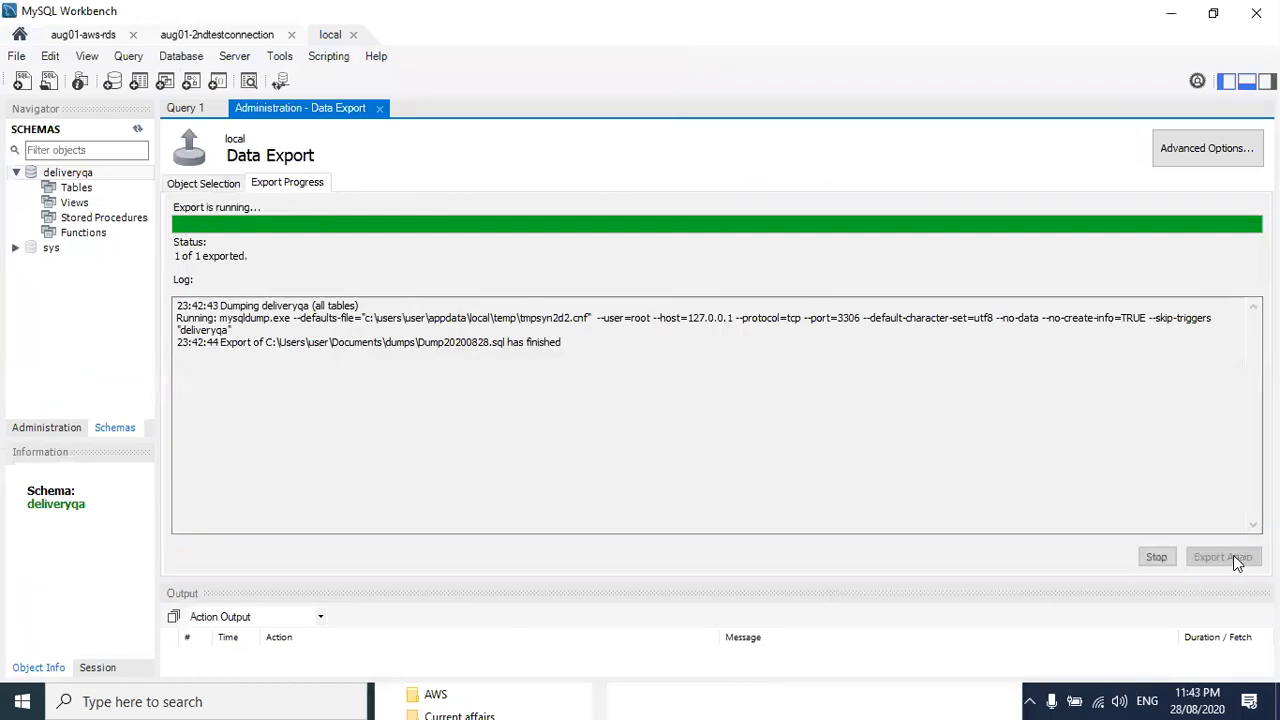
Step: Inspect the SQL of Dump20200828 (1) from the dumps folder in Notepad++, and close both the editor and the folder
key(alt+Tab)
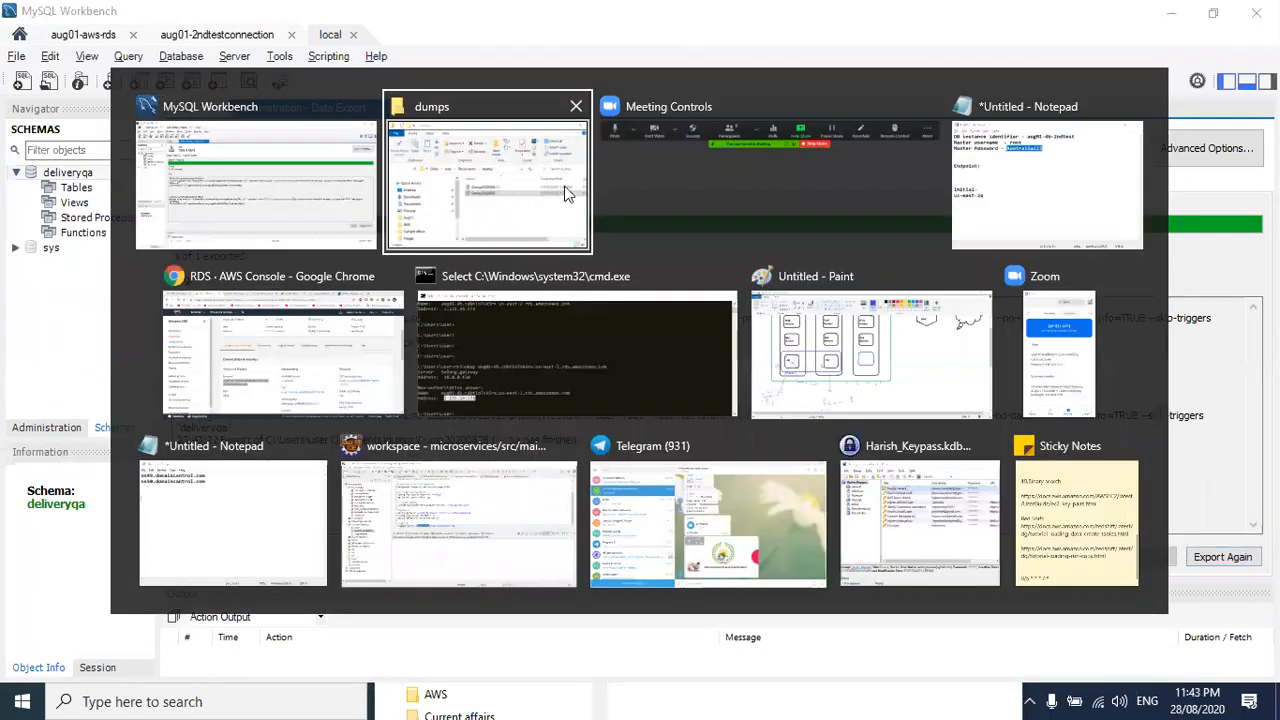
click(536, 197)
click(742, 572)
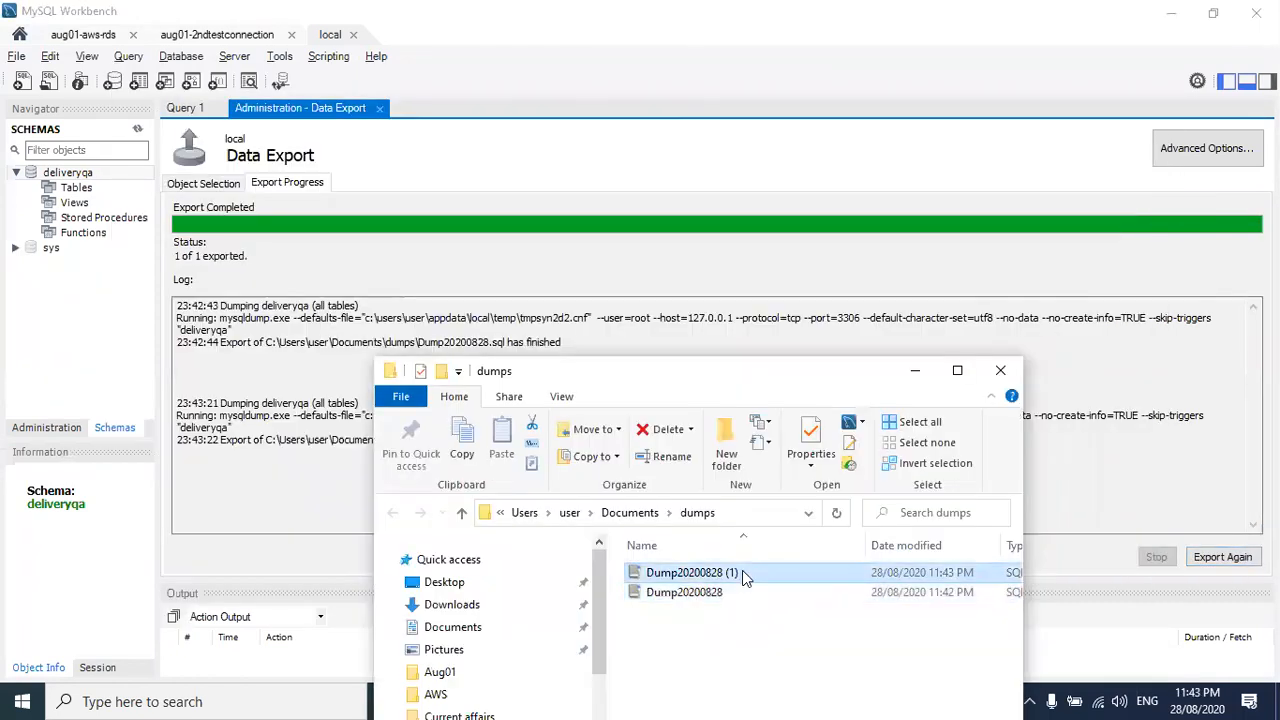
right_click(742, 571)
click(535, 276)
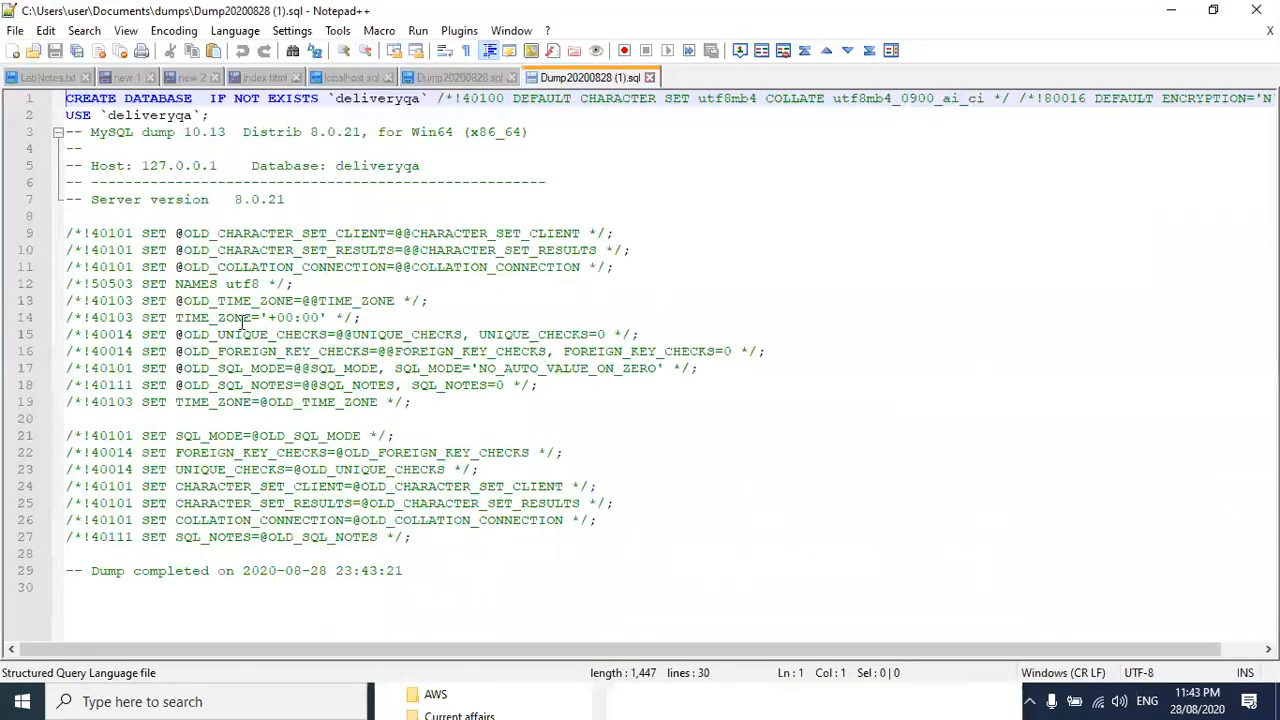
drag(638, 504, 26, 52)
click(500, 216)
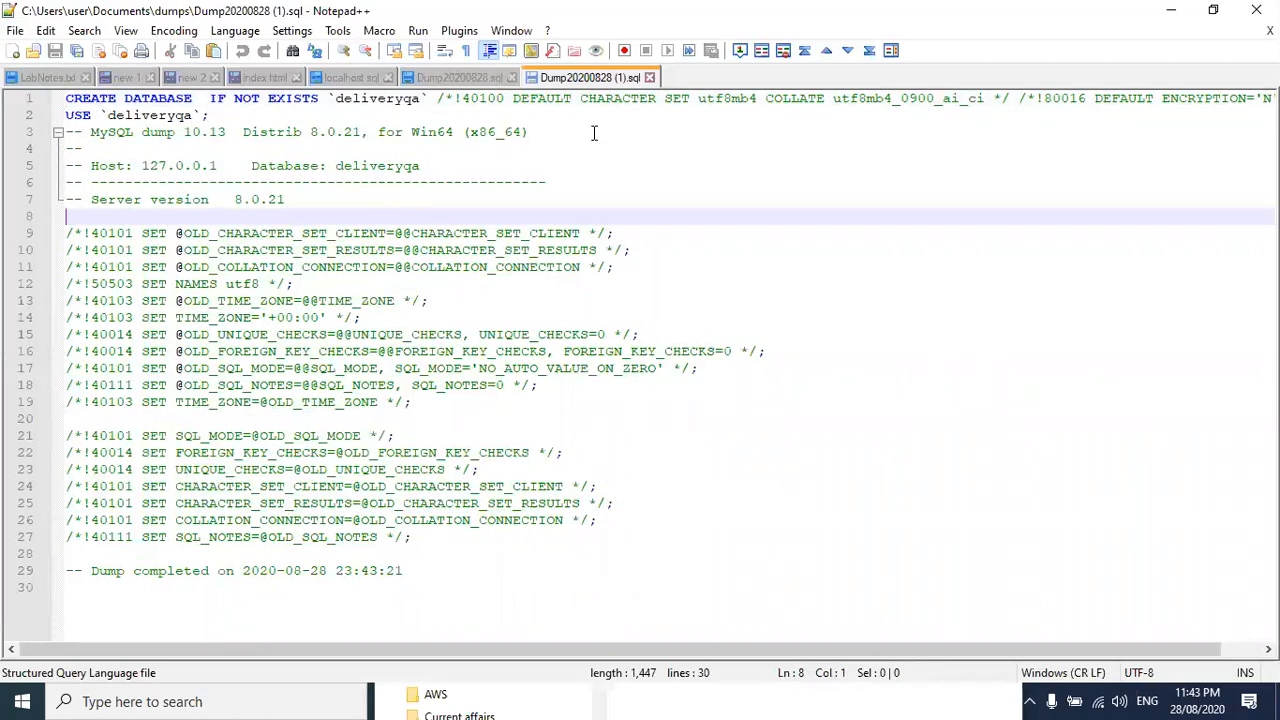
click(1256, 10)
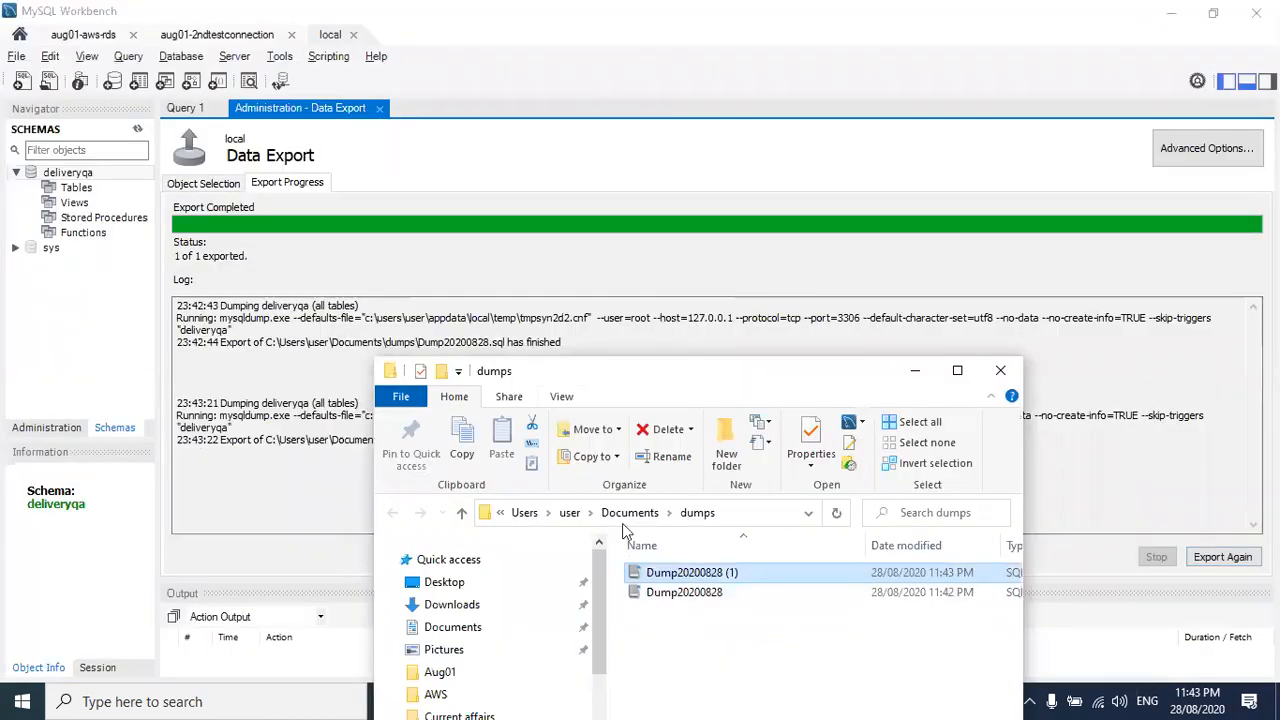
click(1003, 371)
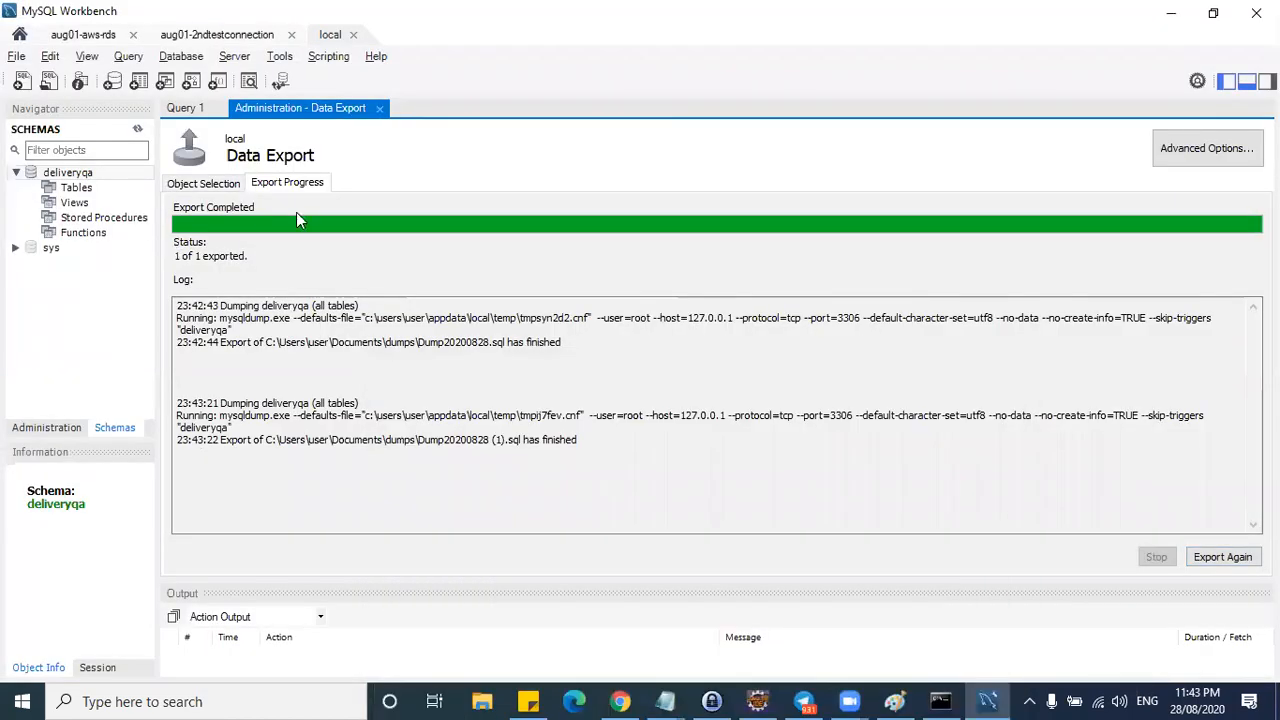
Step: Create a schema named test on the aug01-2ndtestconnection server with the default charset and collation
click(192, 183)
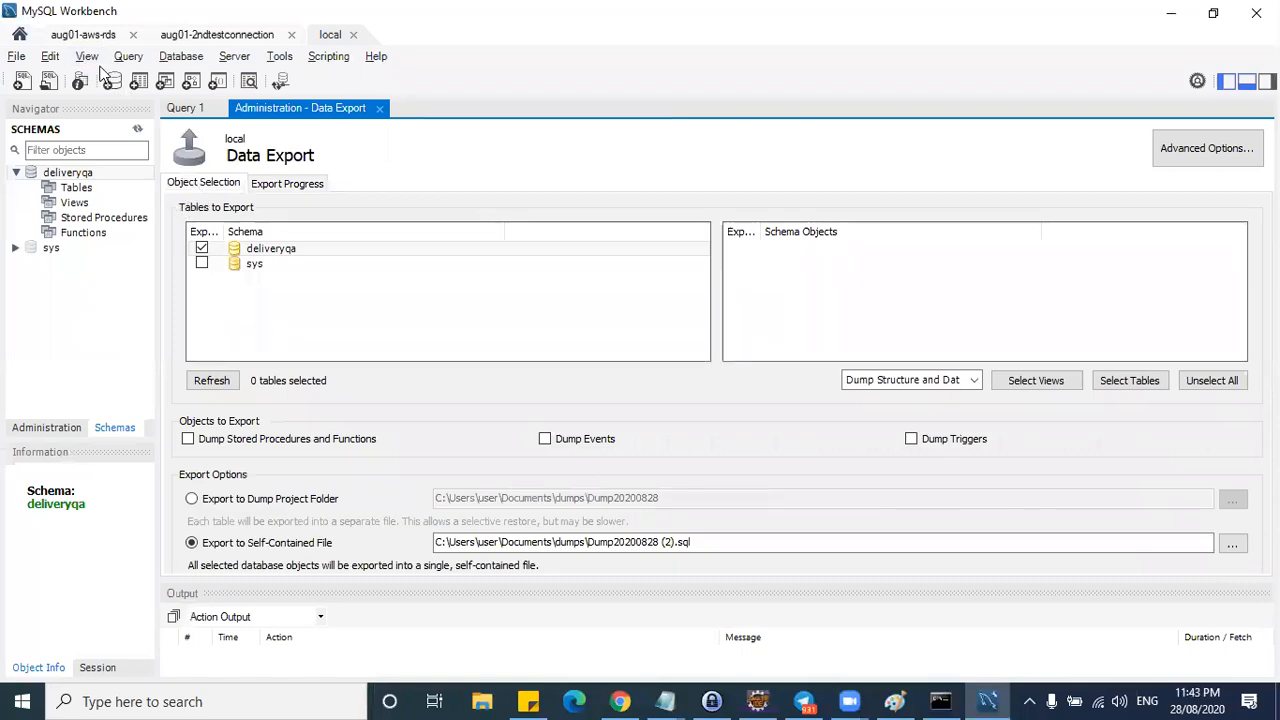
click(178, 36)
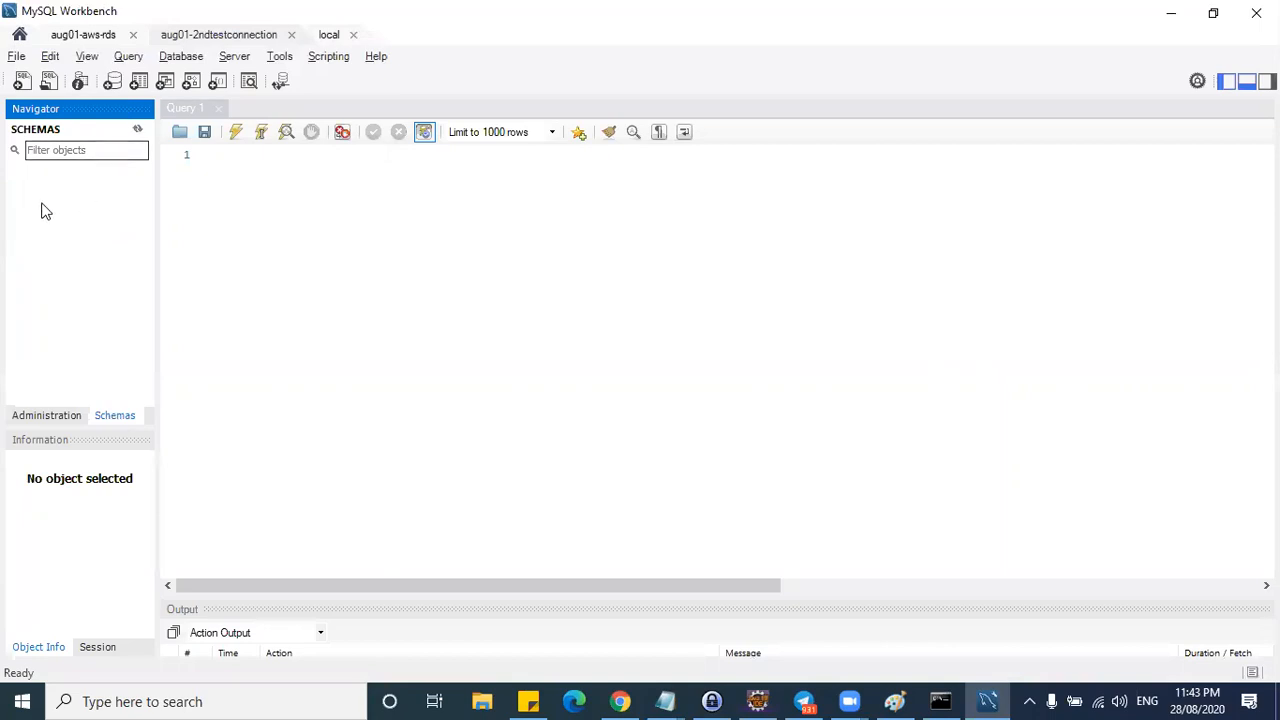
right_click(45, 211)
click(78, 234)
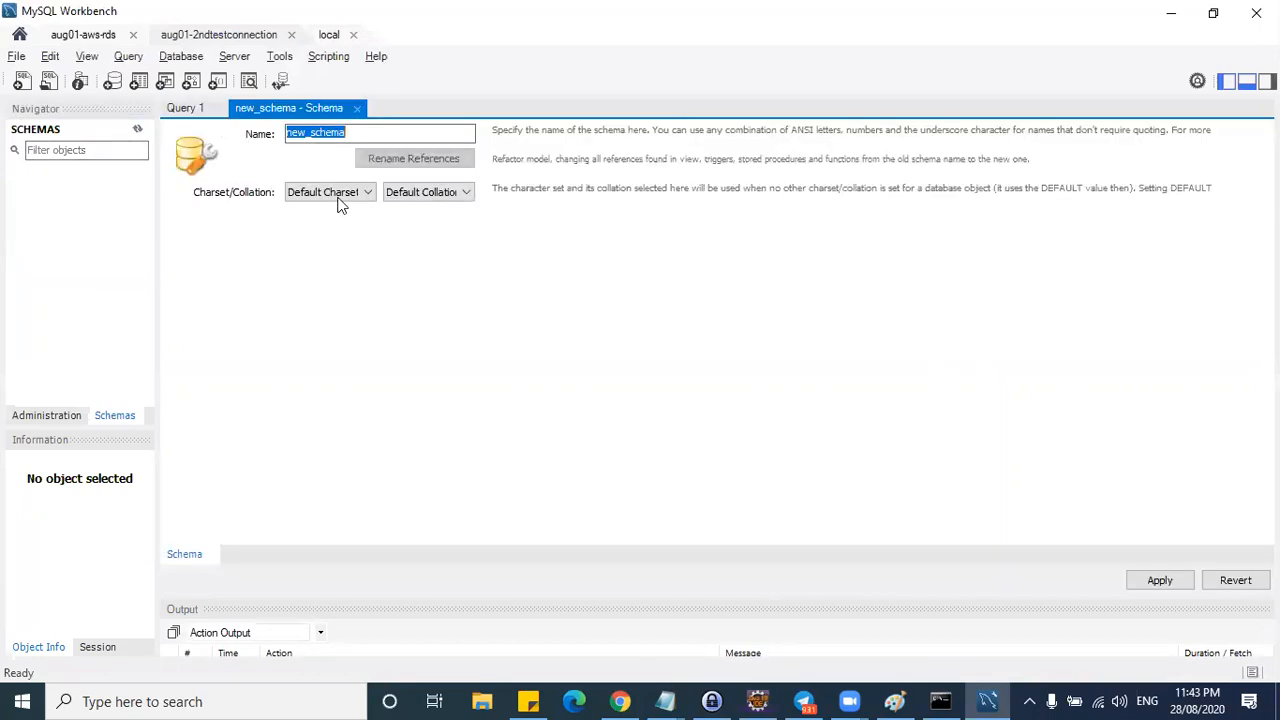
text(tst)
key(BackSpace)
key(BackSpace)
text(est)
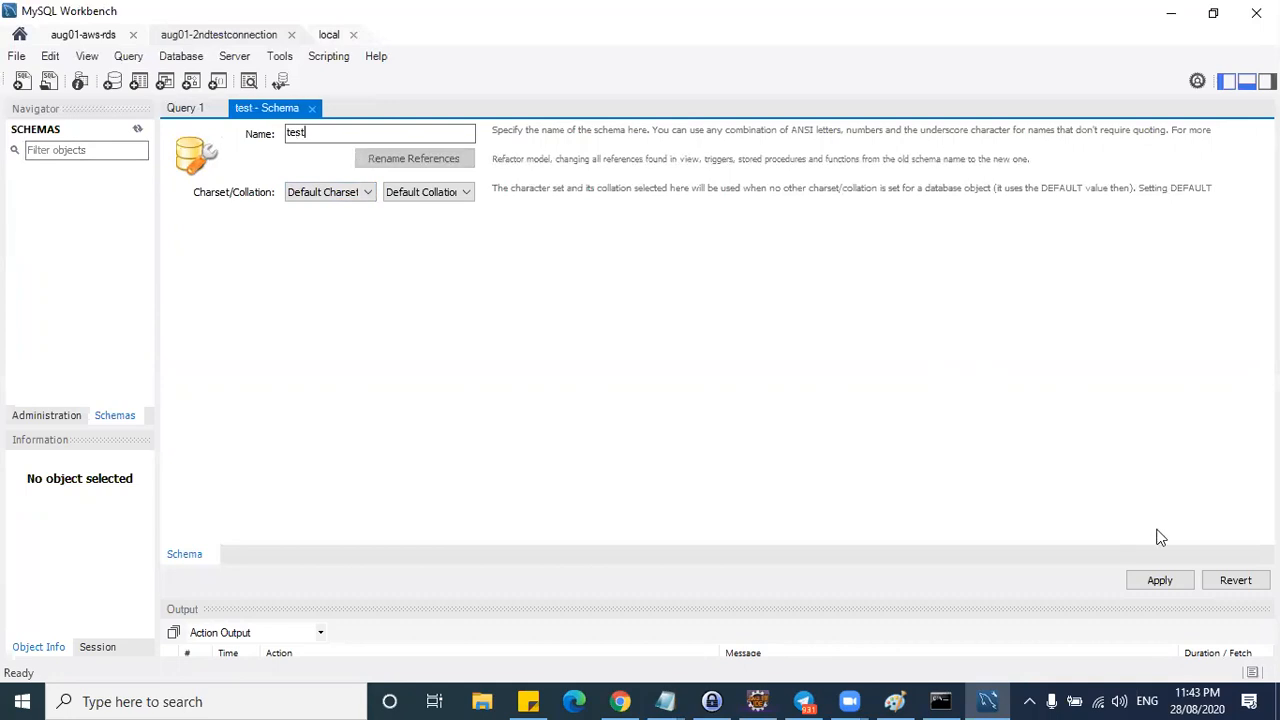
click(1162, 582)
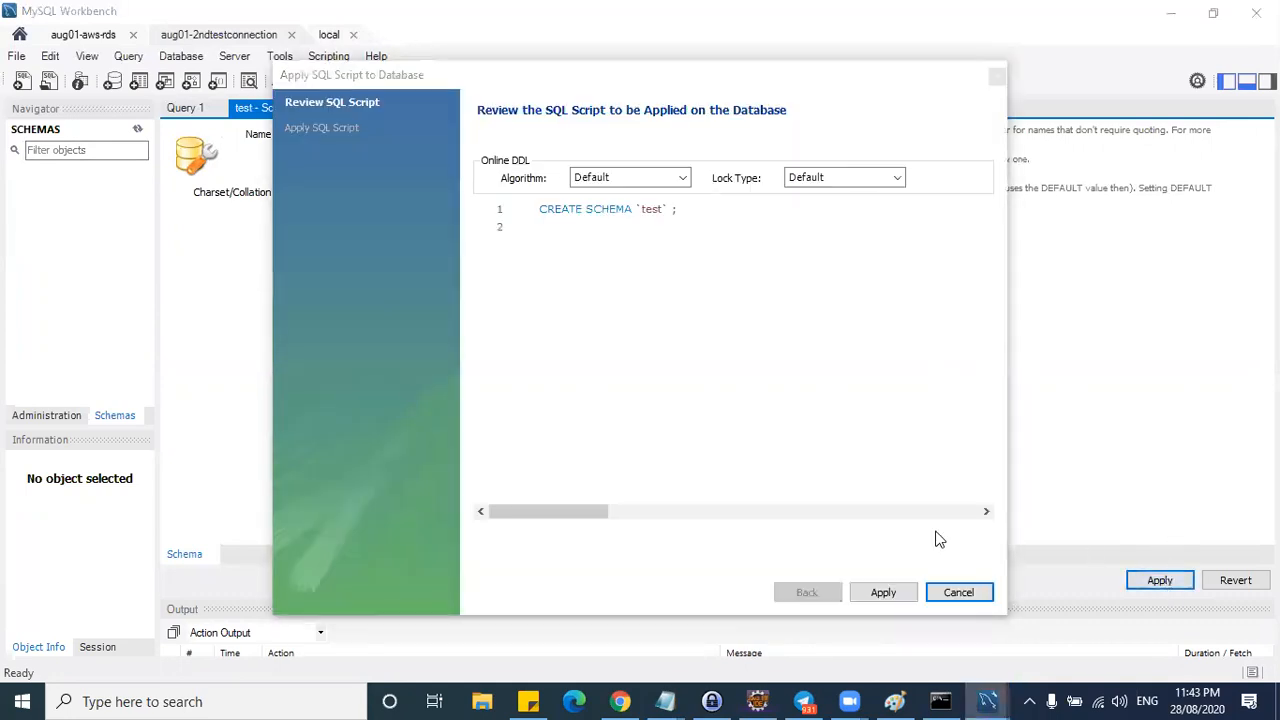
click(866, 594)
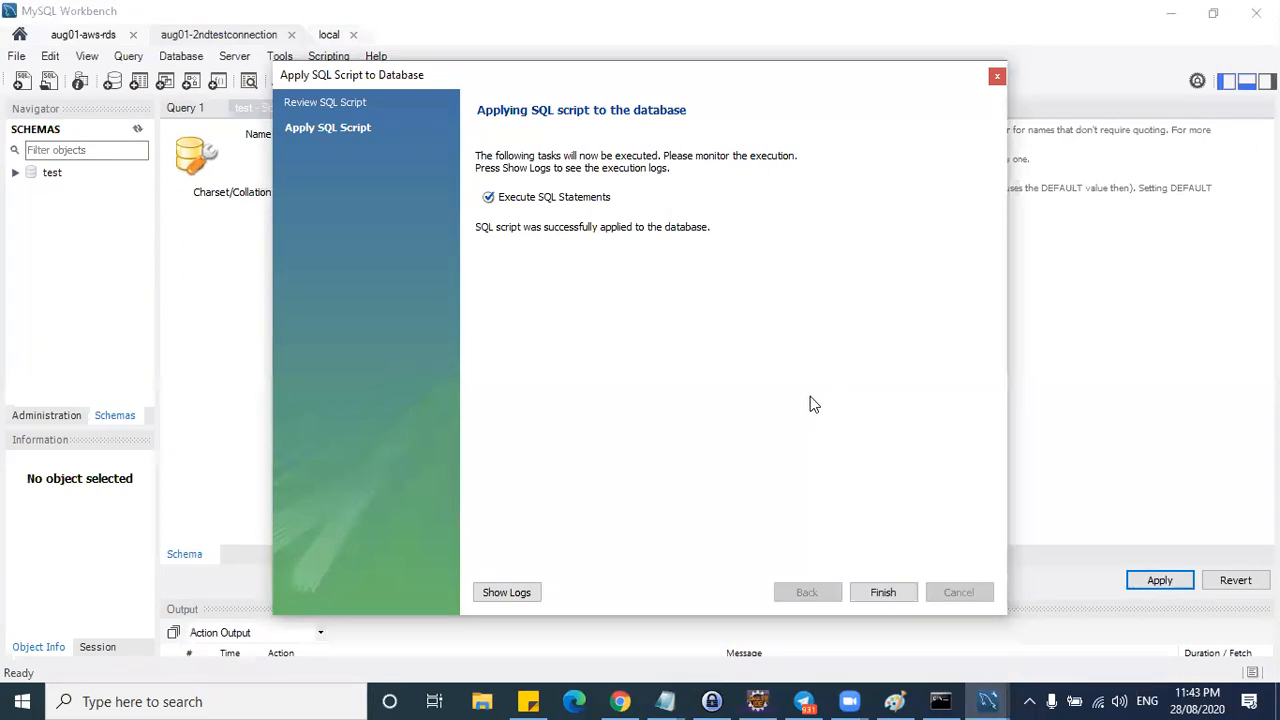
click(883, 592)
Step: Start a new table named emp in the test schema
click(15, 173)
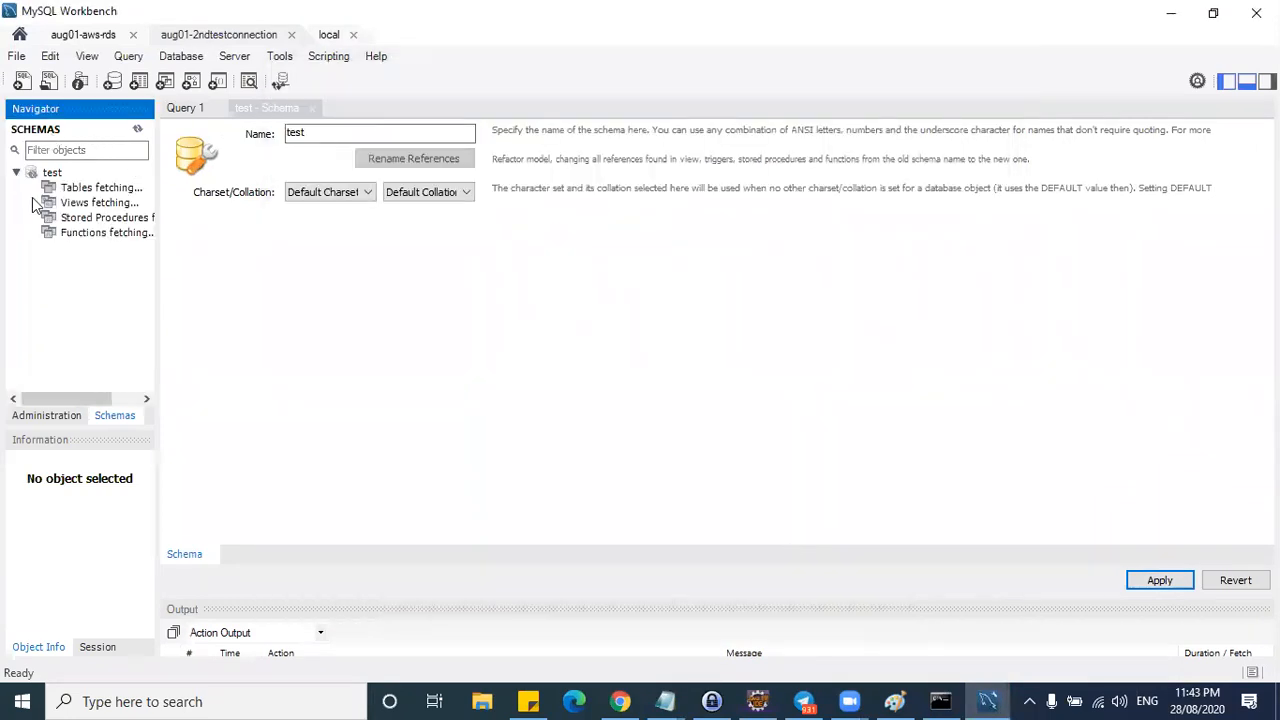
click(70, 189)
right_click(68, 193)
click(160, 206)
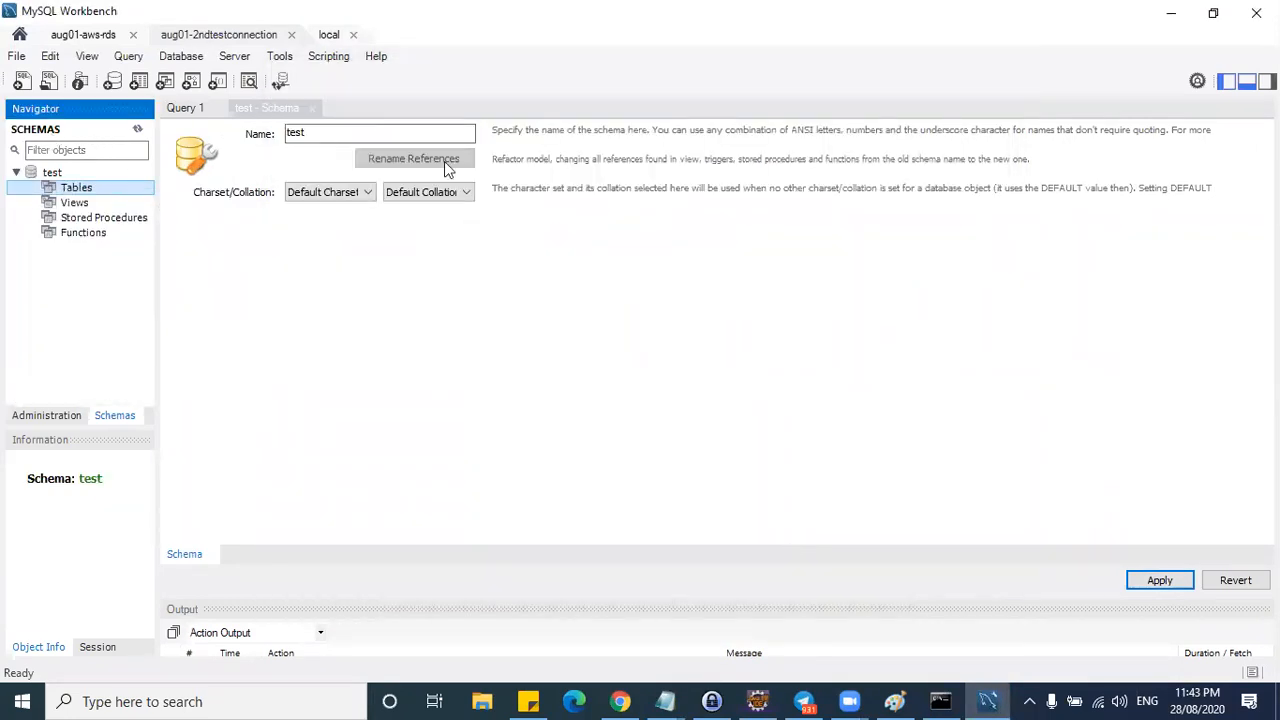
text(emp)
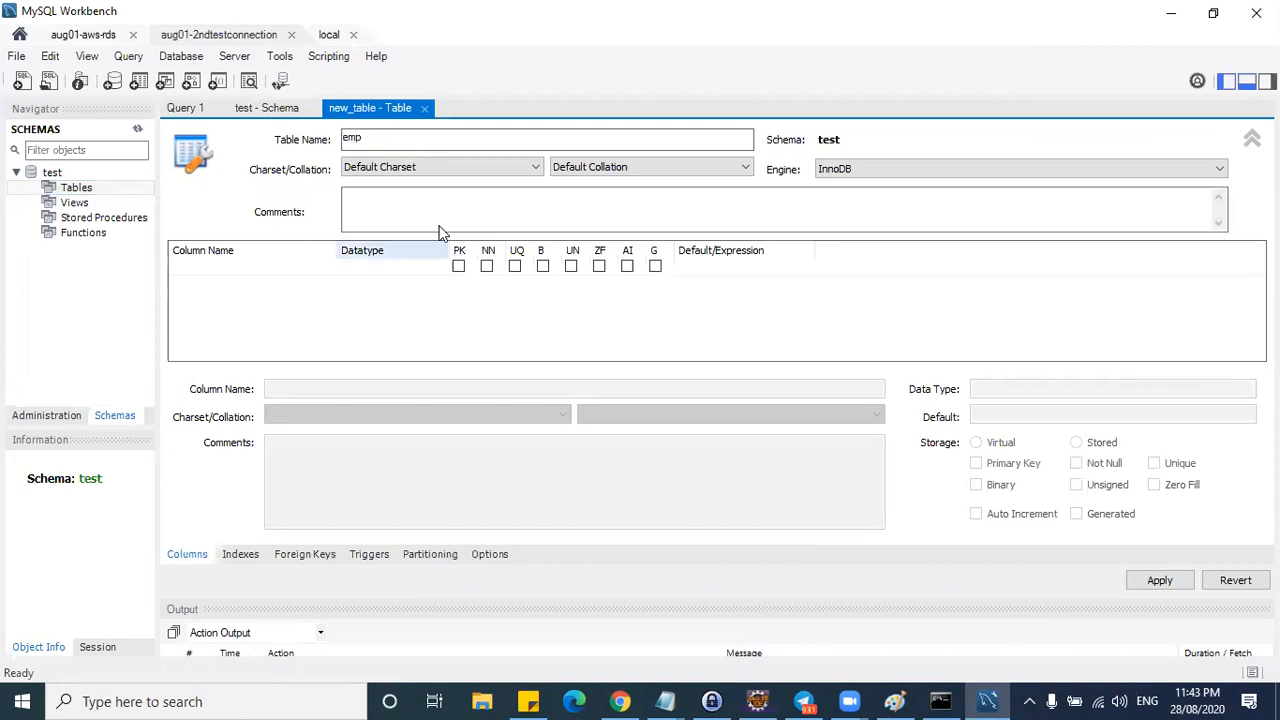
Step: Add an INT column named id to the emp table and mark it as primary key and not null
click(203, 270)
click(230, 268)
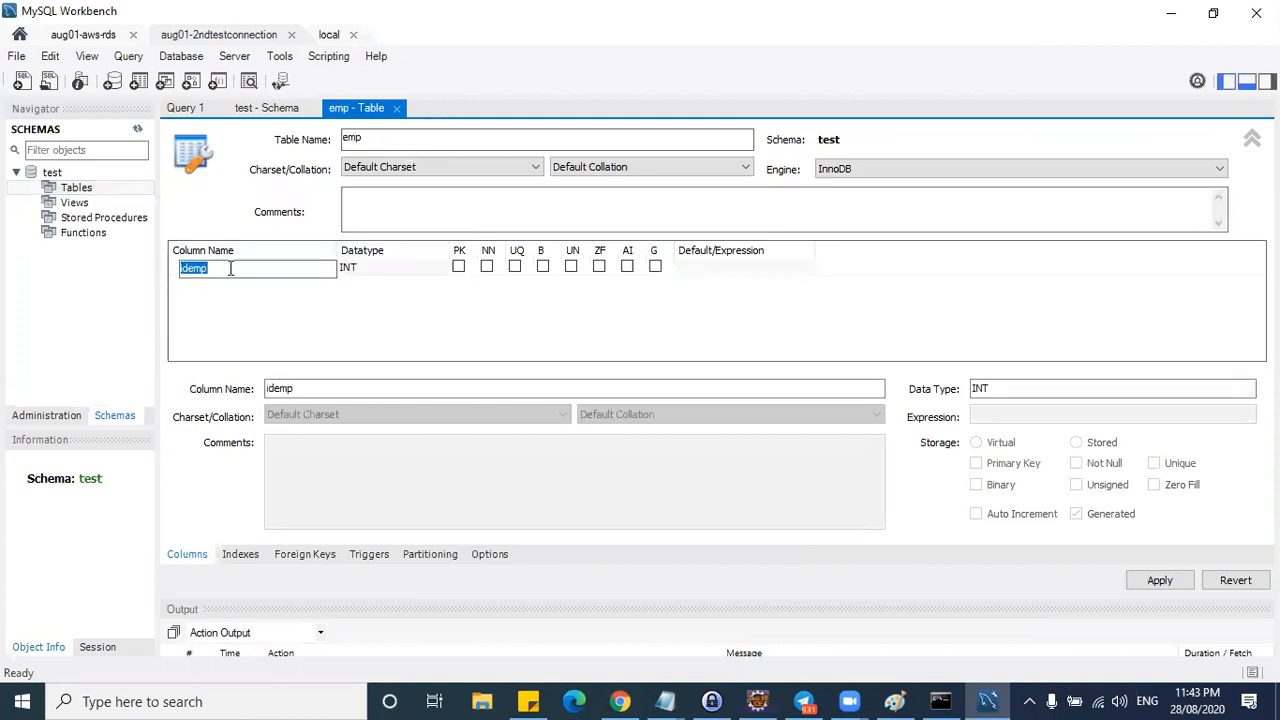
text(id)
click(464, 271)
click(459, 268)
click(485, 267)
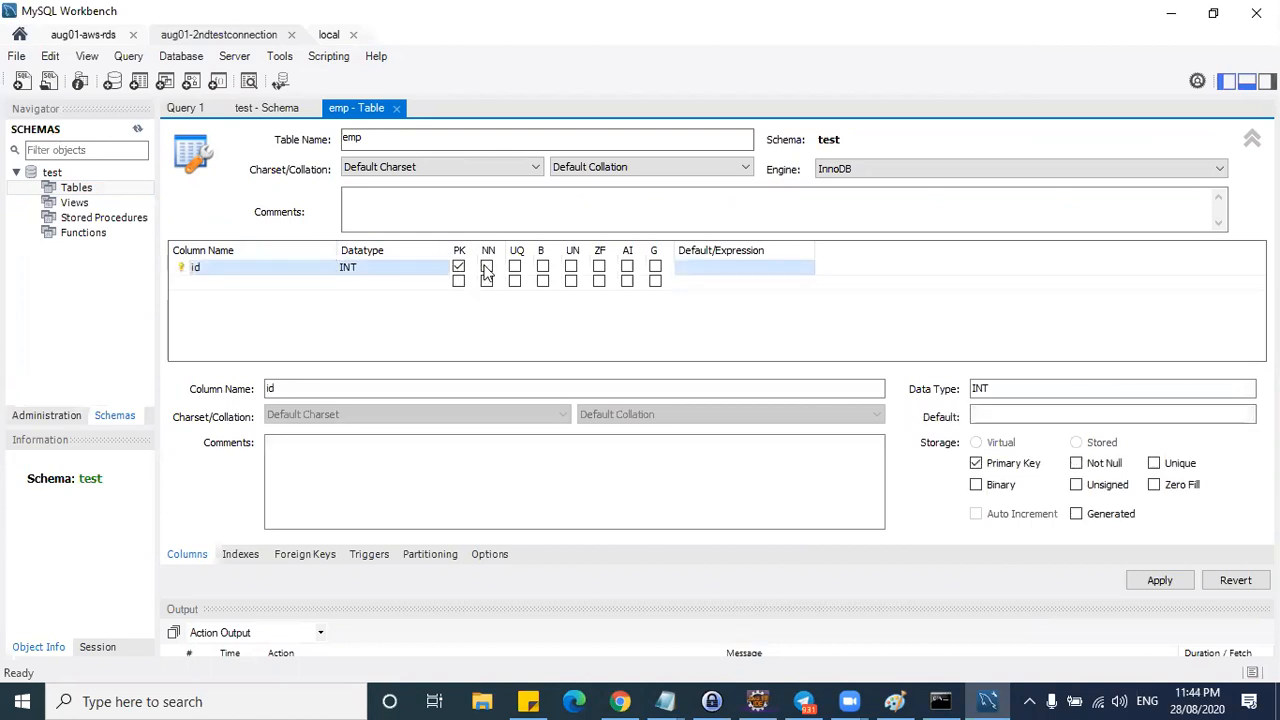
Step: Add two VARCHAR(45) columns named name and dob to the emp table
click(190, 284)
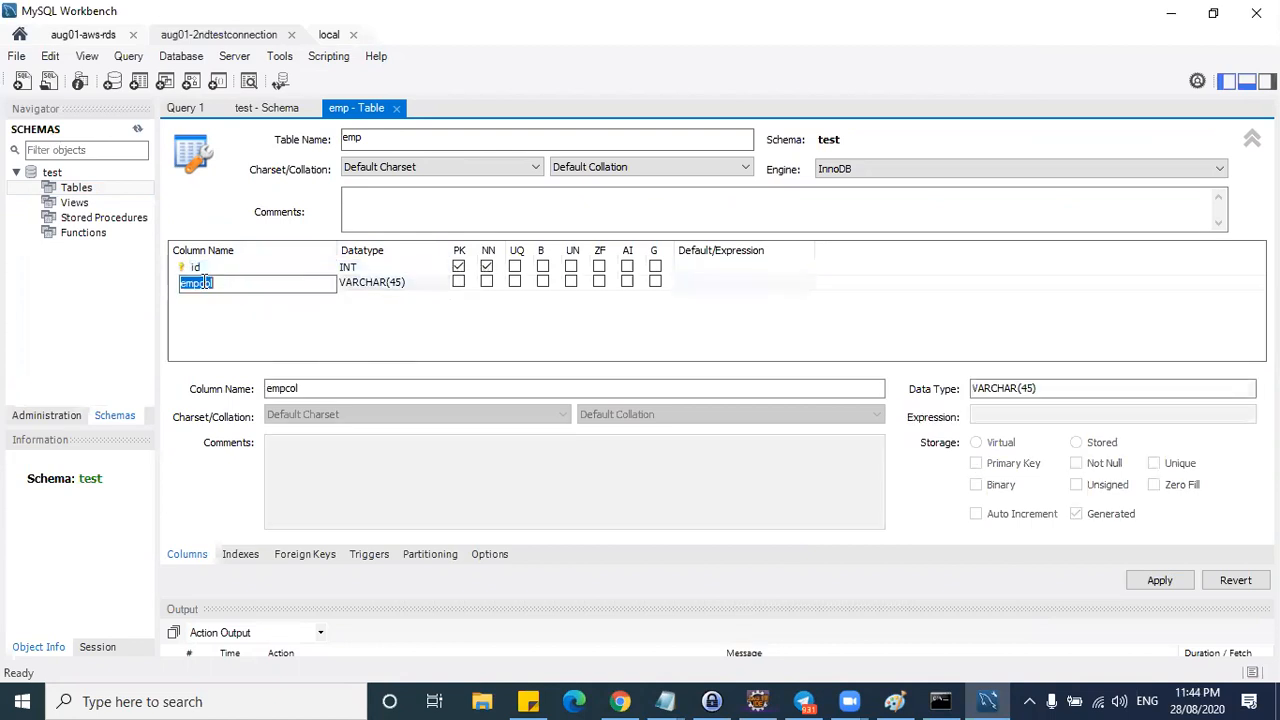
text(name)
click(221, 298)
text(dob)
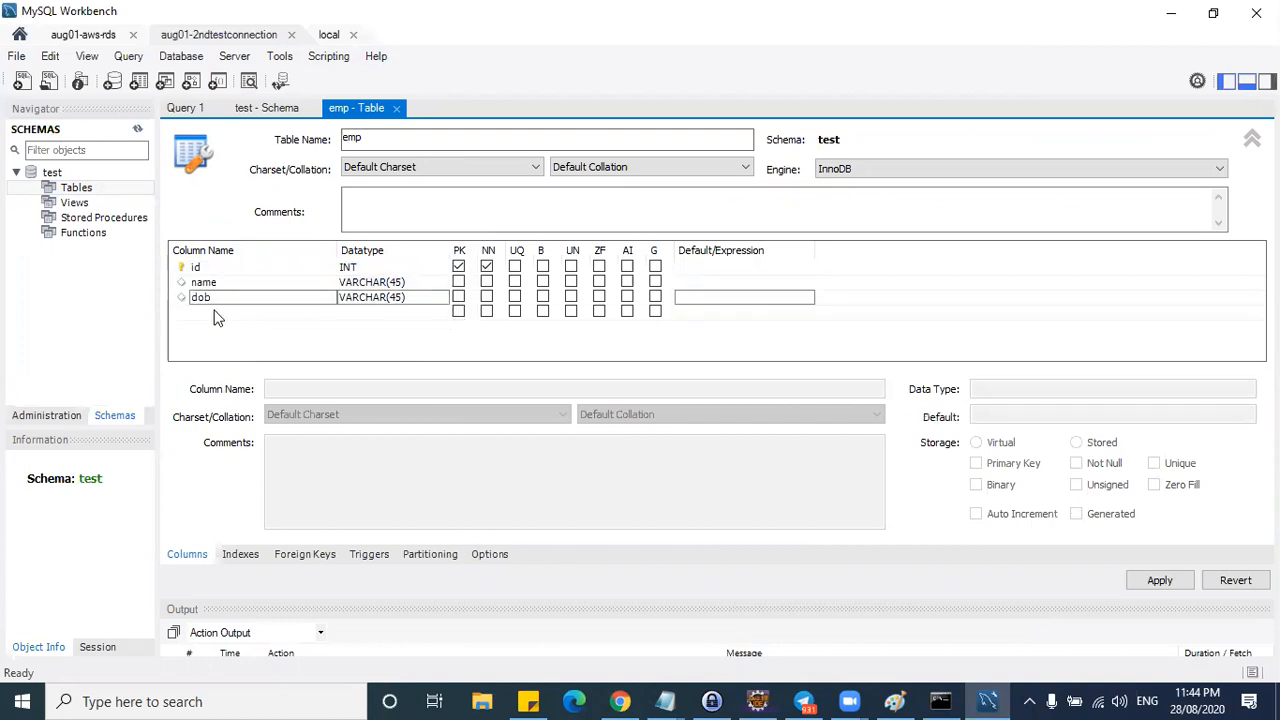
Step: Add a VARCHAR(45) column named active to the emp table and apply the table's creation script to the database
click(214, 313)
text(ac)
click(398, 316)
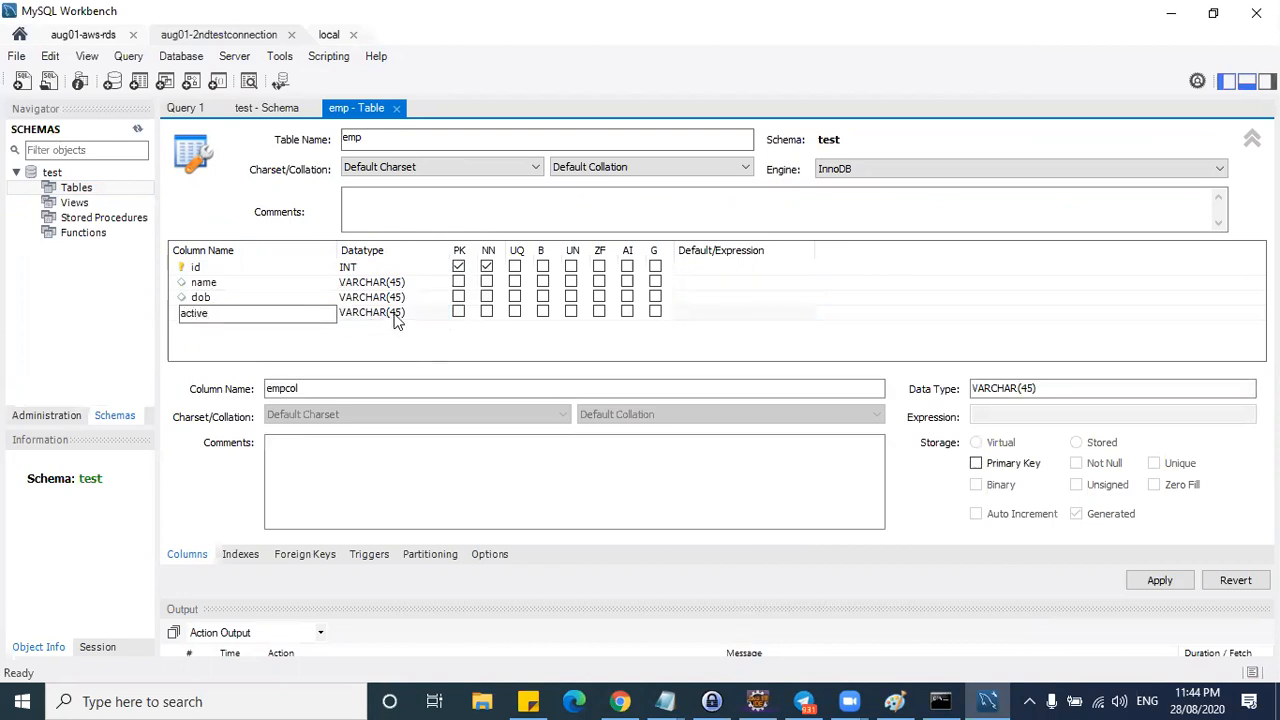
click(1160, 580)
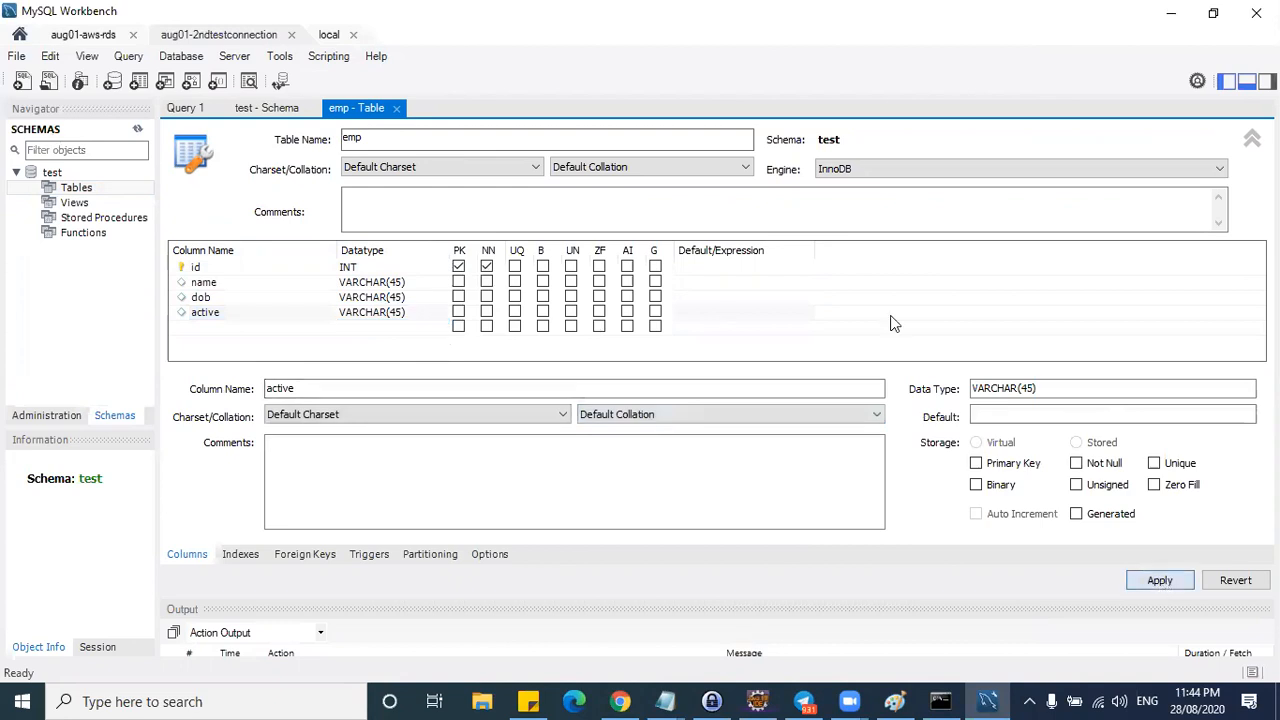
click(903, 593)
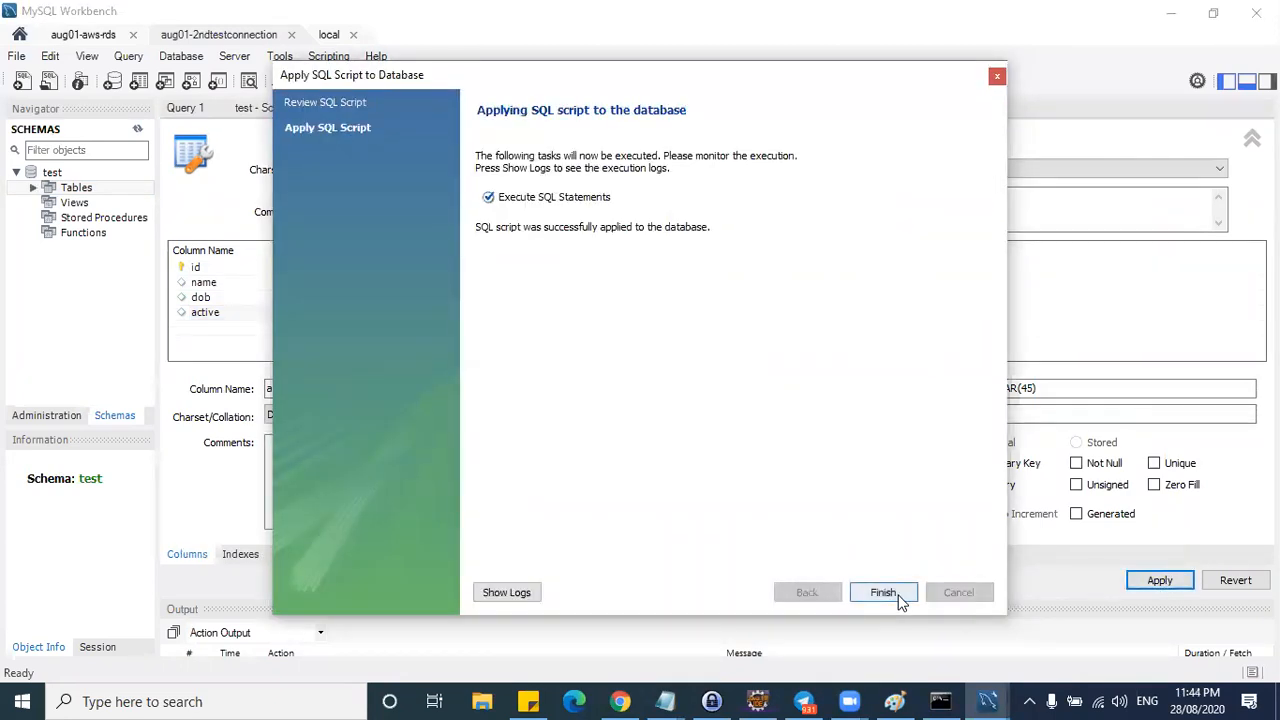
click(898, 597)
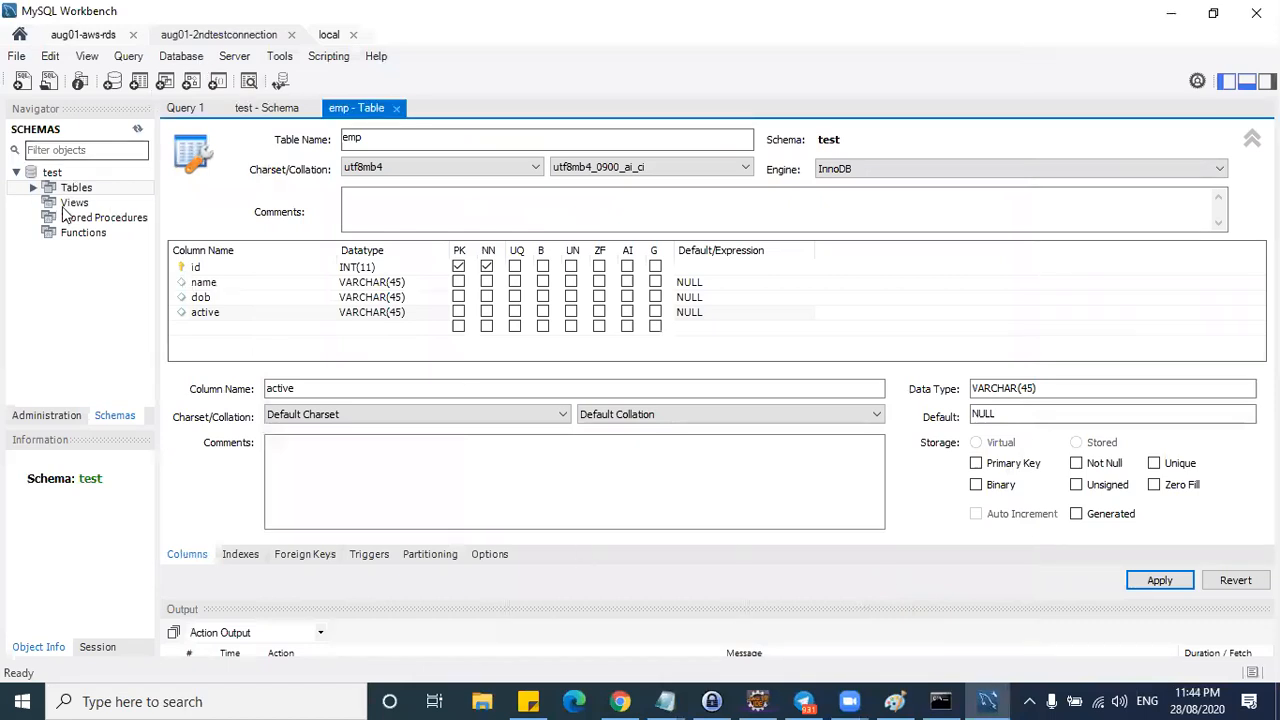
Step: Expand the test schema's tables and select the rows of the emp table with the 1000-row limit
right_click(70, 188)
click(35, 188)
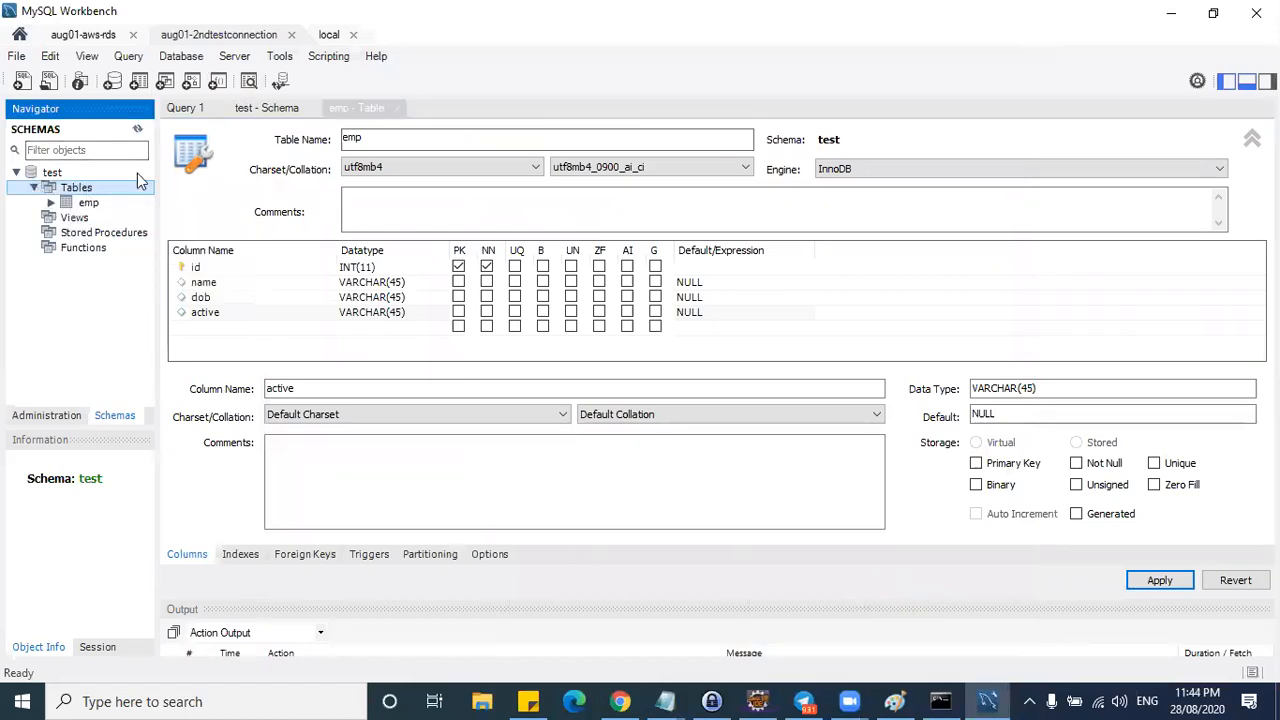
right_click(100, 203)
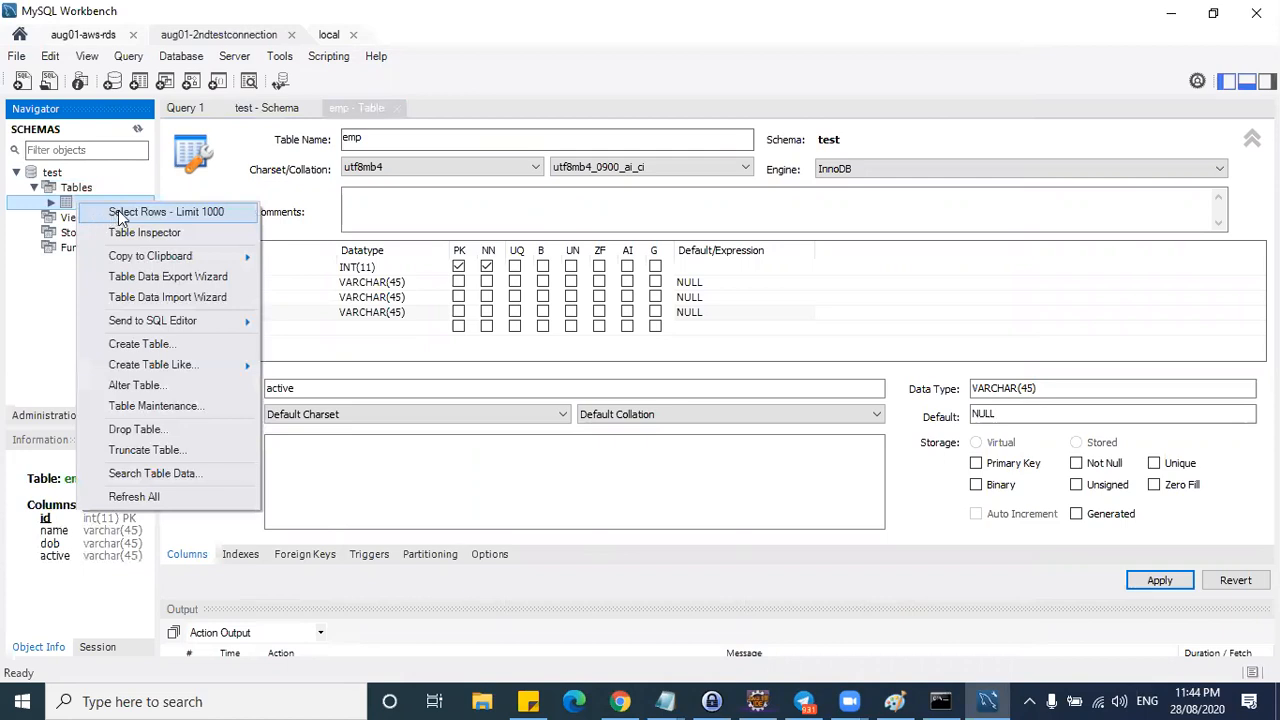
click(122, 213)
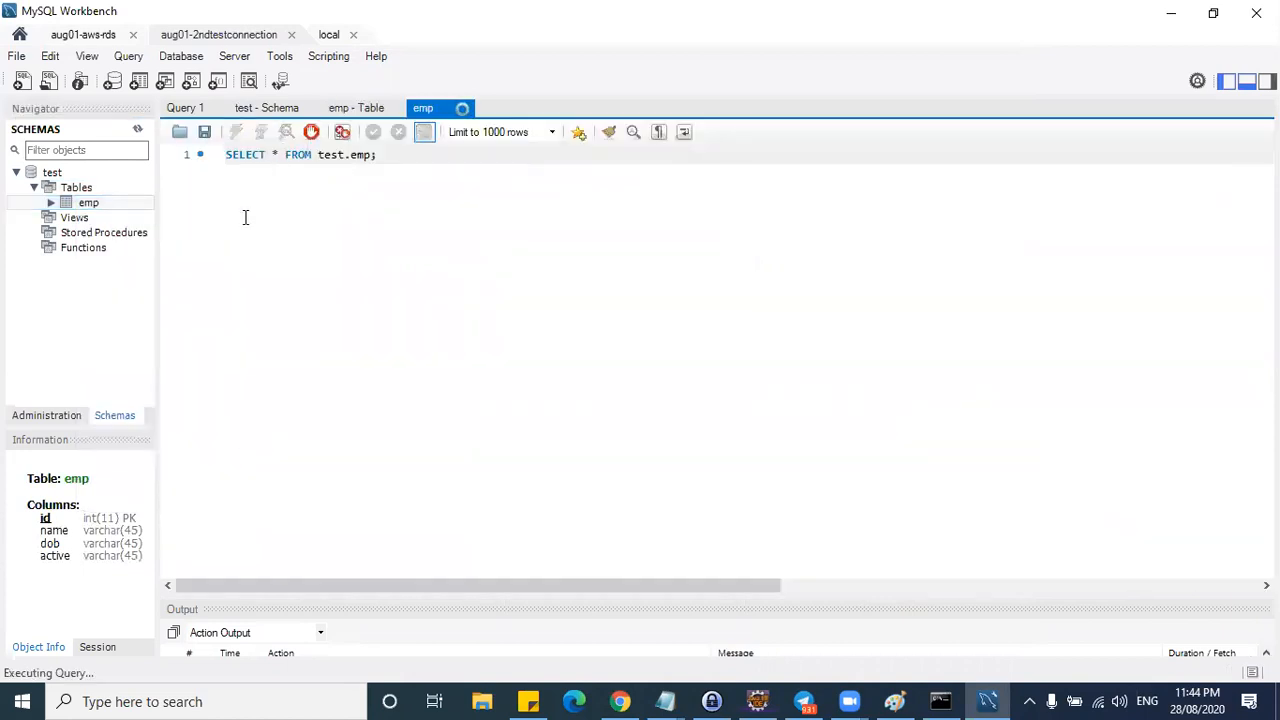
Step: Enter the first emp row with id 1, name abcd, a date of birth and active Y
click(205, 355)
click(206, 356)
text(1)
double_click(243, 355)
text(abcd)
key(Tab)
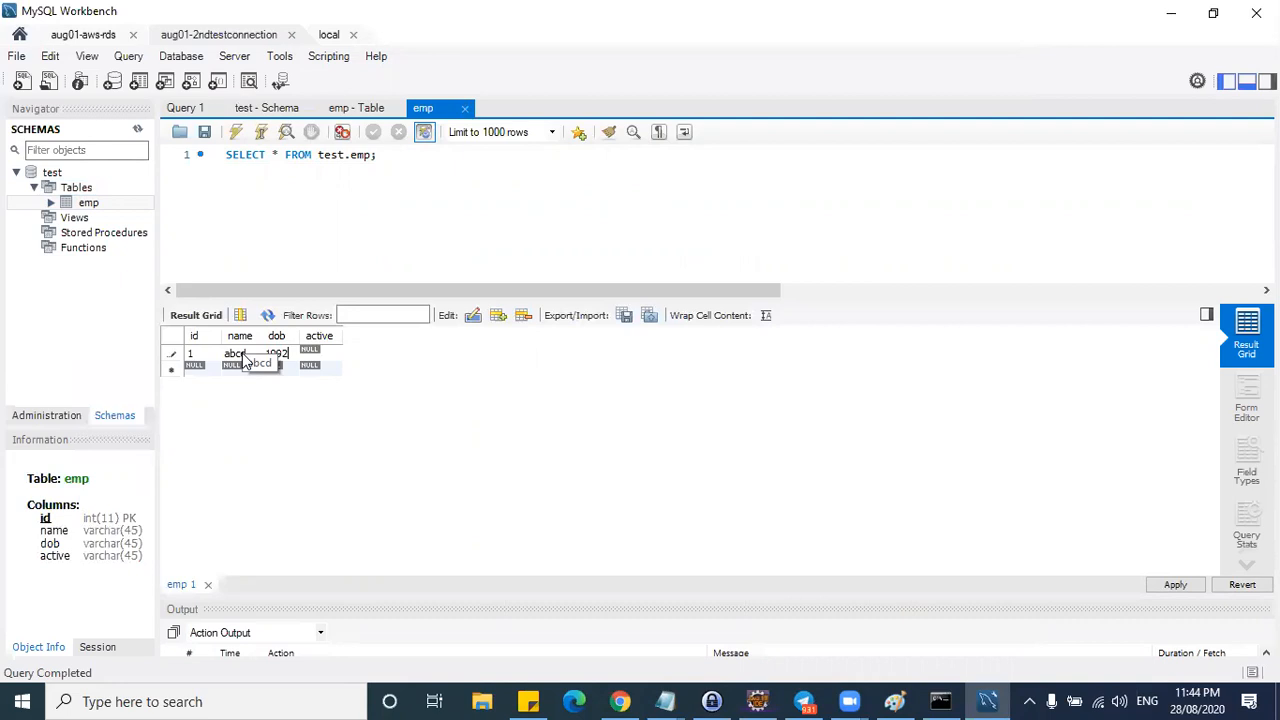
text(1992-12-22)
key(Tab)
text(Y)
key(Tab)
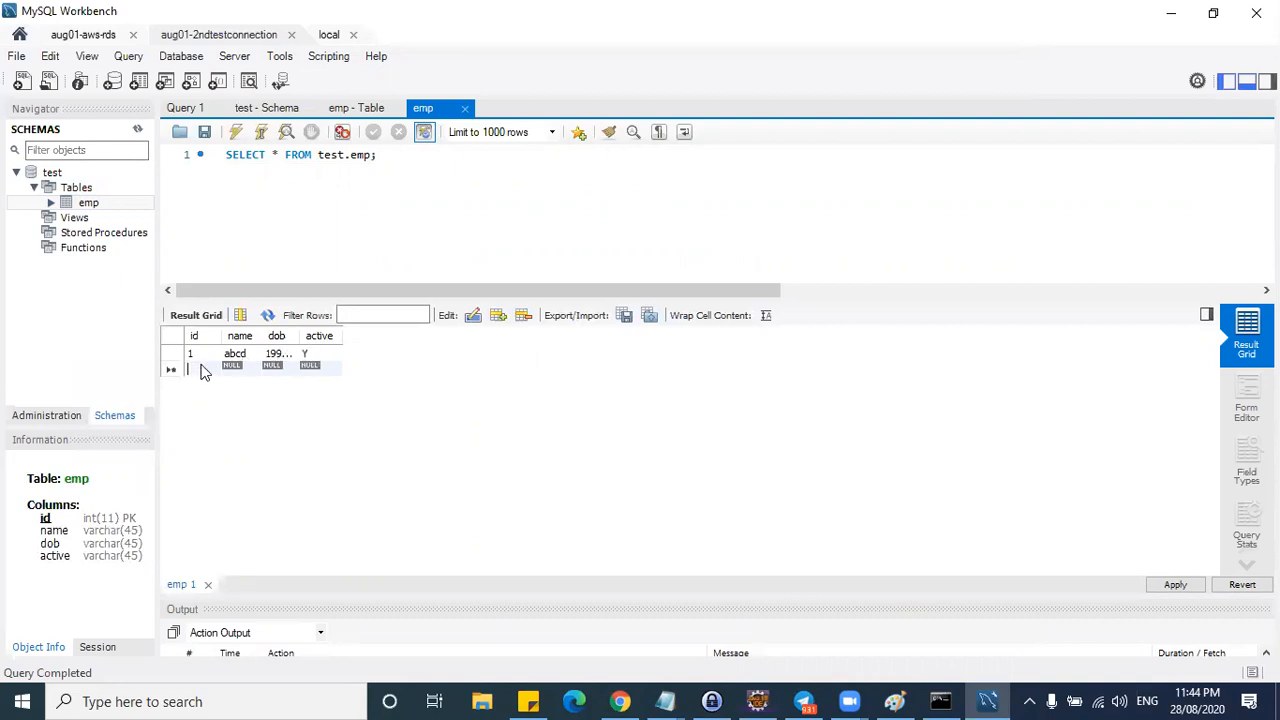
Step: Enter the second emp row with id 2, name xyz, a date of birth and active N
text(2)
click(243, 367)
text(2)
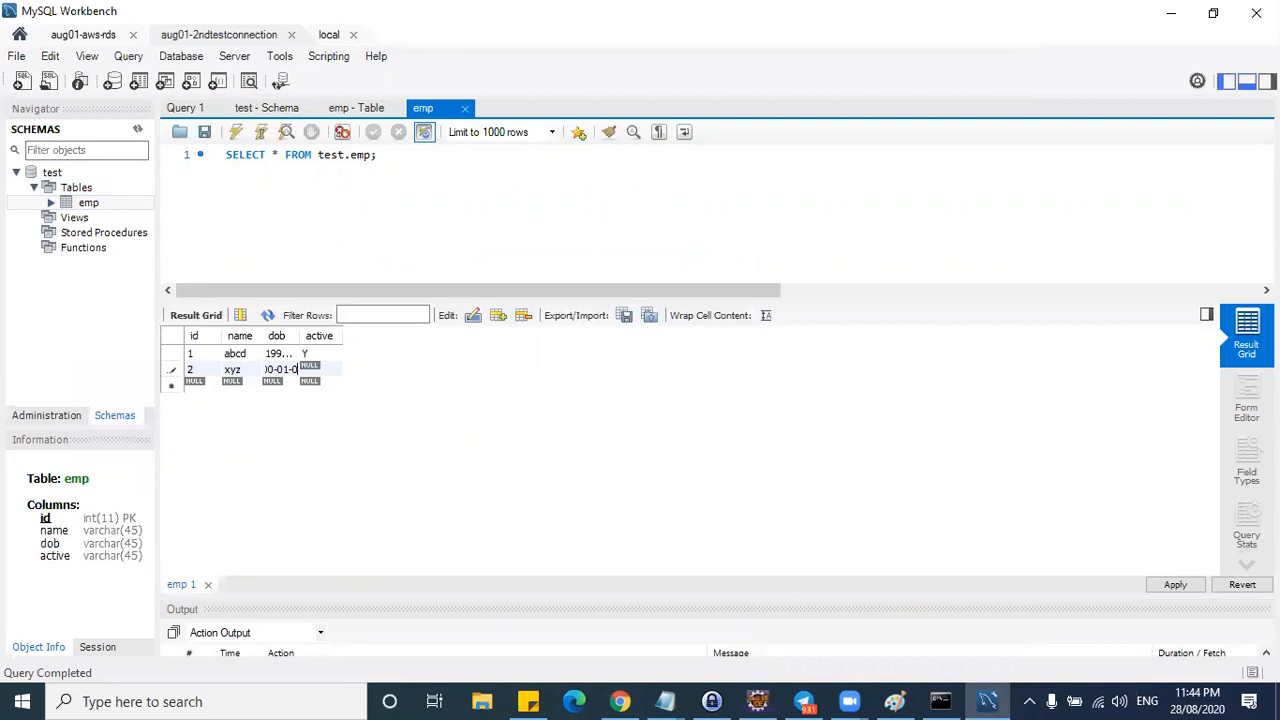
key(Tab)
text(N)
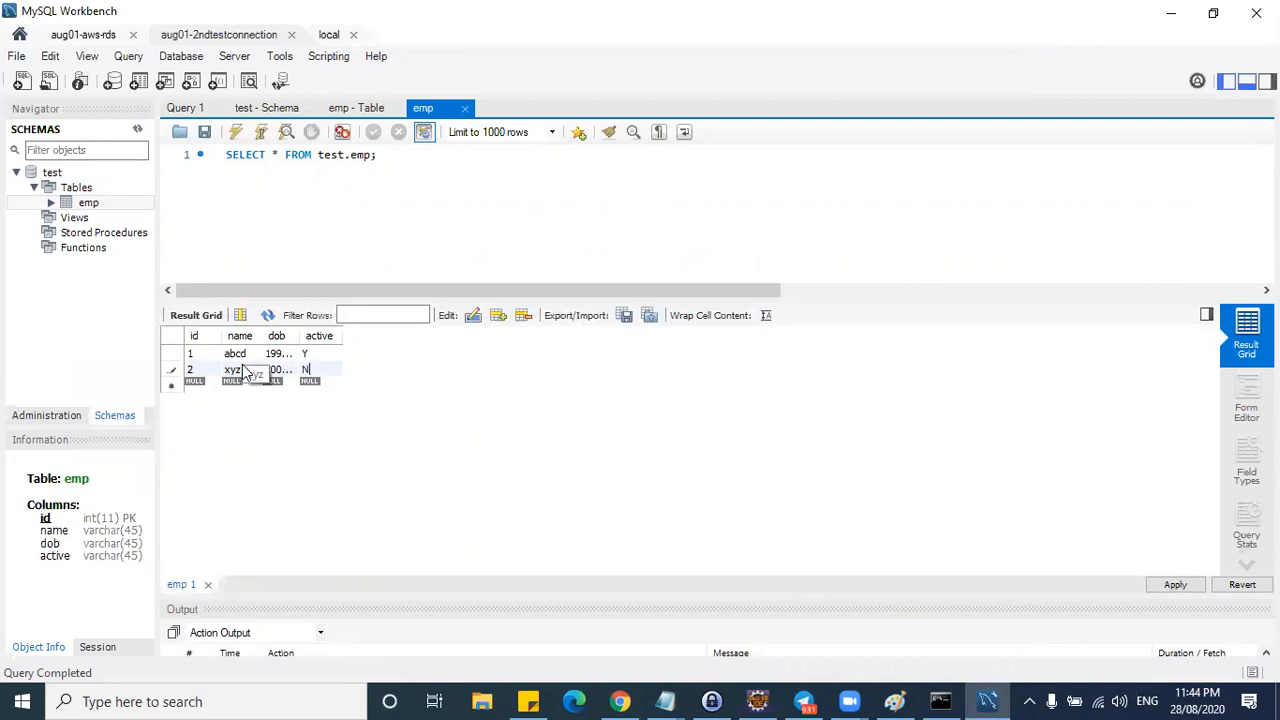
Step: Apply the two new emp rows to the database and rerun the SELECT query on test.emp
click(1177, 589)
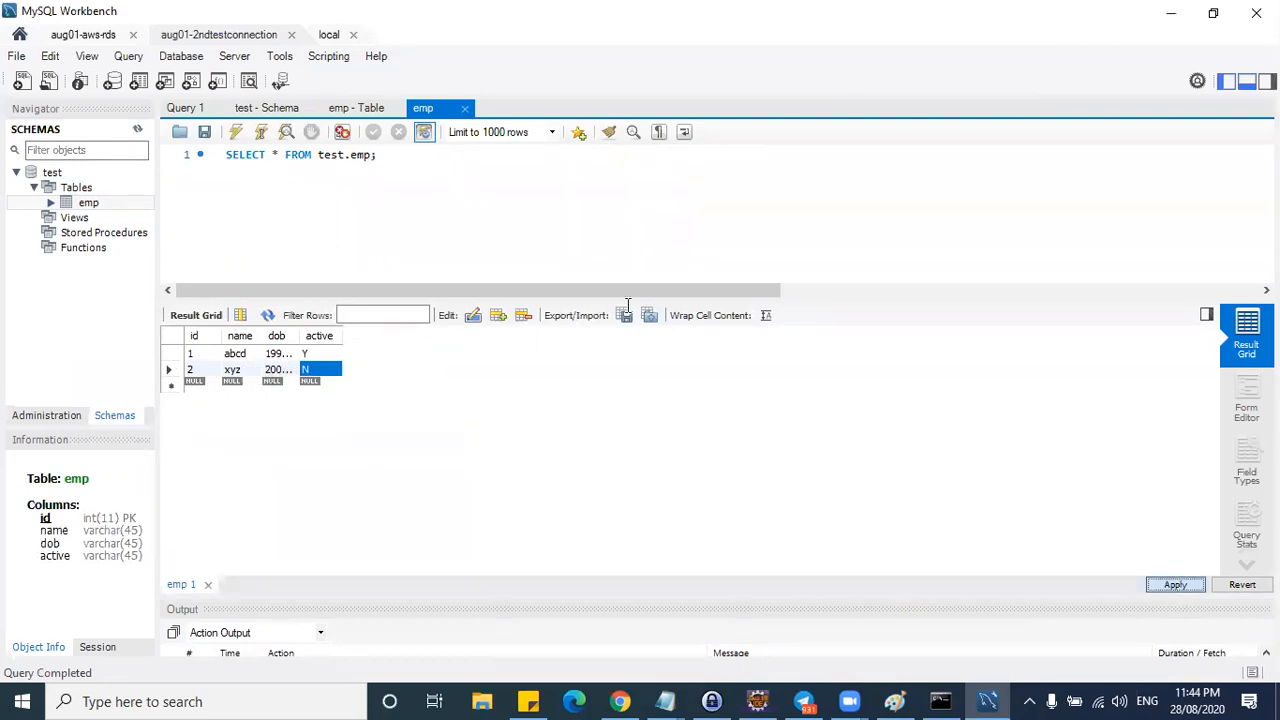
click(882, 592)
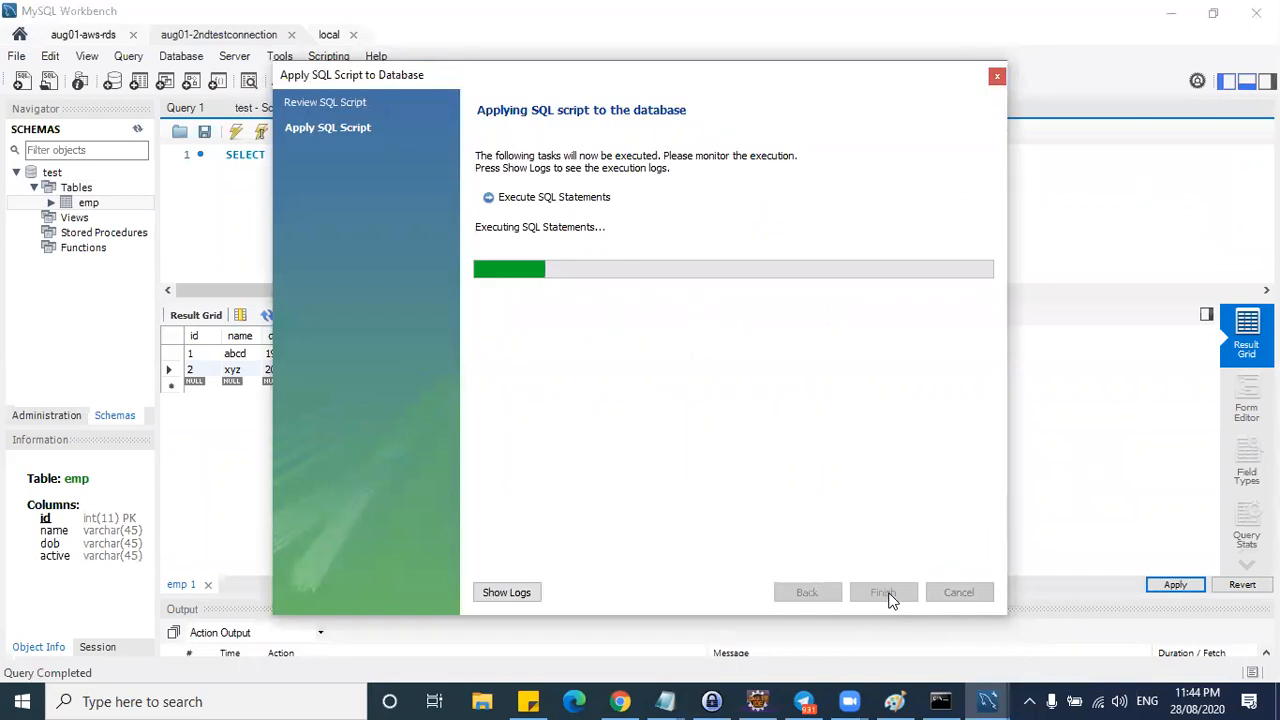
click(888, 596)
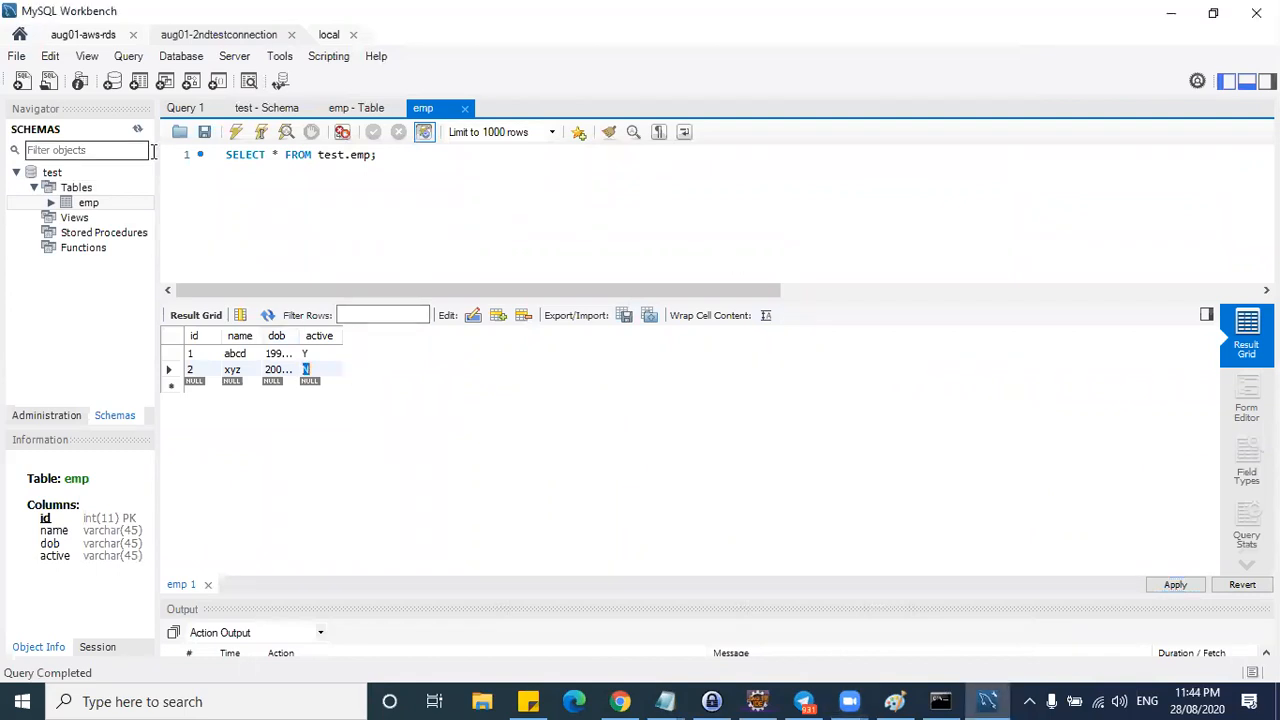
click(236, 132)
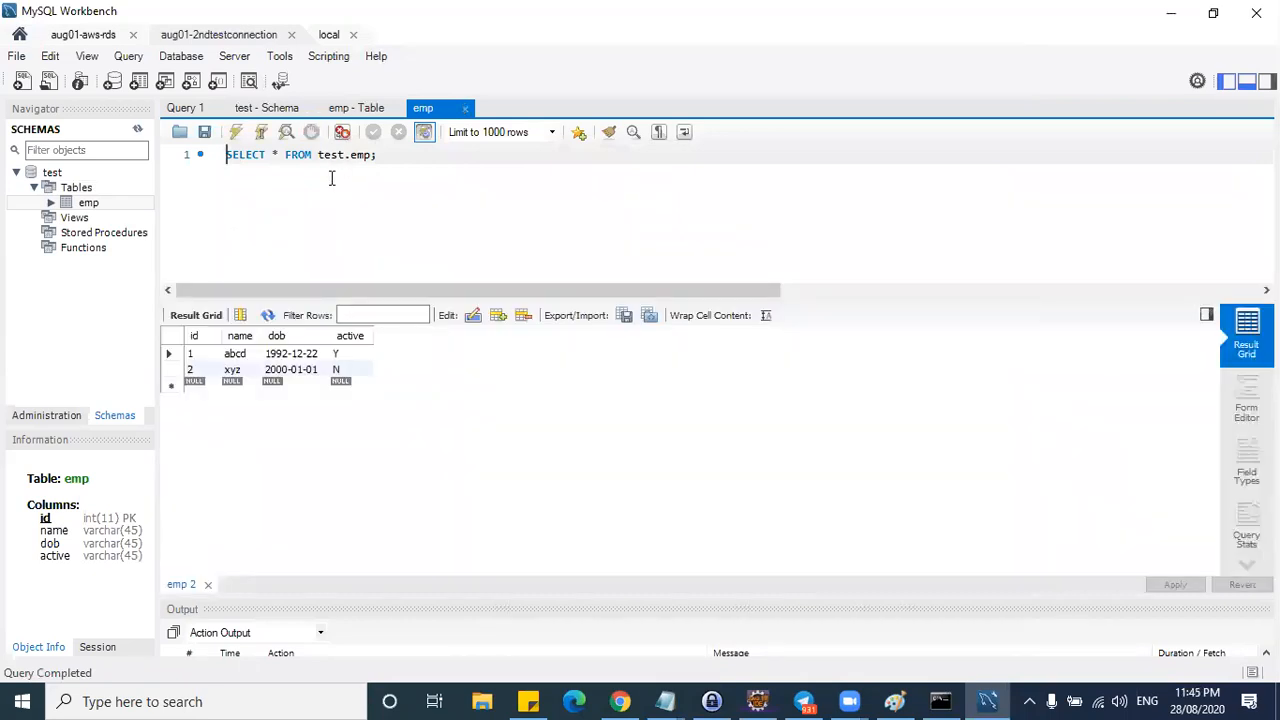
Step: Switch to the RDS console in Chrome, refresh the Databases list and check the status of aug01-db-2ndtest
click(1171, 12)
key(alt+Tab)
key(Tab)
key(Tab)
click(726, 383)
scroll(699, 371, up, 2)
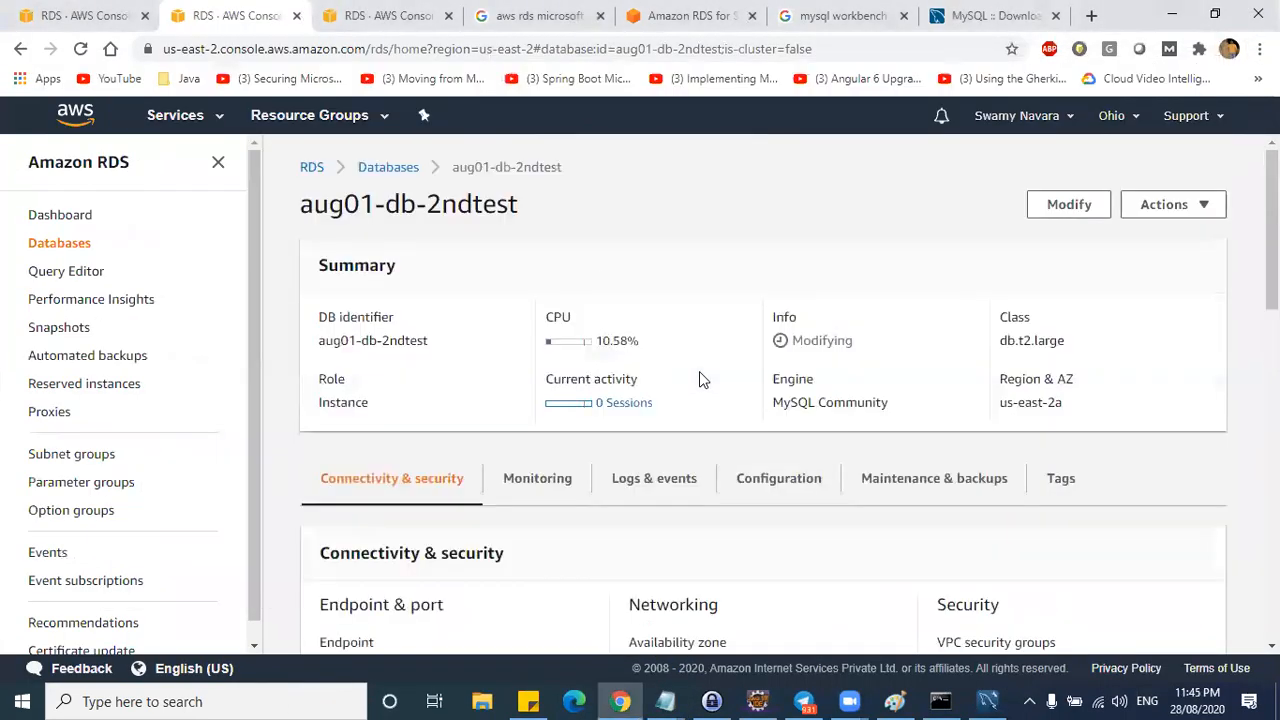
click(377, 172)
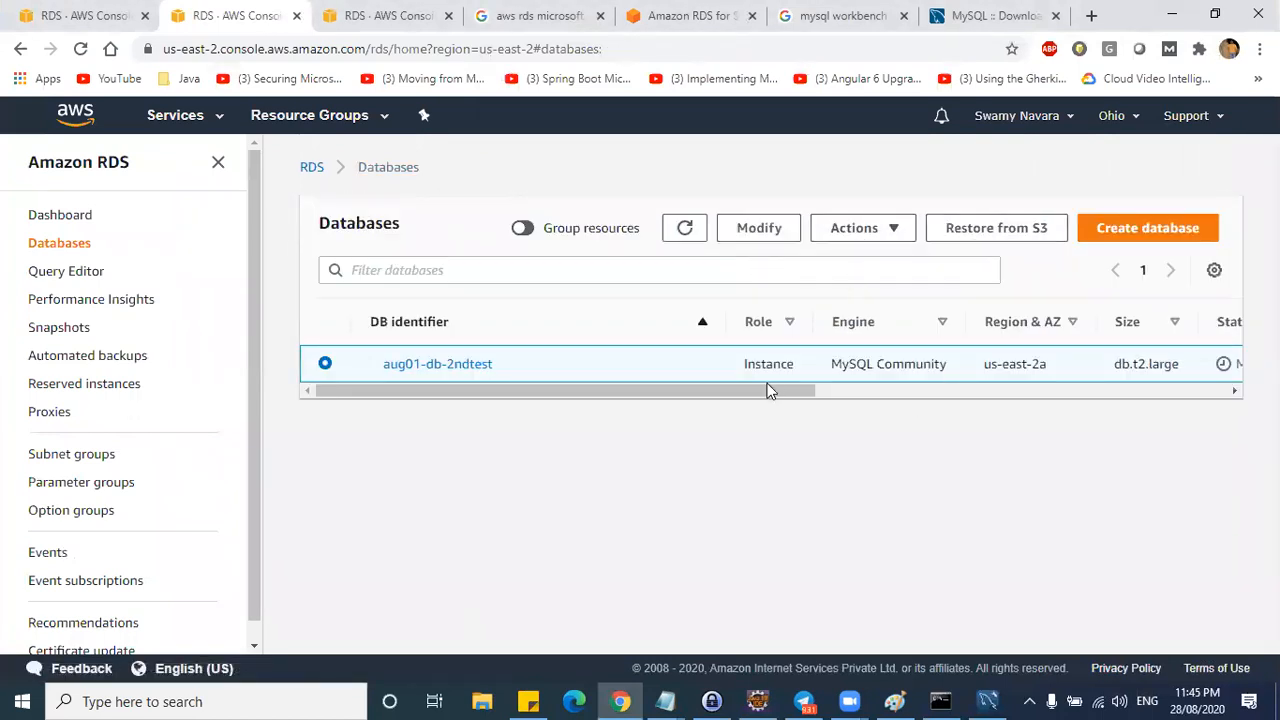
drag(768, 390, 894, 400)
click(690, 232)
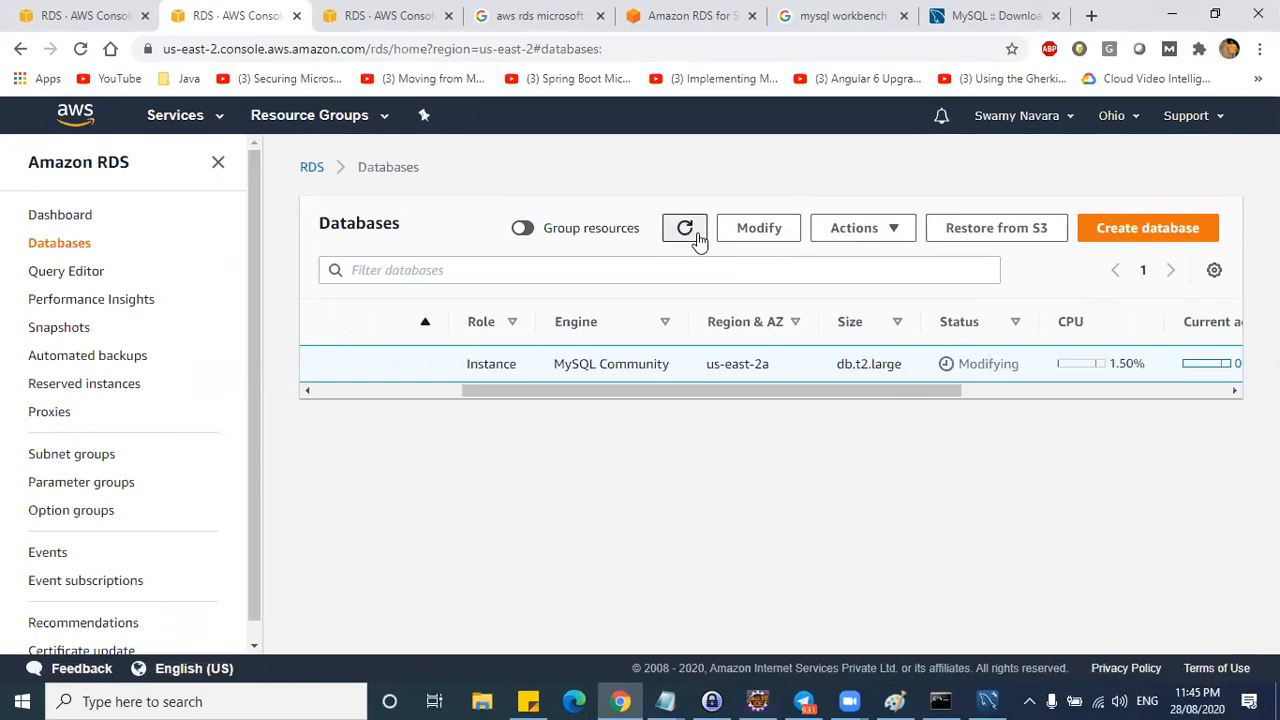
double_click(998, 363)
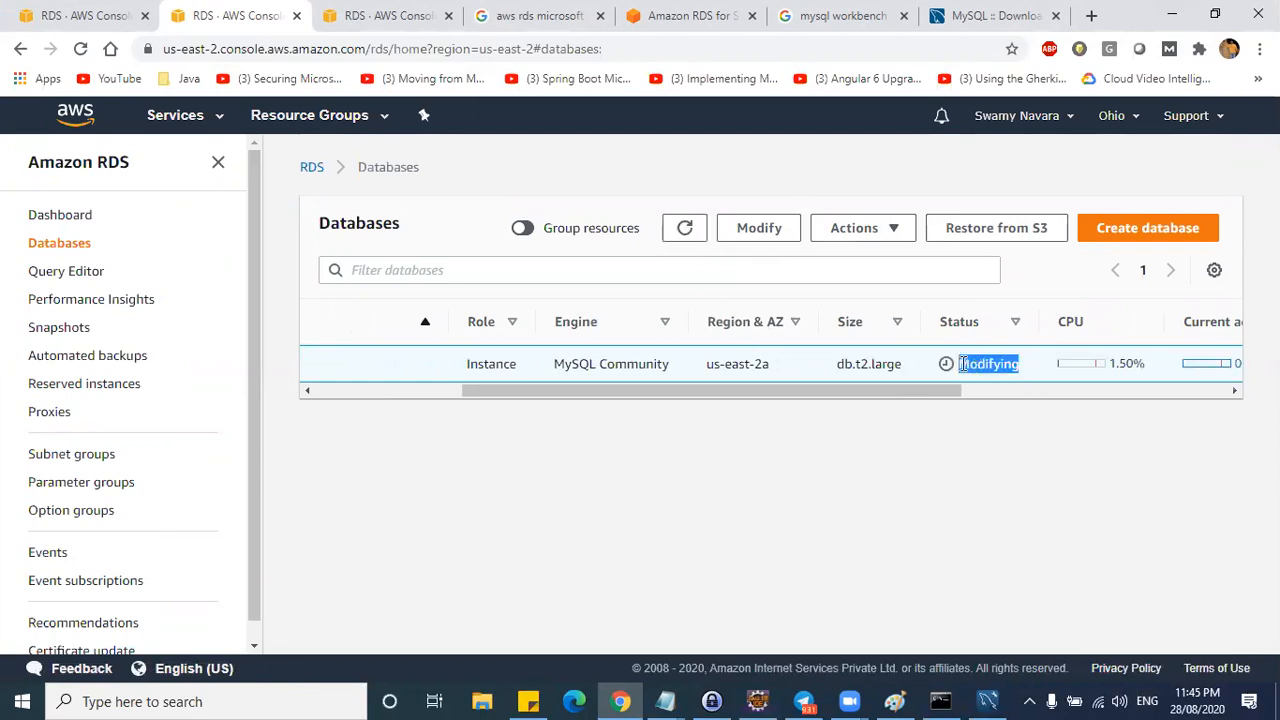
drag(934, 391, 429, 389)
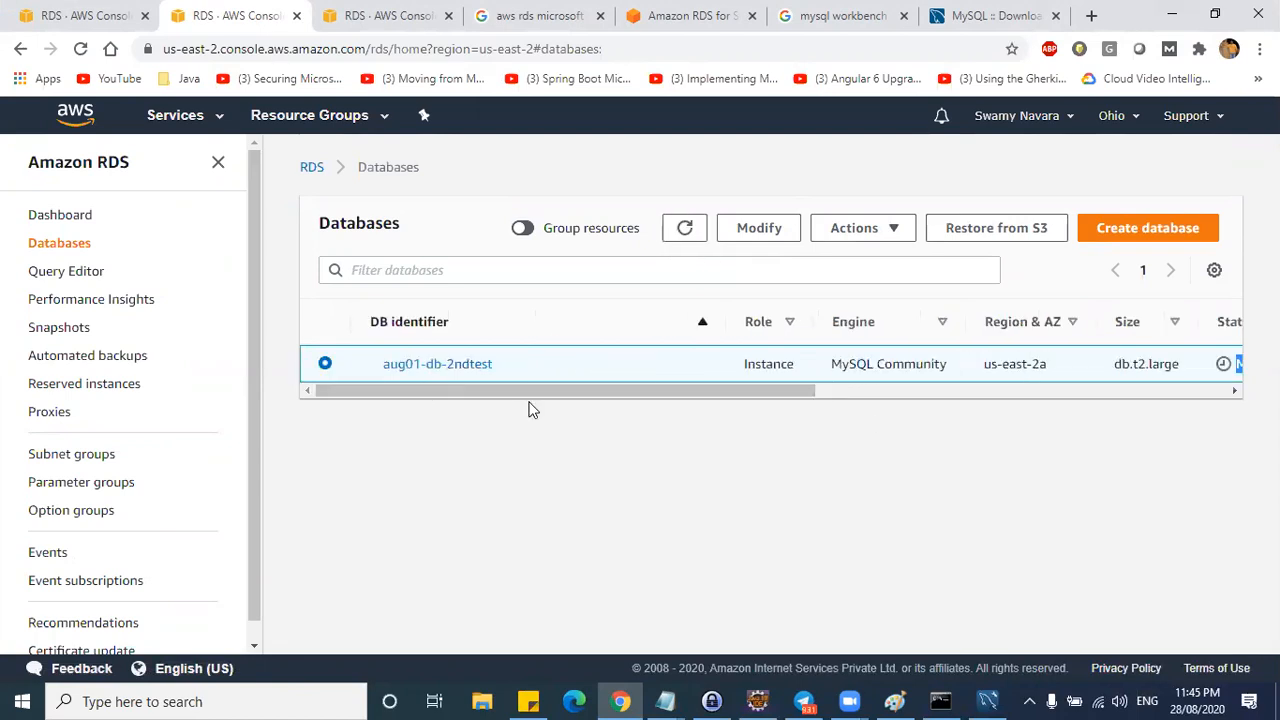
Step: Switch to the Notepad notes on the database instance and place the cursor below the Endpoint heading
key(alt+Tab)
click(334, 369)
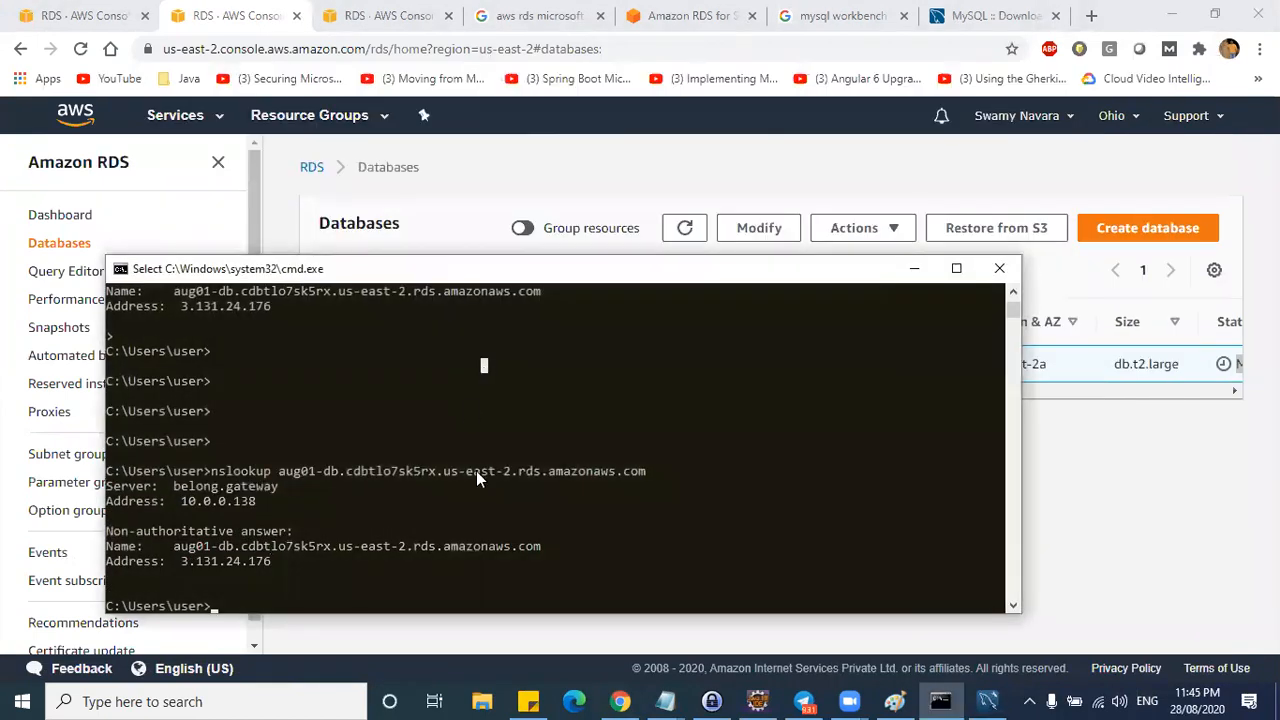
key(alt+Tab)
key(alt+Tab)
click(993, 185)
key(alt+Tab)
key(alt+Tab)
key(alt+Tab)
key(alt+Tab)
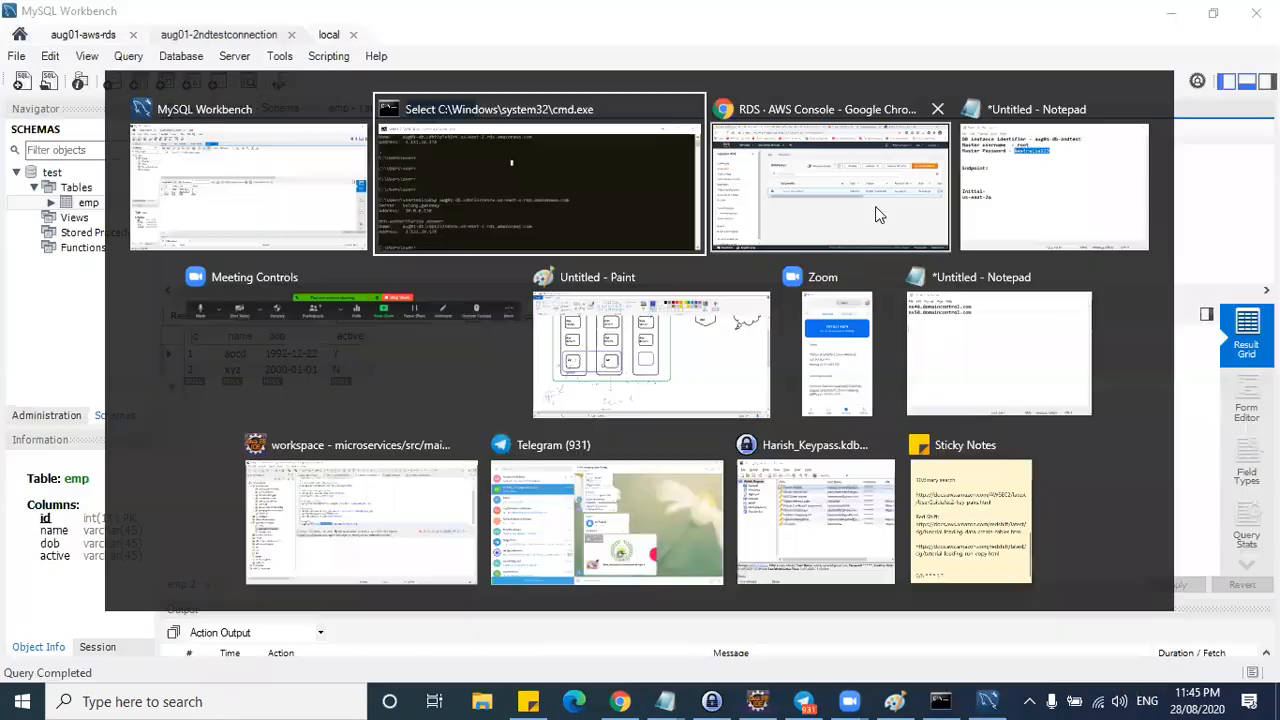
click(1137, 177)
click(550, 262)
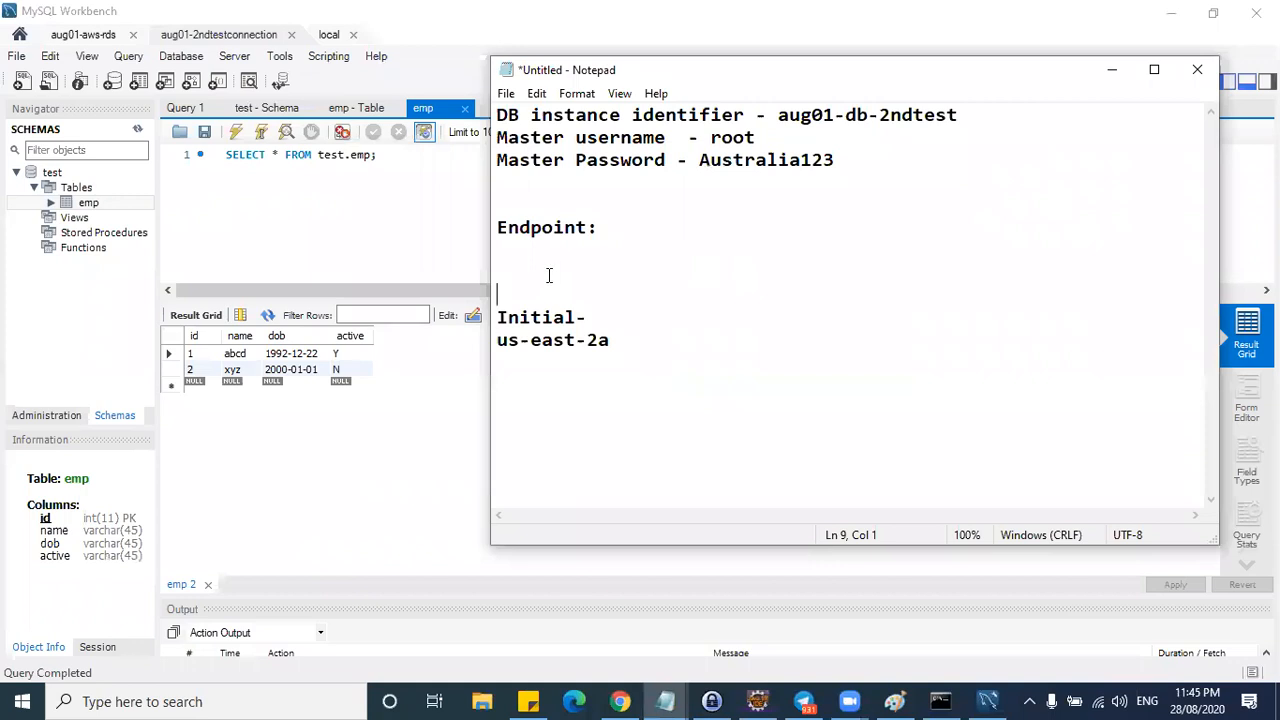
Step: Copy the endpoint of aug01-db-2ndtest from its RDS connectivity details, paste it under Endpoint in the Notepad notes and select the pasted line
key(alt+Tab)
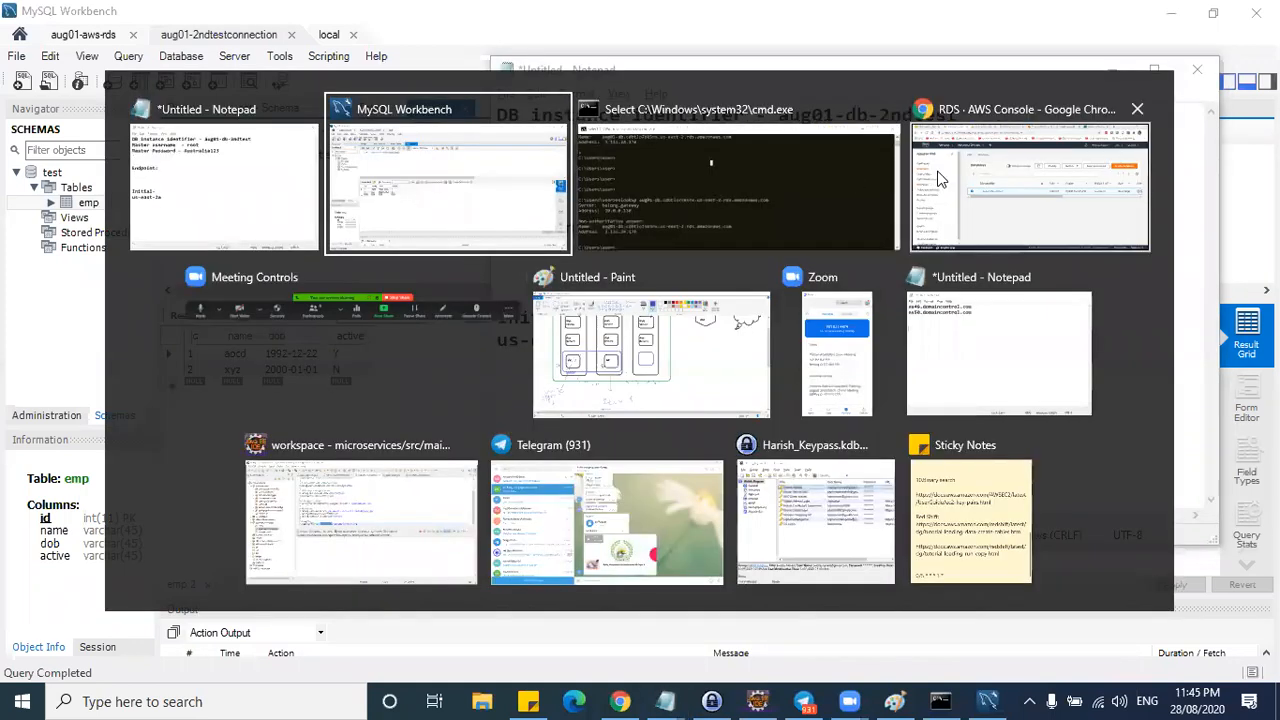
click(980, 192)
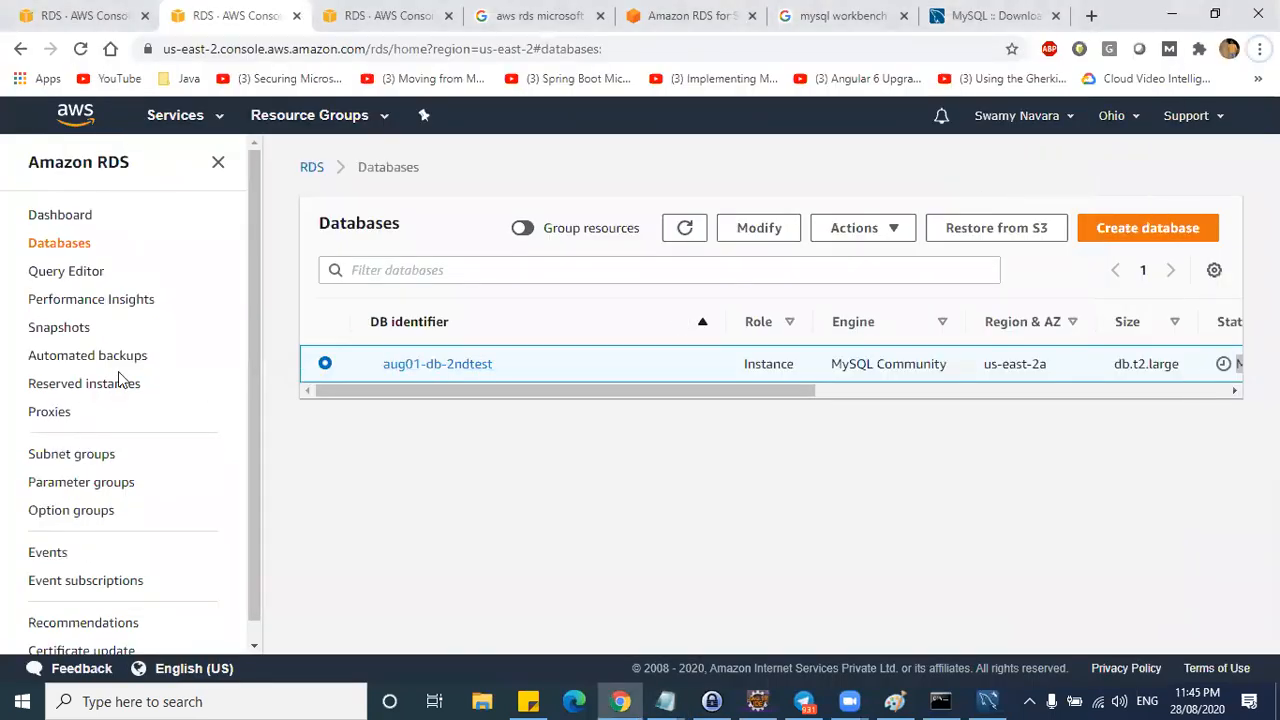
scroll(119, 375, down, 1)
scroll(119, 377, up, 1)
click(418, 366)
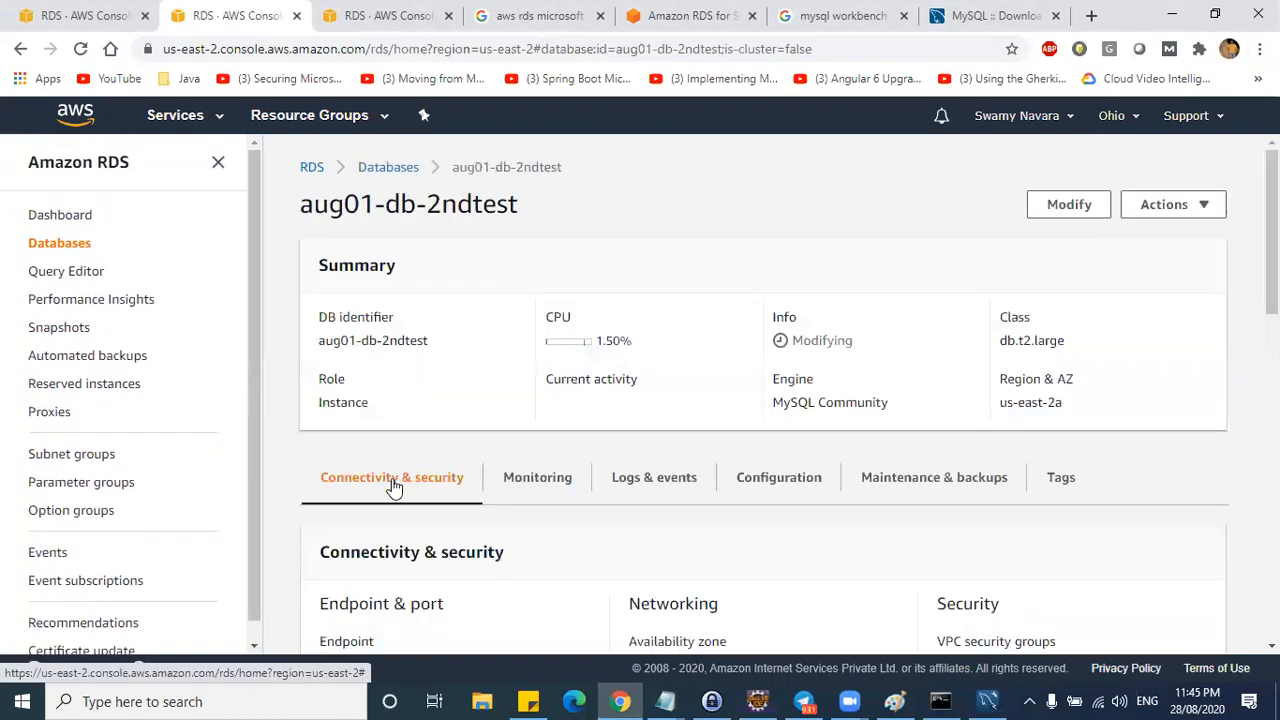
scroll(391, 486, down, 3)
drag(451, 404, 330, 386)
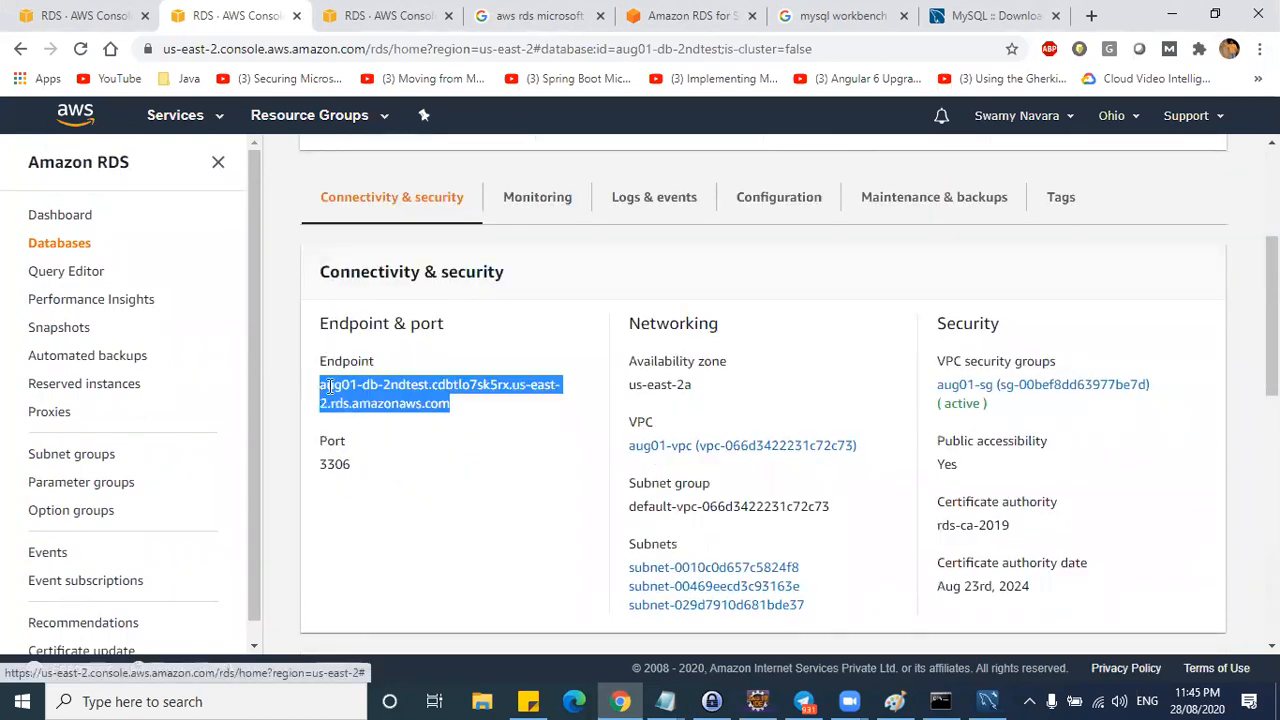
key(ctrl+c)
key(alt+Tab)
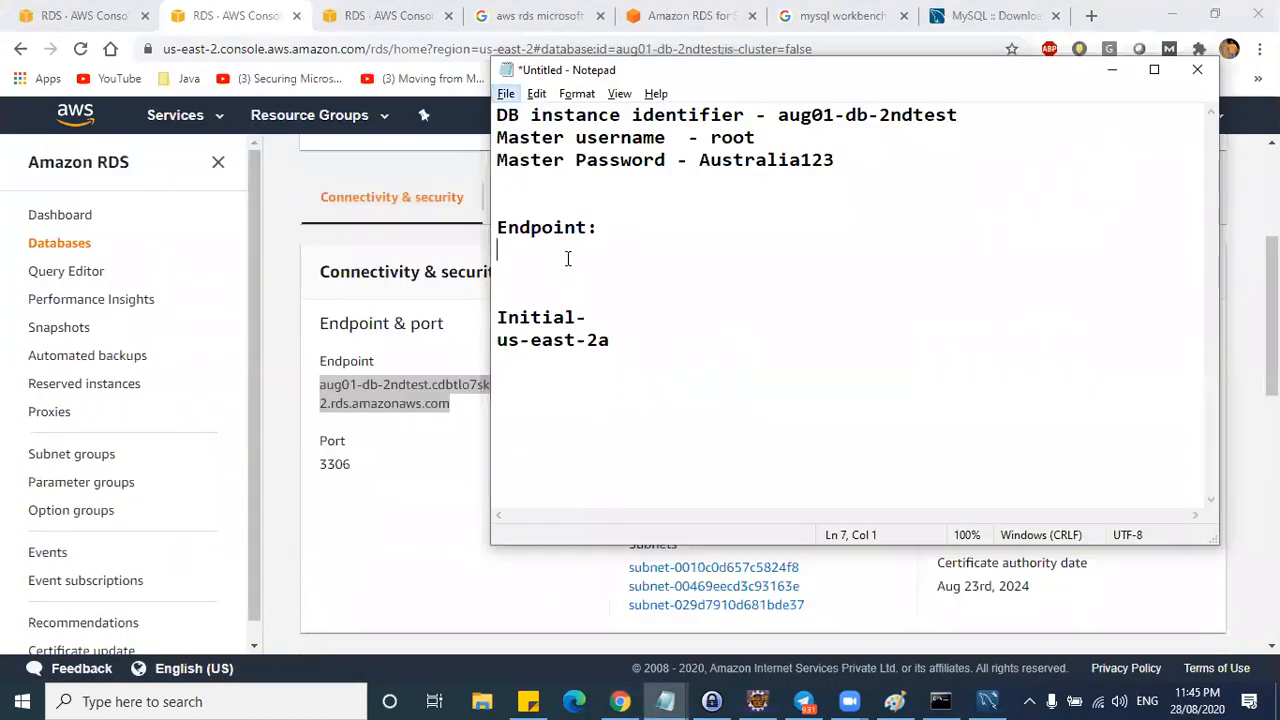
key(ctrl+v)
drag(1138, 252, 463, 242)
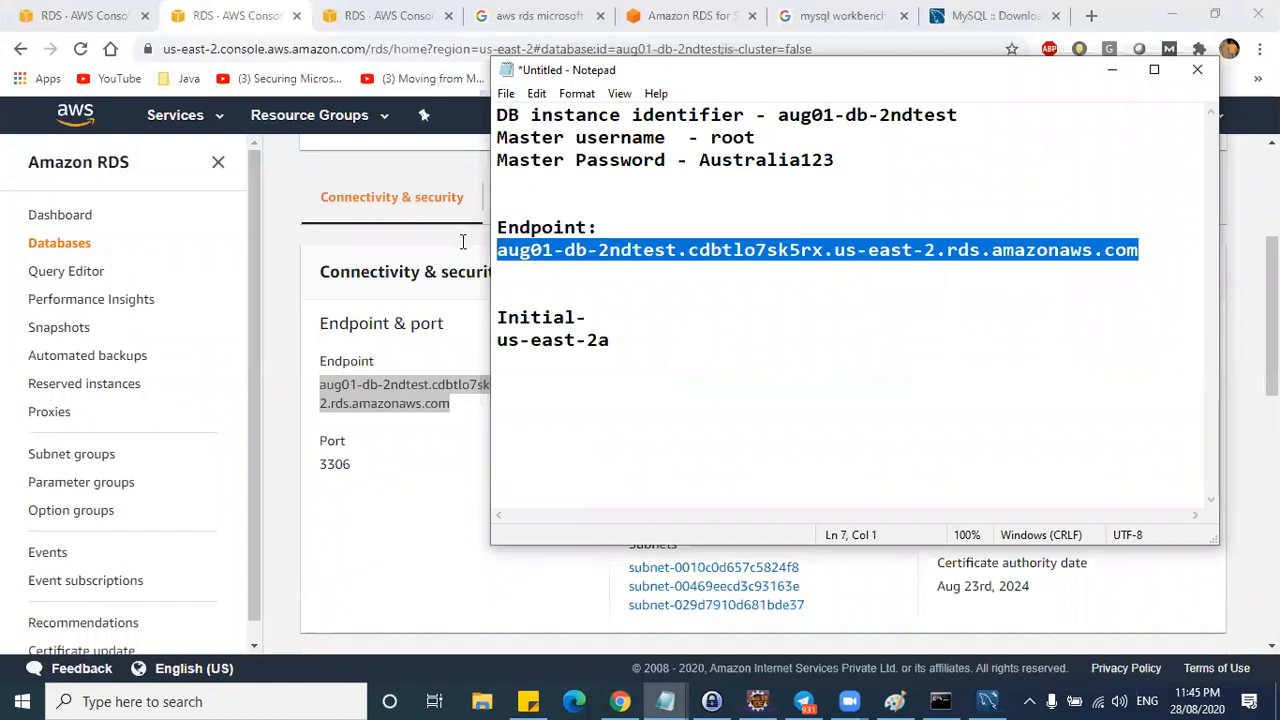
Step: Switch to MySQL Workbench to review the emp table in the test schema, and minimize the window
key(alt+Tab)
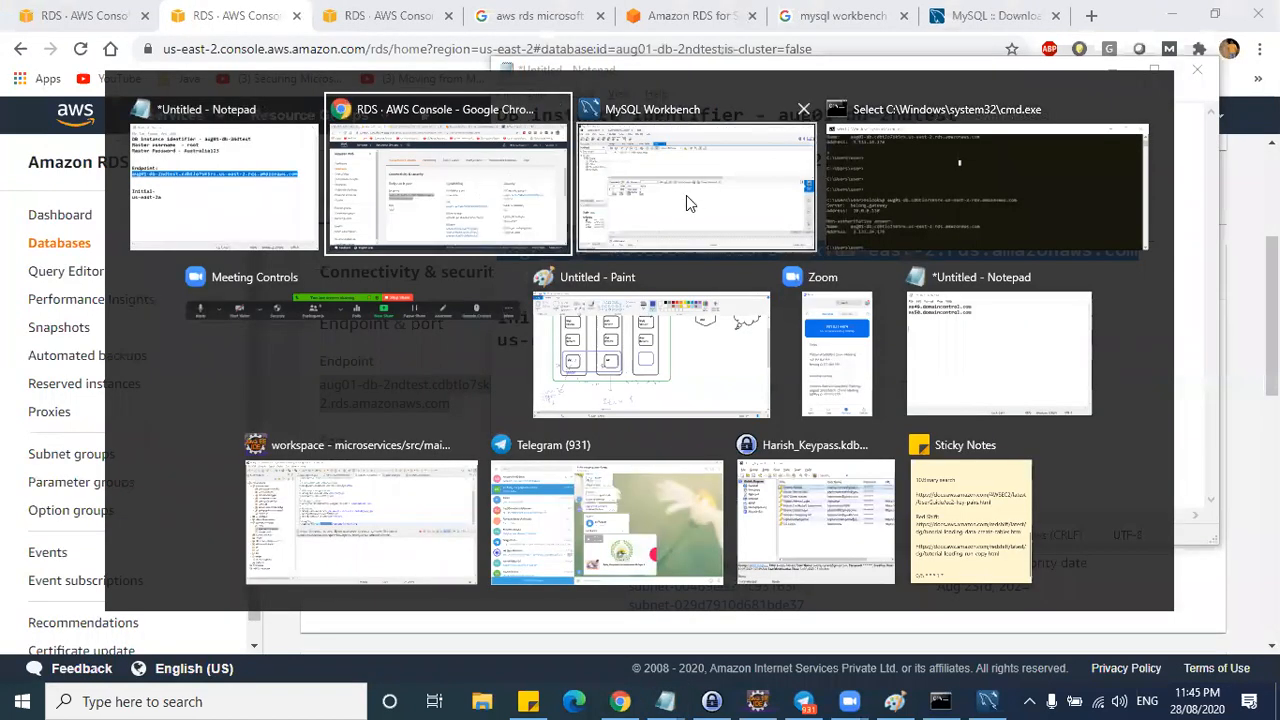
click(650, 195)
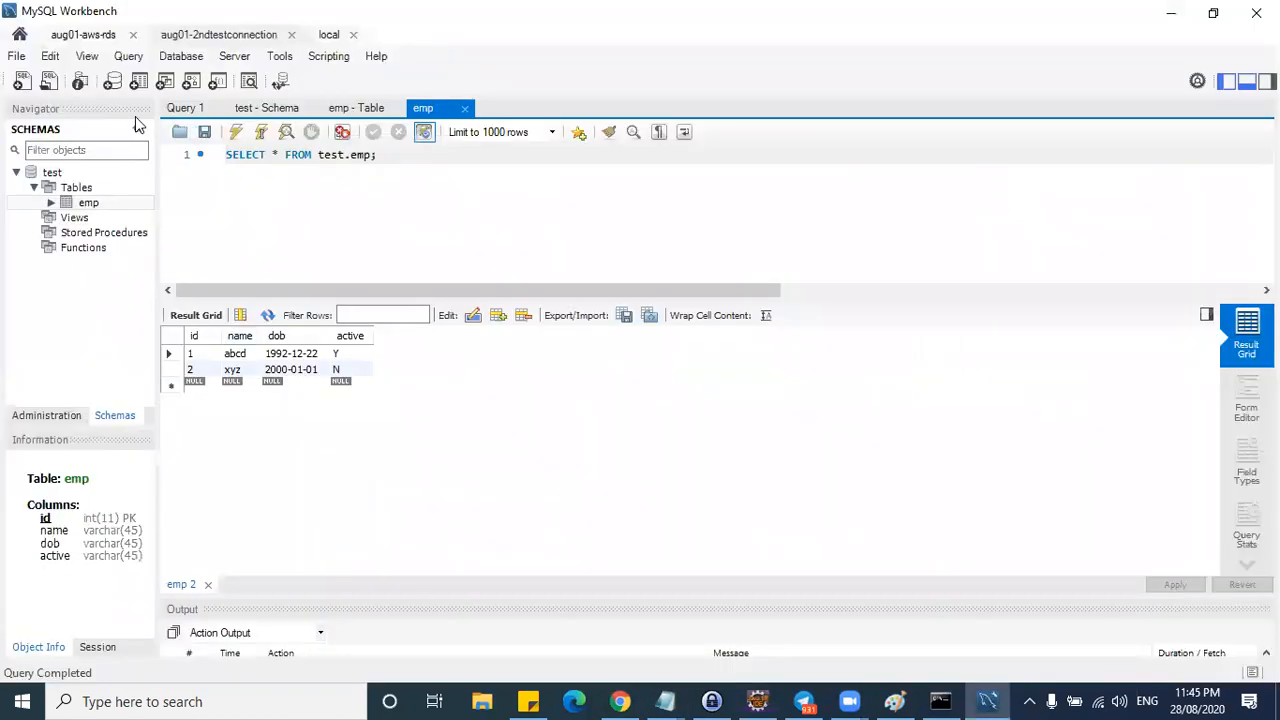
click(84, 203)
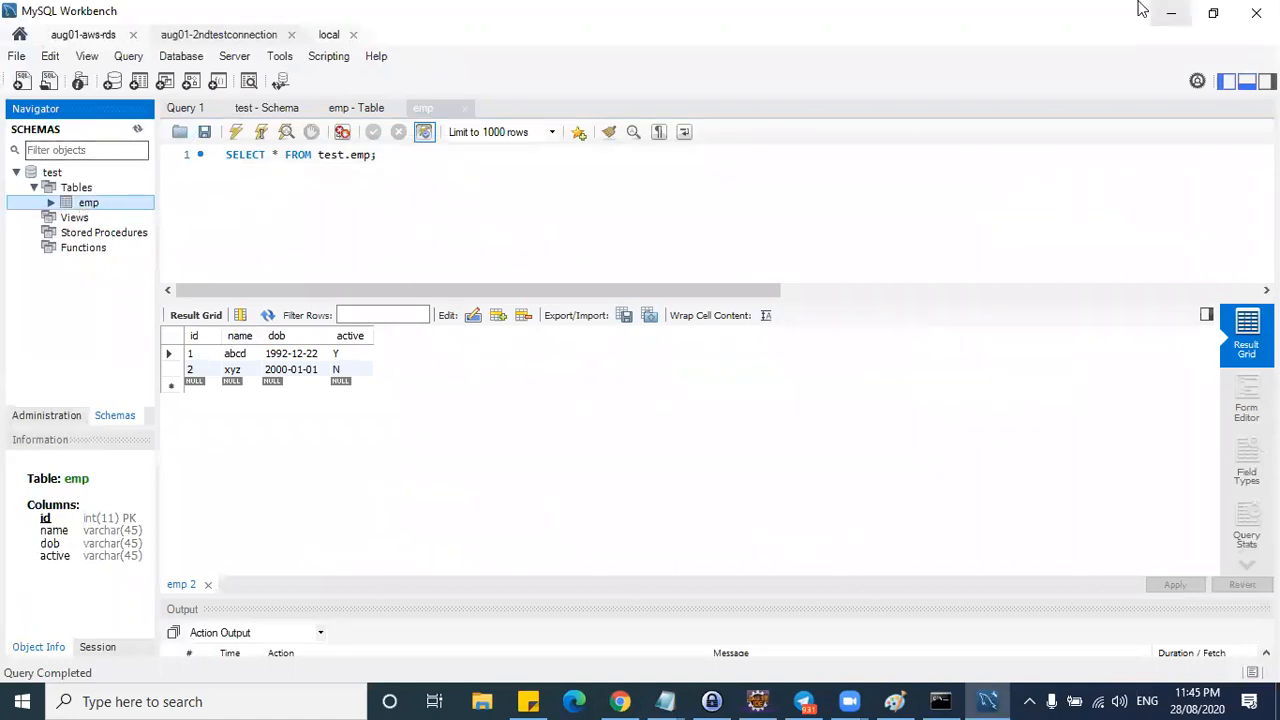
click(1170, 20)
Step: Switch to Command Prompt, clear the screen and run nslookup on the aug01-db-2ndtest endpoint
key(alt+Tab)
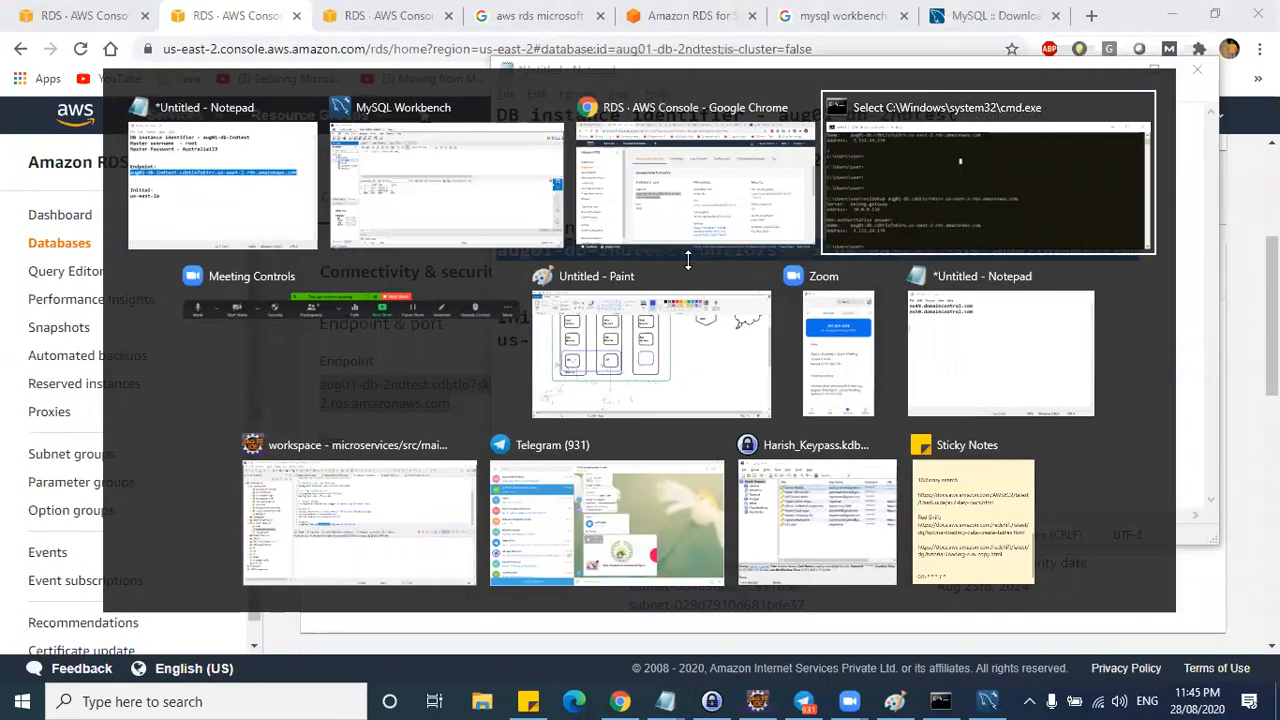
drag(512, 261, 567, 140)
click(562, 258)
text(cls)
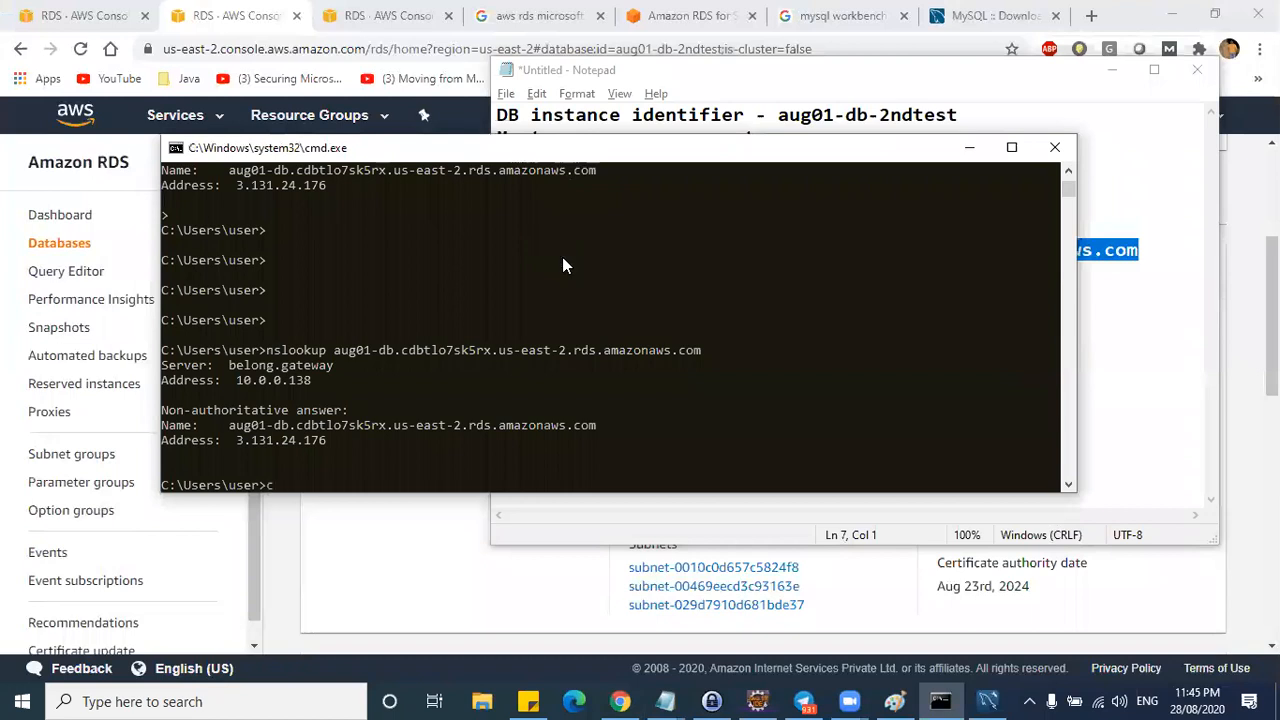
key(Return)
text(nsloo)
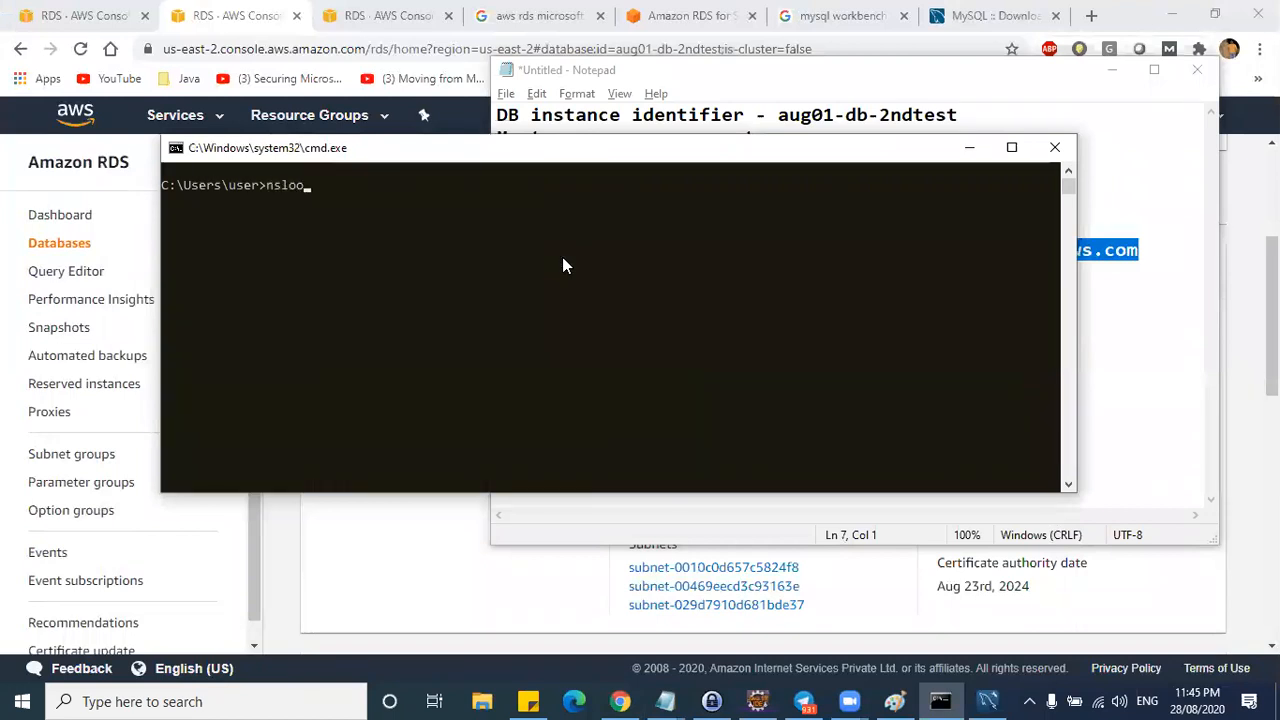
text(kup)
key(ctrl+v)
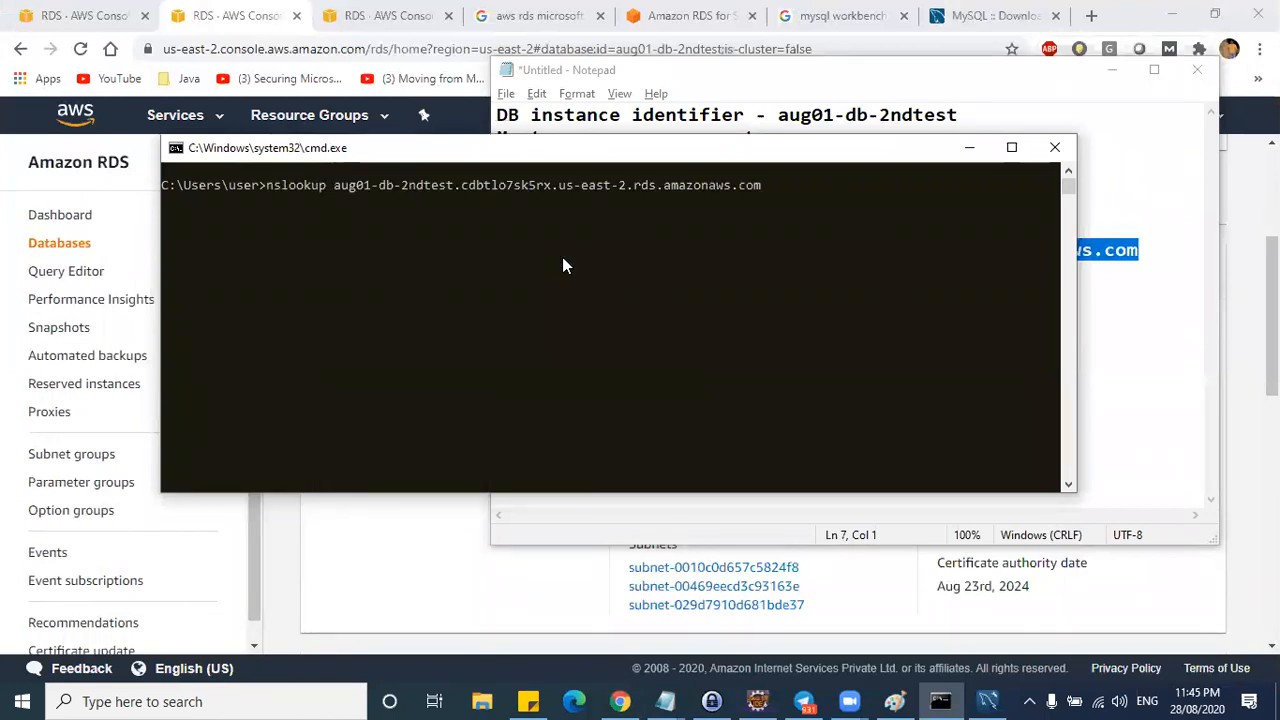
key(Return)
Step: Copy the non-authoritative answer from the nslookup output and paste it below us-east-2a in the Notepad notes
drag(668, 292, 137, 252)
key(ctrl+c)
key(alt+Tab)
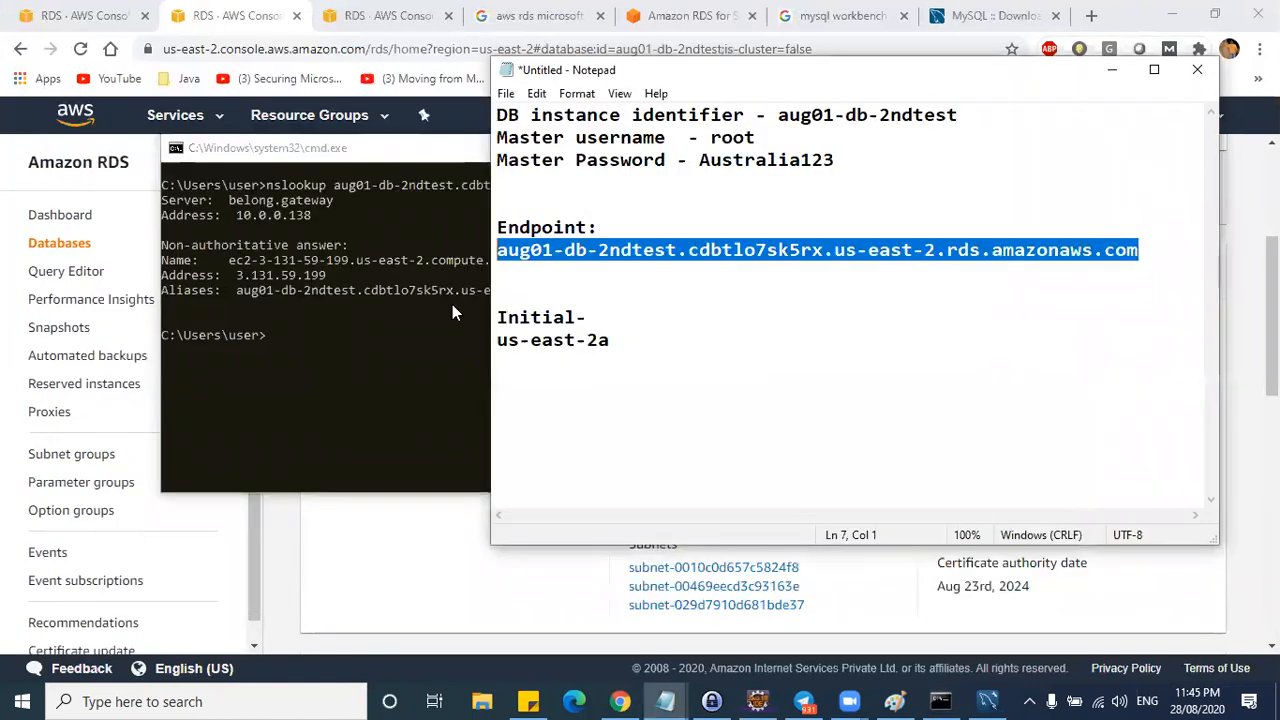
click(640, 344)
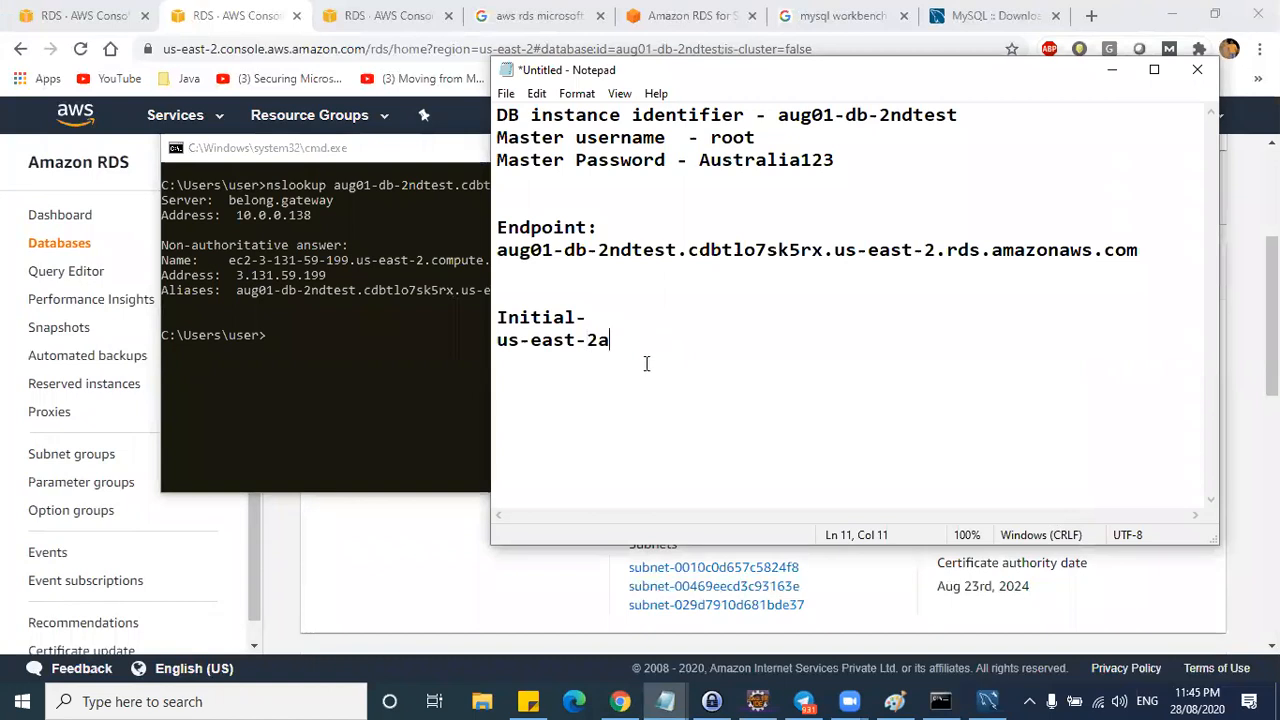
key(Return)
key(ctrl+v)
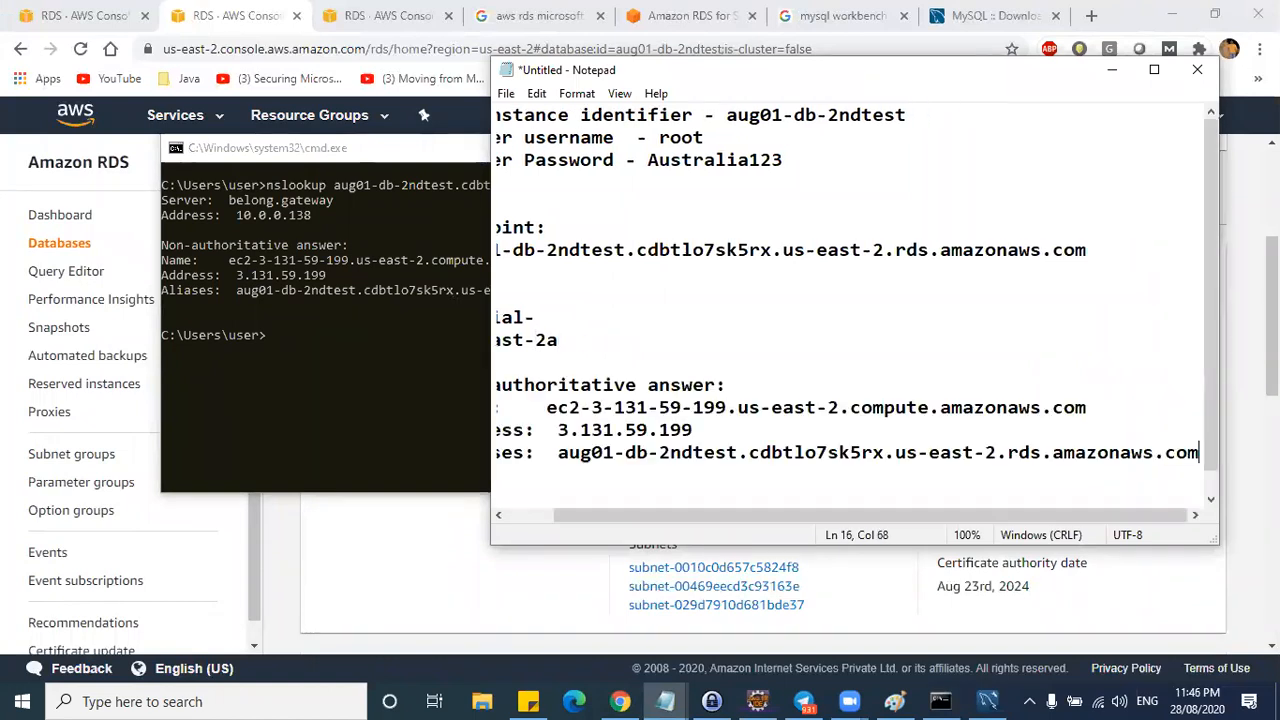
drag(602, 516, 546, 516)
Step: Review the availability zone in the RDS console, the lookup output in Command Prompt and the emp table in MySQL Workbench
click(465, 586)
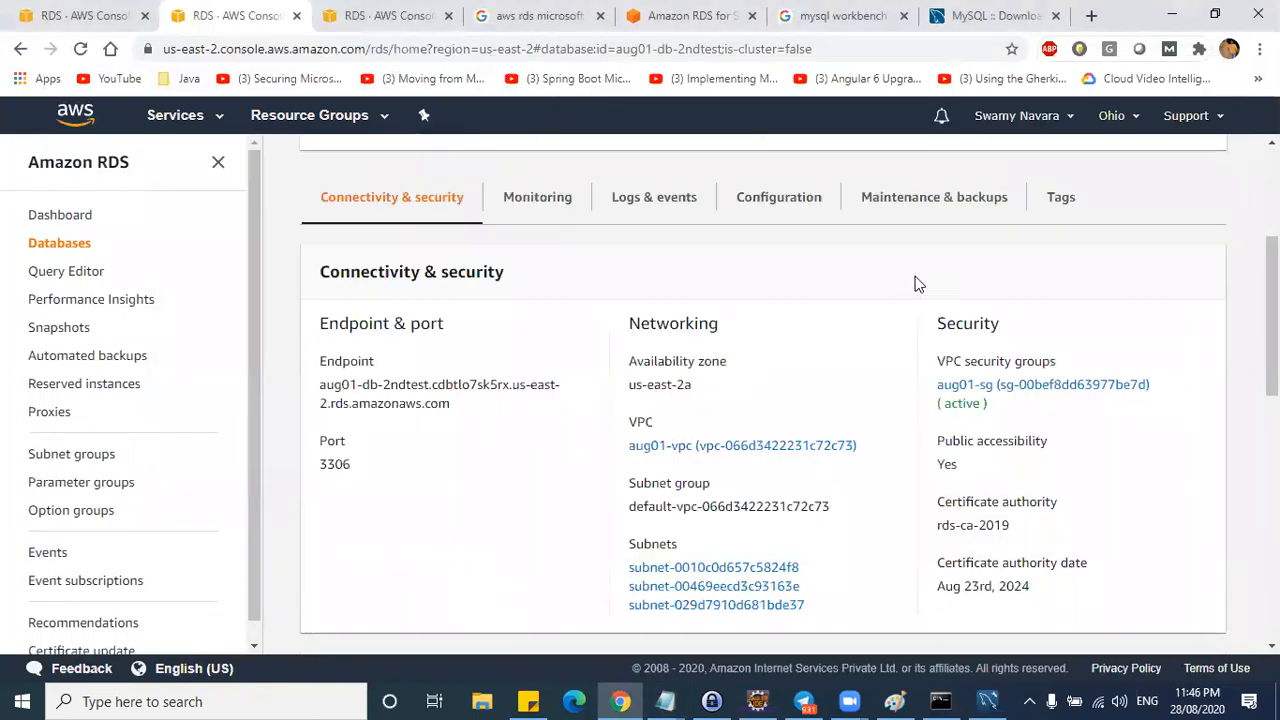
drag(705, 386, 639, 355)
click(755, 355)
key(alt+Tab)
click(693, 198)
click(638, 386)
key(alt+Tab)
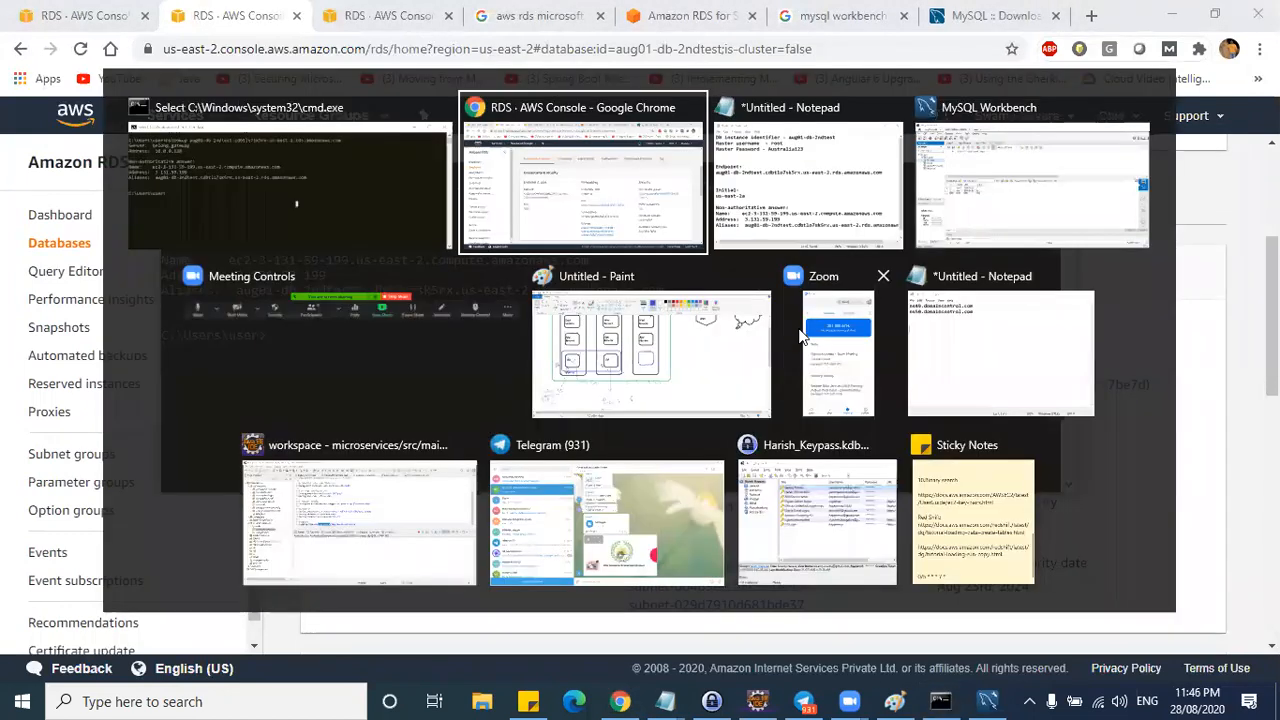
click(981, 197)
Step: Switch to the Notepad notes and extend the "Initial-" heading with "Before restart of the RDS - (Primary)"
key(alt+Tab)
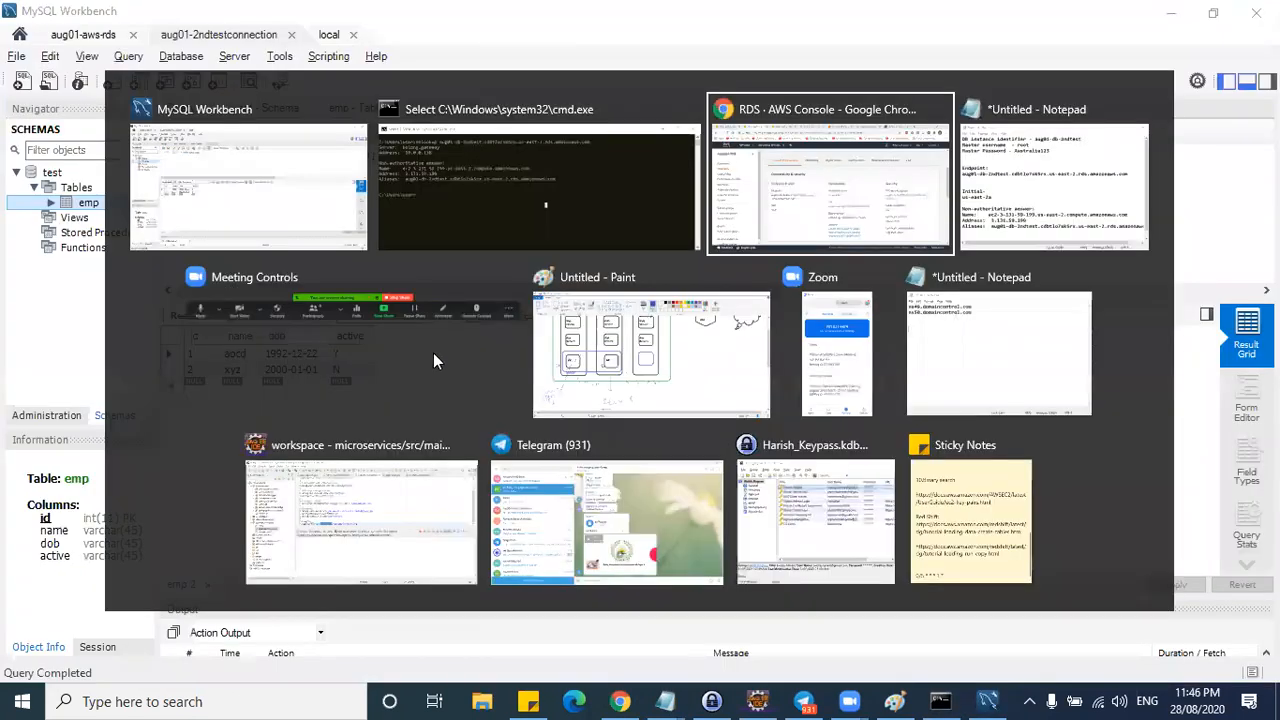
click(1025, 182)
click(612, 322)
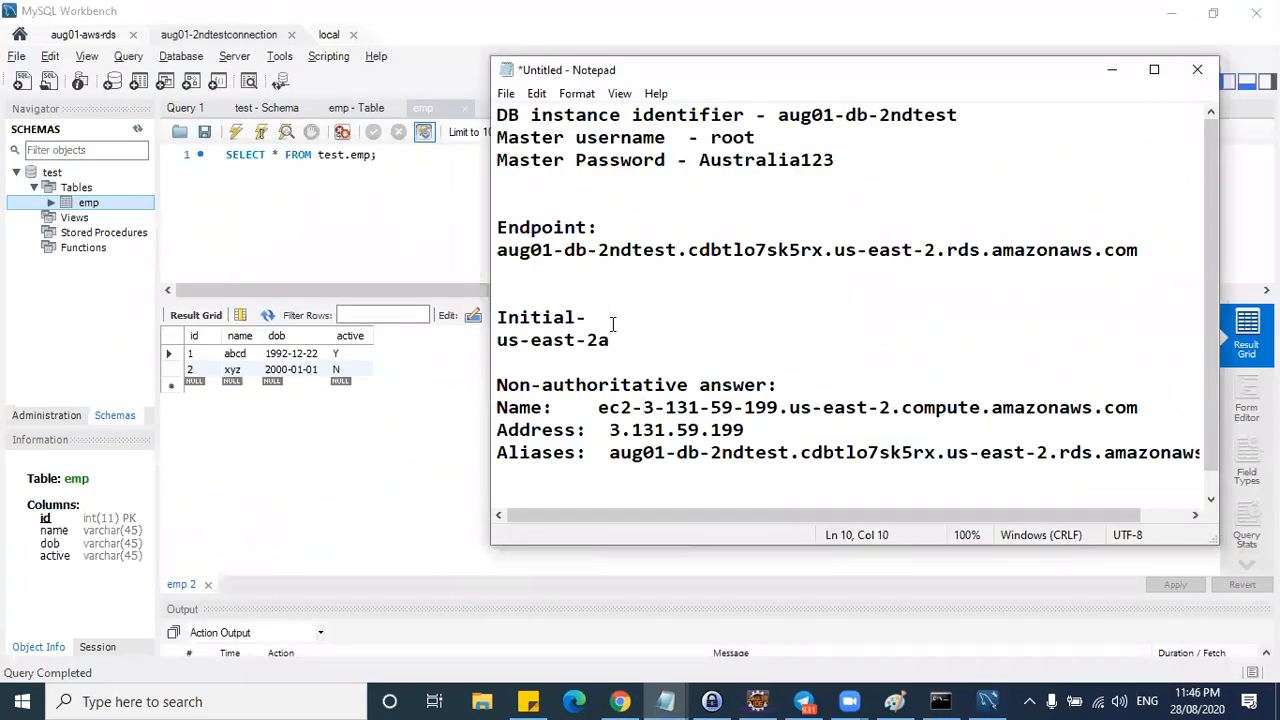
text(Before restart of the machine)
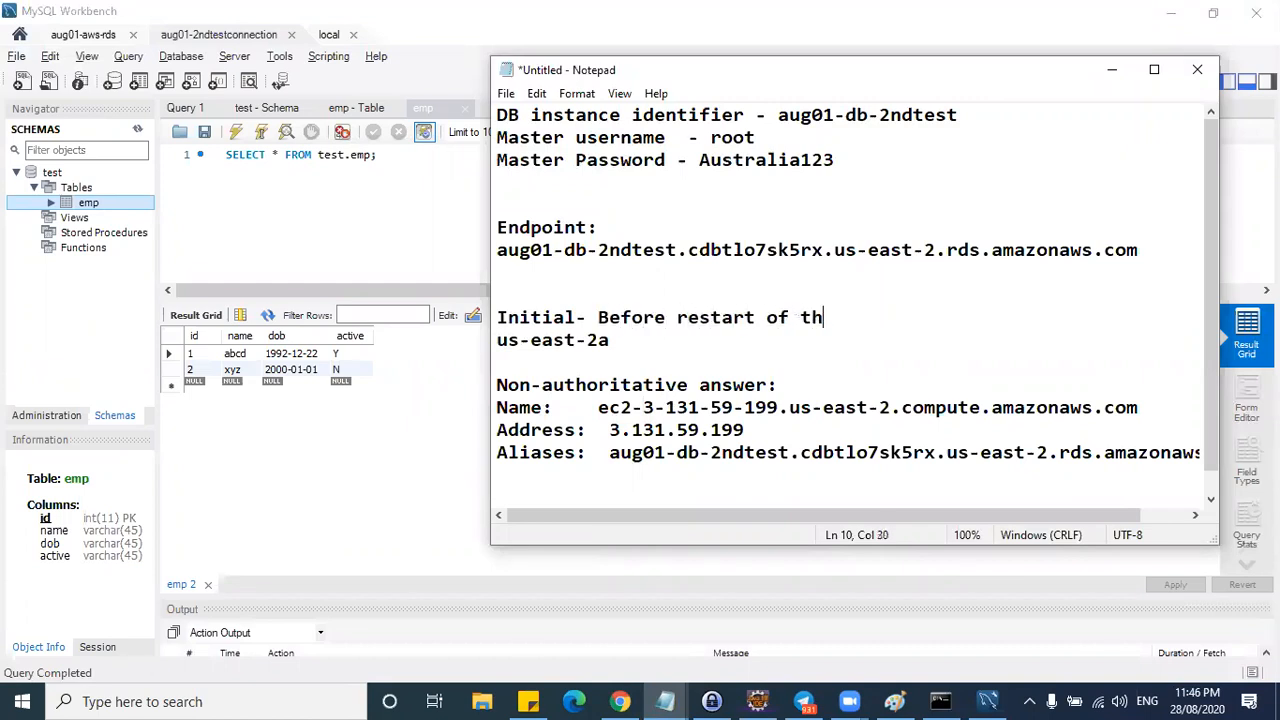
key(BackSpace)
key(BackSpace)
key(BackSpace)
key(BackSpace)
key(BackSpace)
key(BackSpace)
text(RDS - (Primary)
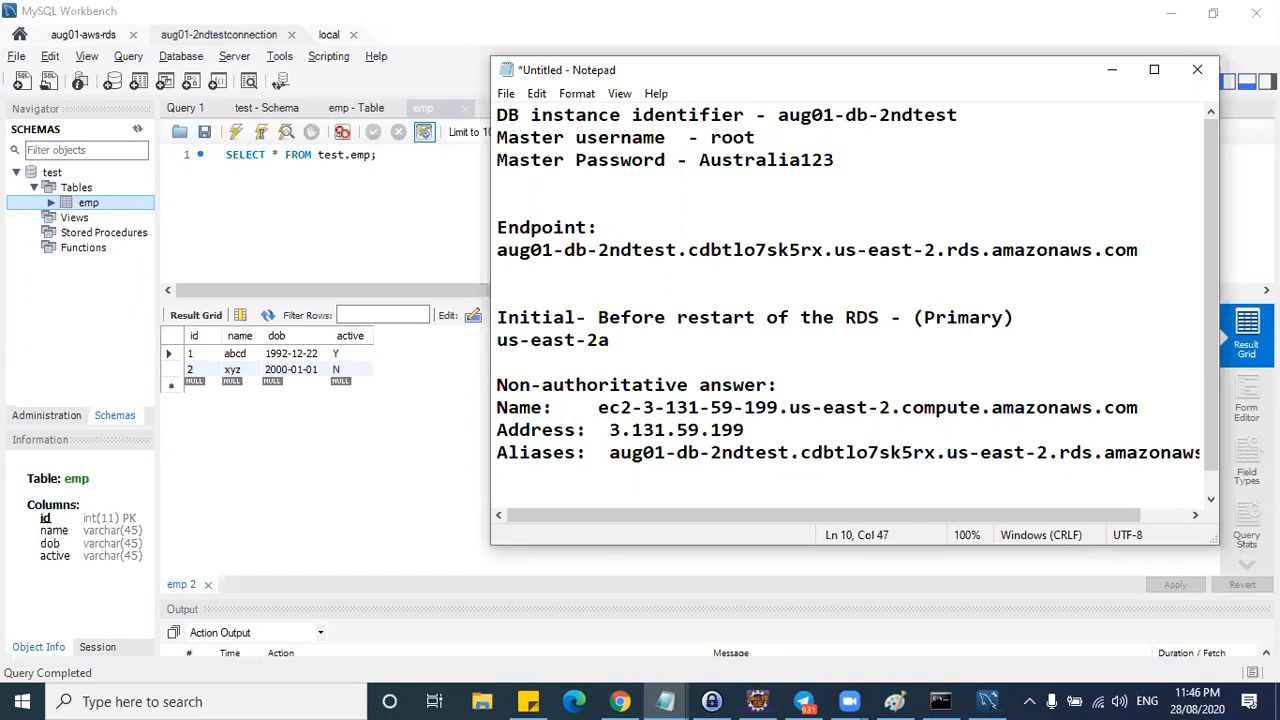
Step: Add the heading "After restart of the RDS -" below the pasted lookup answer, followed by blank lines
scroll(646, 343, down, 1)
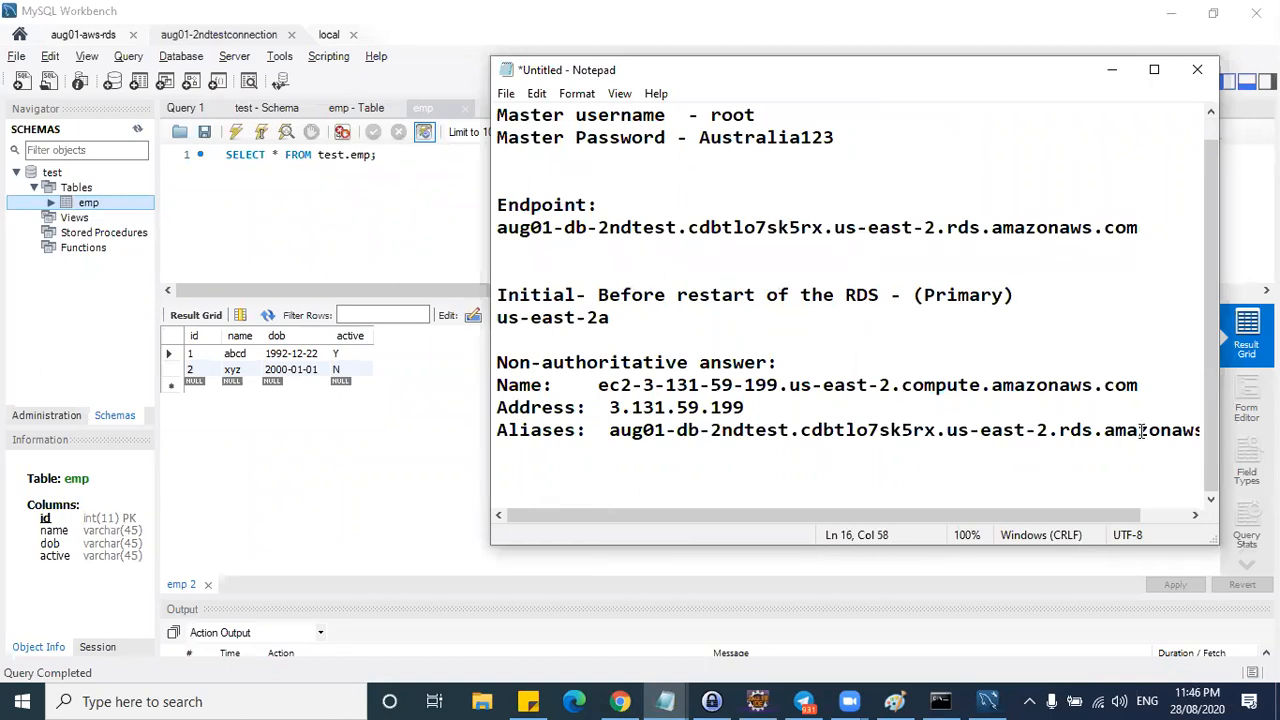
key(Return)
key(Return)
key(Return)
text(After resta)
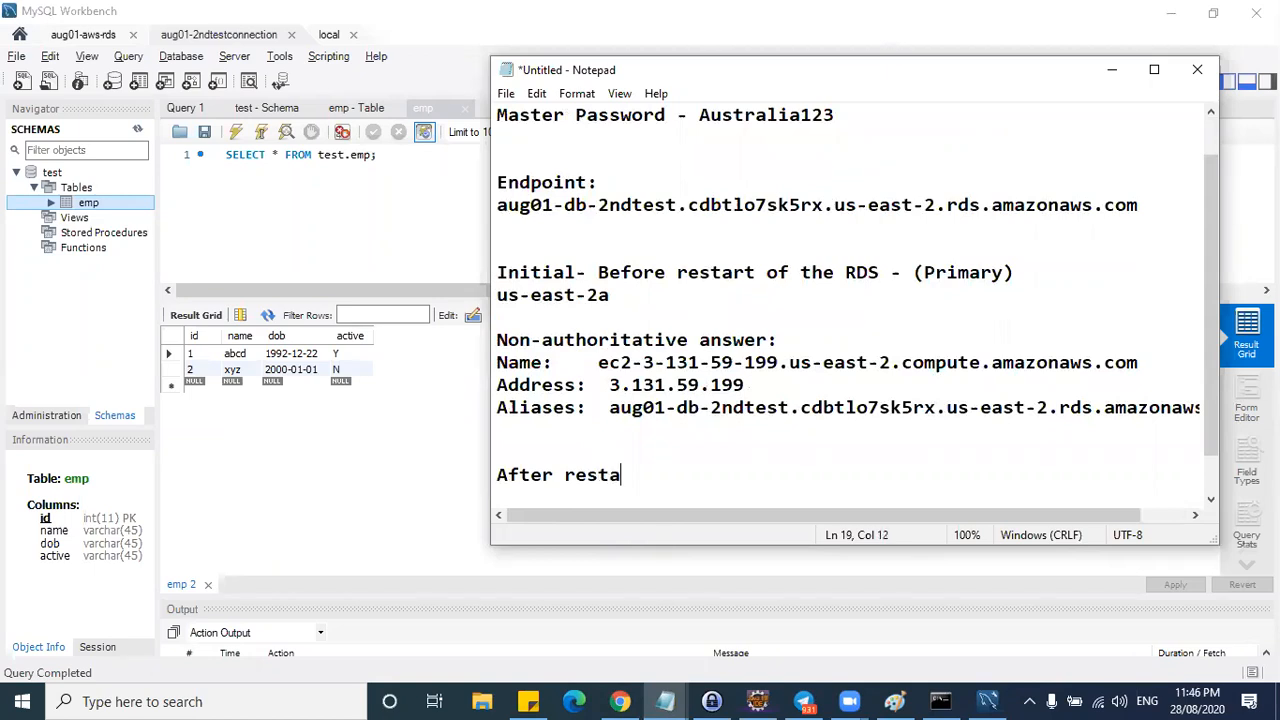
text(rt of the RDS -)
key(Return)
key(Return)
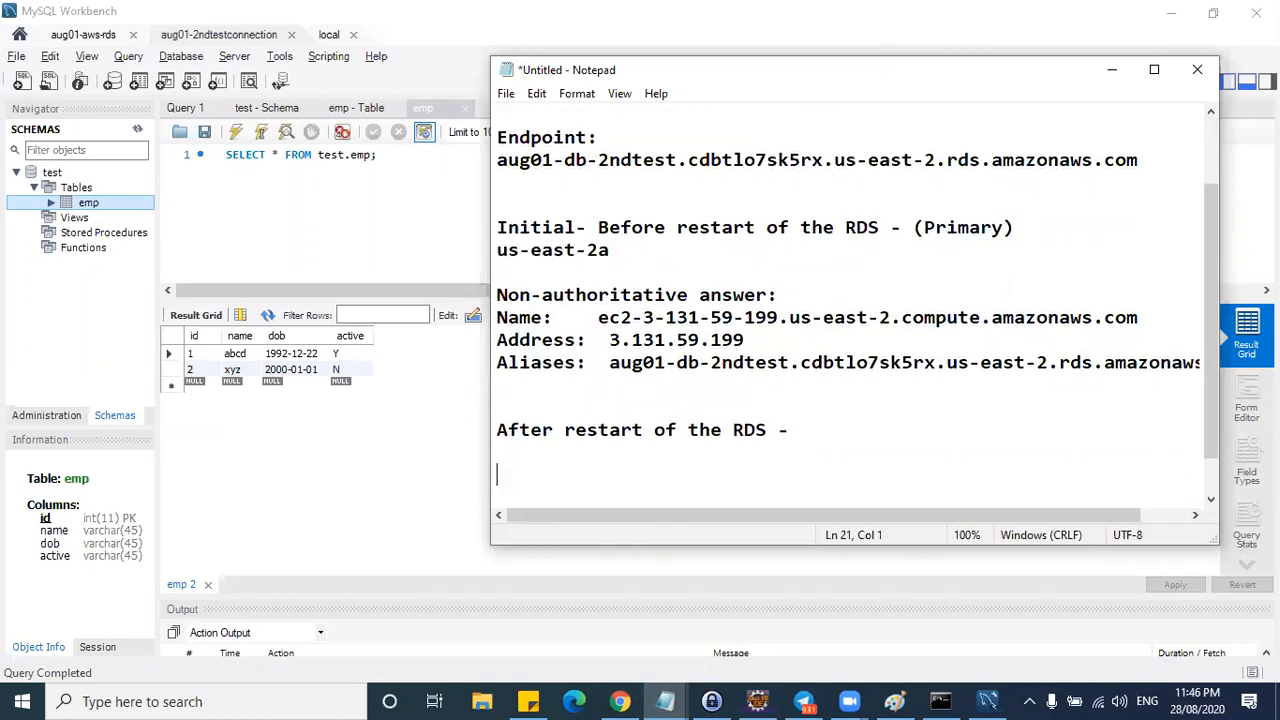
Step: Switch to the RDS console in Chrome, check the aug01-db-2ndtest summary and return to the Databases list
key(alt+Tab)
click(808, 203)
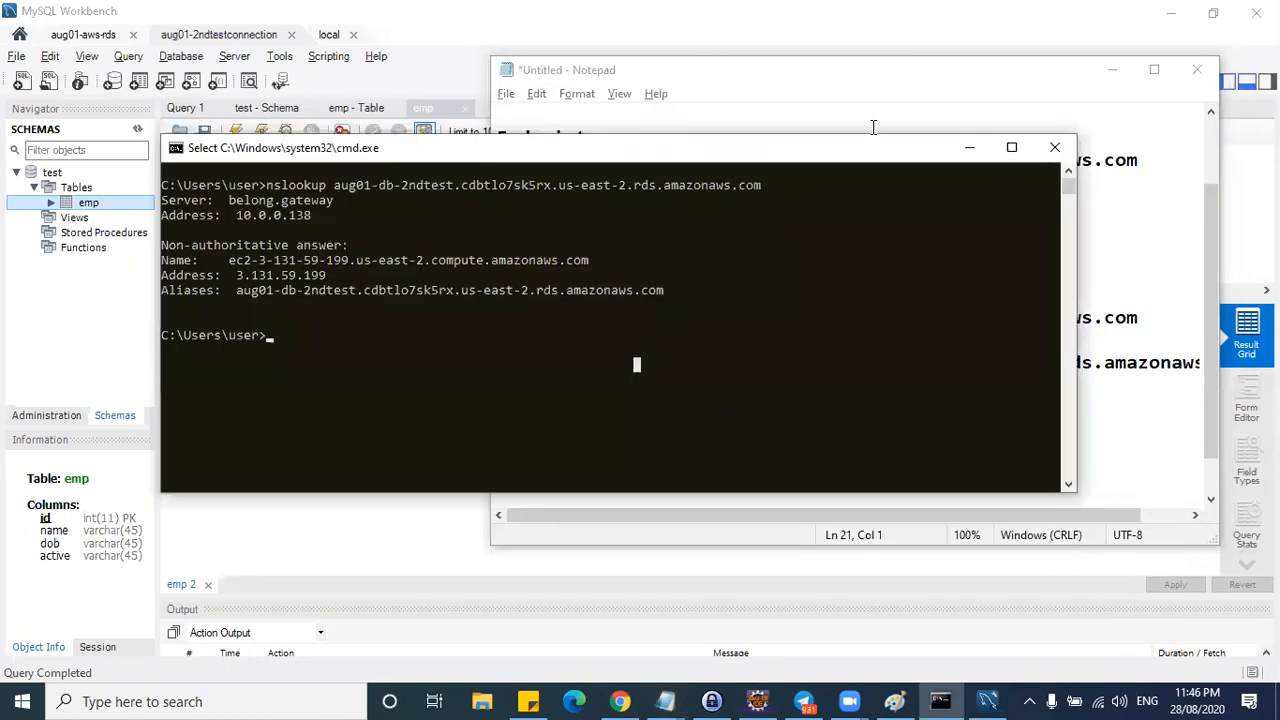
key(alt+Tab)
key(alt+Tab)
key(alt+Tab)
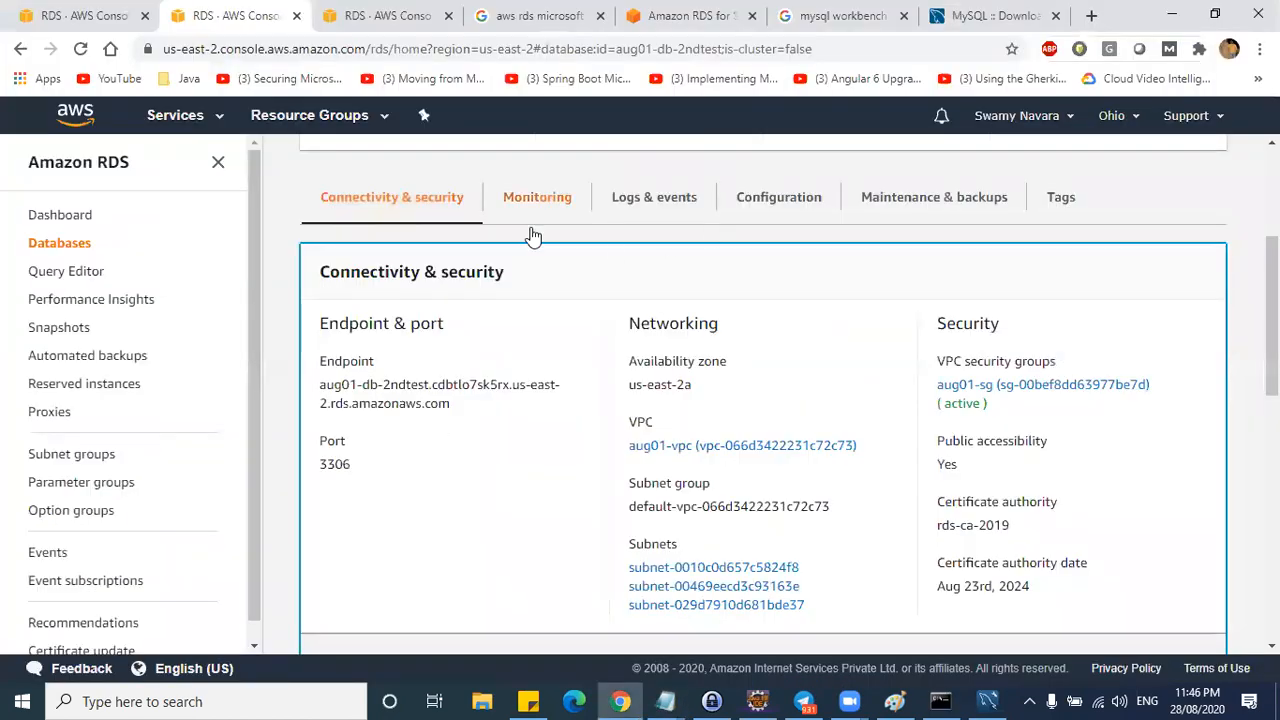
scroll(646, 288, up, 3)
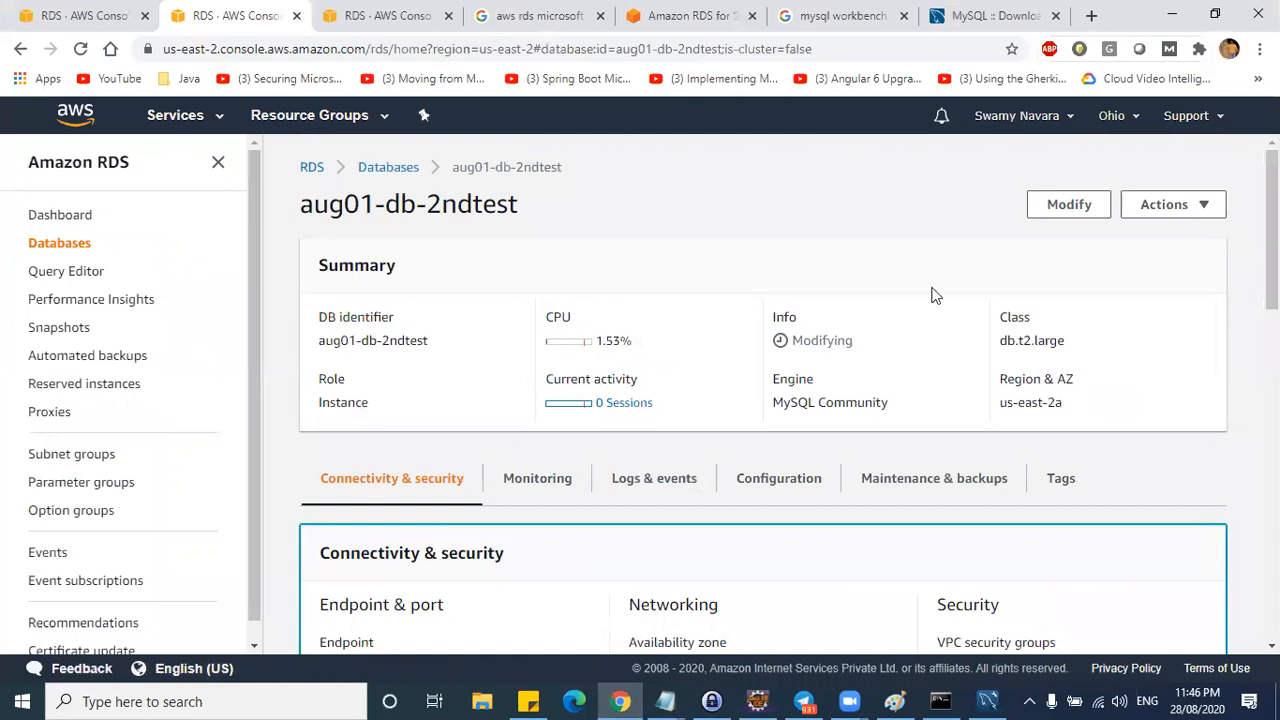
click(388, 167)
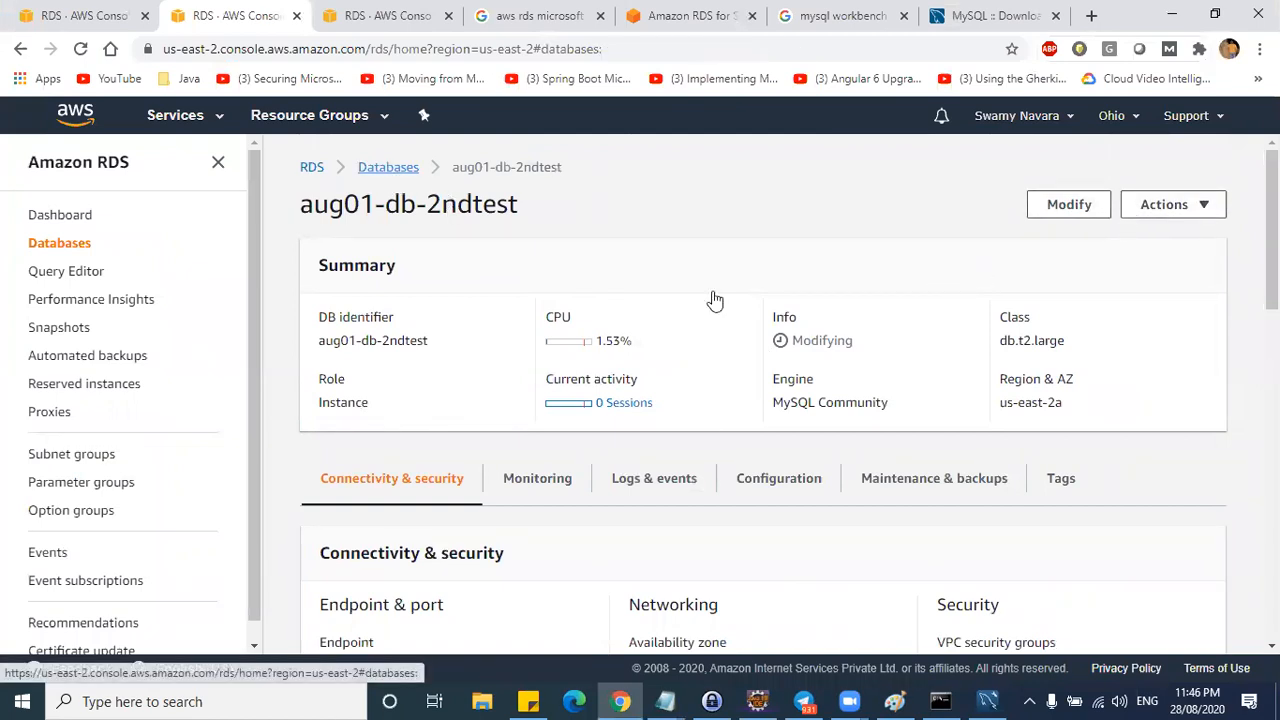
Step: Refresh the Databases list and check the zone and status columns of aug01-db-2ndtest
drag(728, 390, 953, 245)
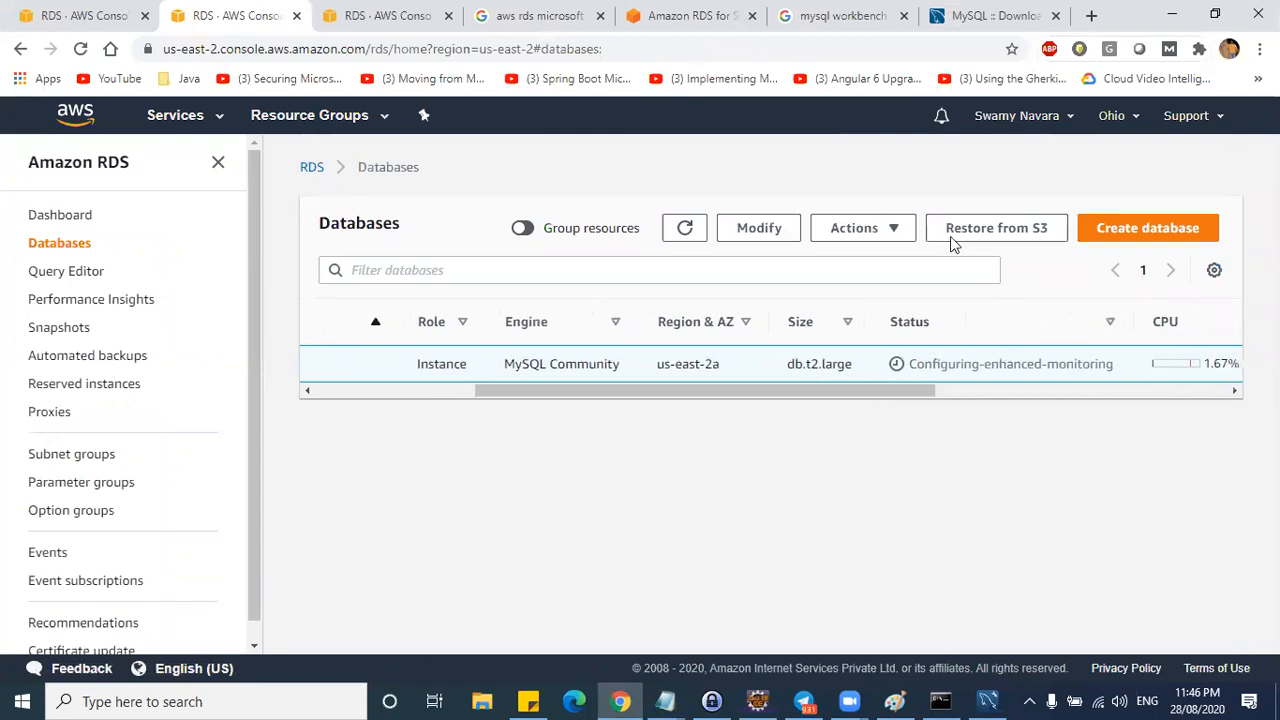
click(700, 233)
drag(1109, 367, 534, 385)
drag(651, 391, 830, 391)
click(969, 364)
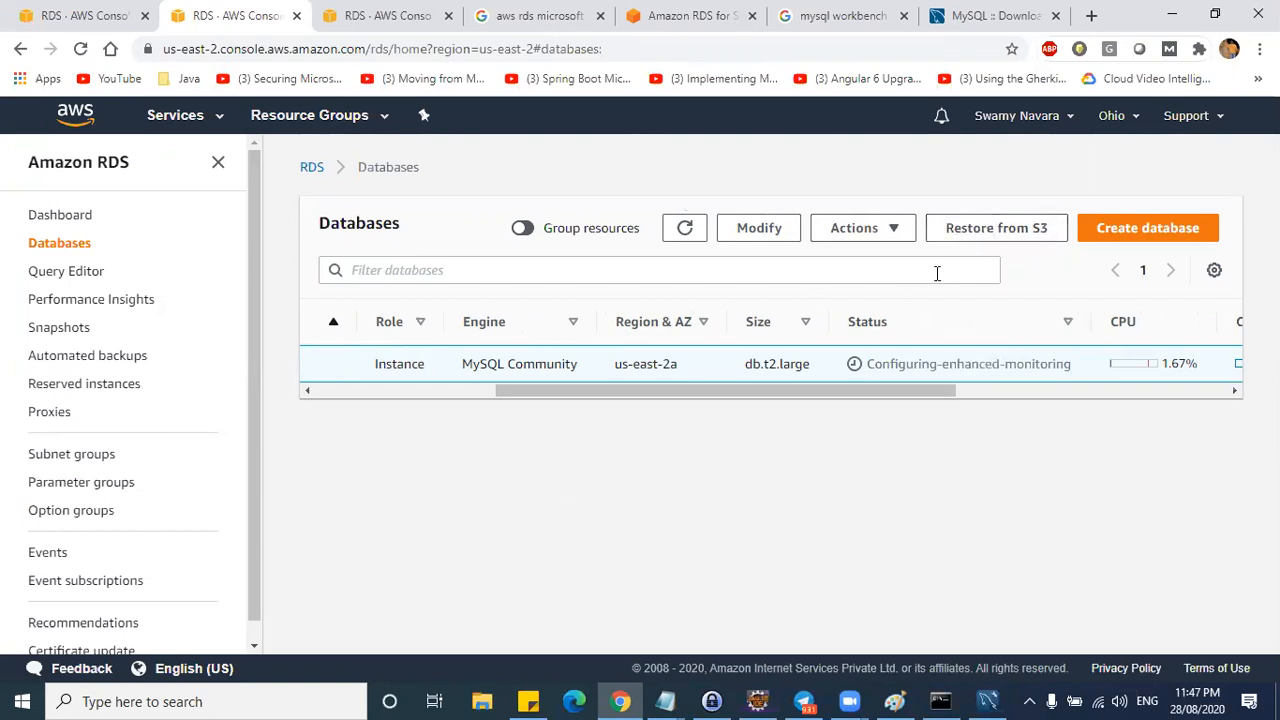
Step: Refresh the Databases list and check the status of aug01-db-2ndtest and whether its Reboot action is available
click(684, 228)
click(684, 228)
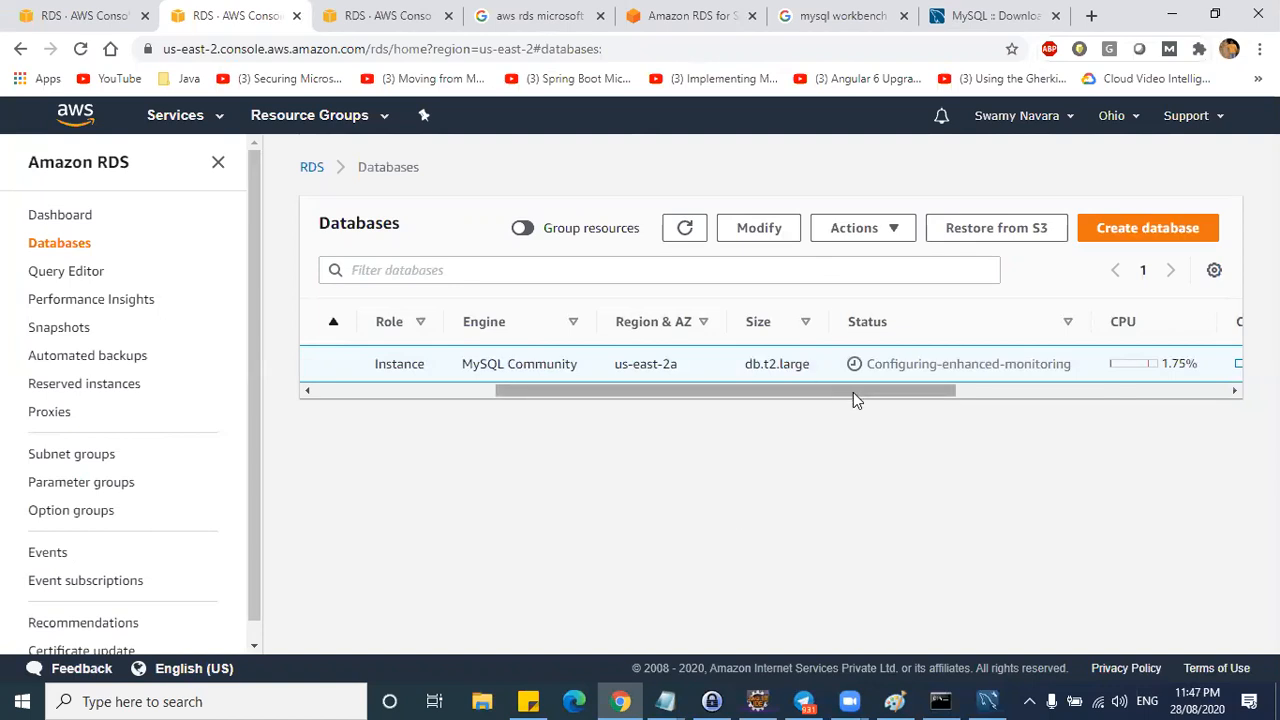
drag(853, 392, 504, 392)
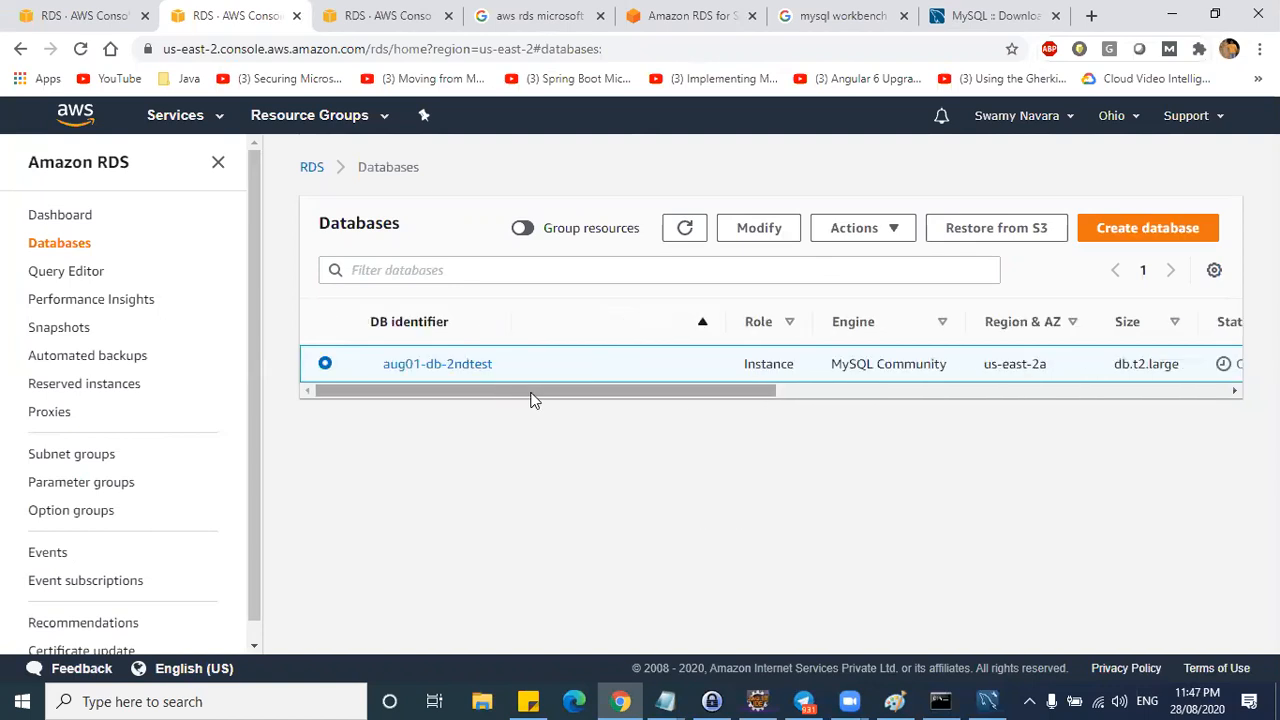
click(872, 234)
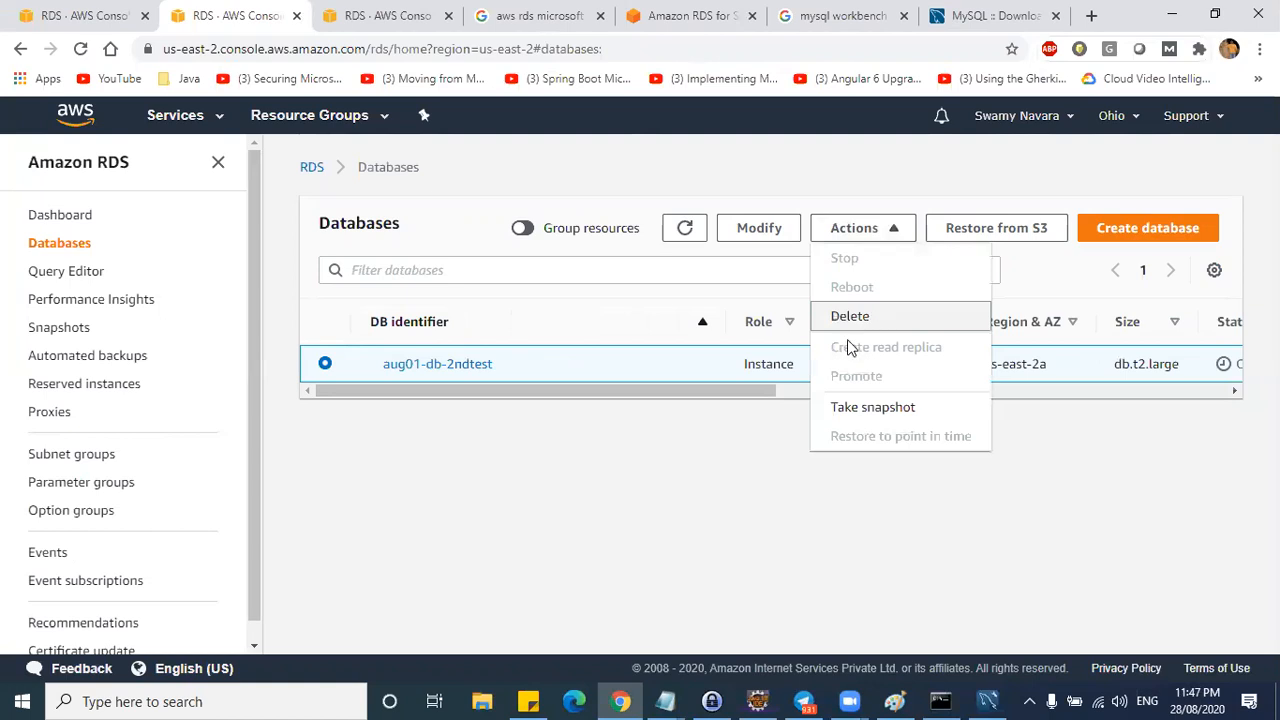
click(766, 363)
click(849, 229)
click(926, 452)
drag(760, 392, 815, 366)
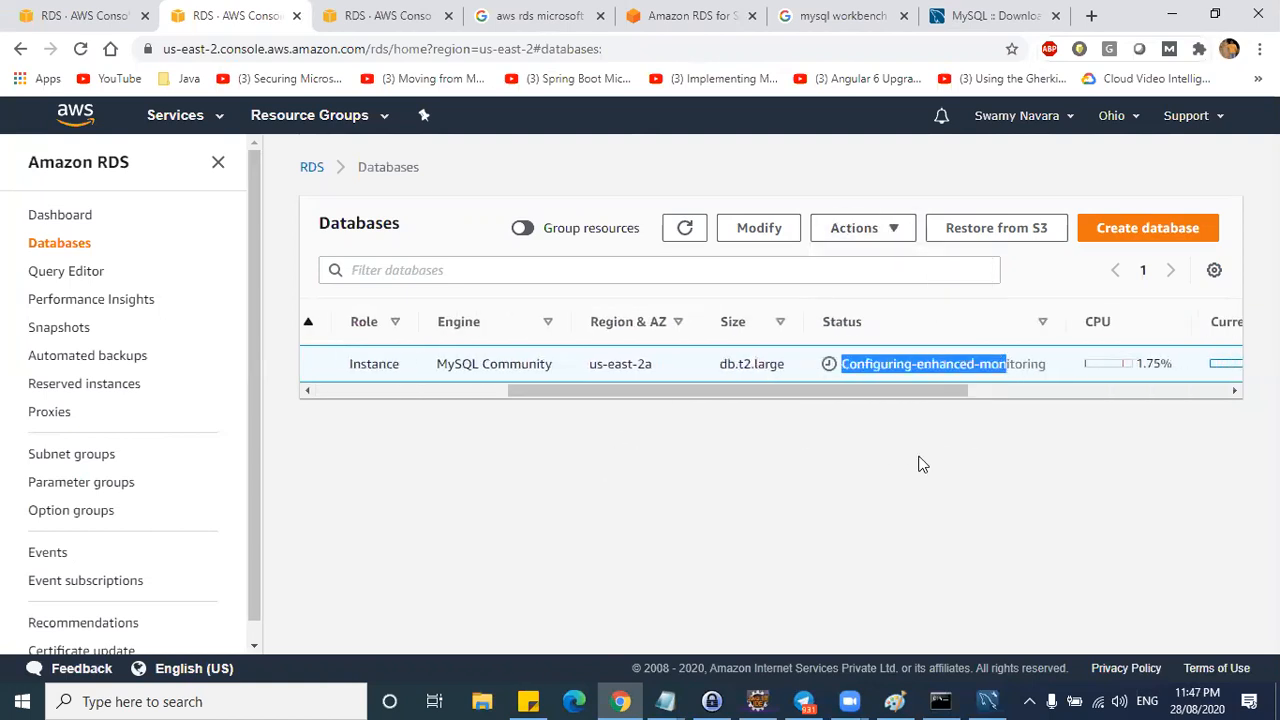
click(849, 229)
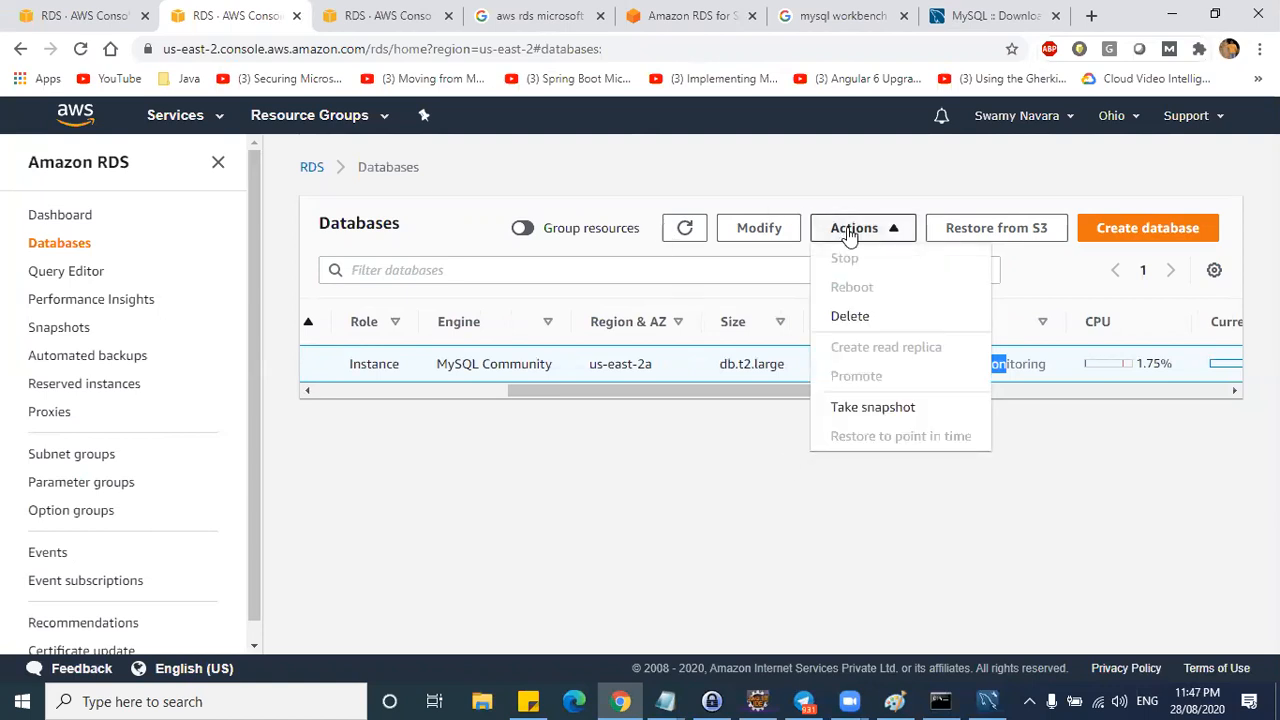
click(800, 480)
drag(1051, 370, 833, 373)
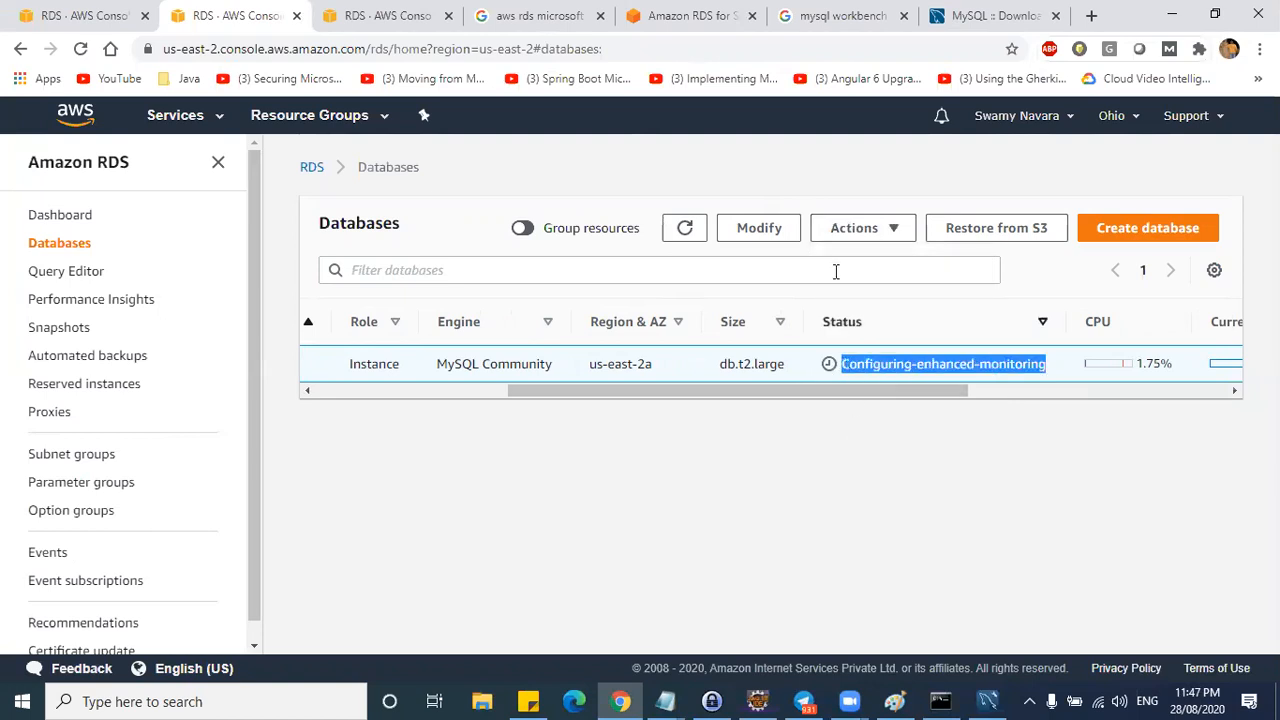
Step: Minimize the Chrome and command prompt windows to get back to the Paint architecture diagram and the Notepad notes
click(1002, 698)
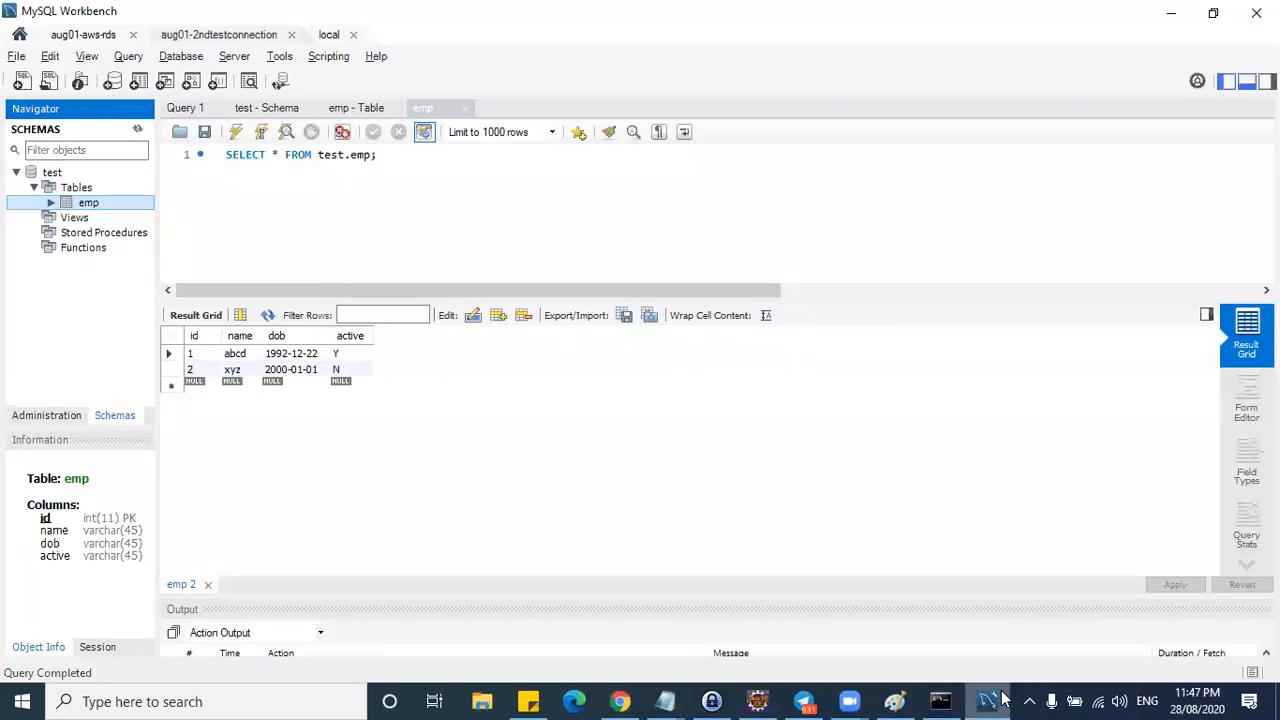
click(1002, 698)
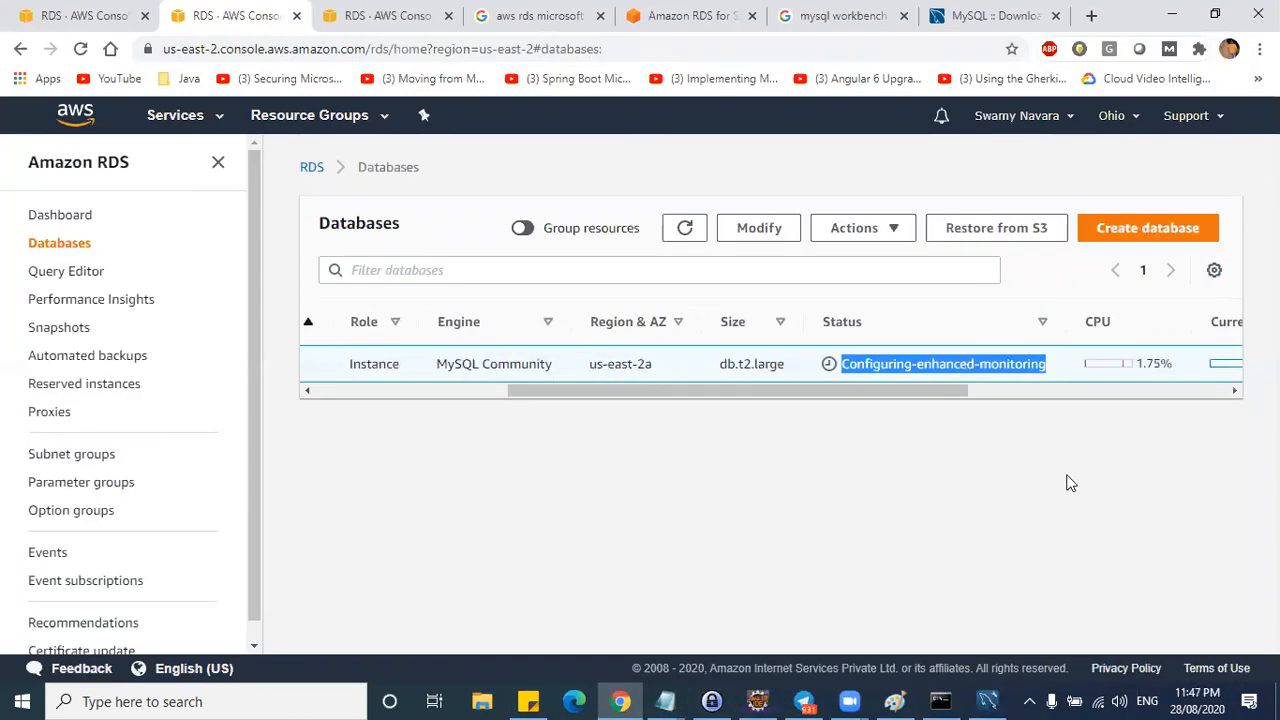
click(1170, 11)
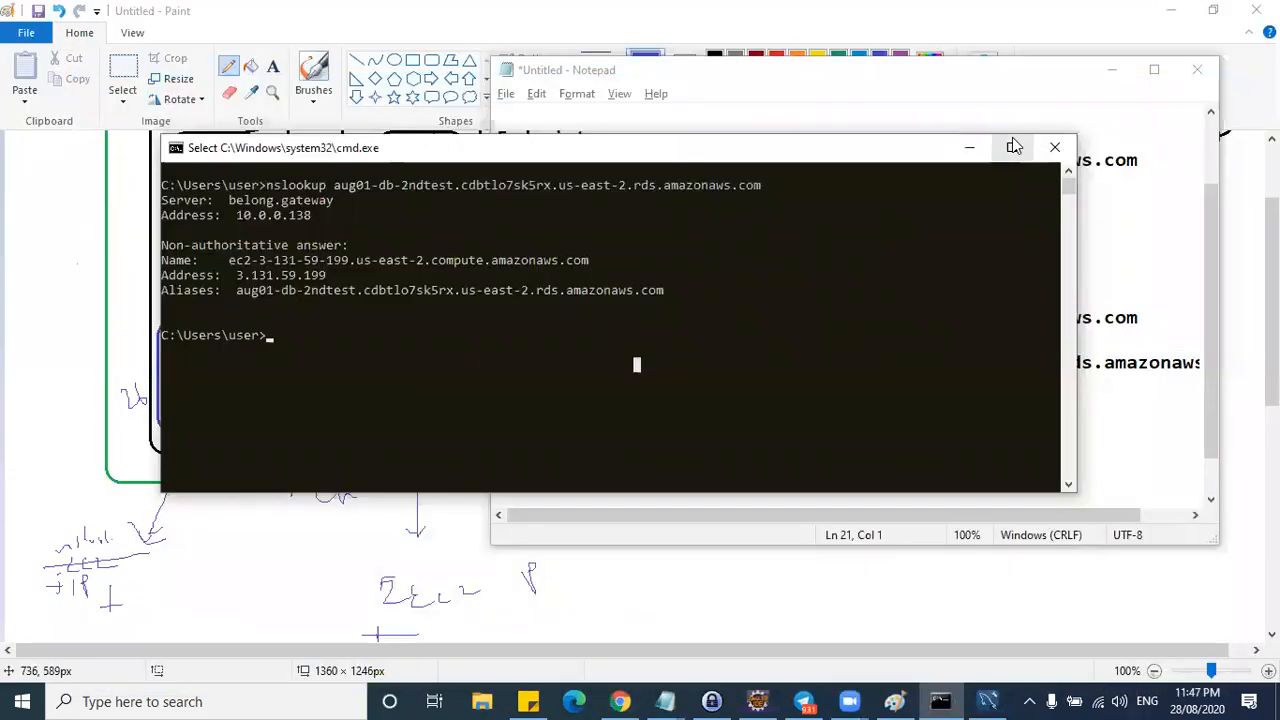
click(360, 364)
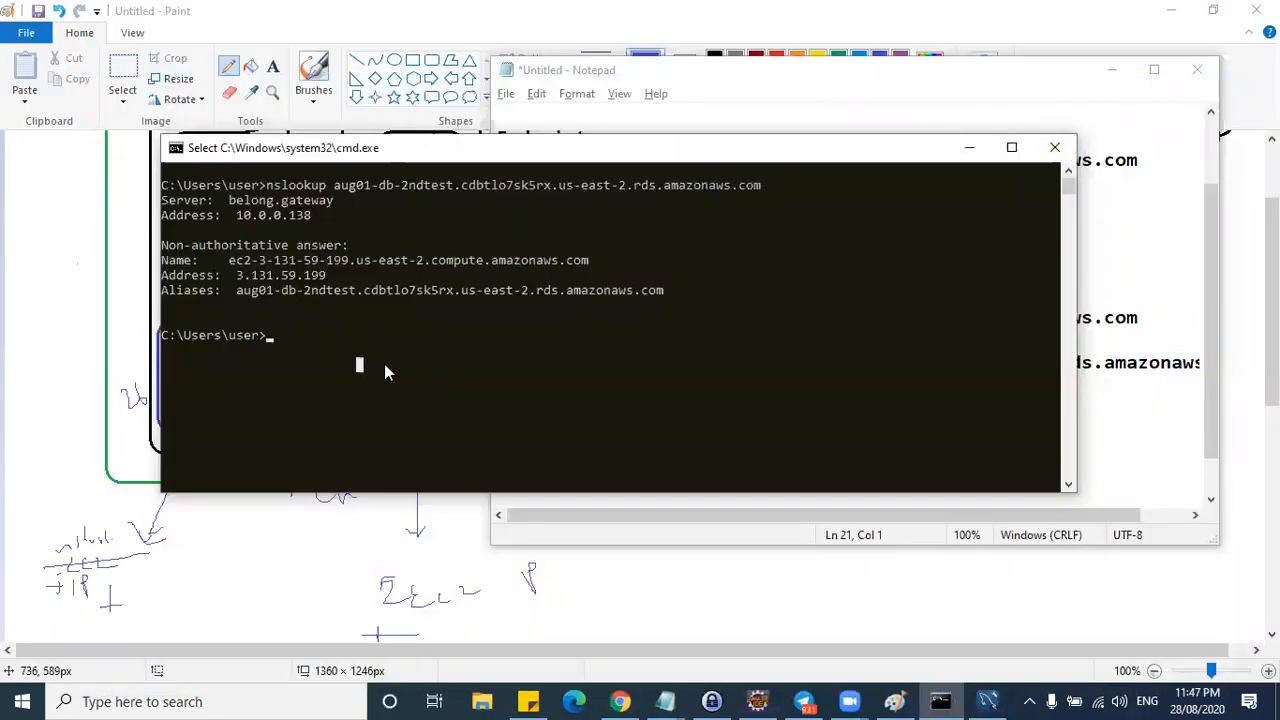
click(969, 147)
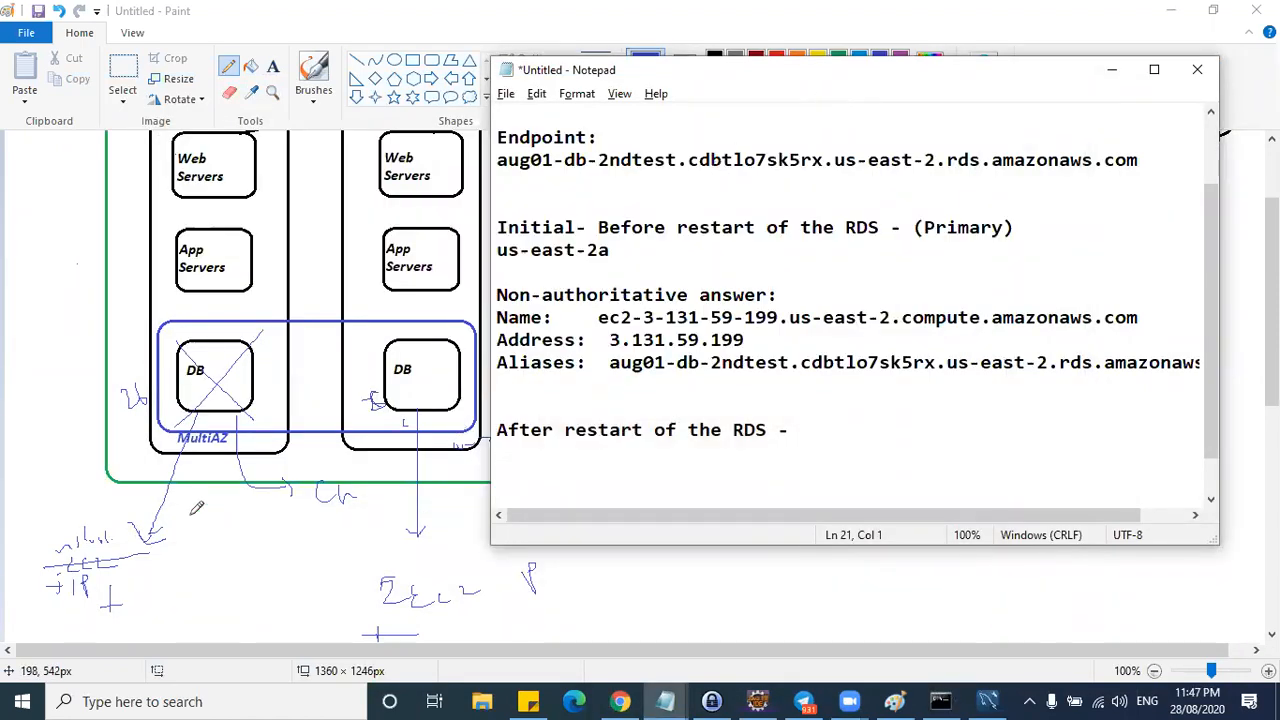
Step: Undo the latest freehand pencil marks around the DB boxes in the Paint diagram and minimize Paint
click(214, 487)
key(ctrl+z)
key(ctrl+z)
key(ctrl+z)
key(ctrl+z)
key(ctrl+z)
key(ctrl+z)
key(ctrl+z)
key(ctrl+z)
key(ctrl+z)
key(ctrl+z)
key(ctrl+z)
key(ctrl+z)
key(ctrl+z)
key(ctrl+z)
key(ctrl+z)
key(ctrl+z)
key(ctrl+z)
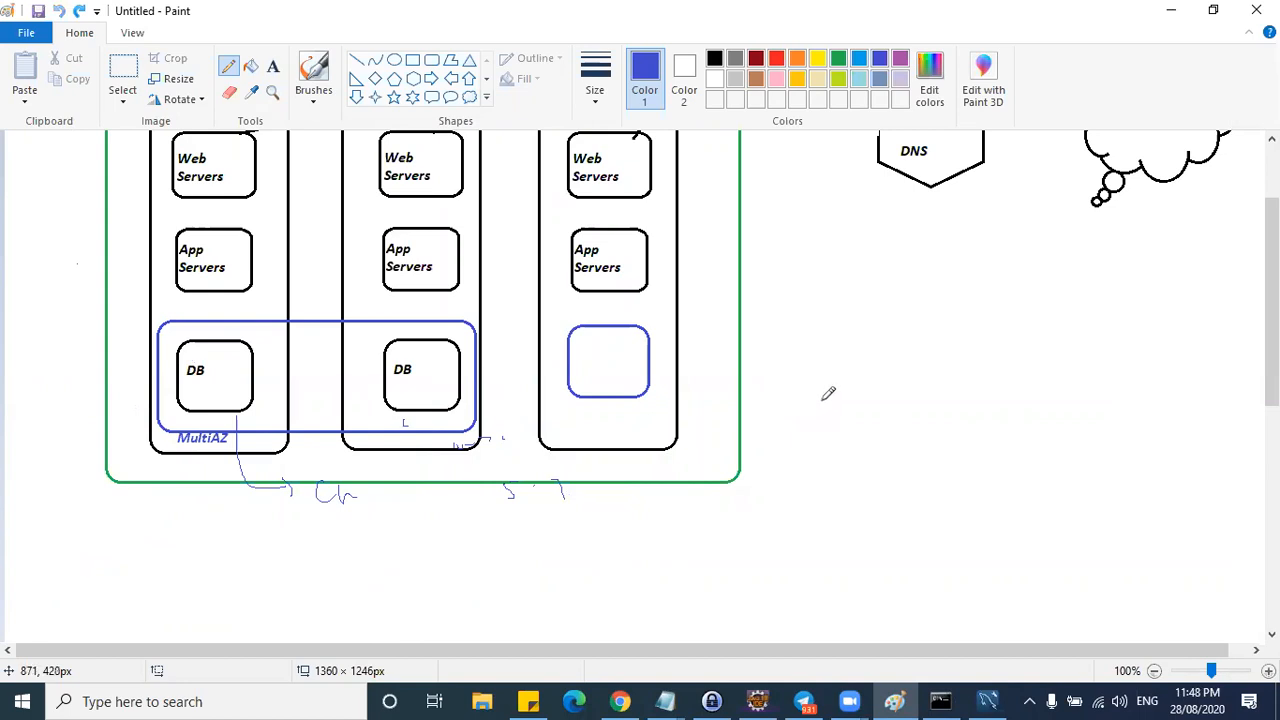
key(ctrl+s)
key(Escape)
scroll(1000, 275, up, 3)
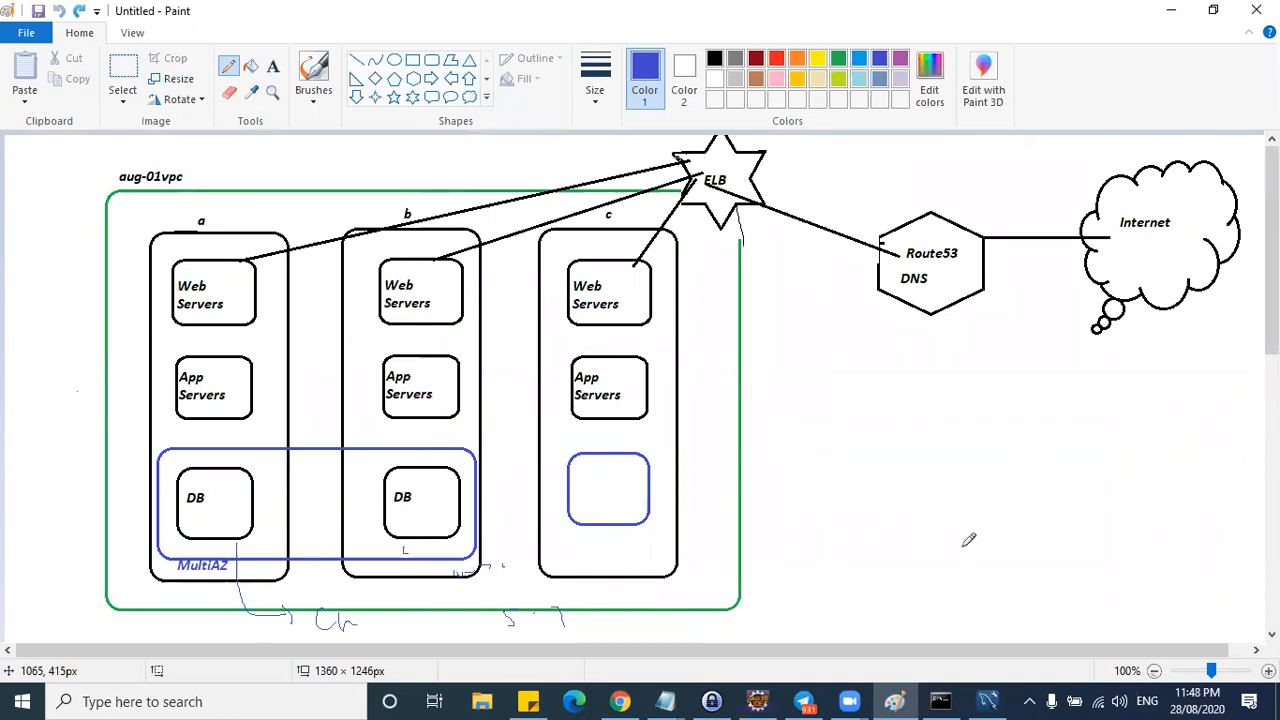
click(1171, 10)
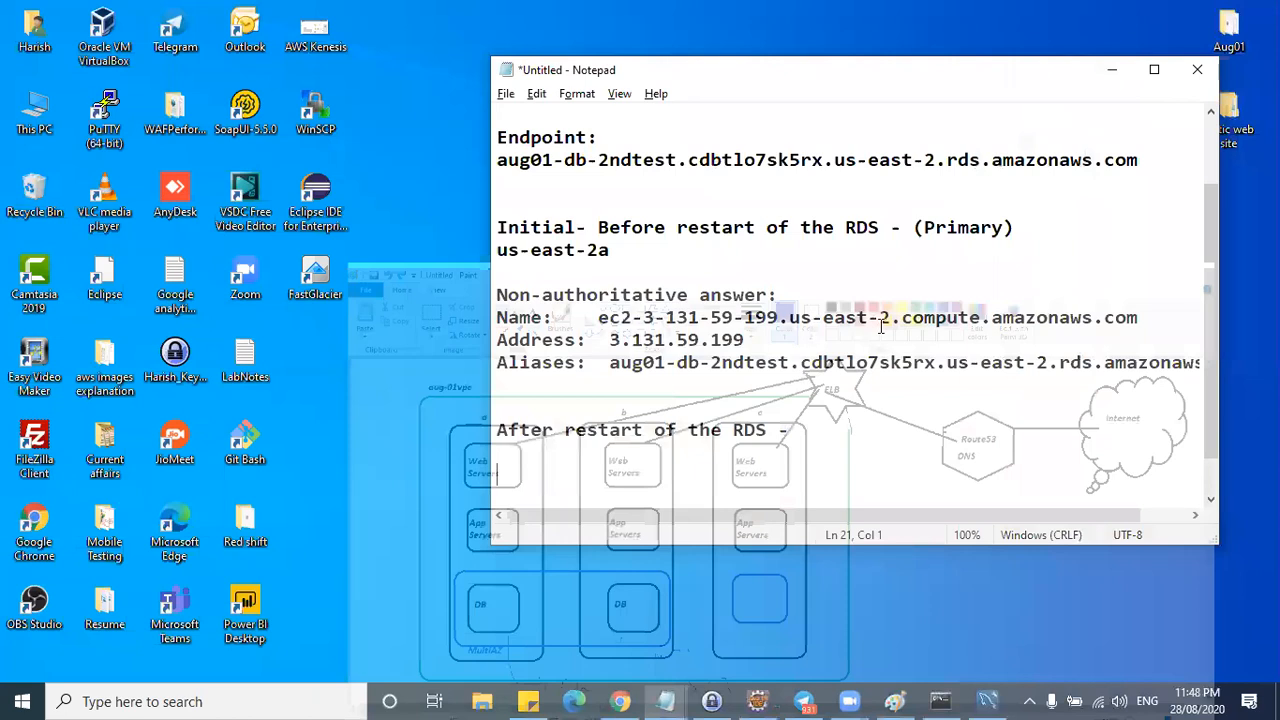
Step: Move the Notepad window slightly and review the "After restart of the RDS -" heading and the recorded address and alias lines
drag(801, 431, 531, 431)
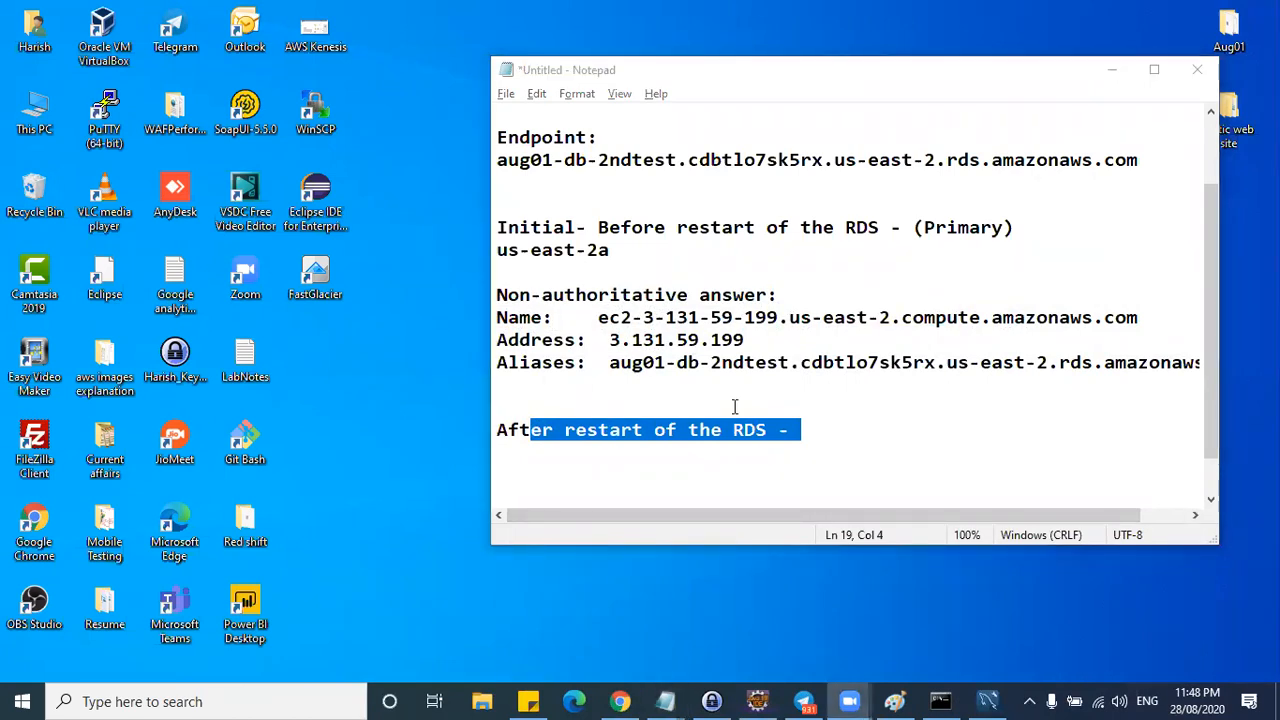
click(795, 204)
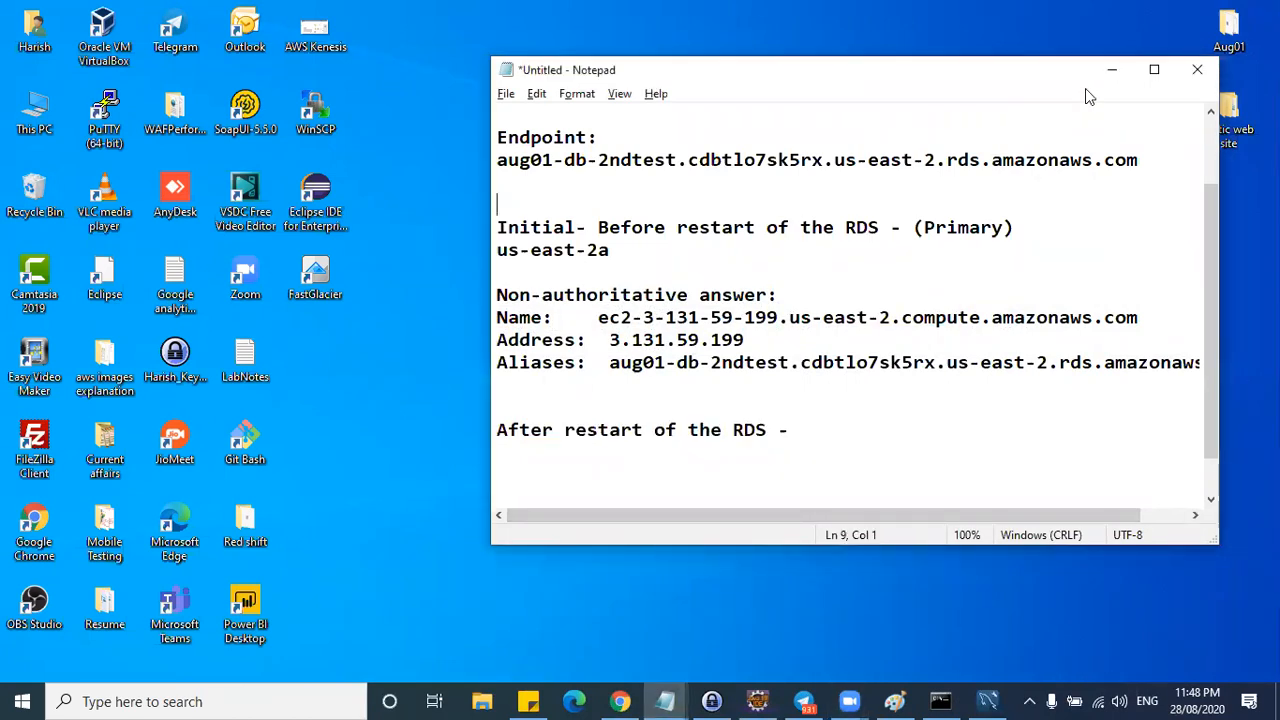
drag(1085, 86, 1093, 124)
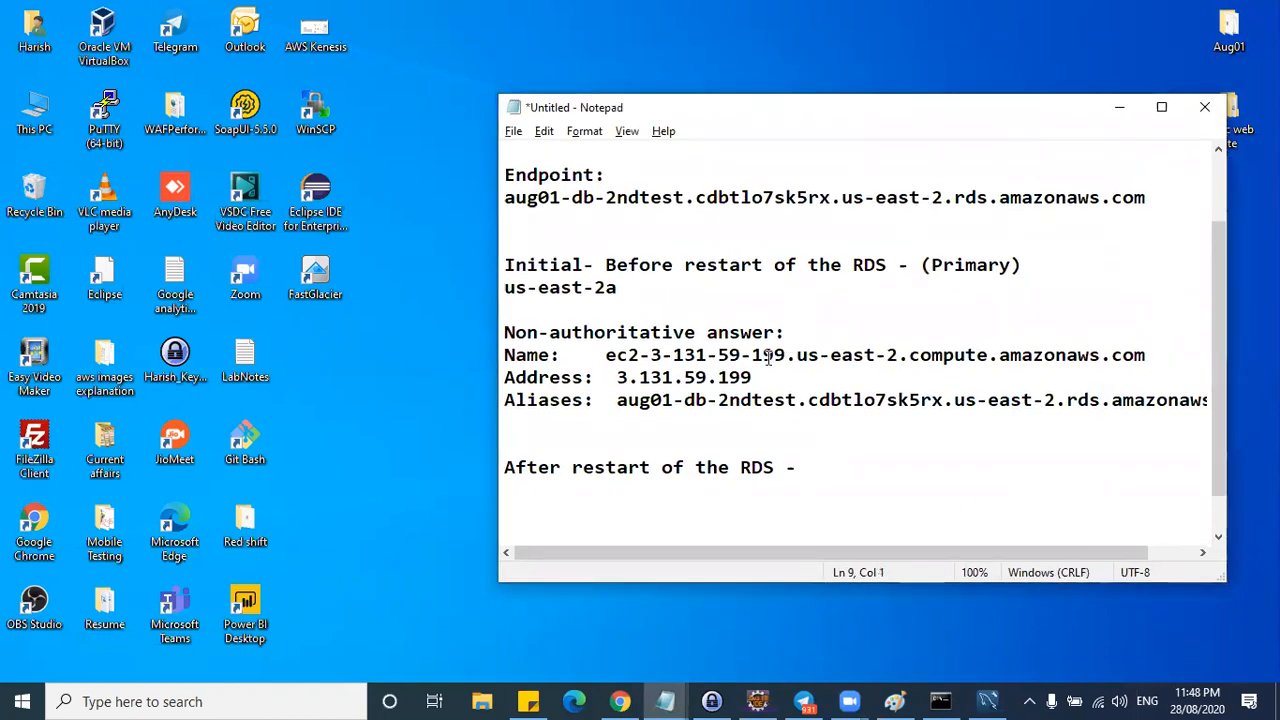
click(443, 358)
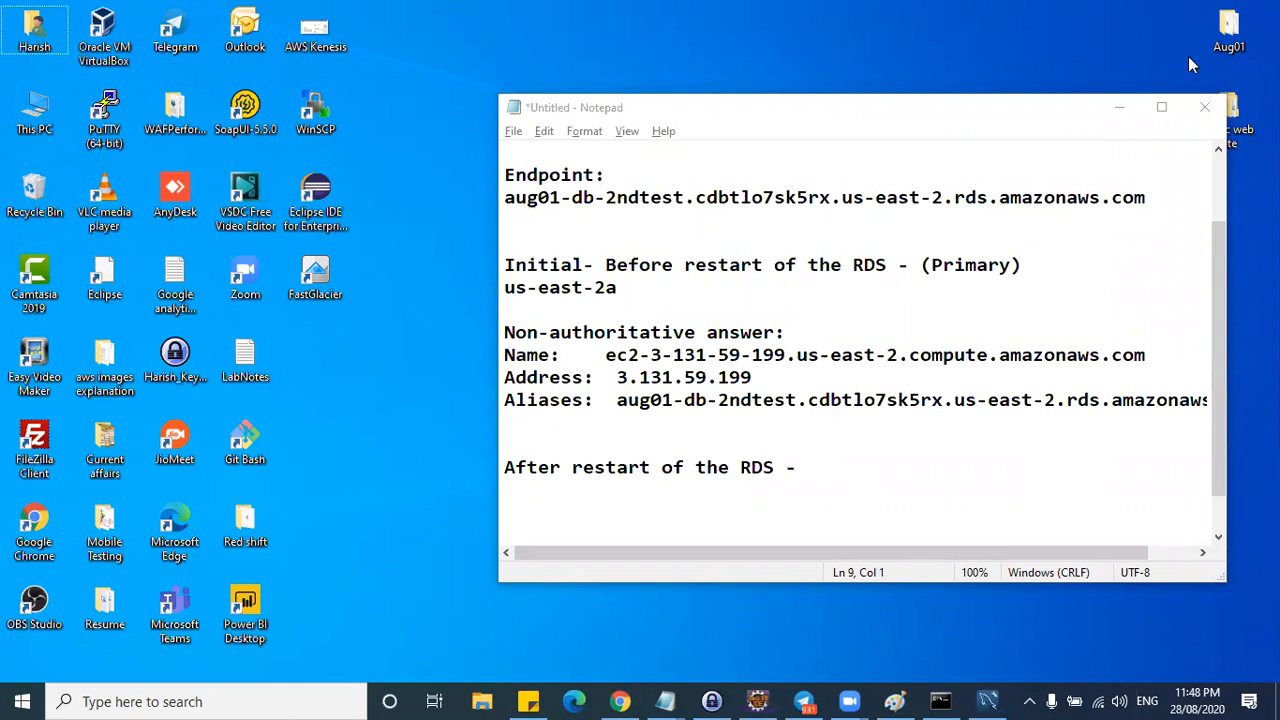
drag(742, 377, 617, 377)
click(812, 400)
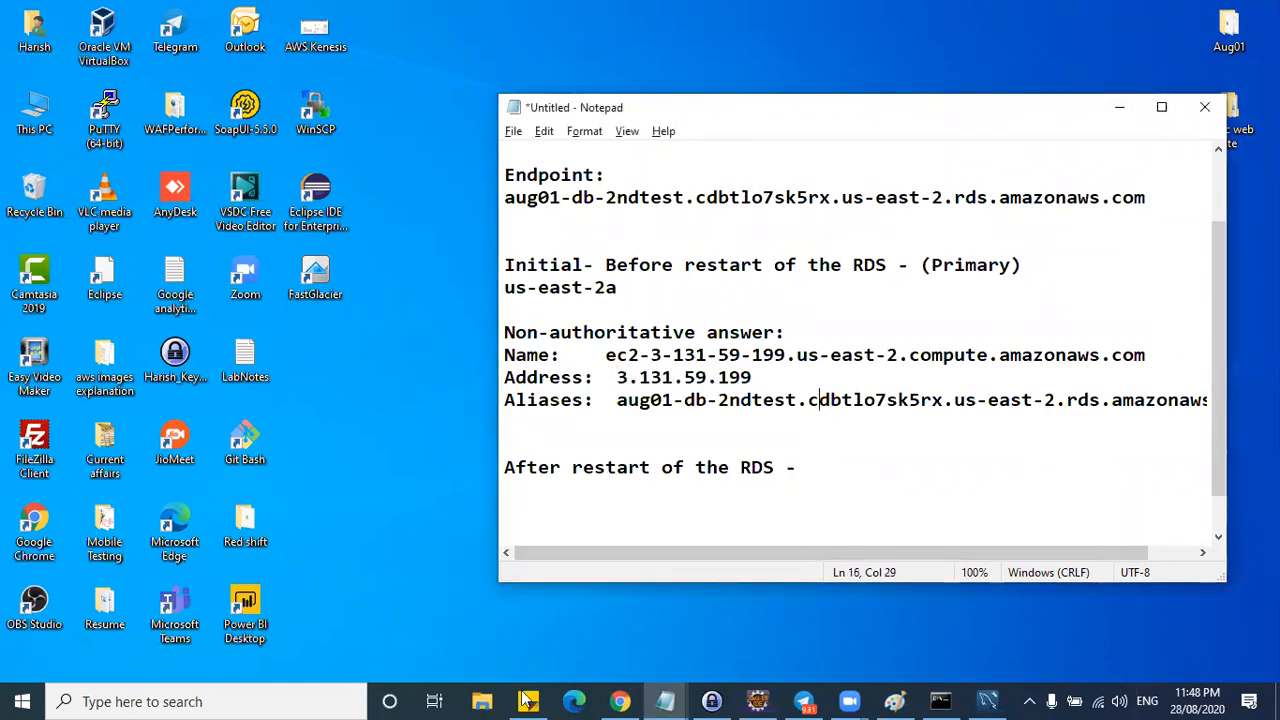
Step: Switch to the RDS console in Chrome, refresh the Databases list and check the size and status of aug01-db-2ndtest
click(620, 700)
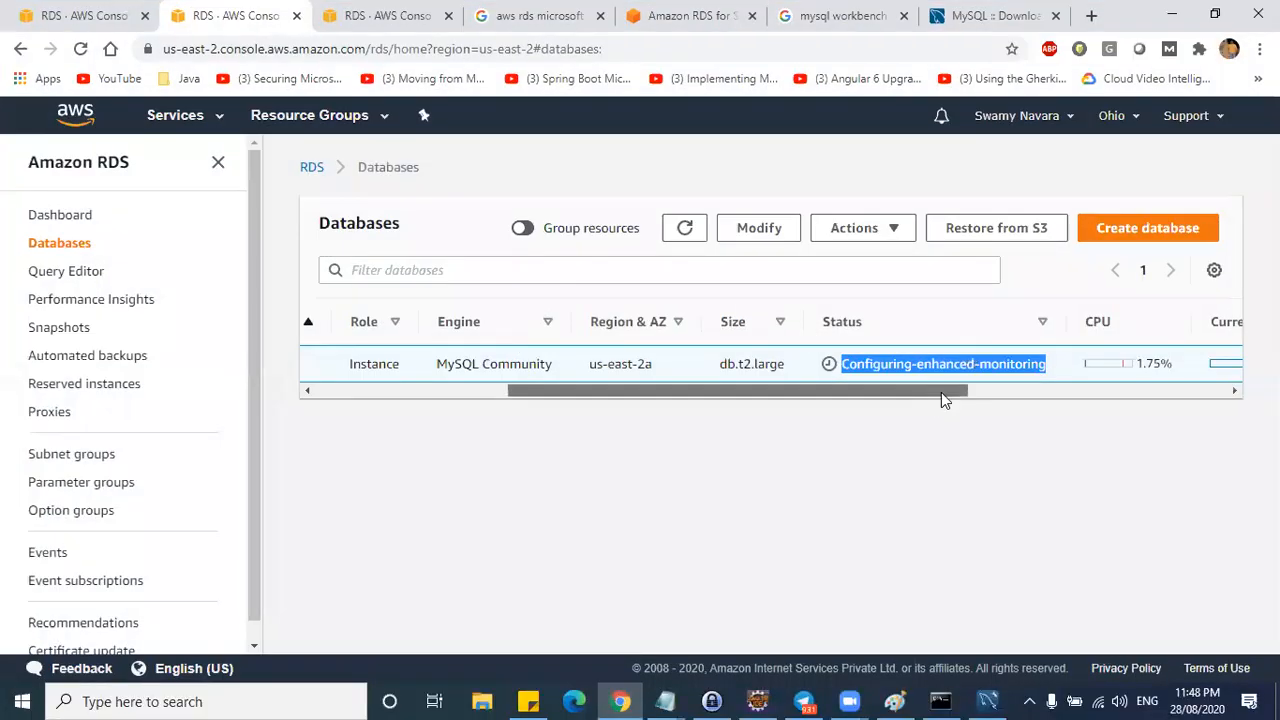
click(686, 228)
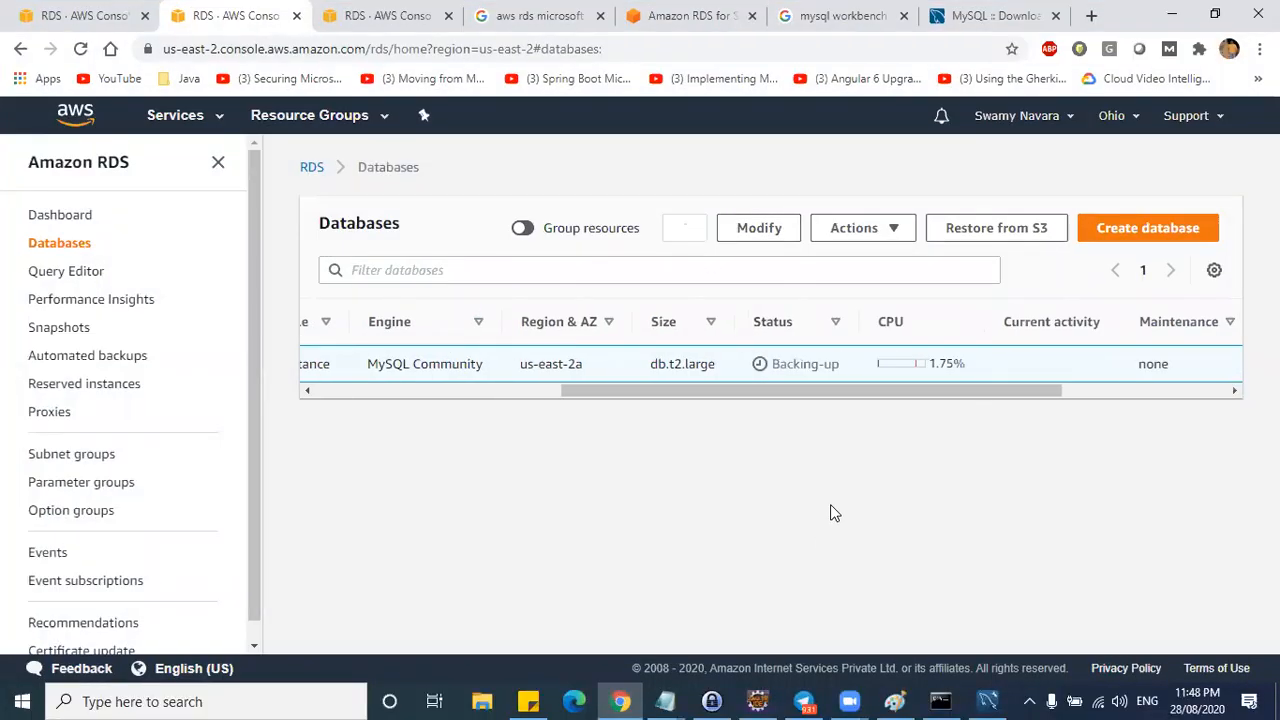
drag(840, 364, 762, 391)
drag(611, 364, 661, 369)
drag(779, 364, 617, 368)
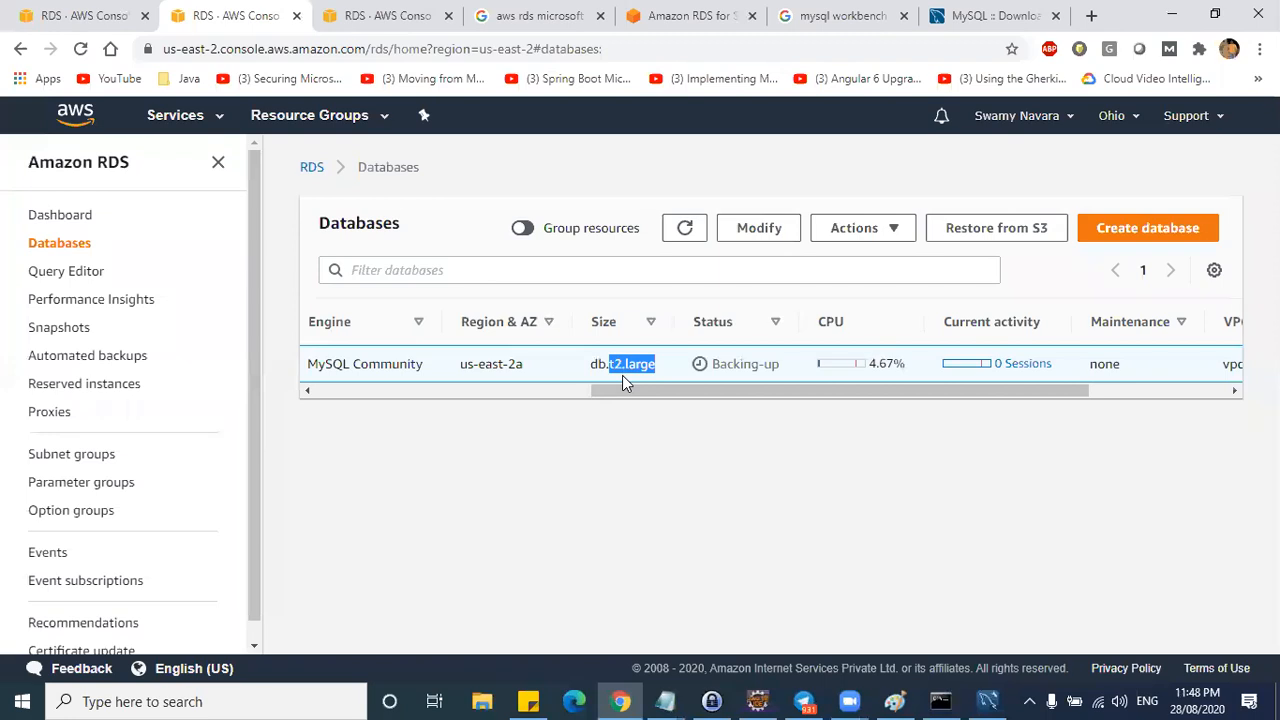
drag(668, 397, 377, 373)
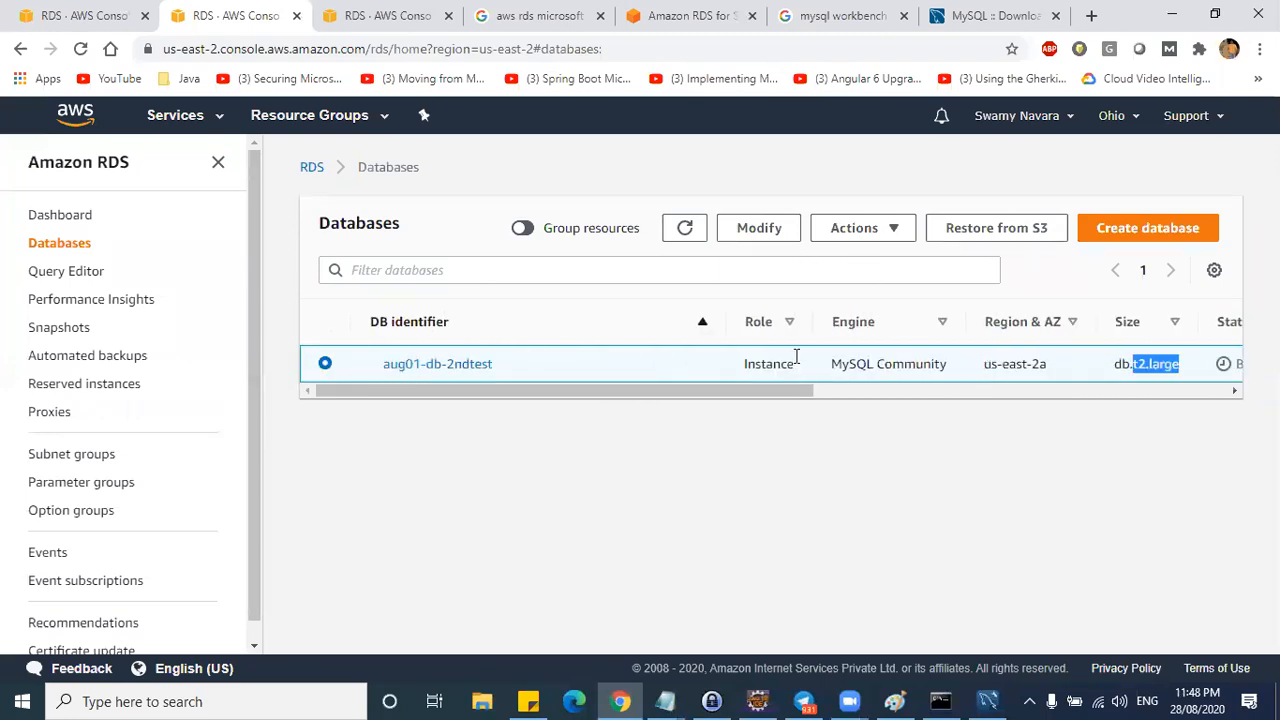
drag(759, 390, 1007, 390)
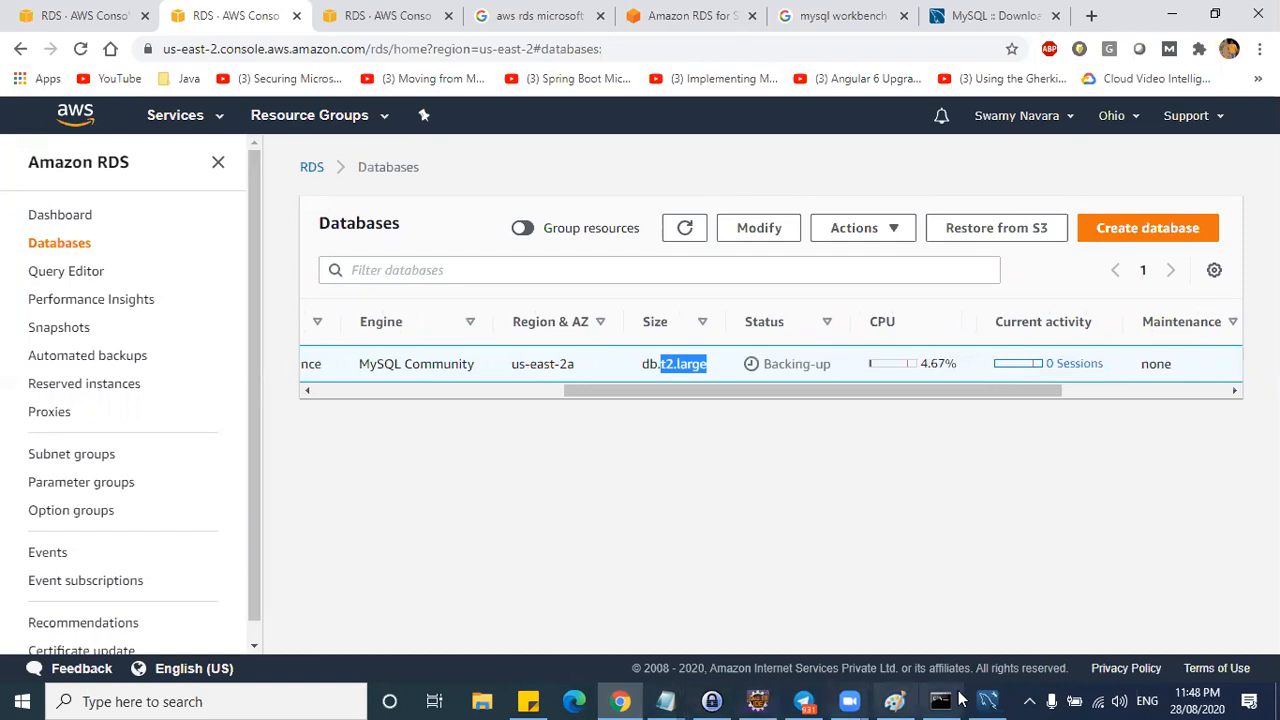
Step: Switch to MySQL Workbench, rerun "SELECT * FROM test.emp;" and return to the RDS console
click(987, 701)
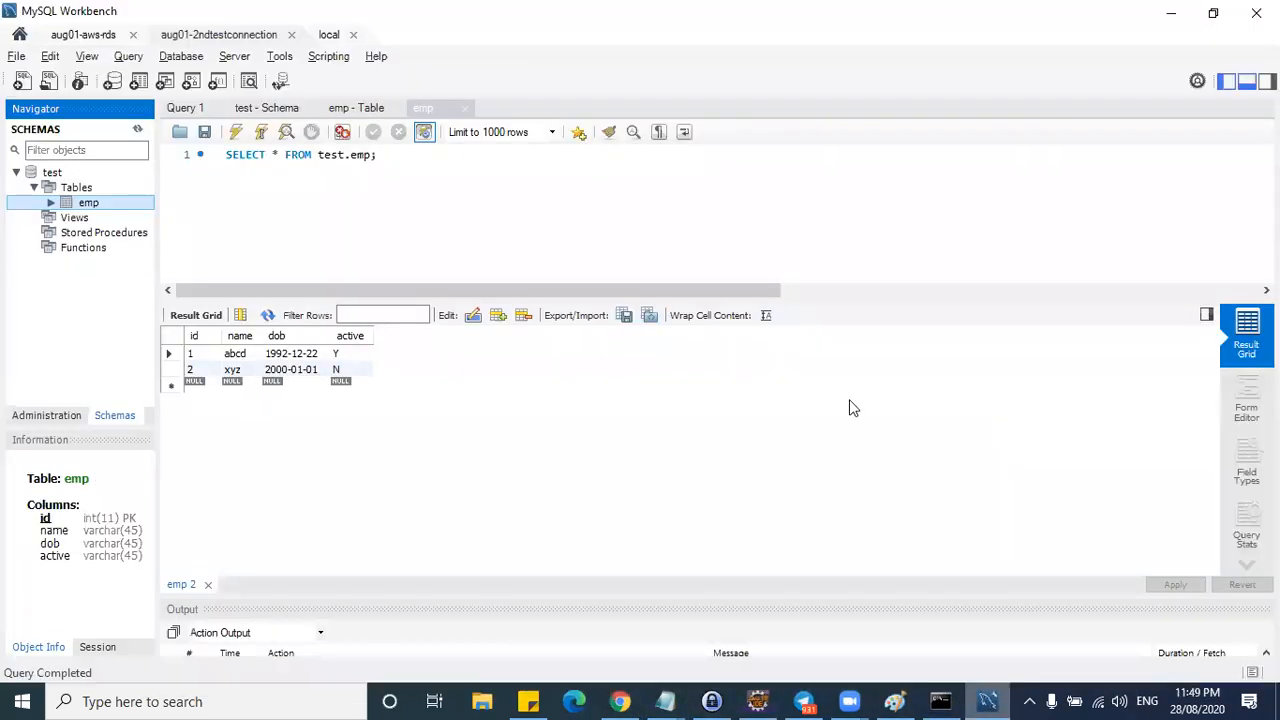
click(235, 132)
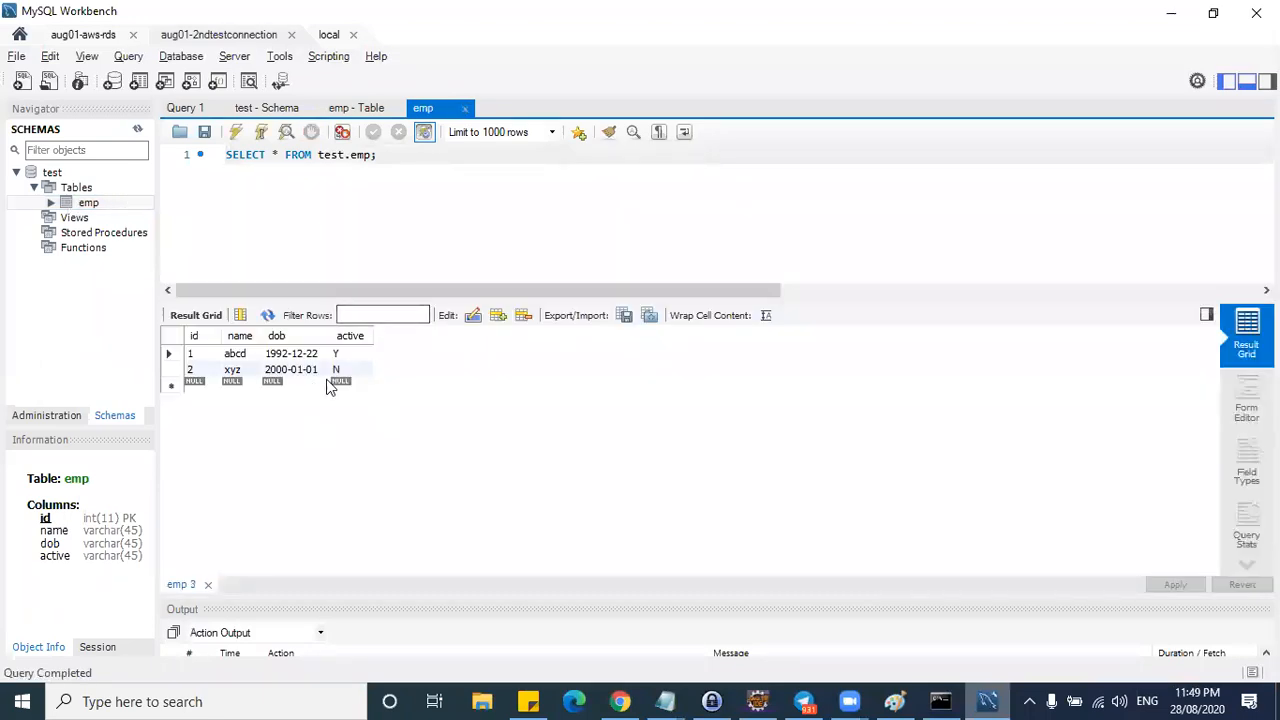
click(1168, 13)
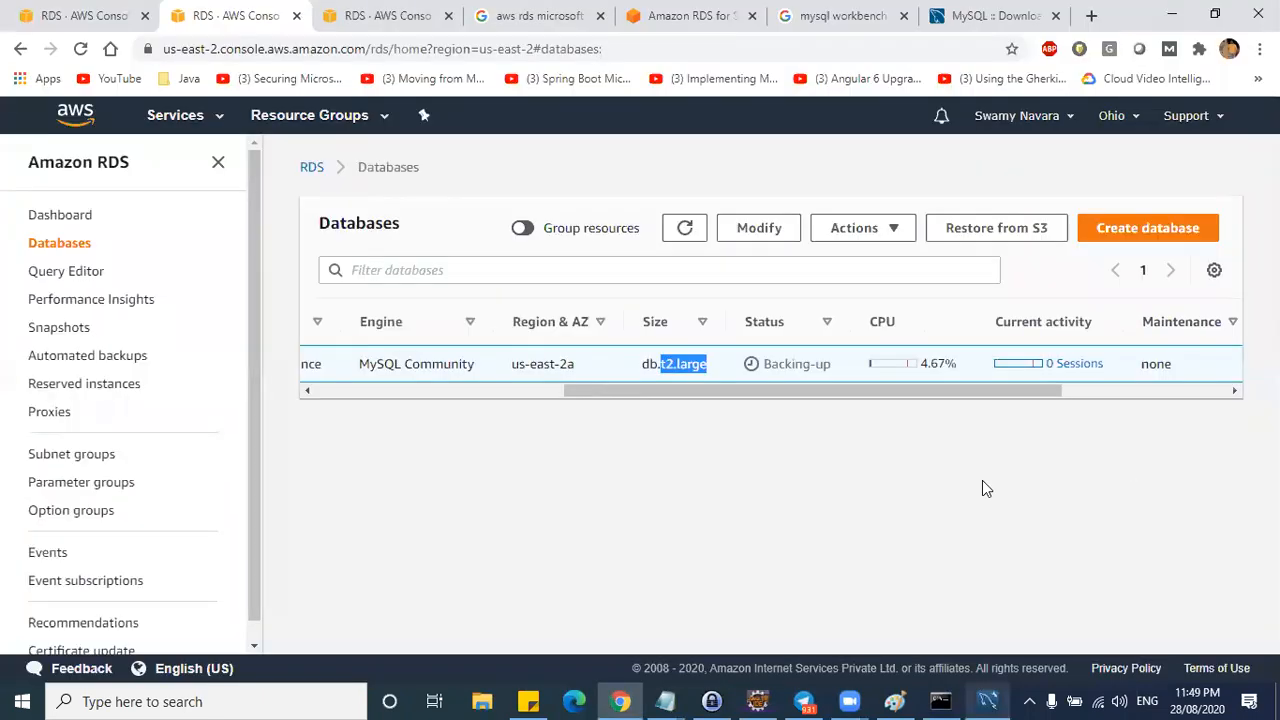
Step: Refresh the Databases list twice, checking the status, size and identifier columns of aug01-db-2ndtest
click(700, 228)
drag(832, 366, 759, 364)
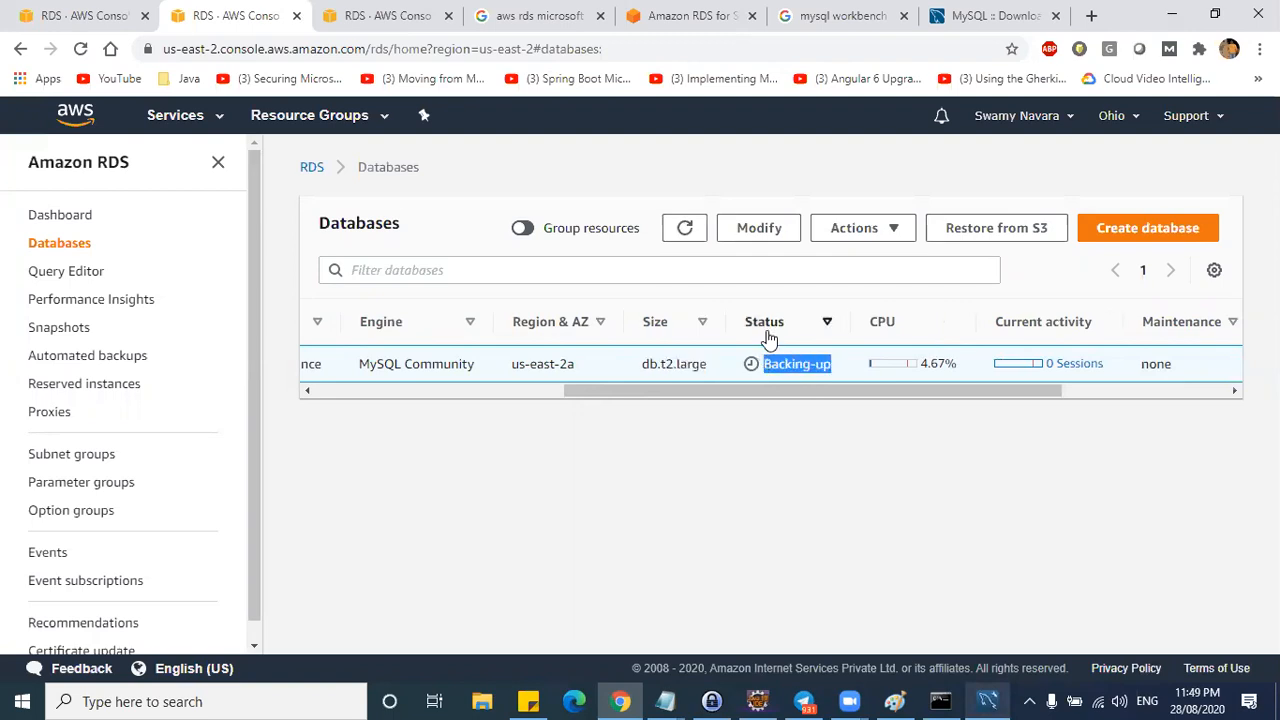
drag(667, 364, 712, 368)
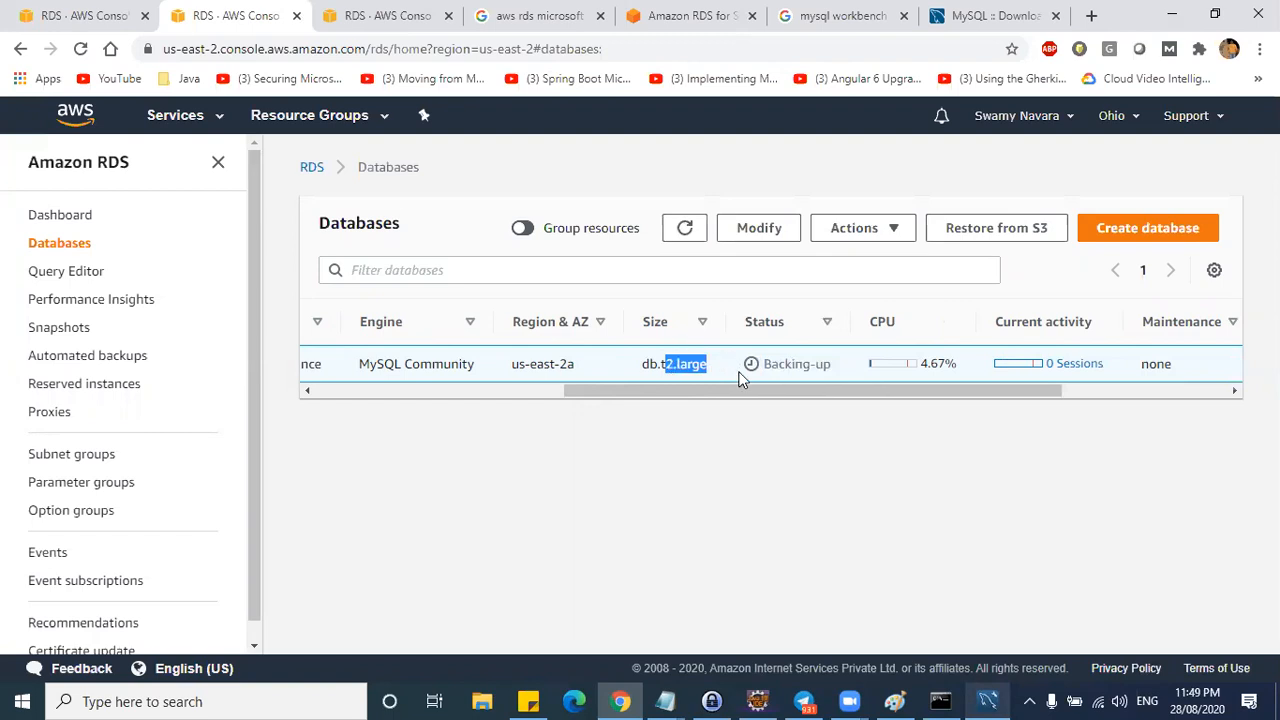
click(685, 228)
drag(714, 391, 405, 401)
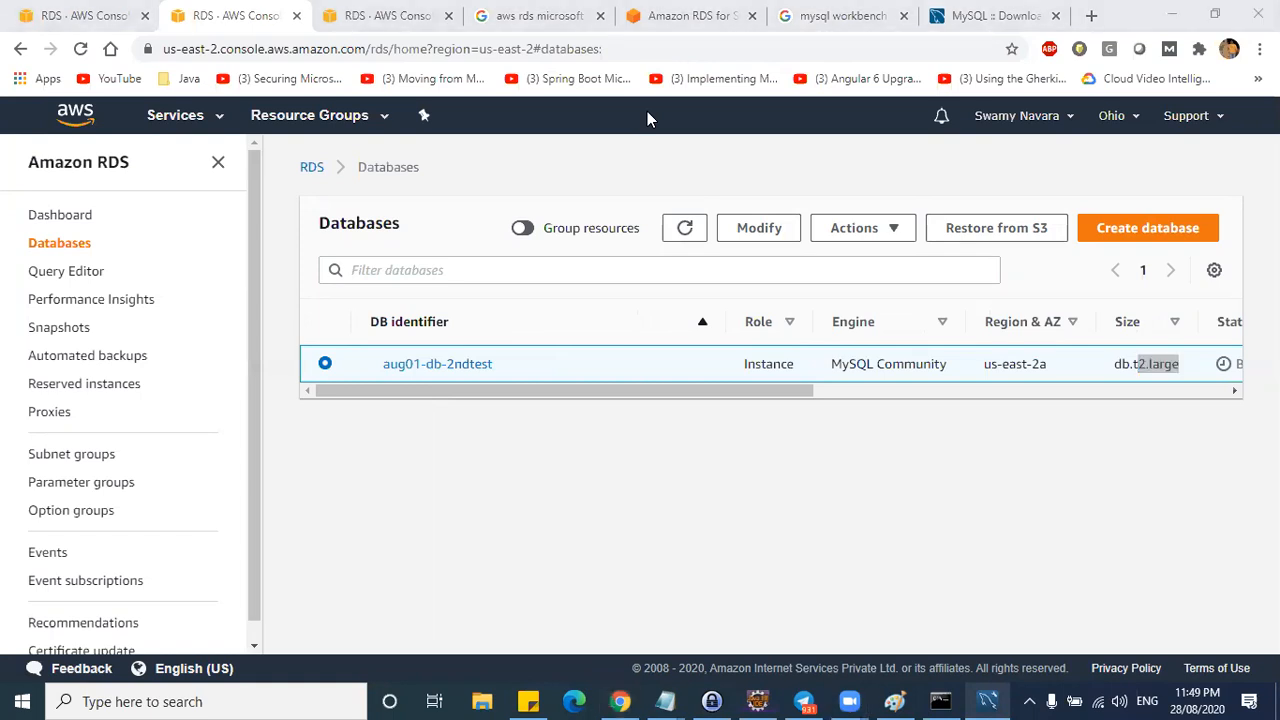
Step: Refresh the Databases list again and check the status of aug01-db-2ndtest and the availability of its Reboot action
drag(790, 392, 846, 394)
click(686, 228)
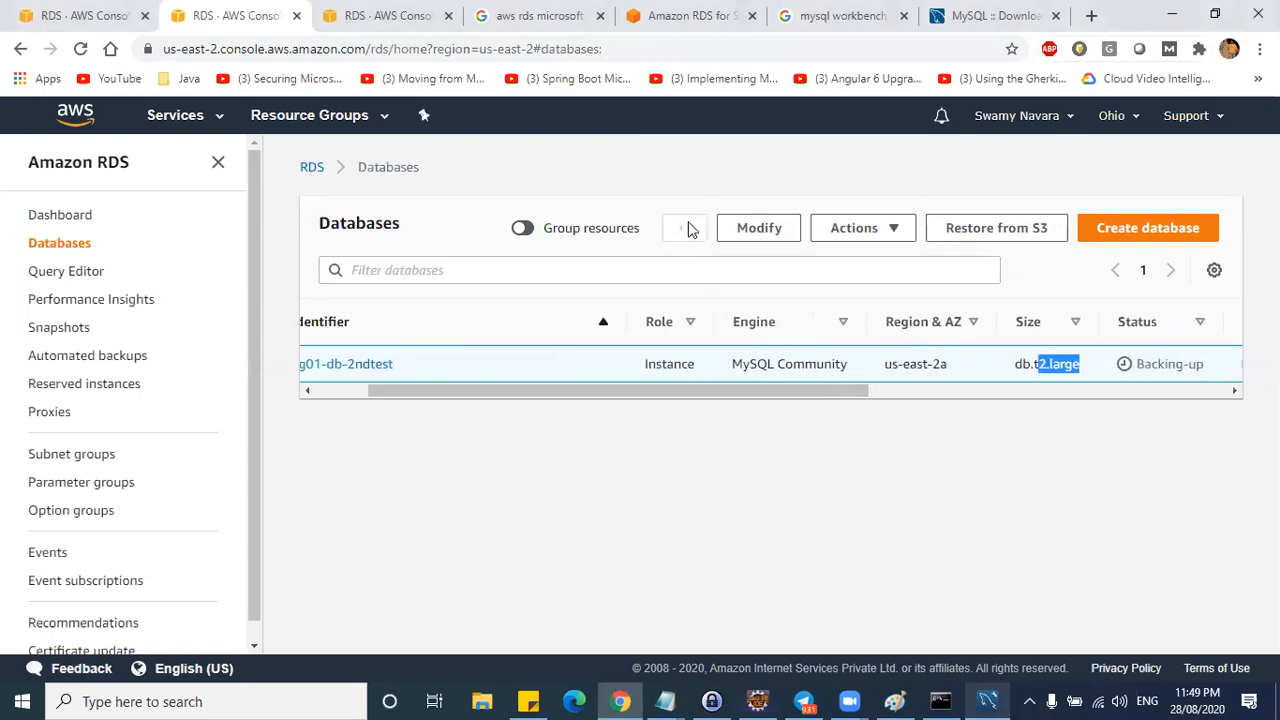
drag(1134, 364, 1208, 366)
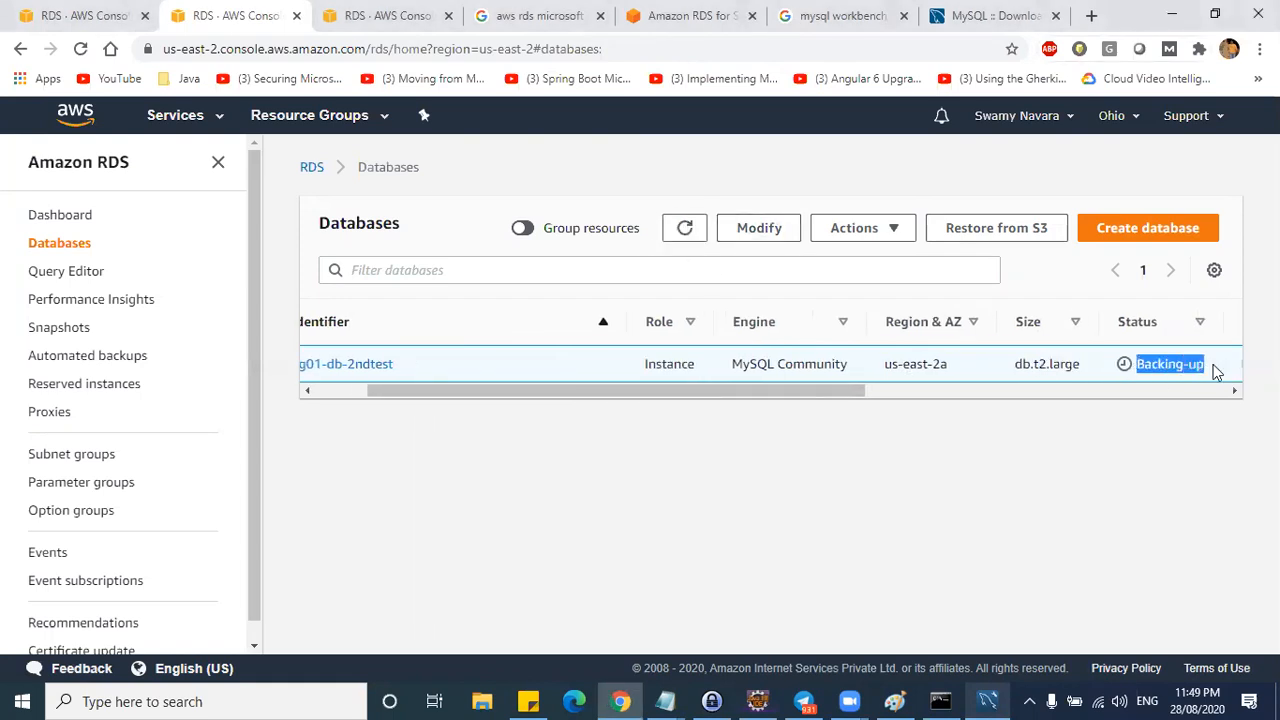
click(887, 227)
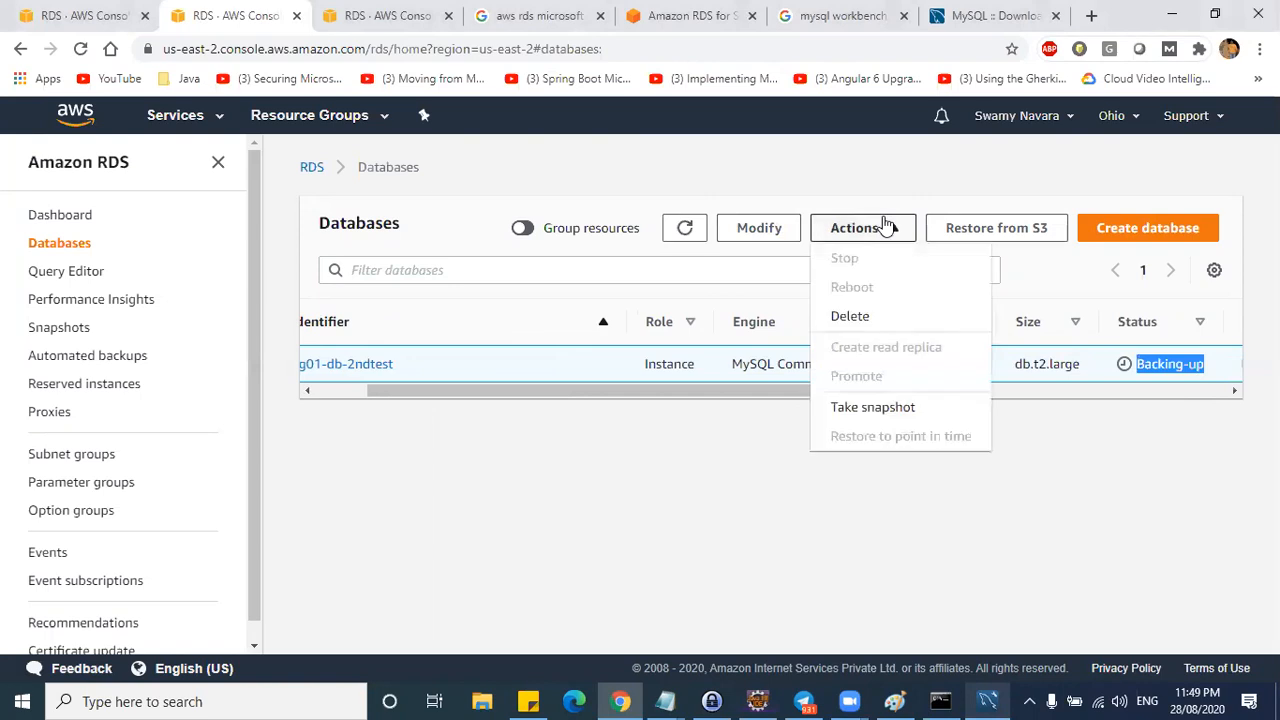
click(1151, 457)
click(891, 392)
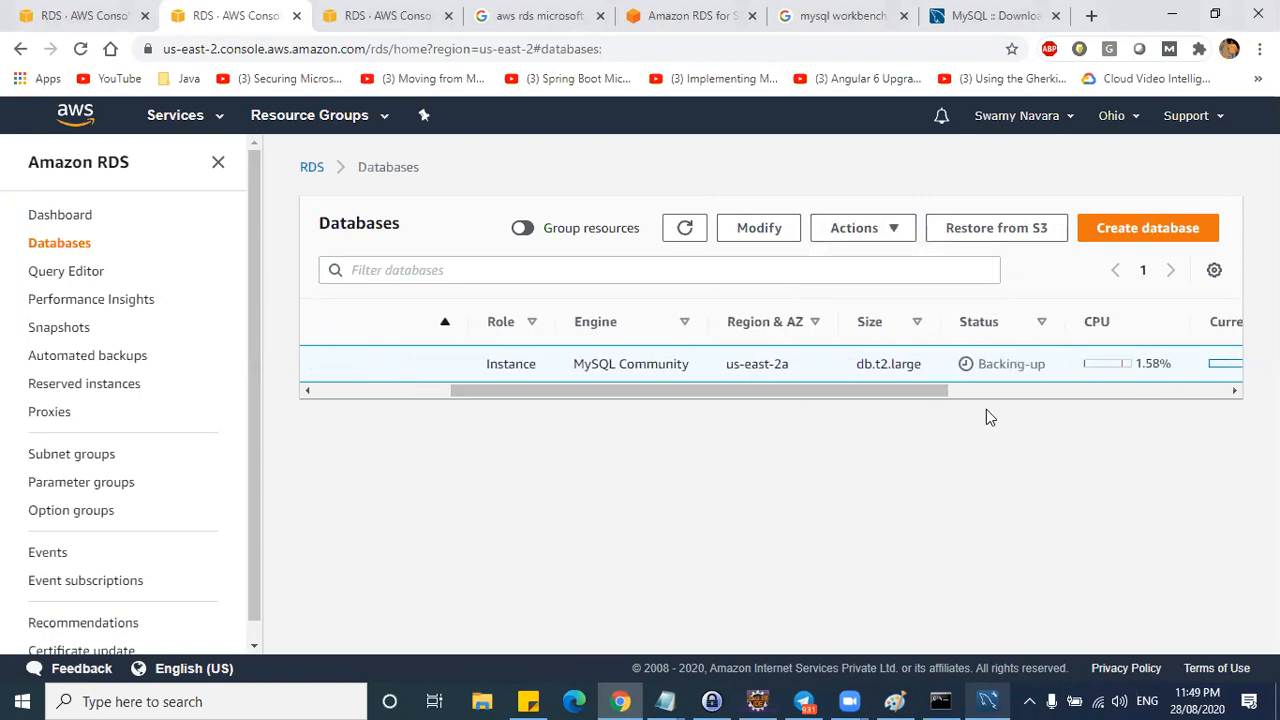
click(866, 230)
click(1087, 420)
drag(1046, 363, 966, 362)
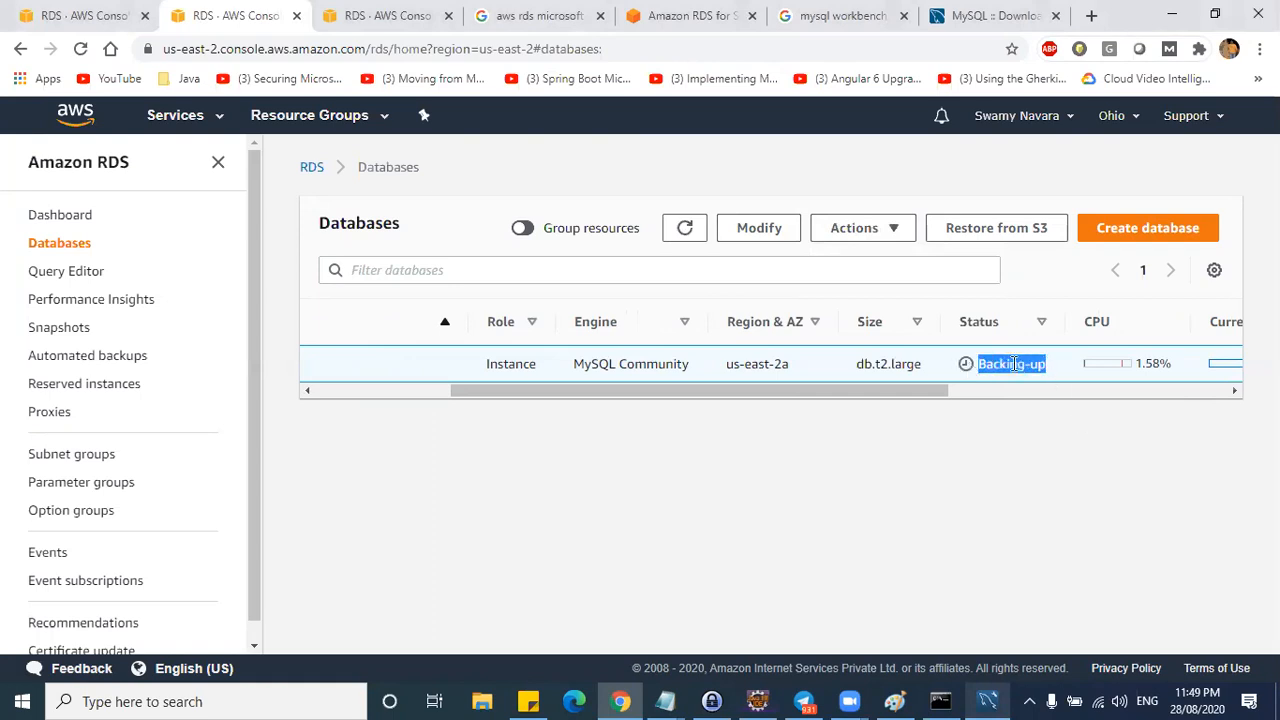
Step: Refresh the Databases list, reload the whole page and check the status of aug01-db-2ndtest after each refresh
click(686, 230)
click(686, 230)
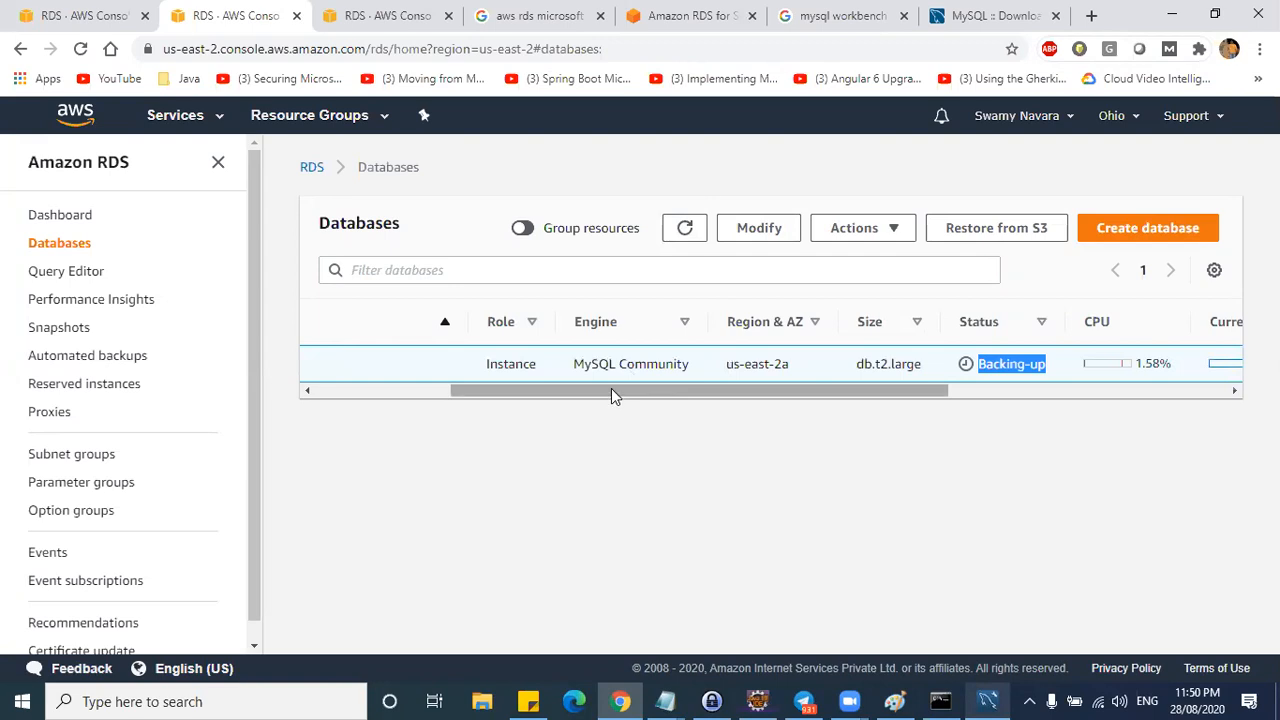
drag(611, 390, 785, 390)
drag(718, 364, 657, 364)
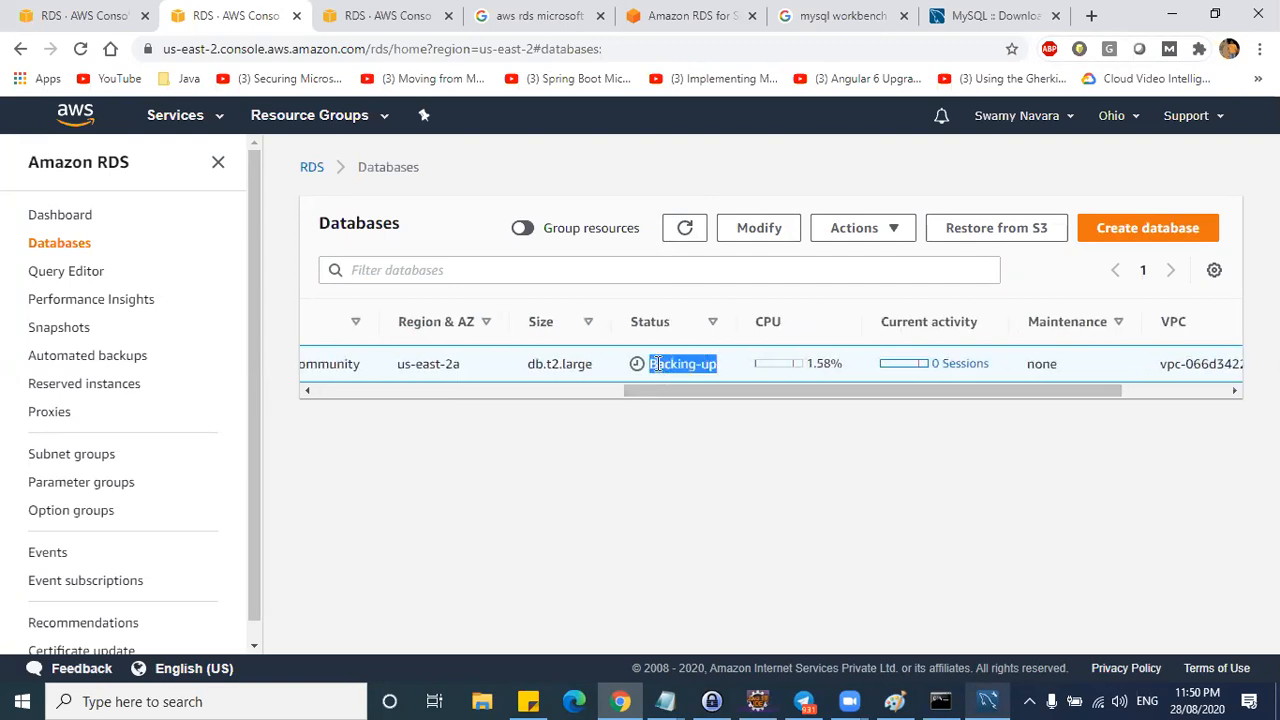
click(80, 48)
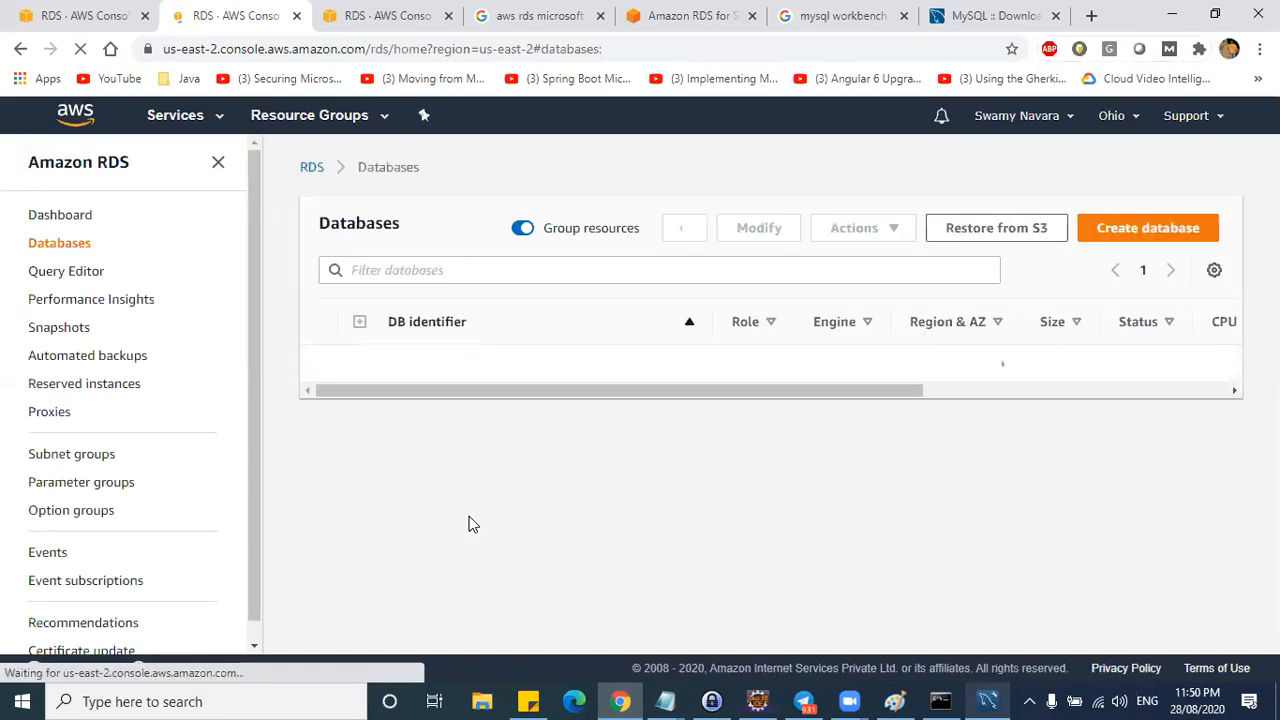
drag(657, 391, 853, 390)
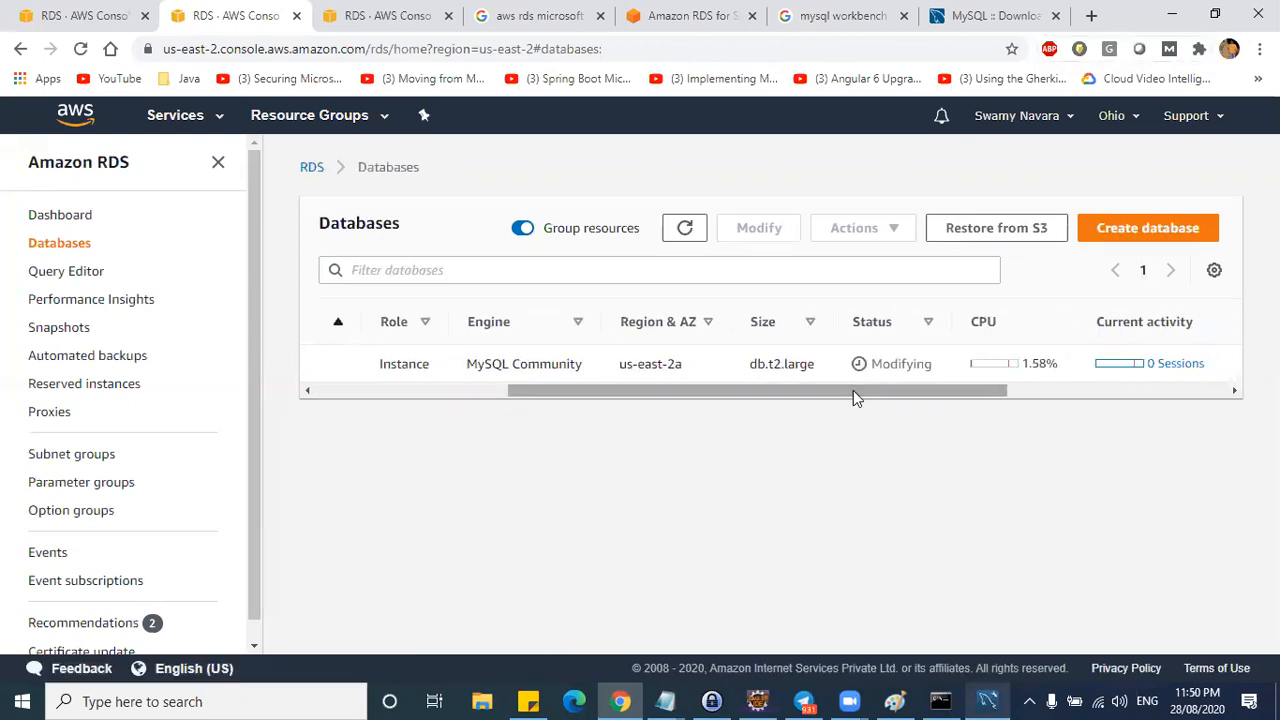
double_click(903, 363)
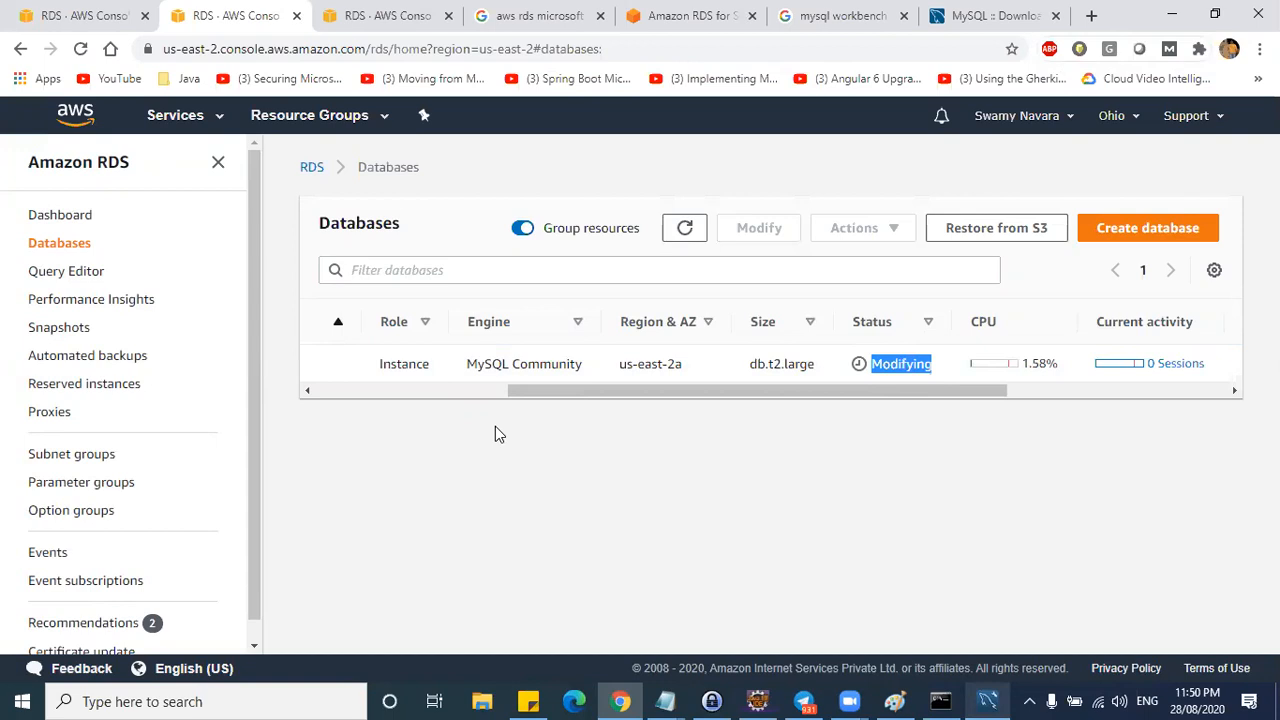
drag(577, 391, 375, 398)
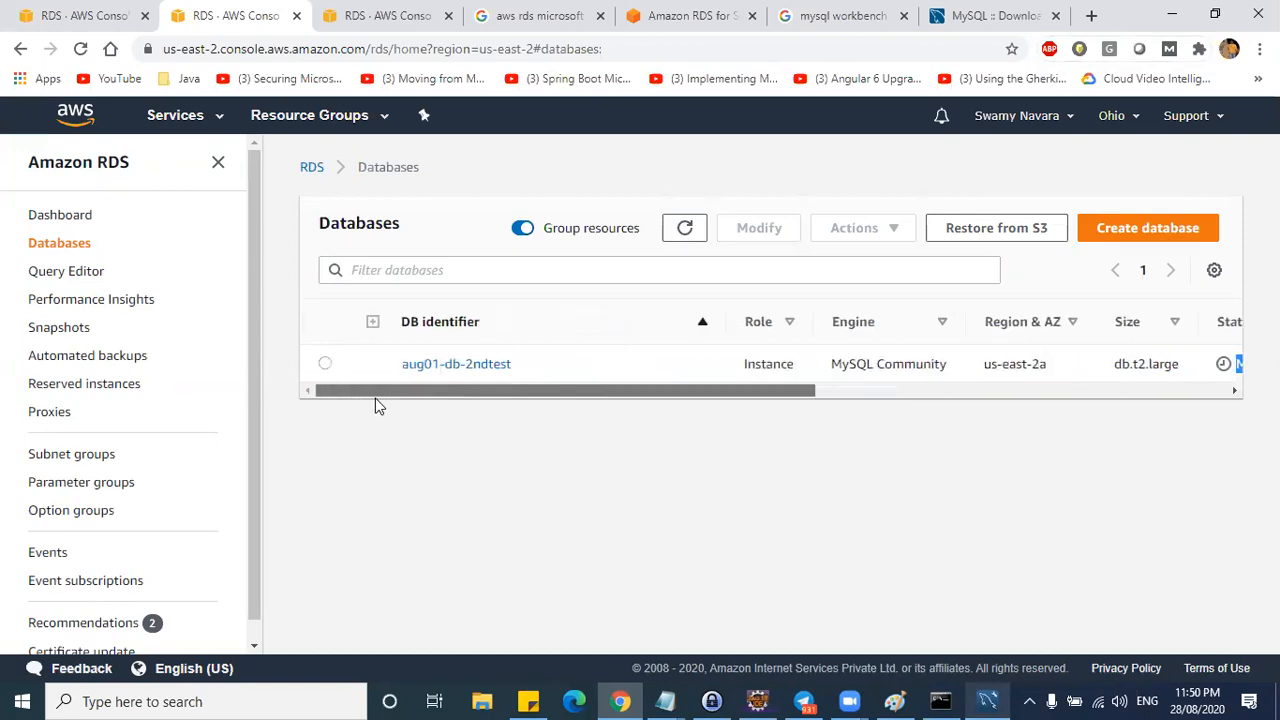
Step: Open the aug01-db-2ndtest details page in a separate browser tab and check its status in the summary
middle_click(449, 363)
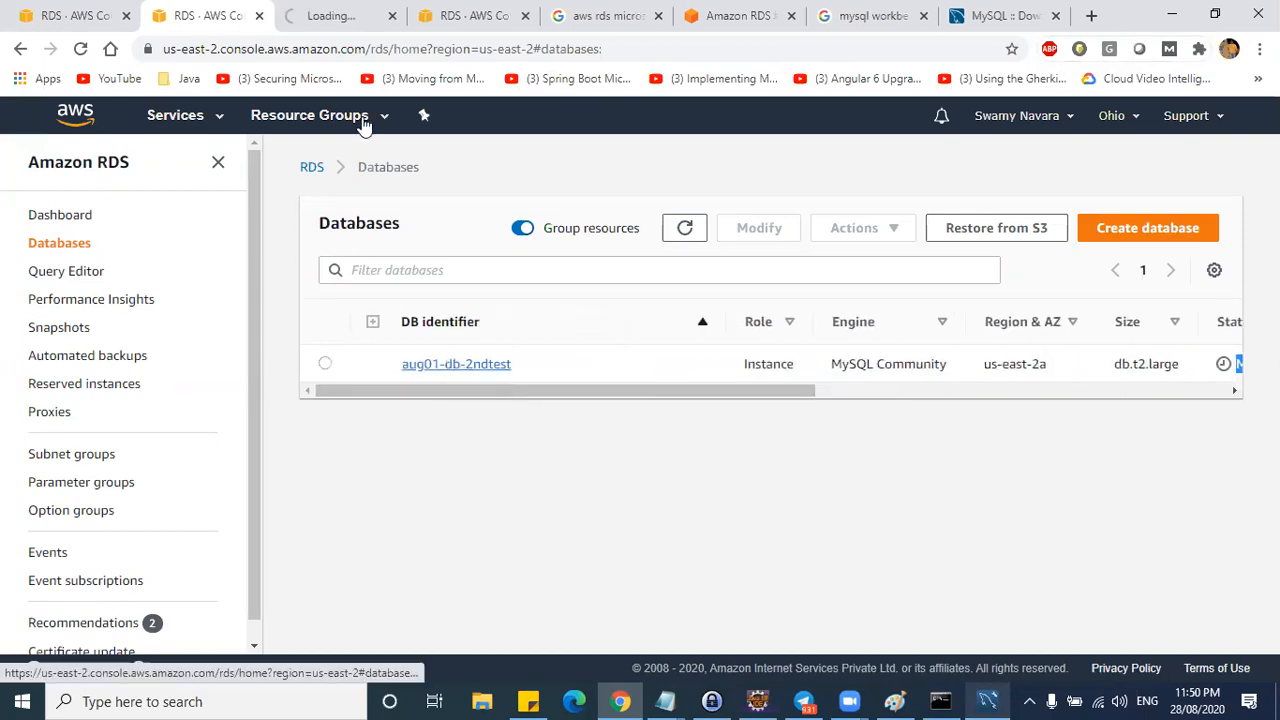
click(360, 12)
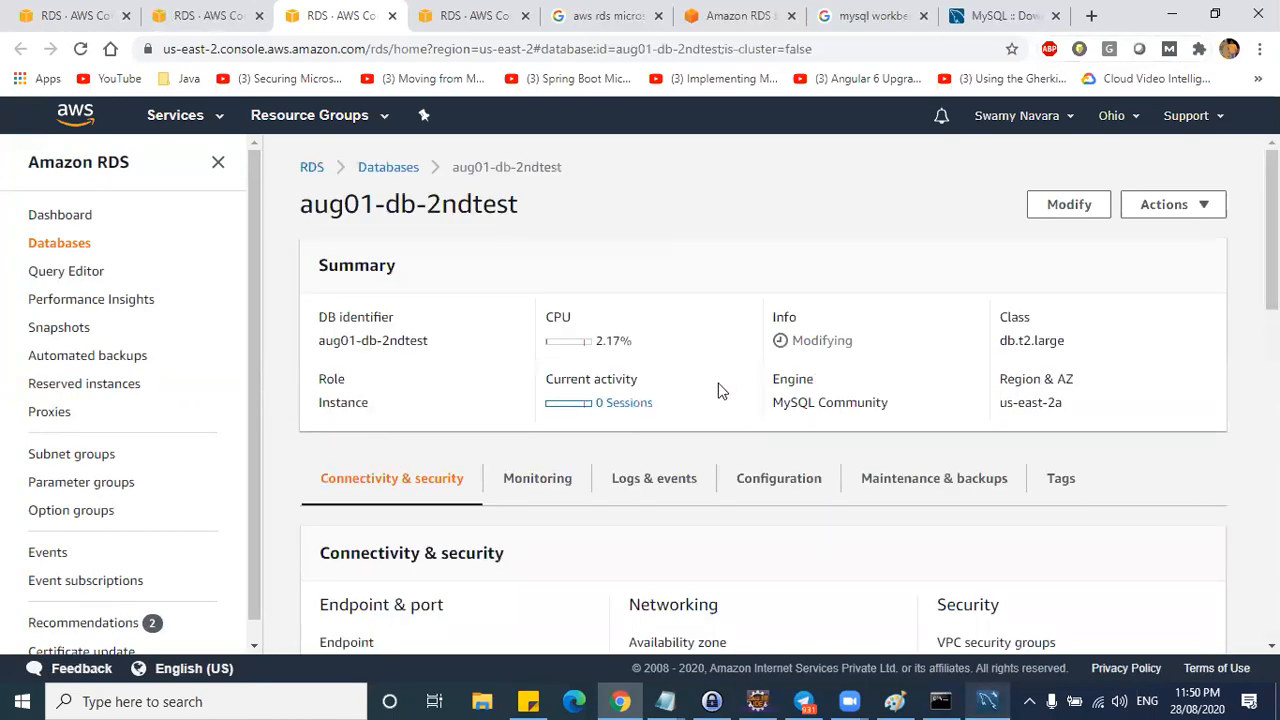
drag(864, 342, 781, 343)
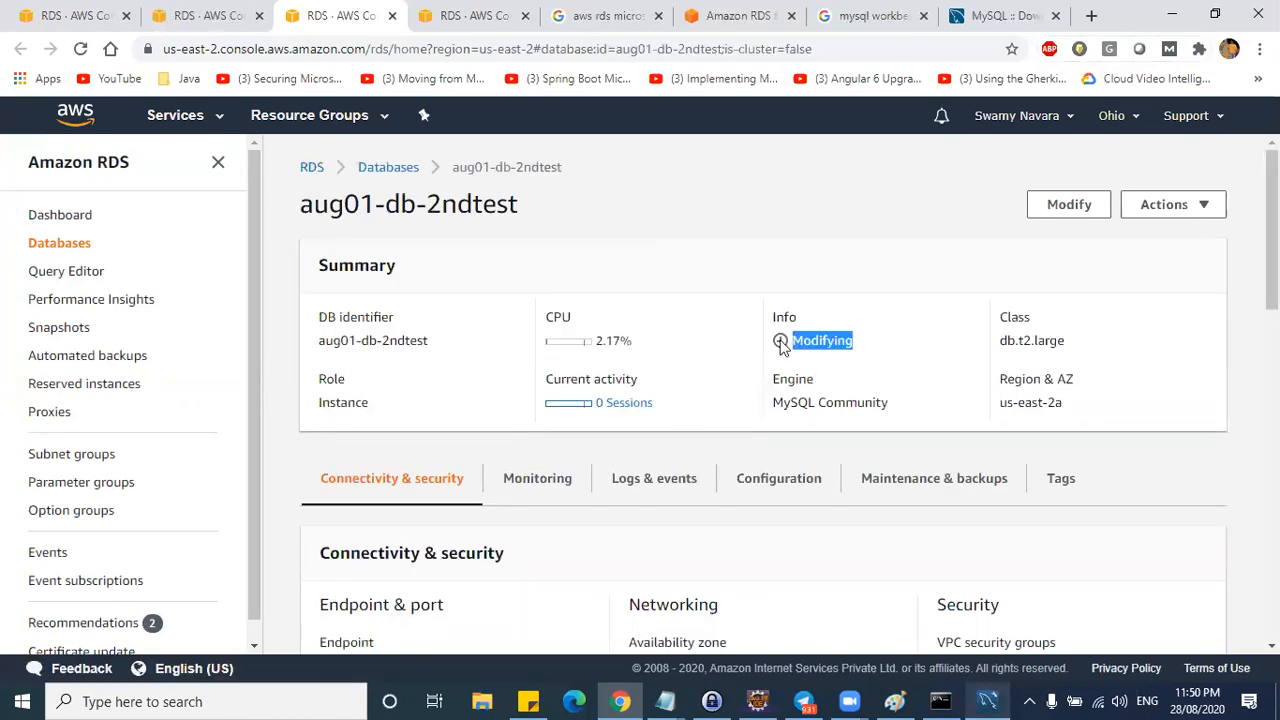
click(557, 94)
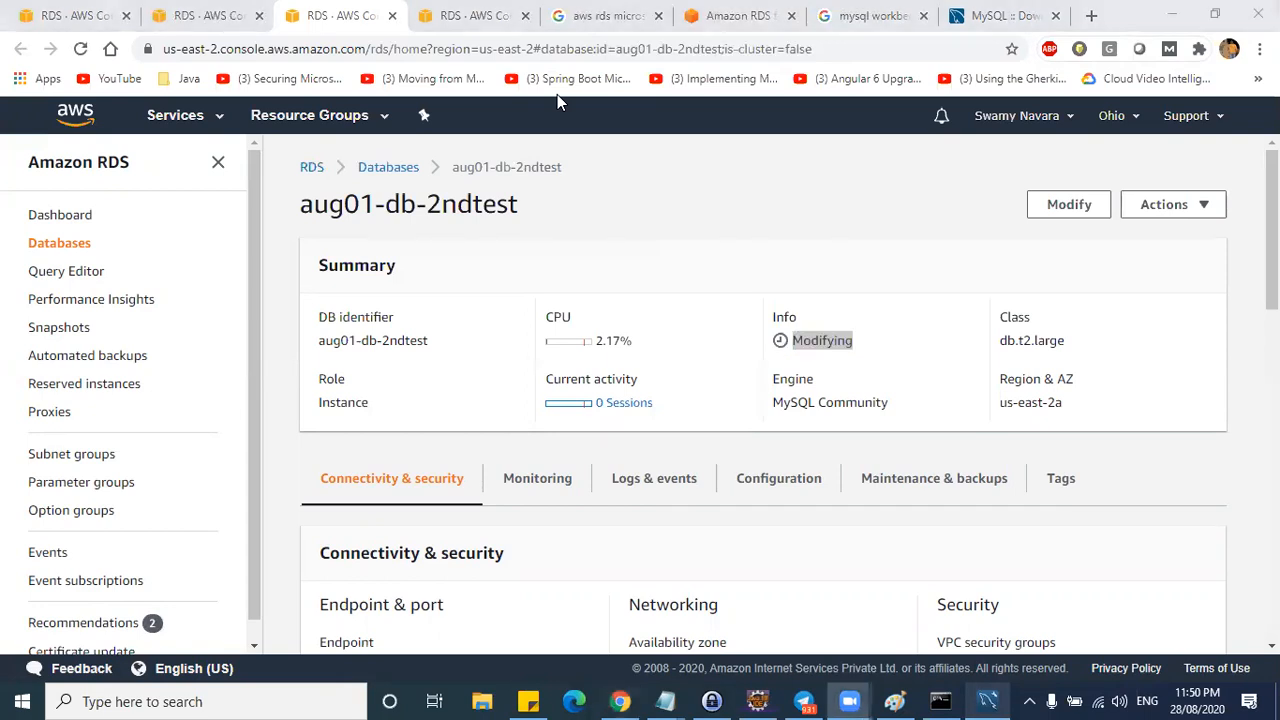
click(679, 189)
click(757, 182)
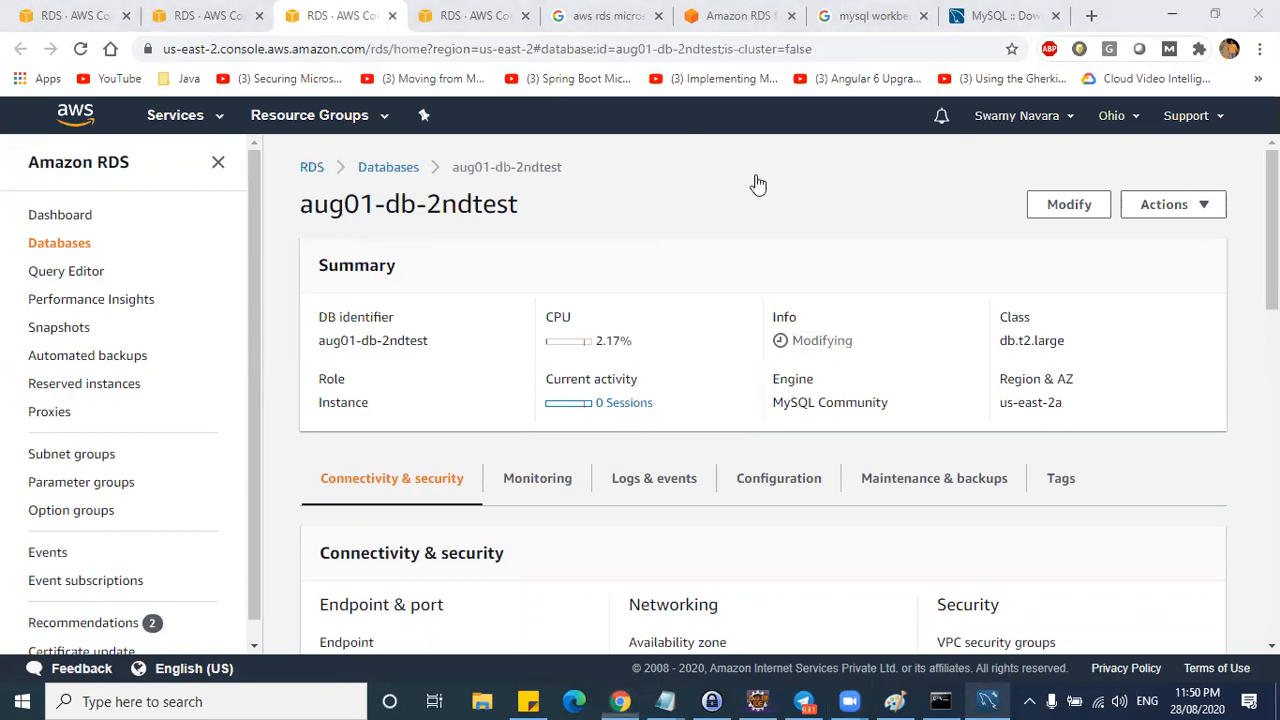
Step: Return to the Databases list, start creating a new database and choose MySQL as the engine type
click(398, 169)
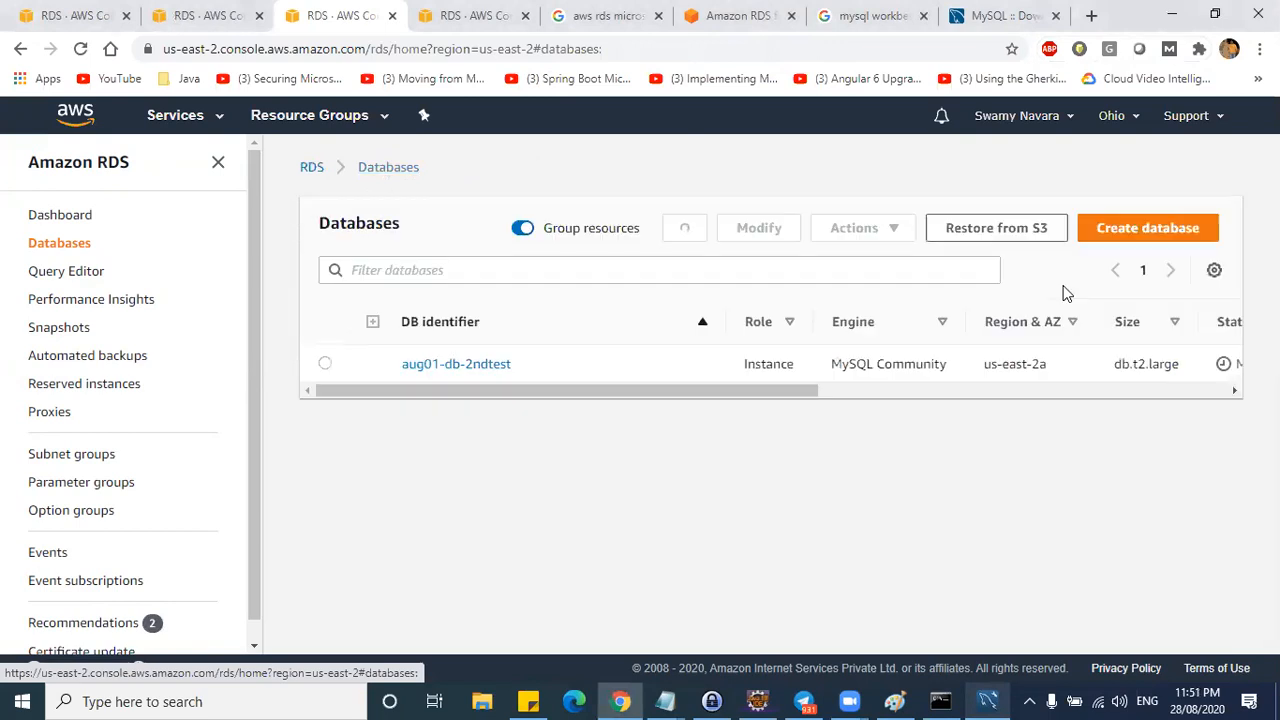
click(1108, 244)
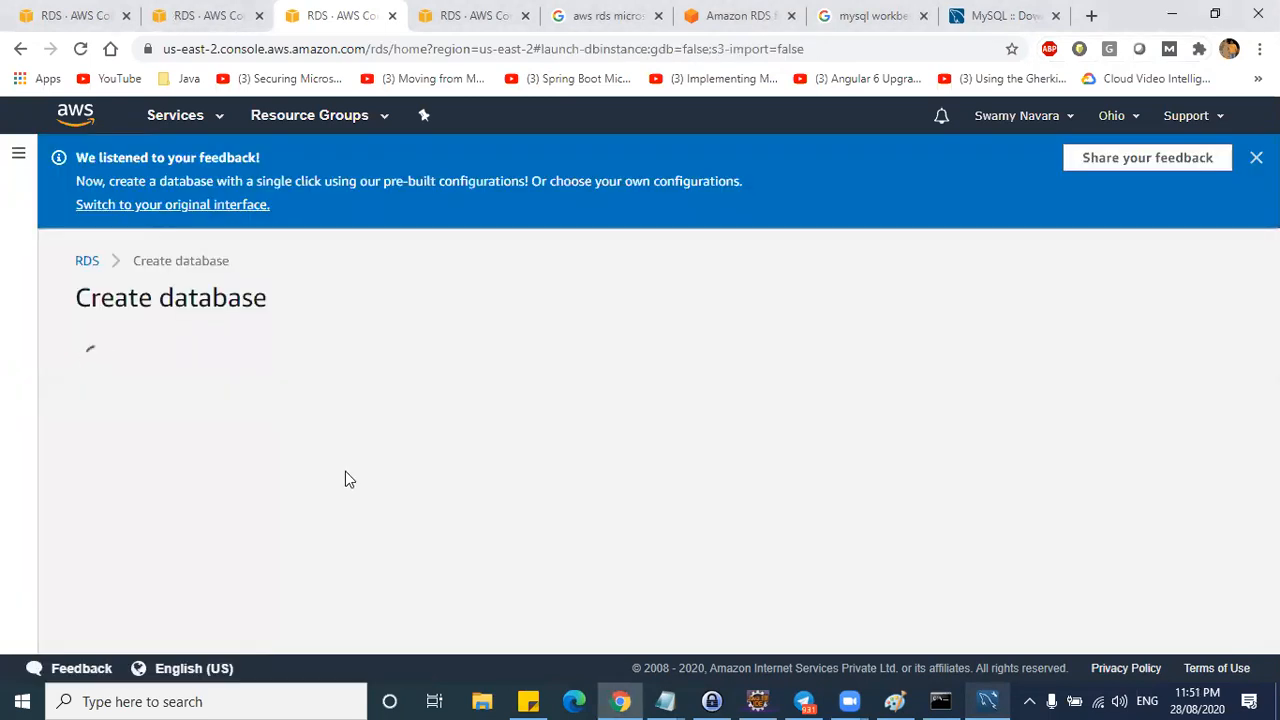
scroll(556, 500, down, 5)
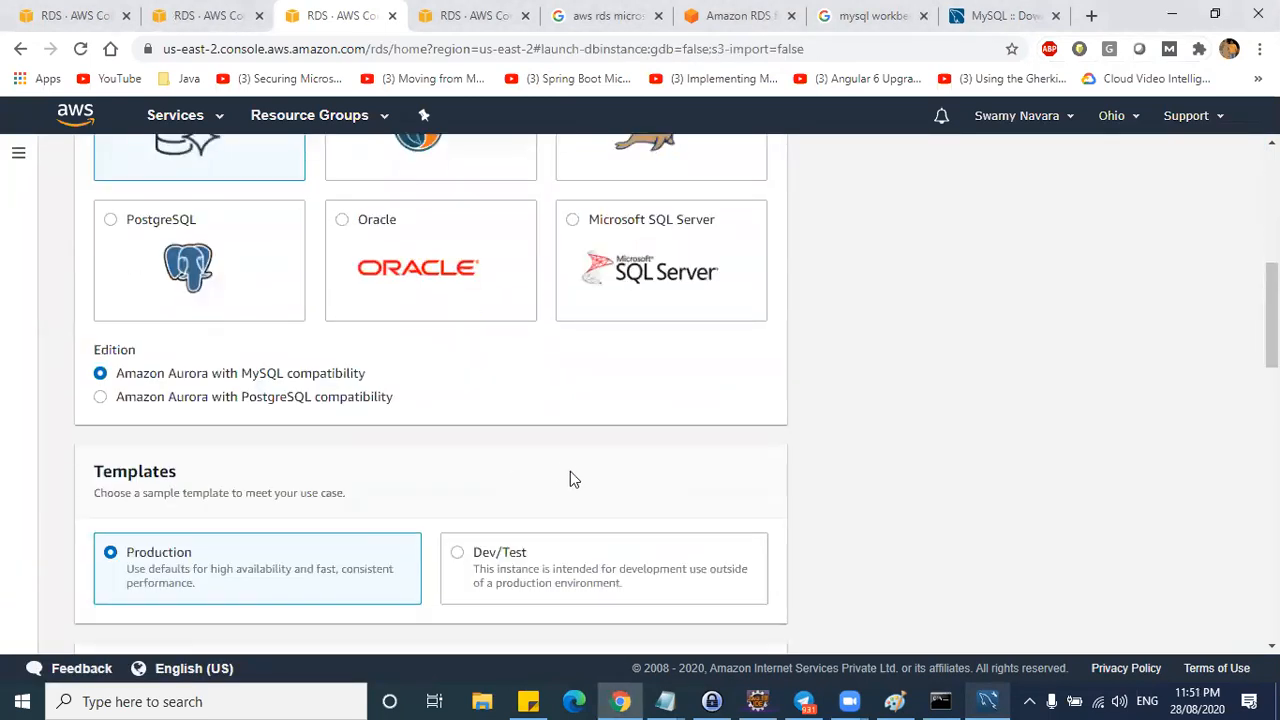
scroll(495, 555, down, 2)
scroll(357, 334, up, 5)
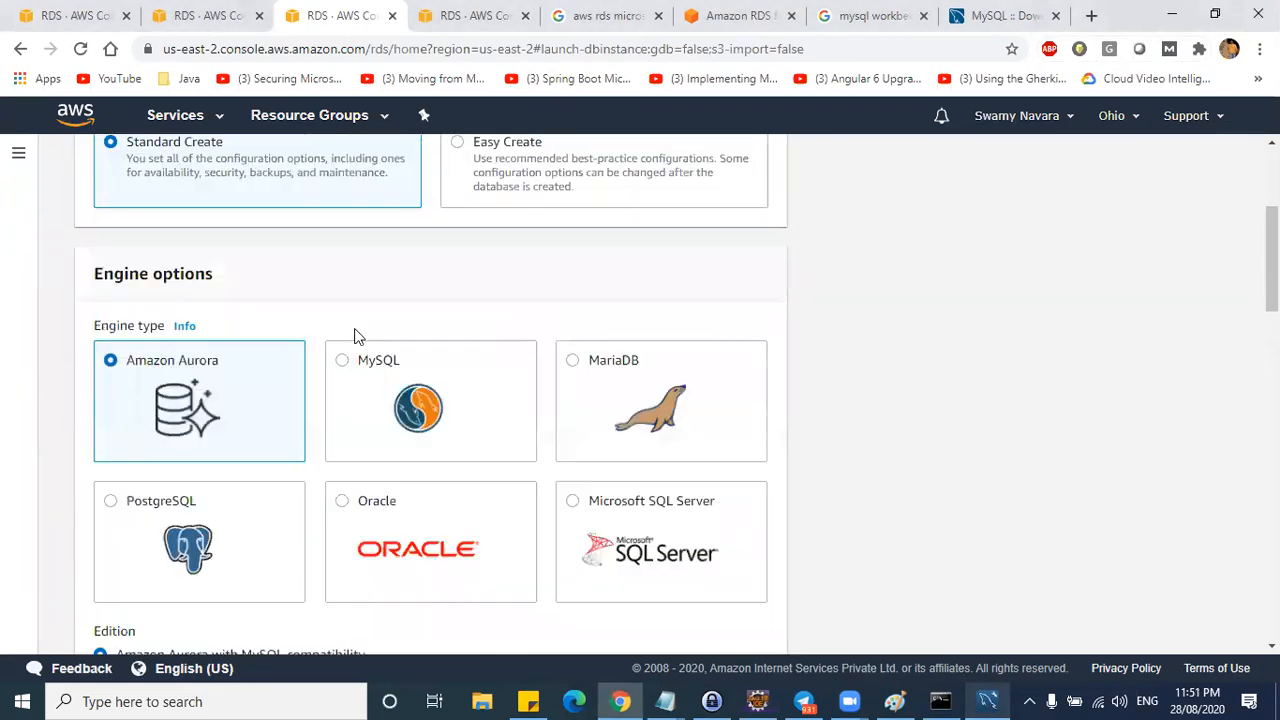
scroll(774, 480, down, 5)
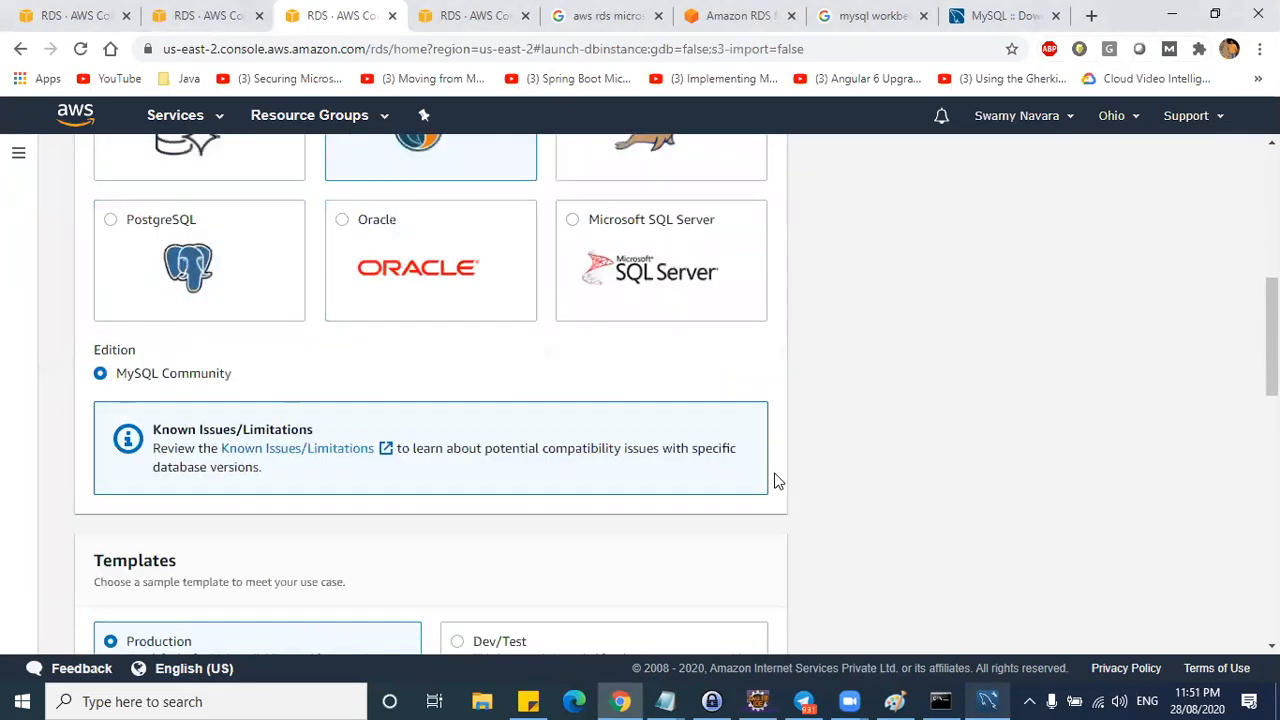
scroll(520, 490, up, 10)
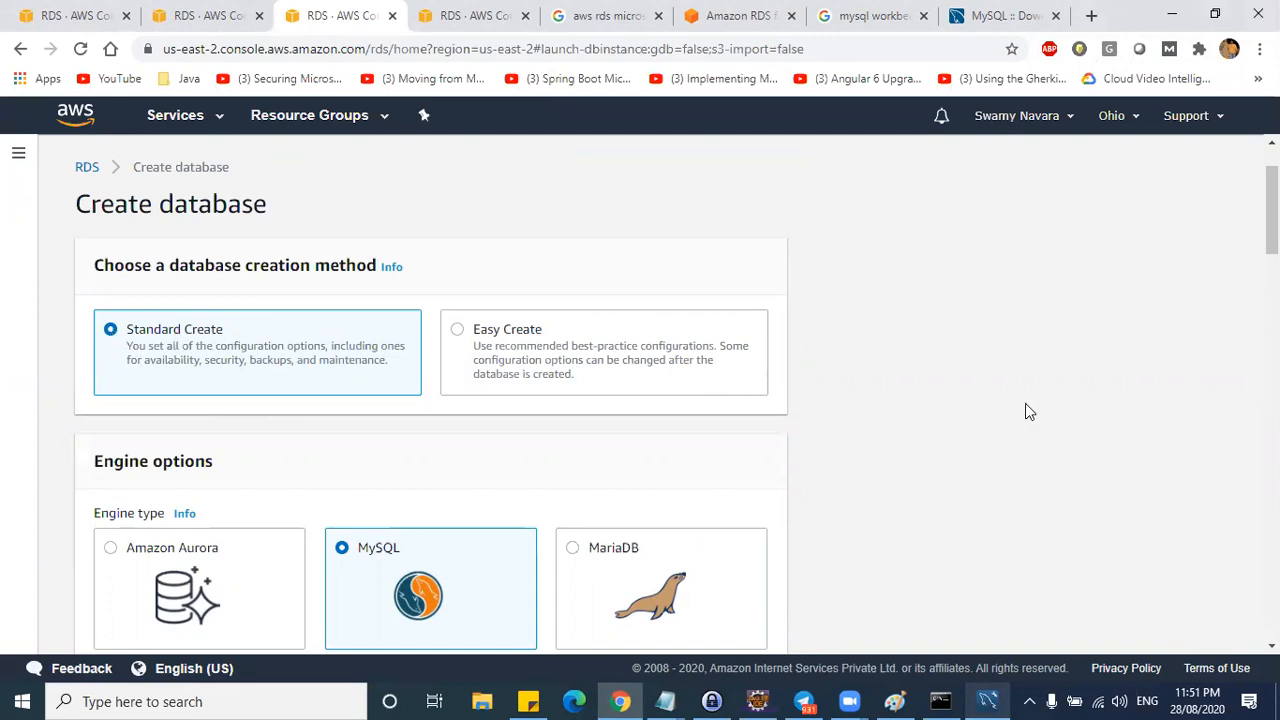
Step: Select the Free tier template for the new MySQL database
scroll(733, 486, down, 5)
scroll(733, 486, down, 3)
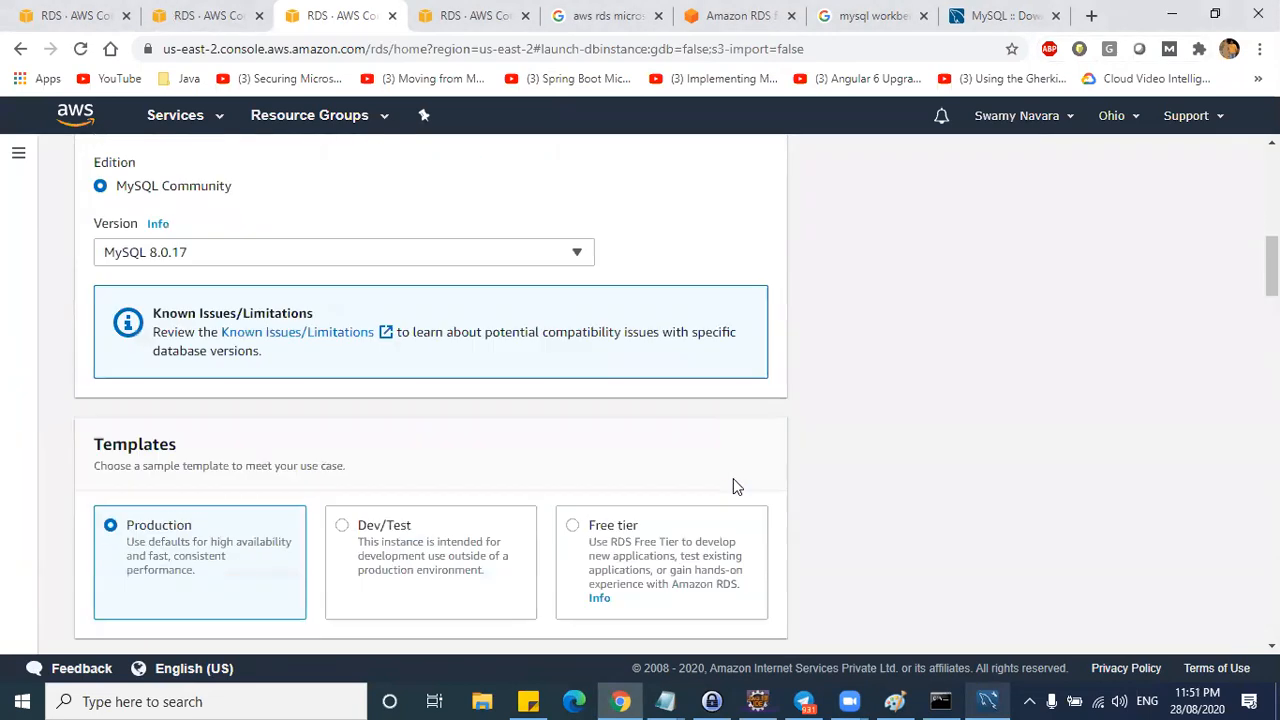
click(573, 438)
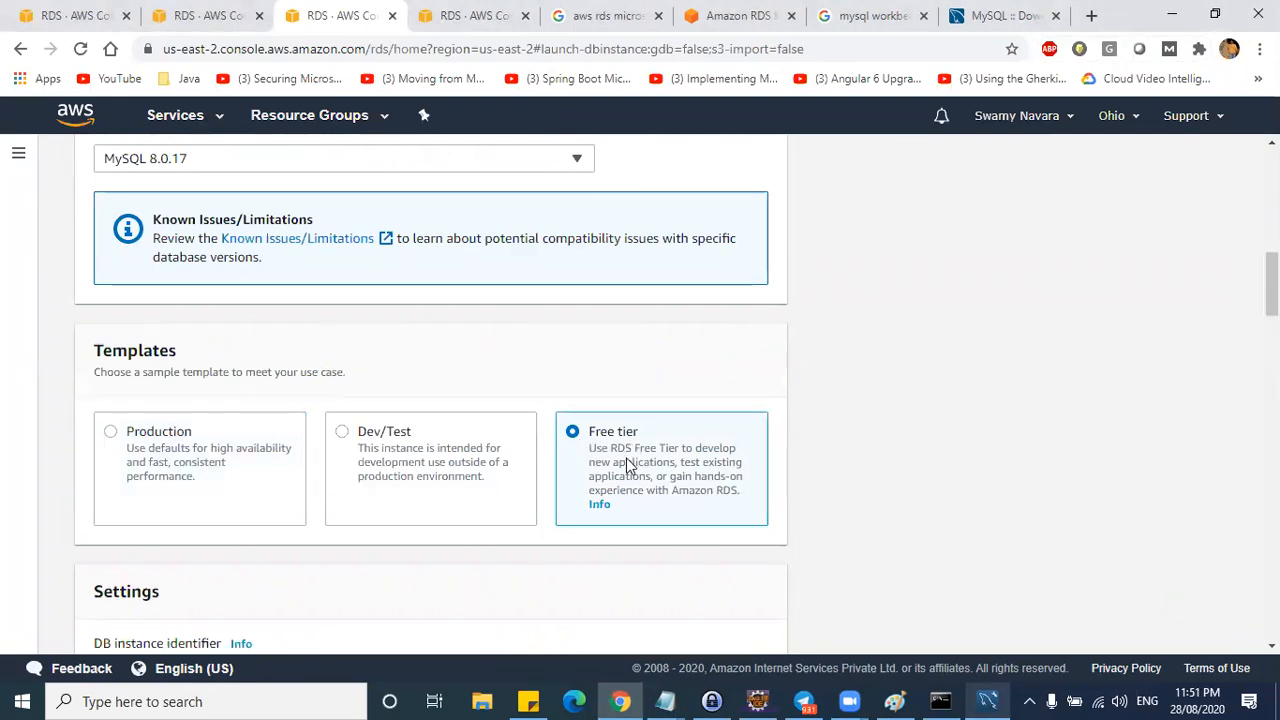
scroll(628, 465, up, 5)
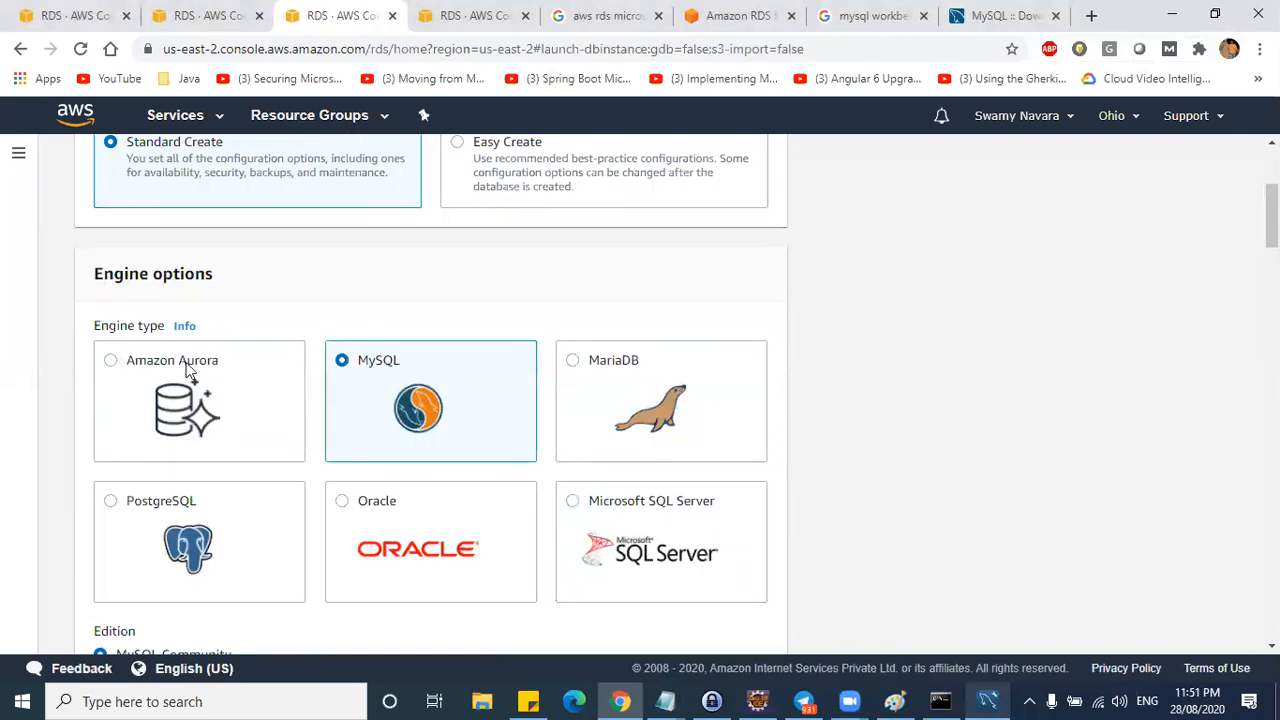
Step: Examine the settings and the DB instance class options offered under DB instance size for the Free tier template
scroll(187, 370, down, 10)
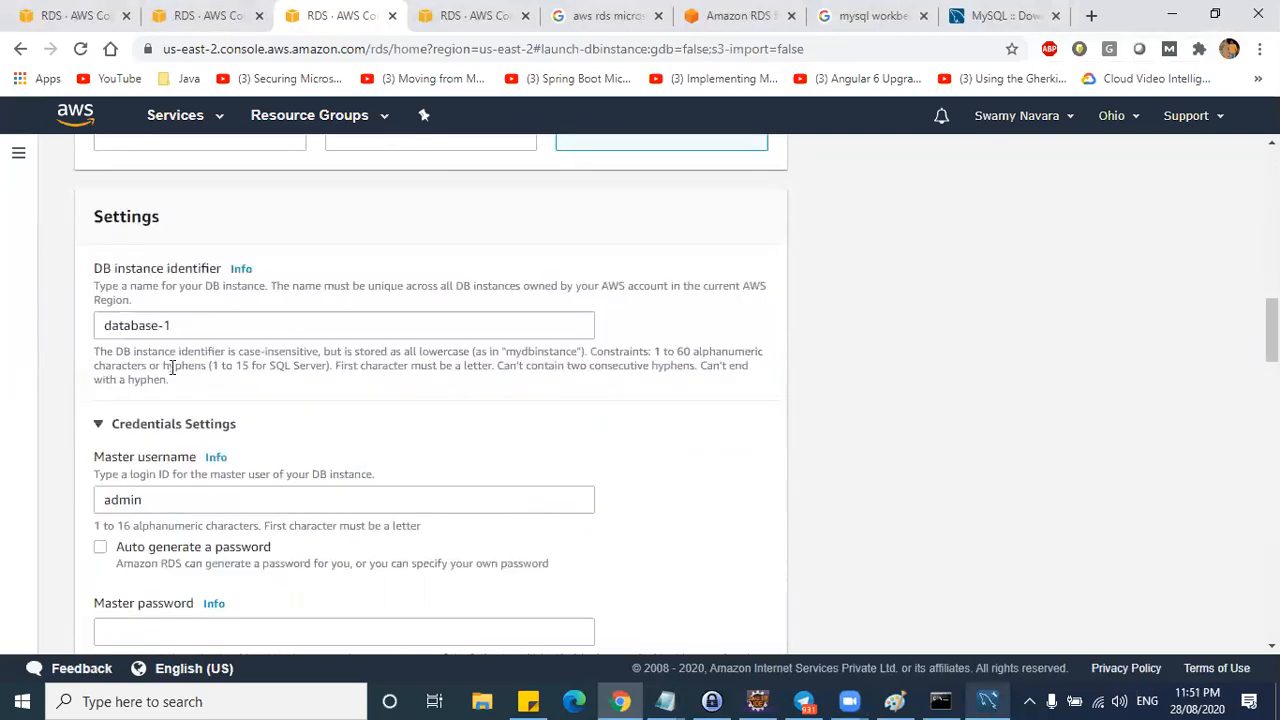
scroll(172, 367, down, 4)
drag(238, 451, 100, 437)
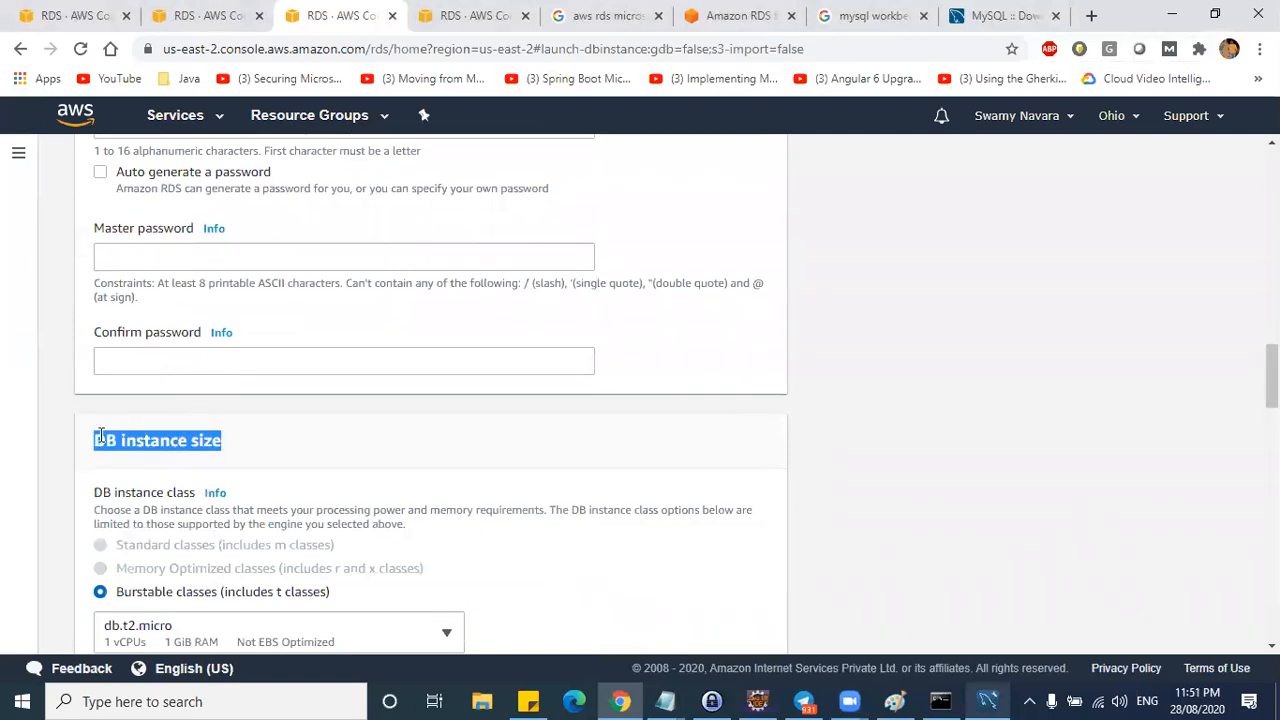
scroll(270, 430, down, 2)
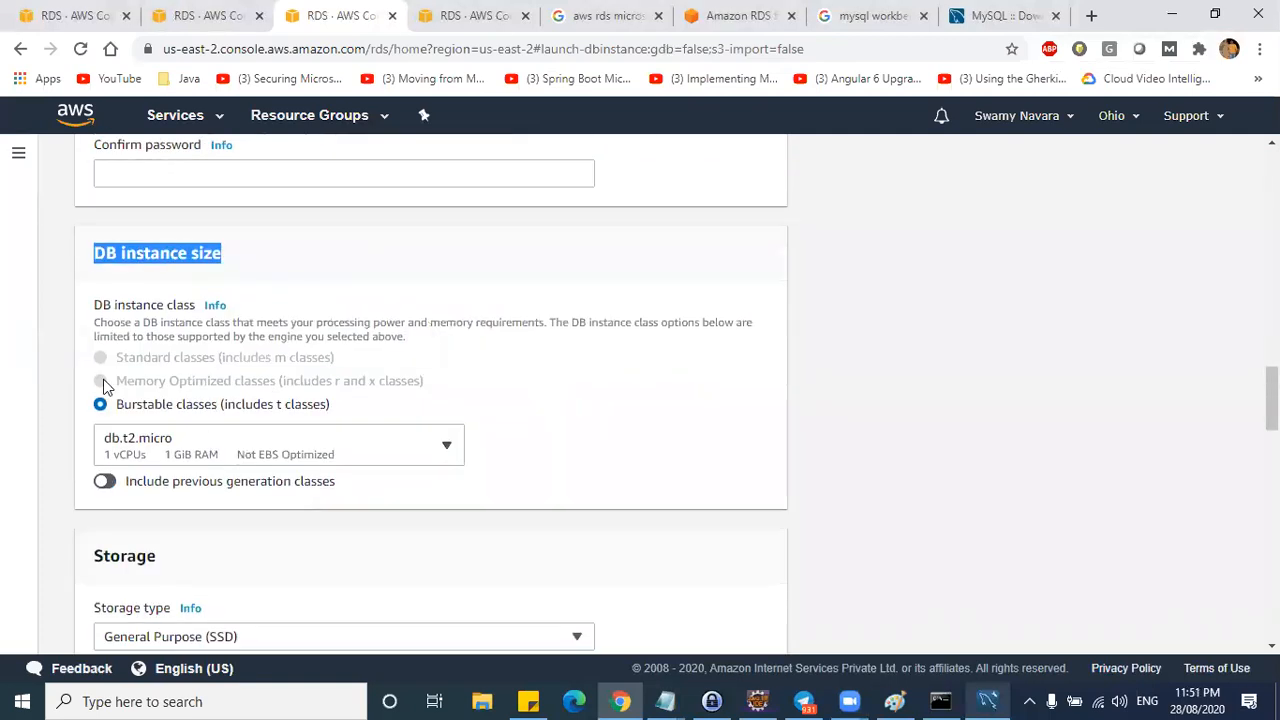
click(165, 446)
scroll(206, 349, down, 2)
scroll(238, 355, up, 2)
click(716, 438)
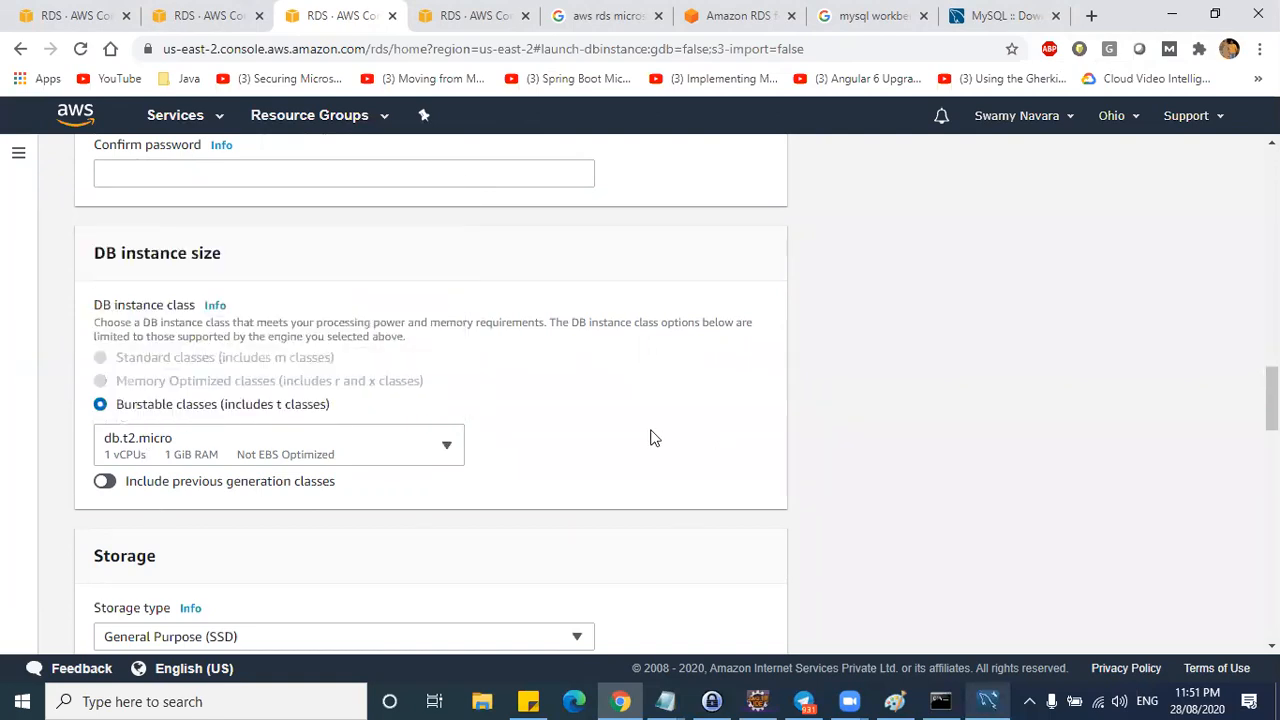
Step: Set the new MySQL database's template to Production and dismiss the feedback banner above the form
scroll(609, 434, up, 12)
scroll(393, 421, up, 3)
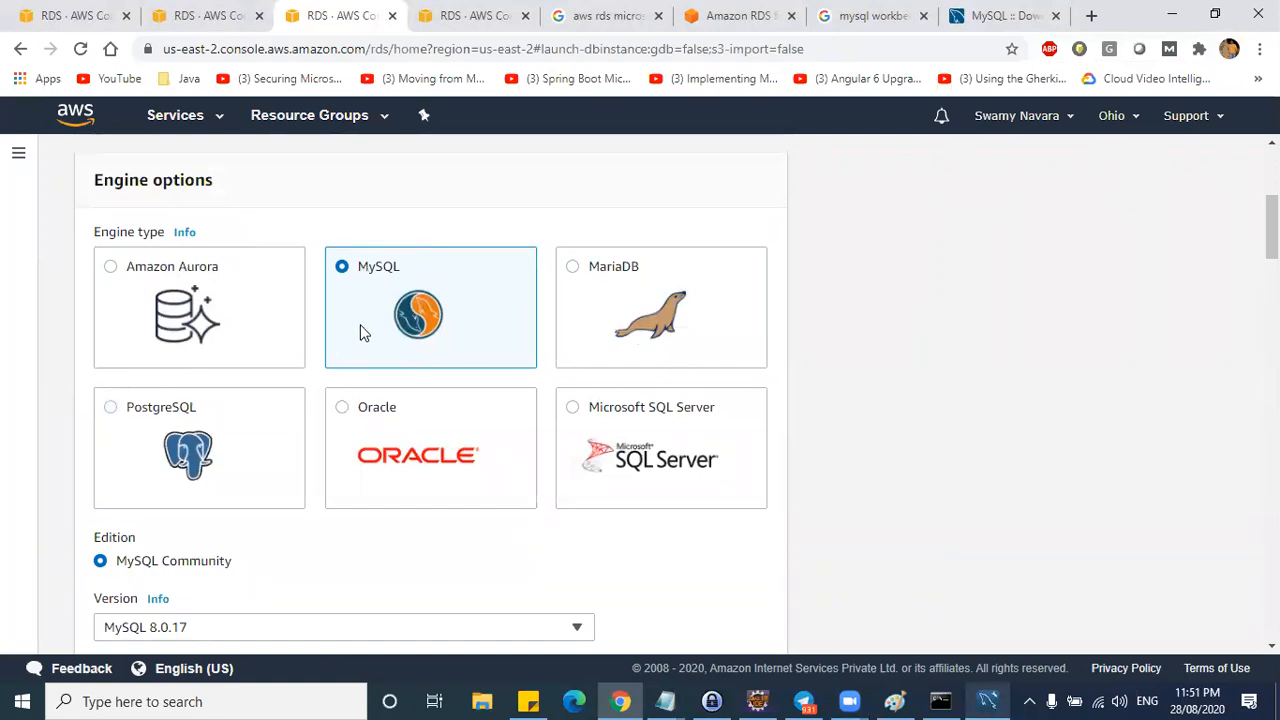
scroll(1001, 220, down, 3)
scroll(750, 330, down, 2)
drag(601, 338, 640, 339)
drag(192, 340, 125, 337)
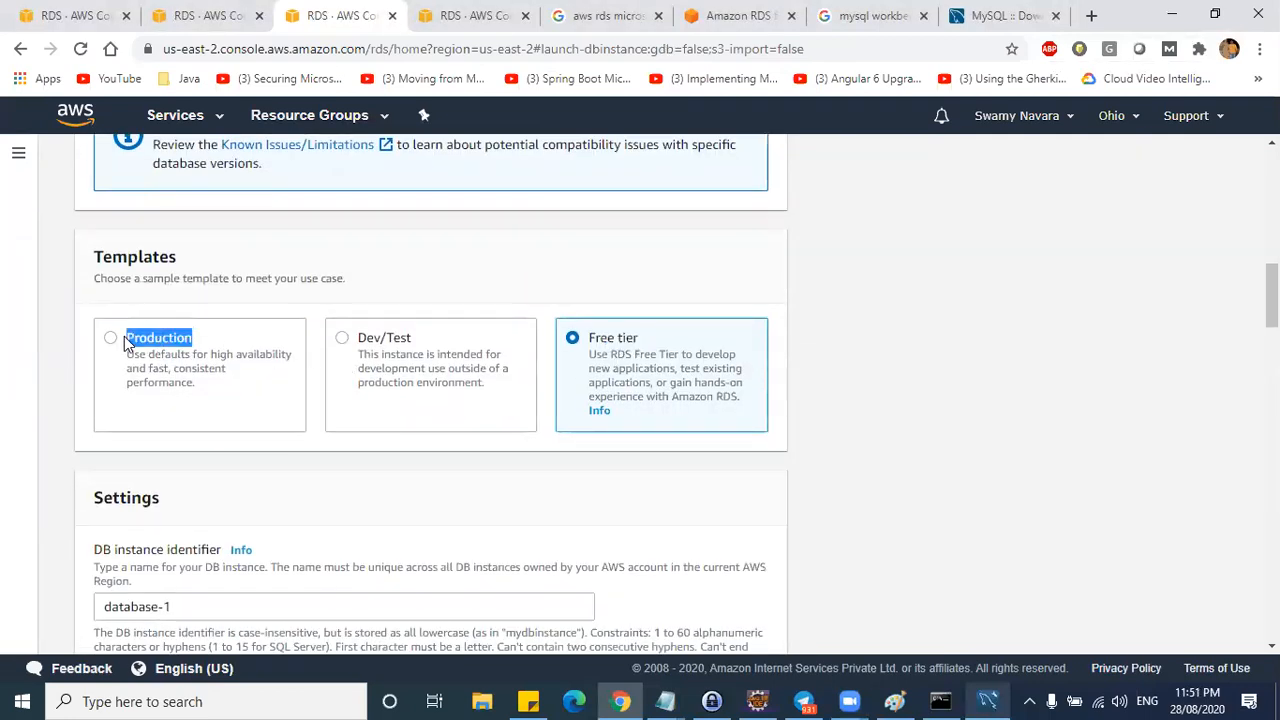
click(142, 335)
click(140, 340)
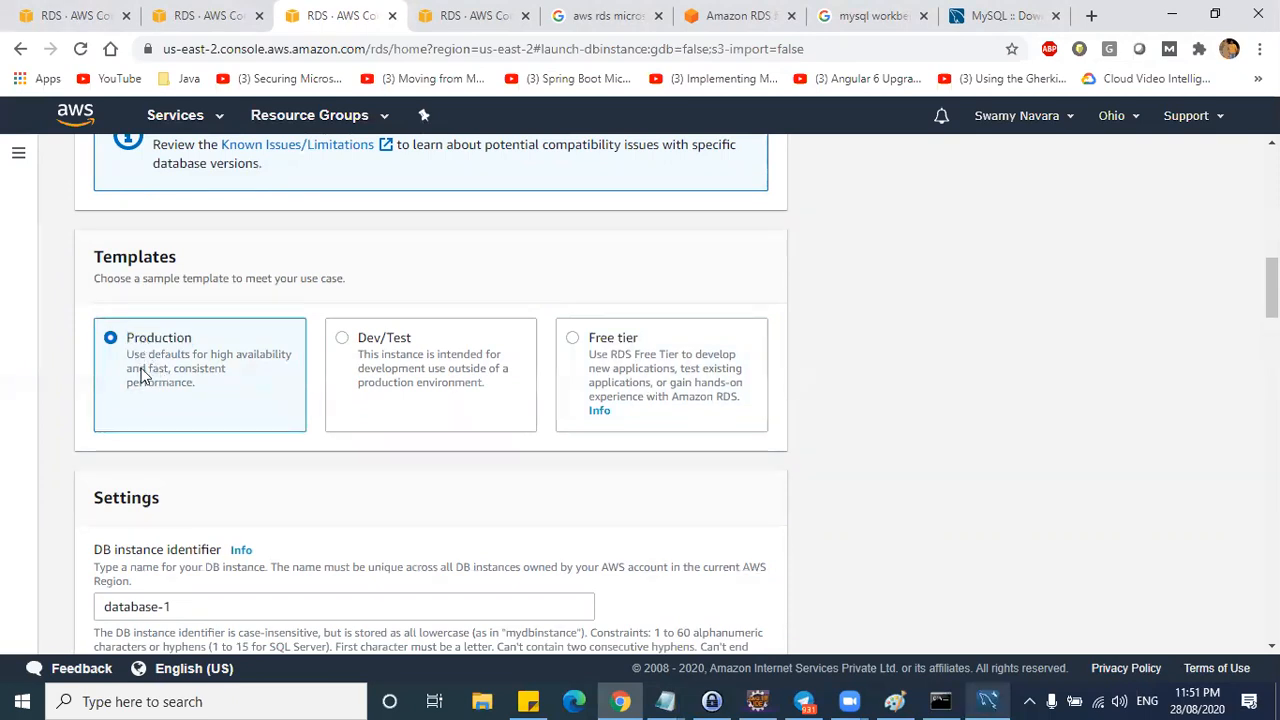
scroll(230, 347, up, 2)
scroll(230, 347, up, 8)
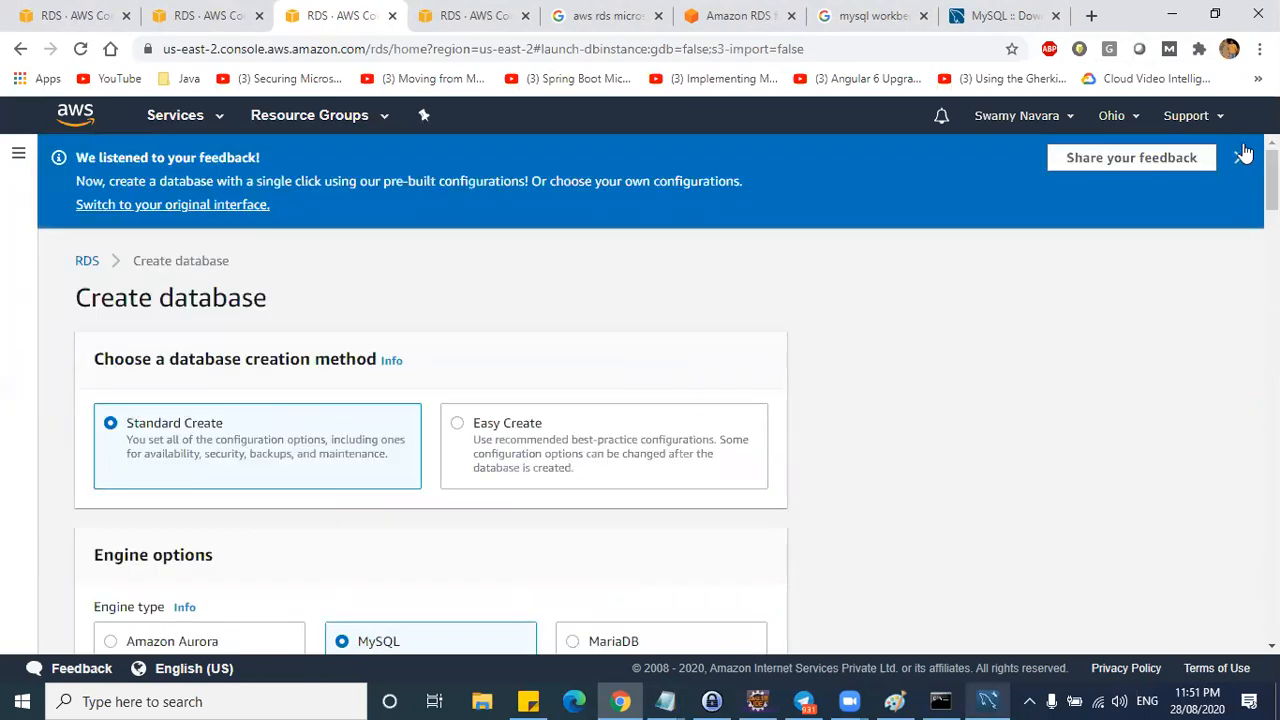
click(1242, 156)
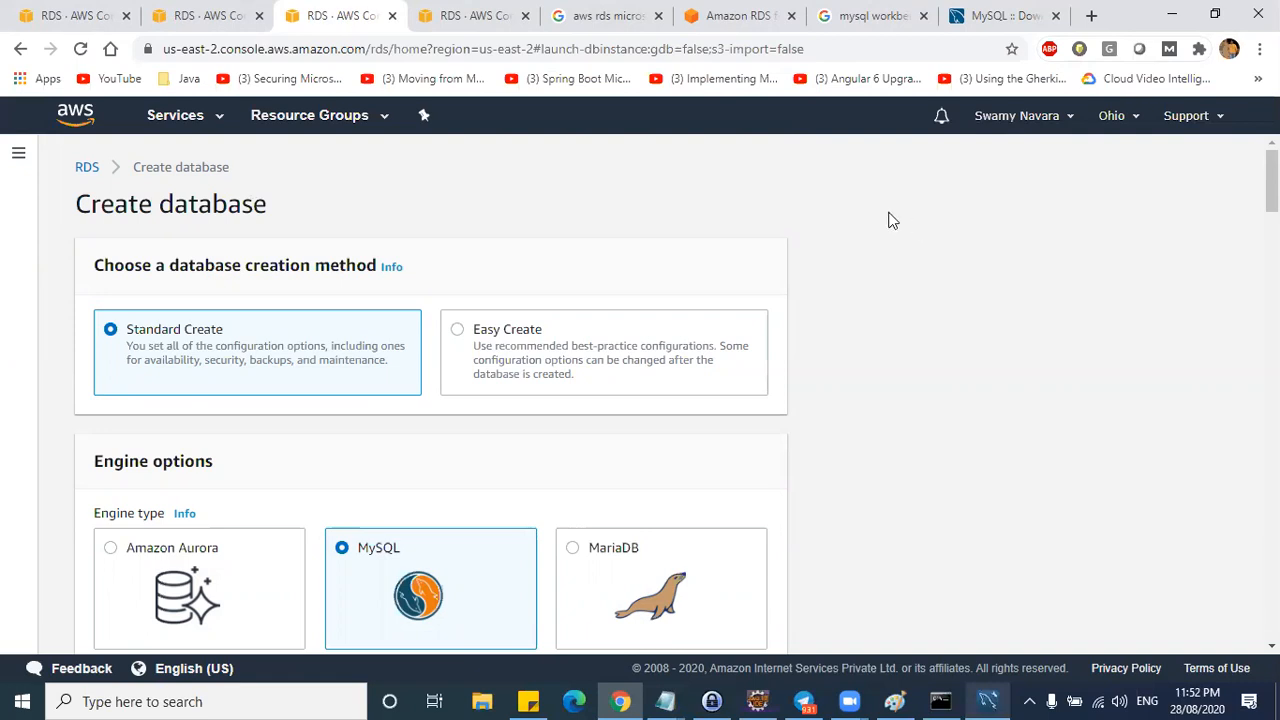
Step: Switch to the other RDS Databases tab and open the account's billing dashboard
click(462, 12)
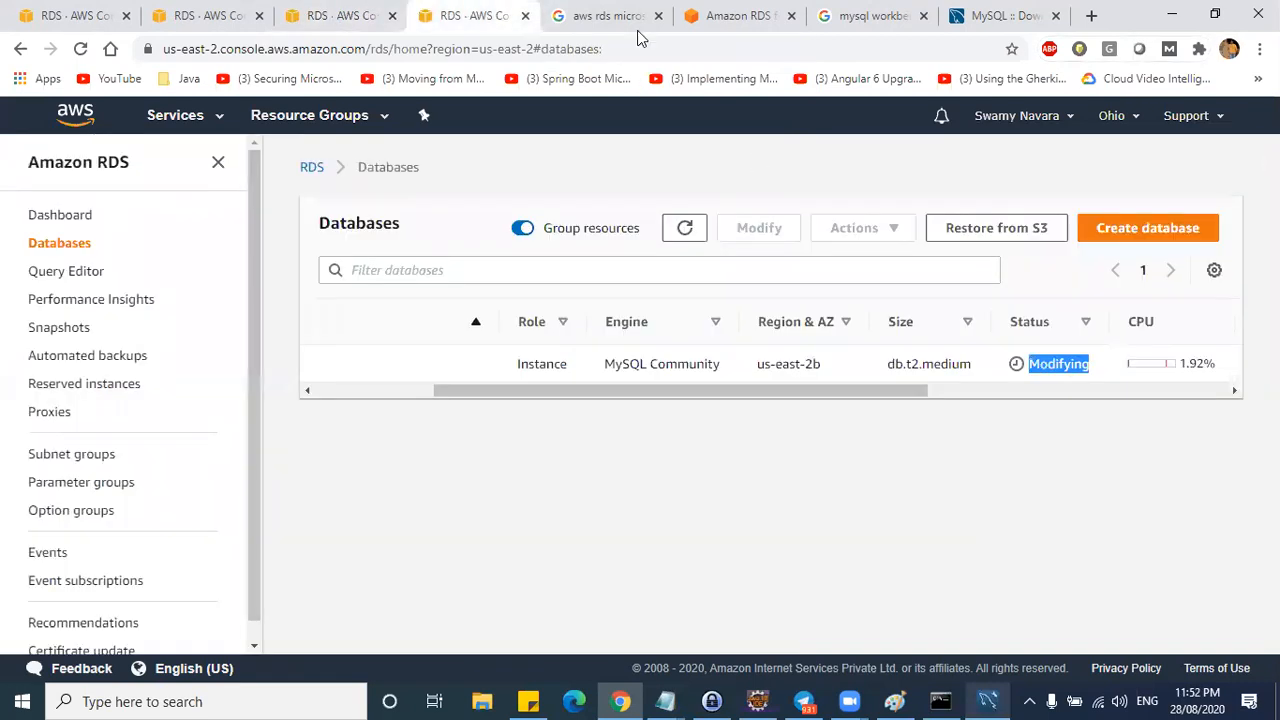
click(1045, 115)
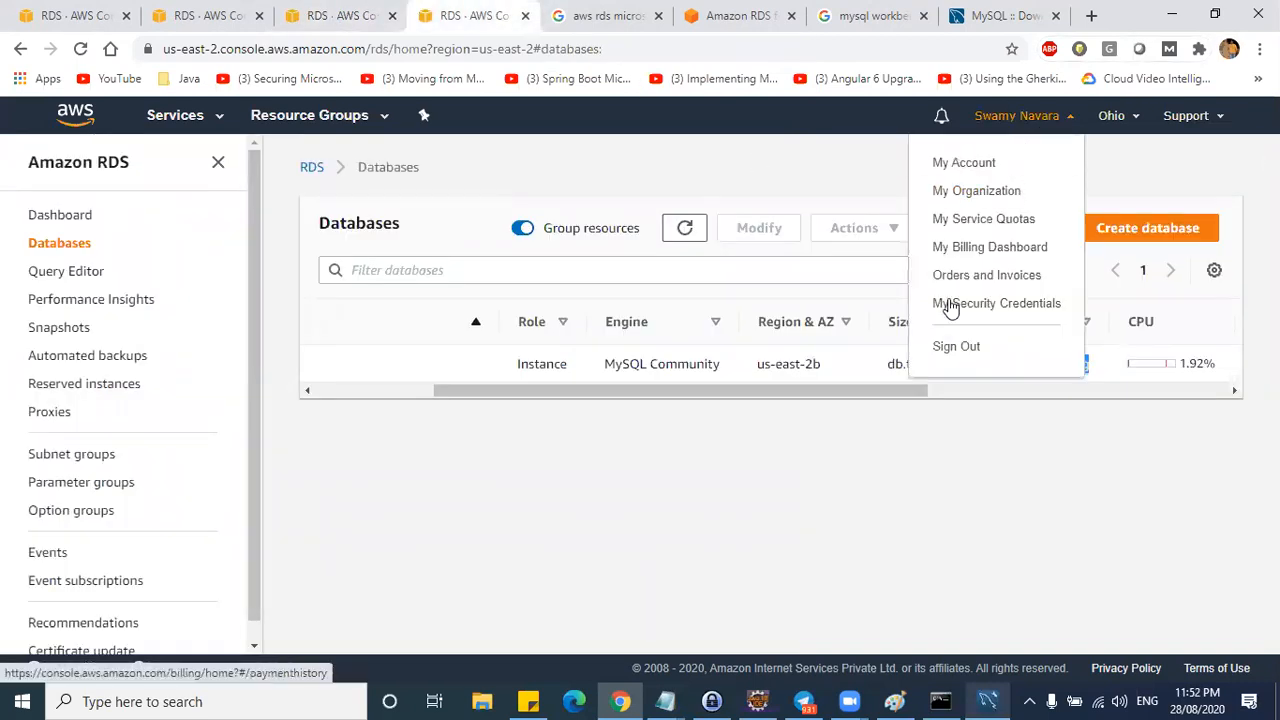
click(962, 247)
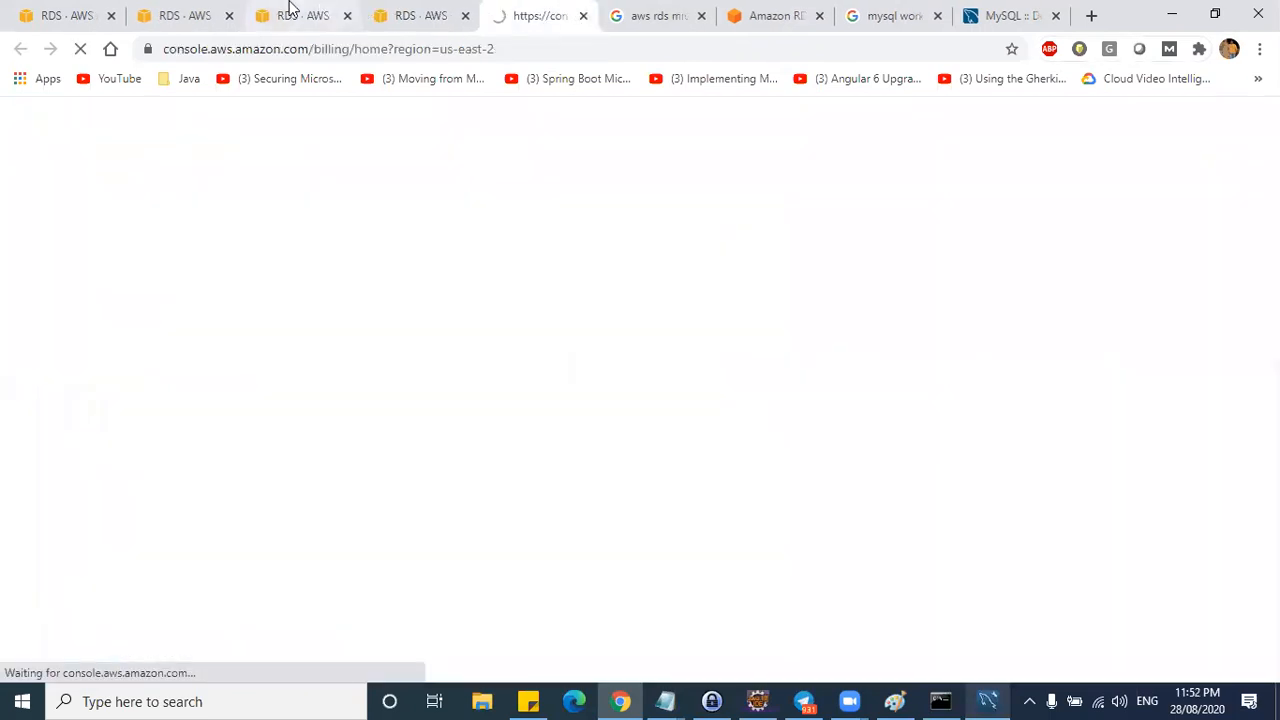
Step: Return to the RDS Databases list, refresh it, check the status of aug01-db-2ndtest and switch back to the billing dashboard
click(268, 10)
click(197, 12)
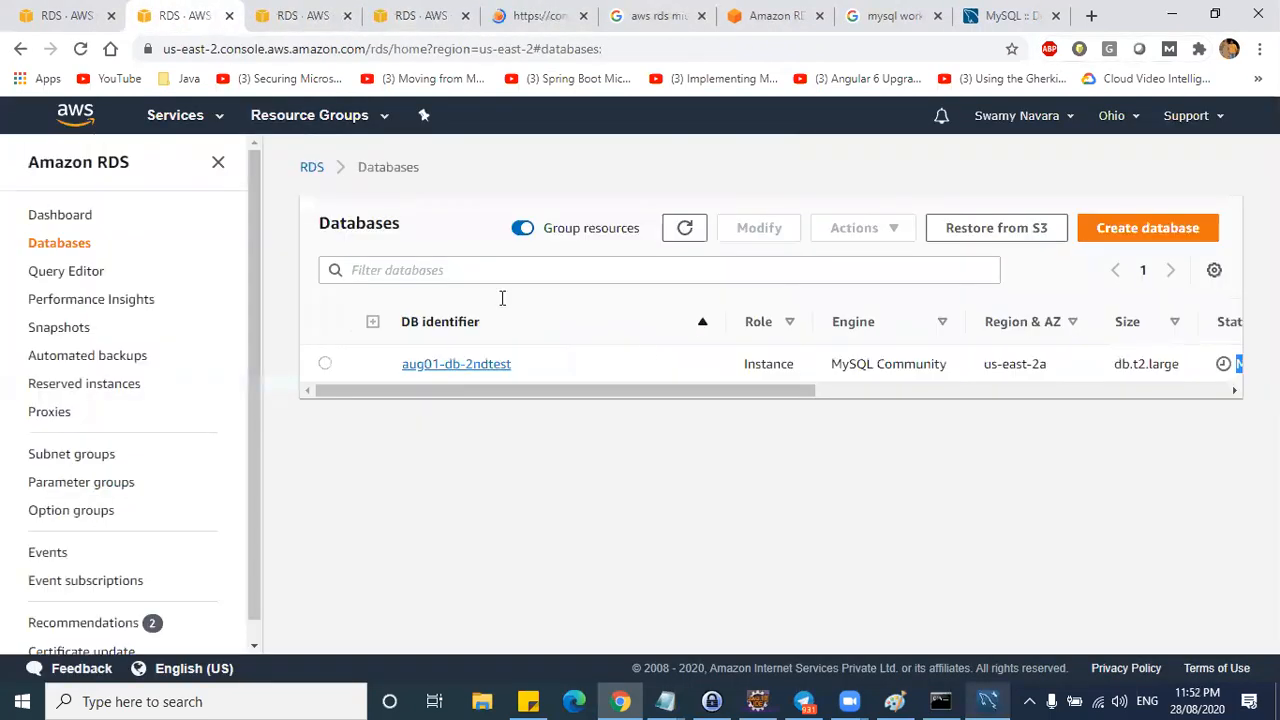
click(685, 229)
drag(746, 392, 1022, 393)
double_click(1033, 365)
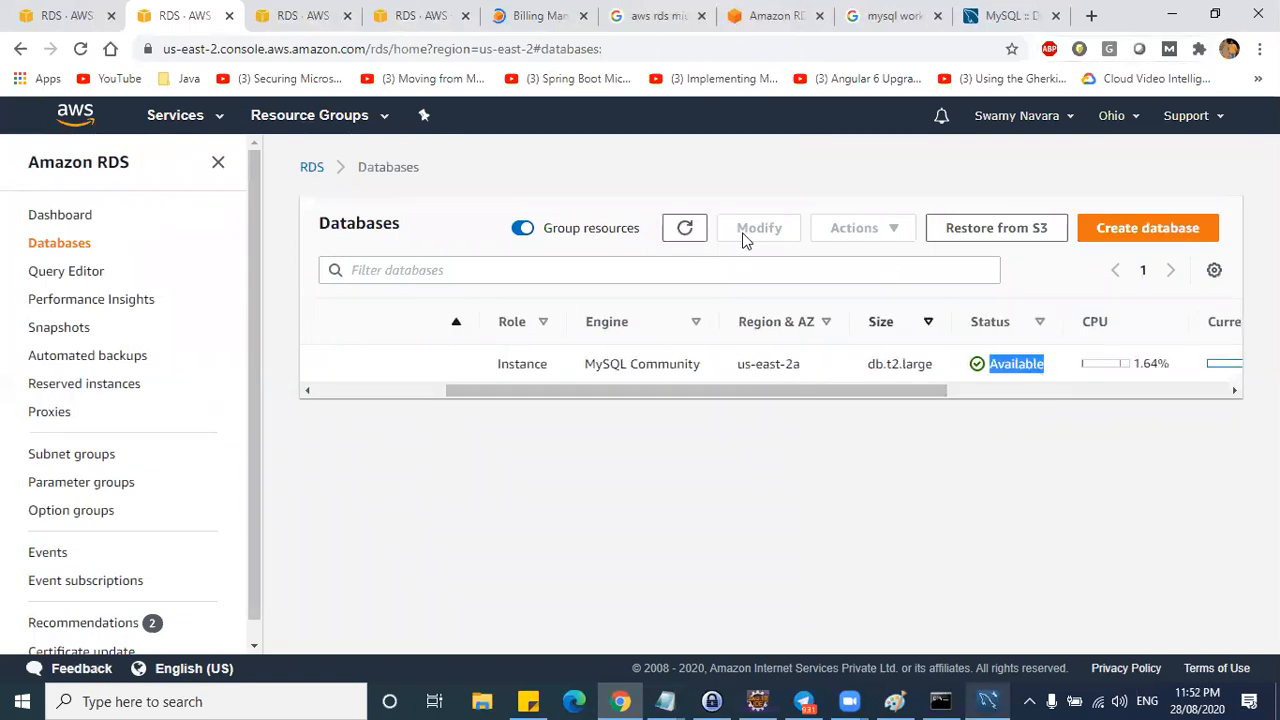
click(513, 9)
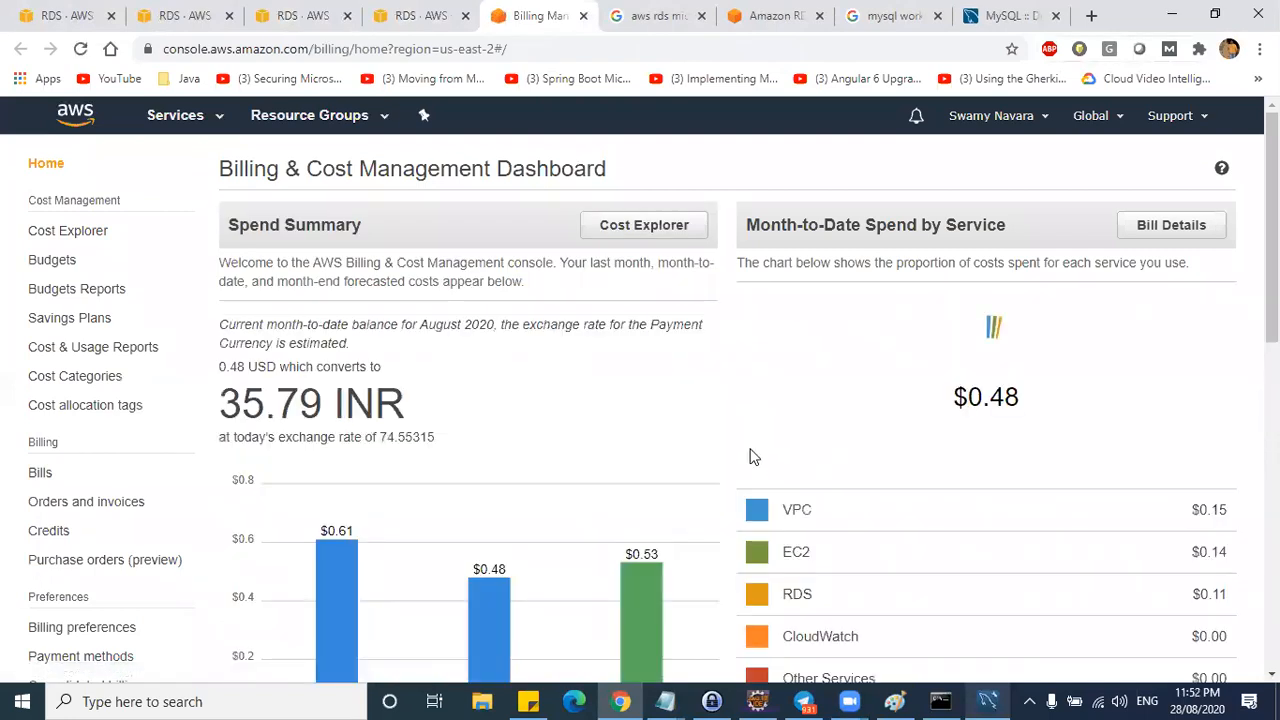
Step: Examine the RDS charge in the month-to-date spend by service and the converted INR balance on the billing dashboard
scroll(755, 455, down, 2)
mouse_move(1238, 407)
mouse_down()
mouse_move(1209, 407)
mouse_move(1226, 413)
mouse_up()
click(1180, 407)
click(1230, 411)
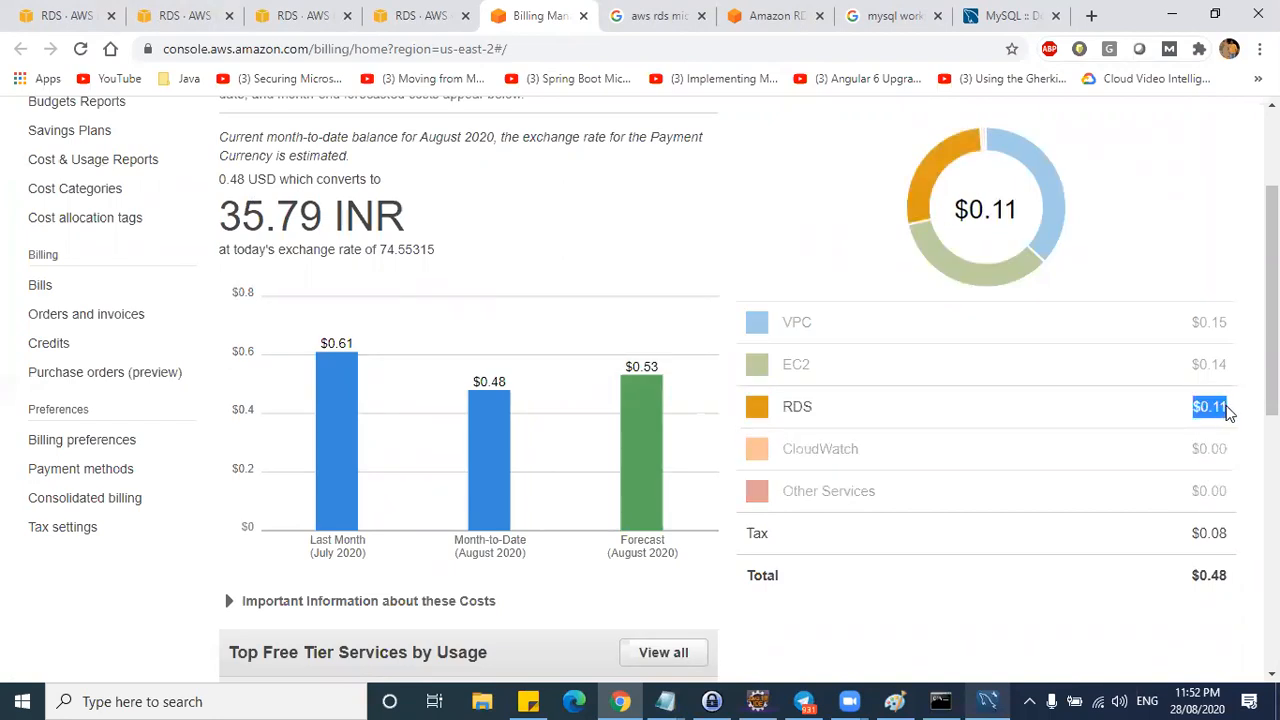
click(1205, 414)
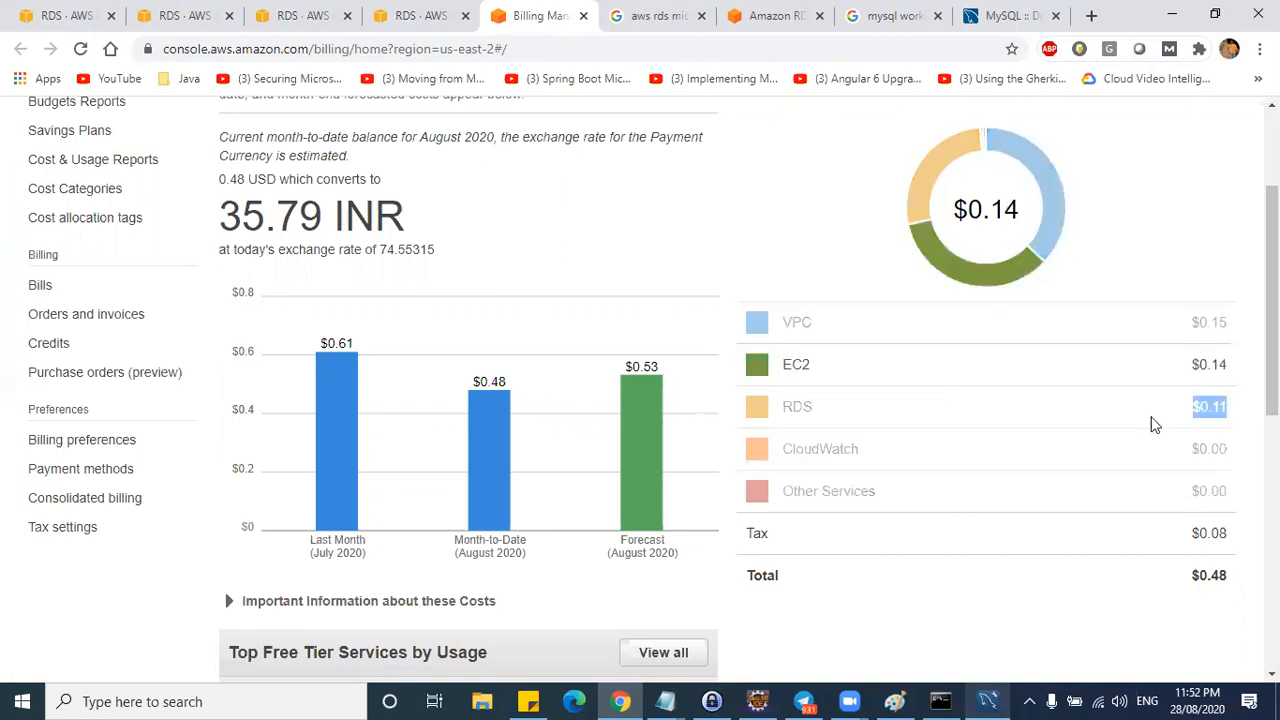
drag(1183, 409, 1230, 413)
click(1230, 413)
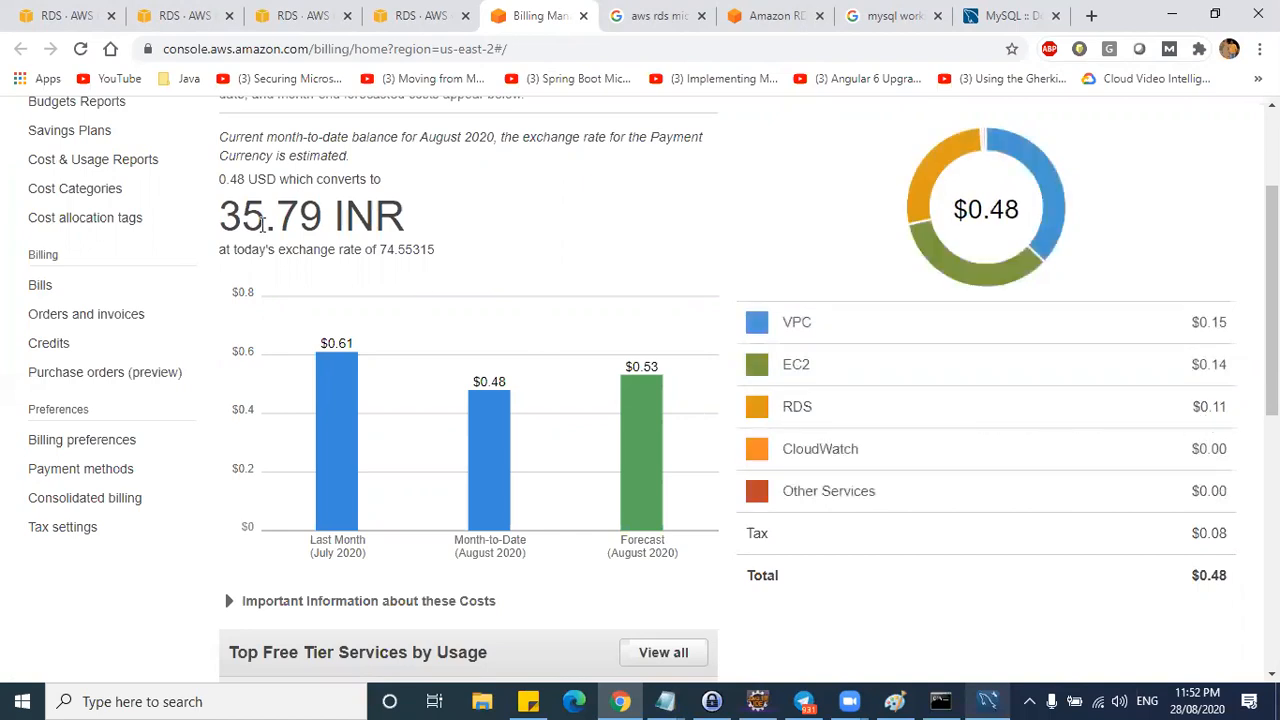
drag(264, 224, 220, 222)
scroll(900, 420, up, 2)
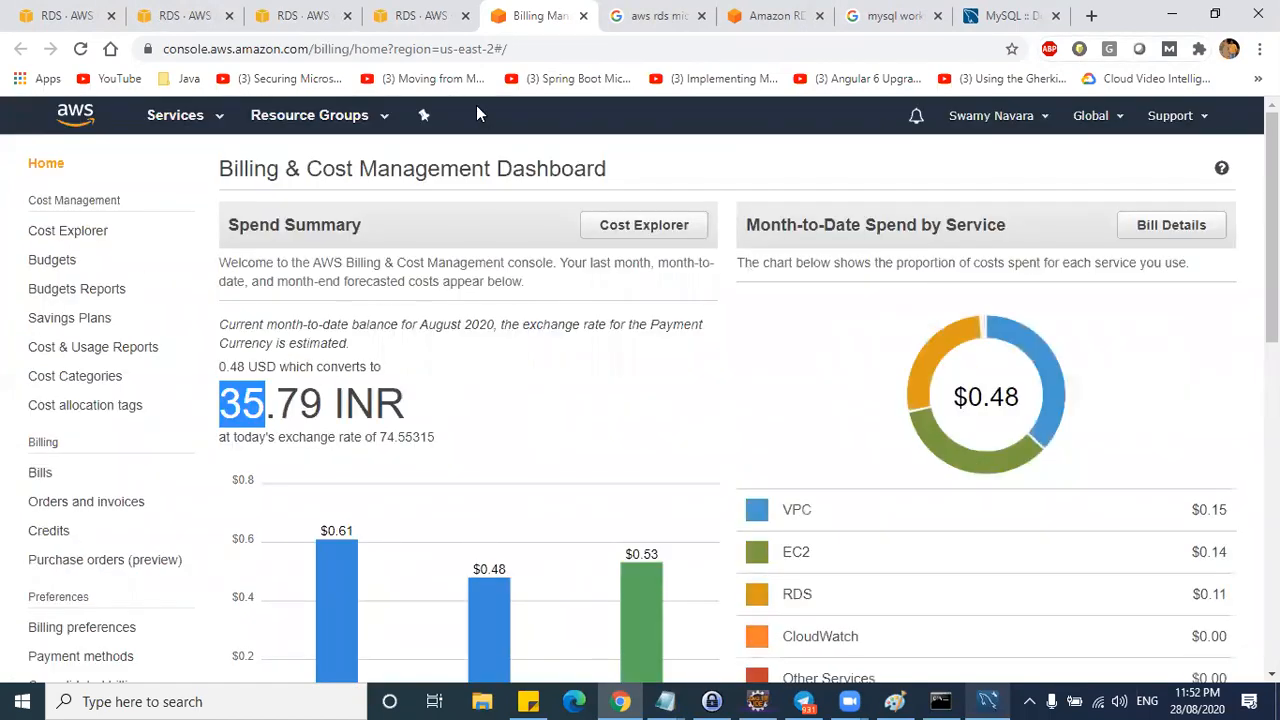
Step: Close the Create database page and refresh the RDS Databases list to check the status of aug01-db-2ndtest
click(300, 16)
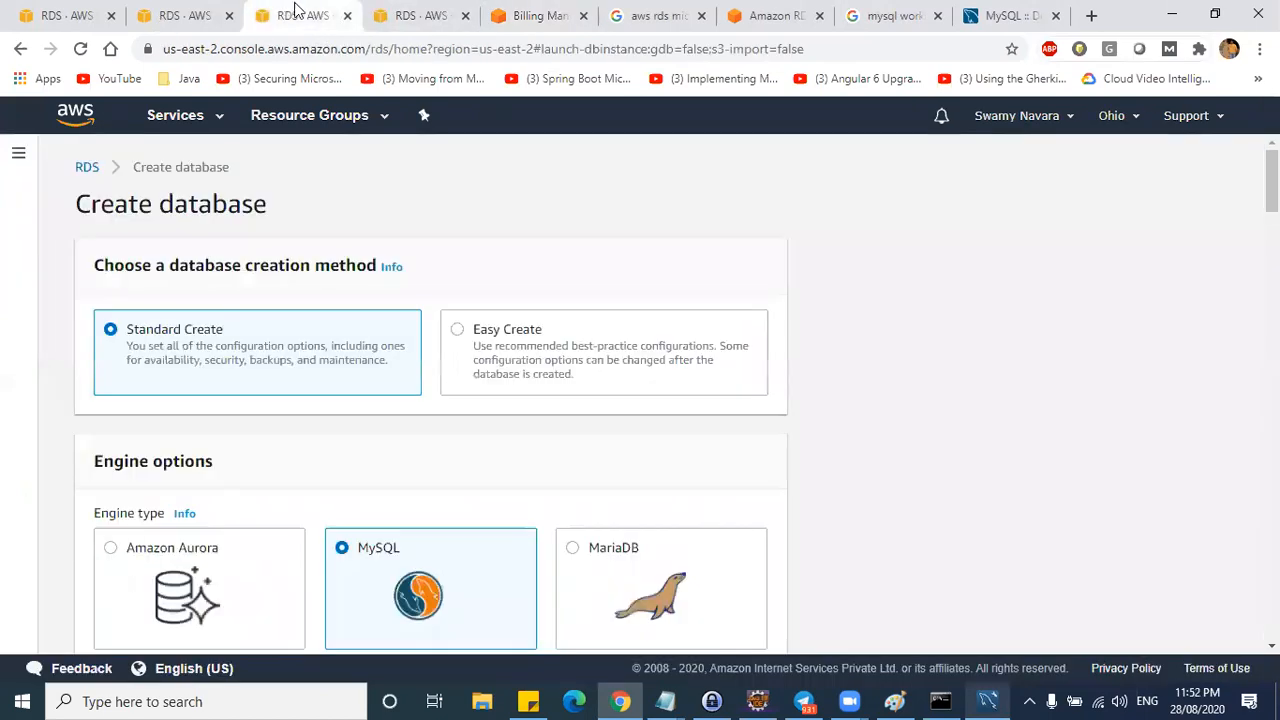
click(346, 16)
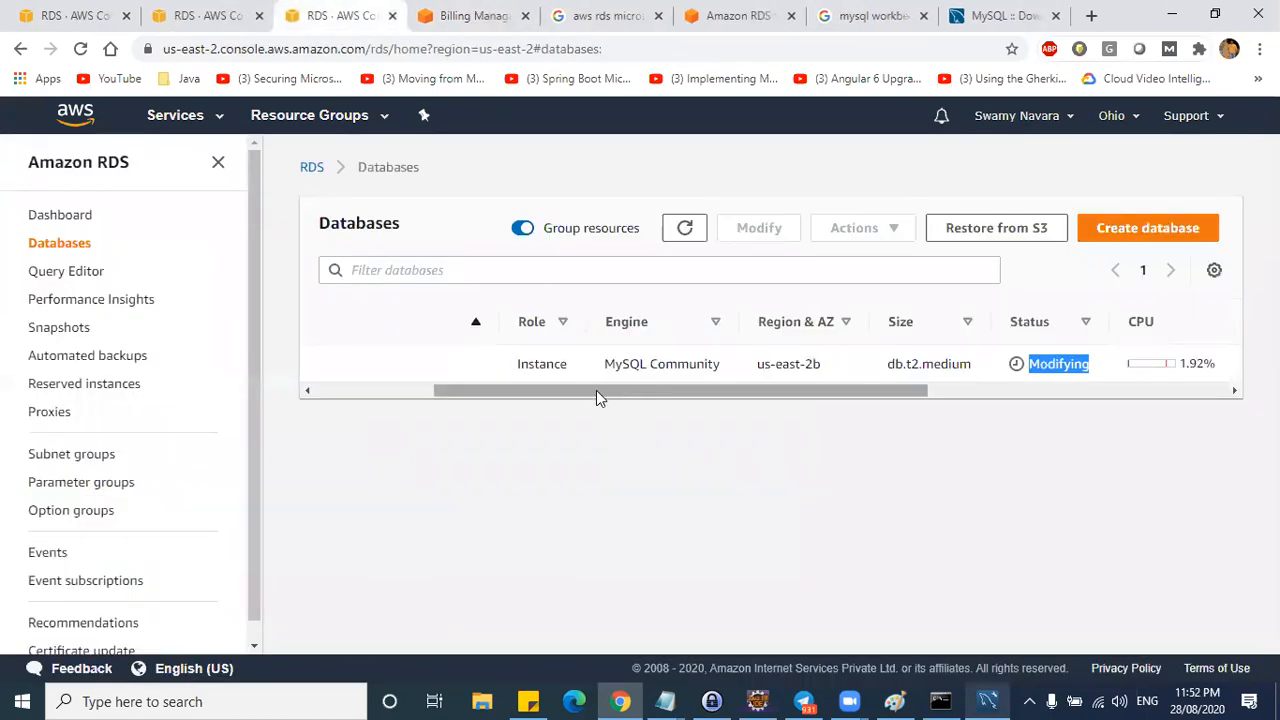
drag(596, 390, 589, 390)
click(686, 228)
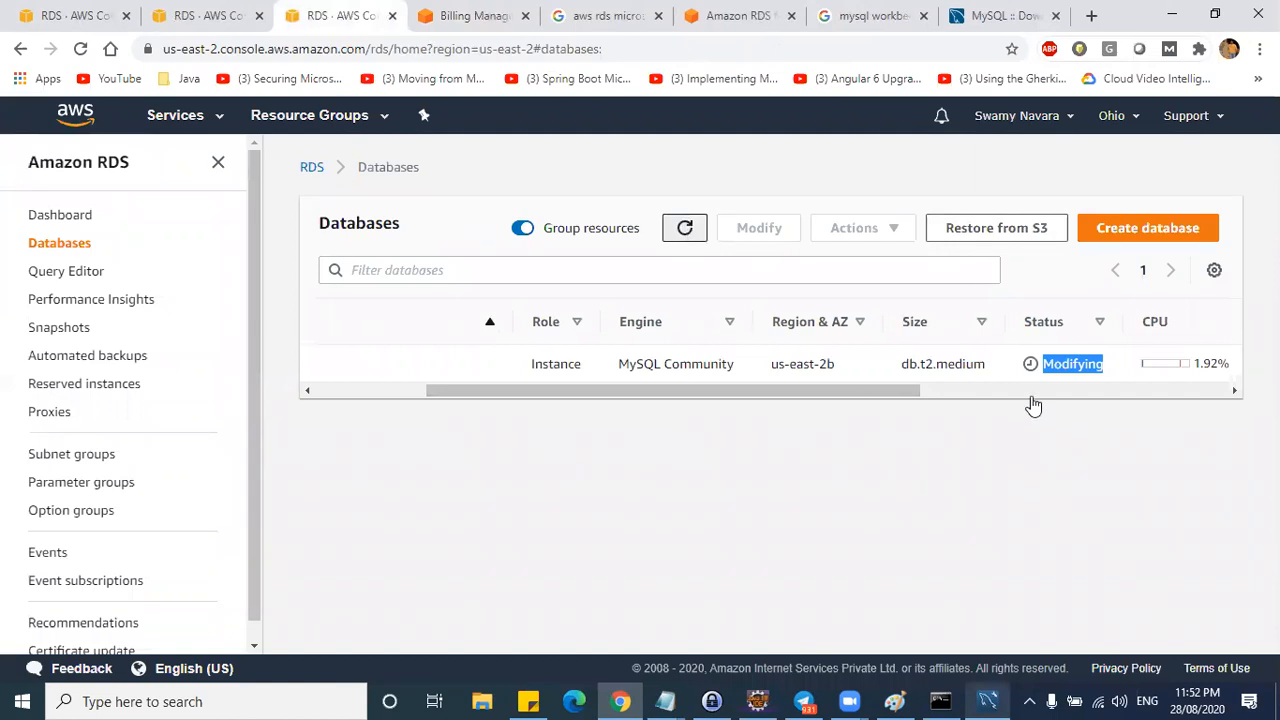
drag(1070, 366, 1035, 368)
Step: Rerun the SELECT query on test.emp in MySQL Workbench and return to the RDS Databases list
click(983, 699)
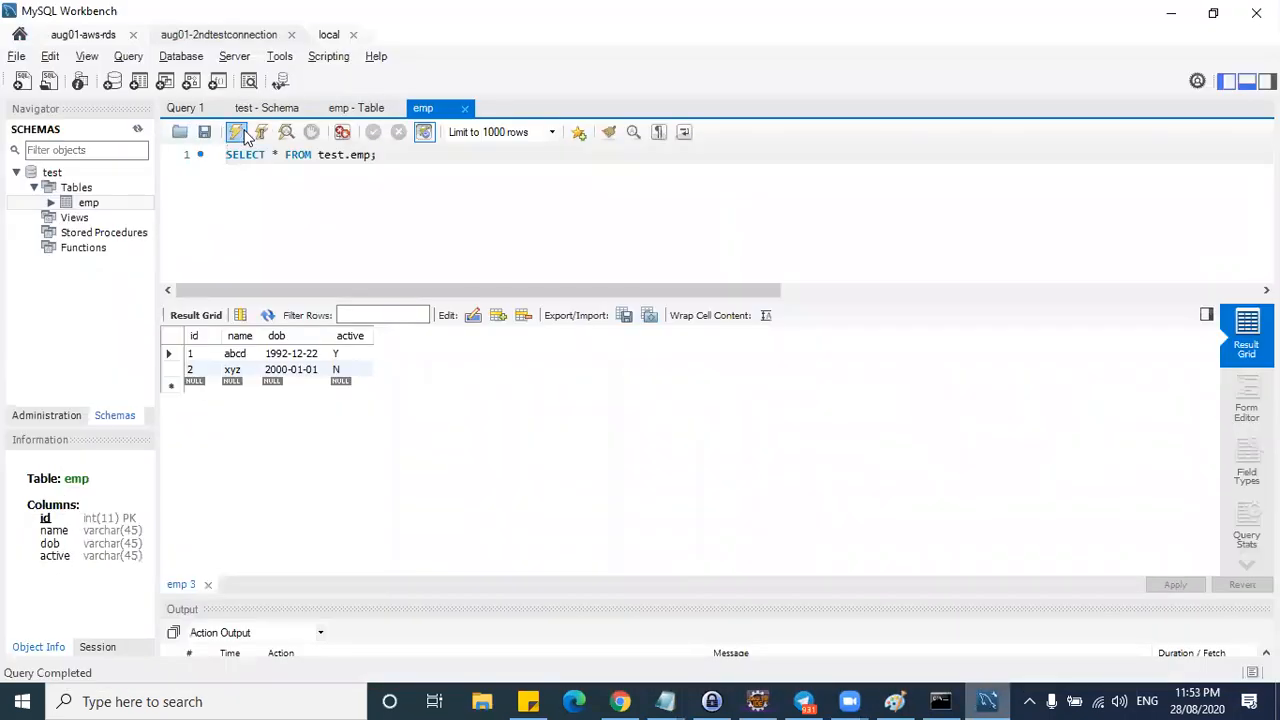
click(236, 131)
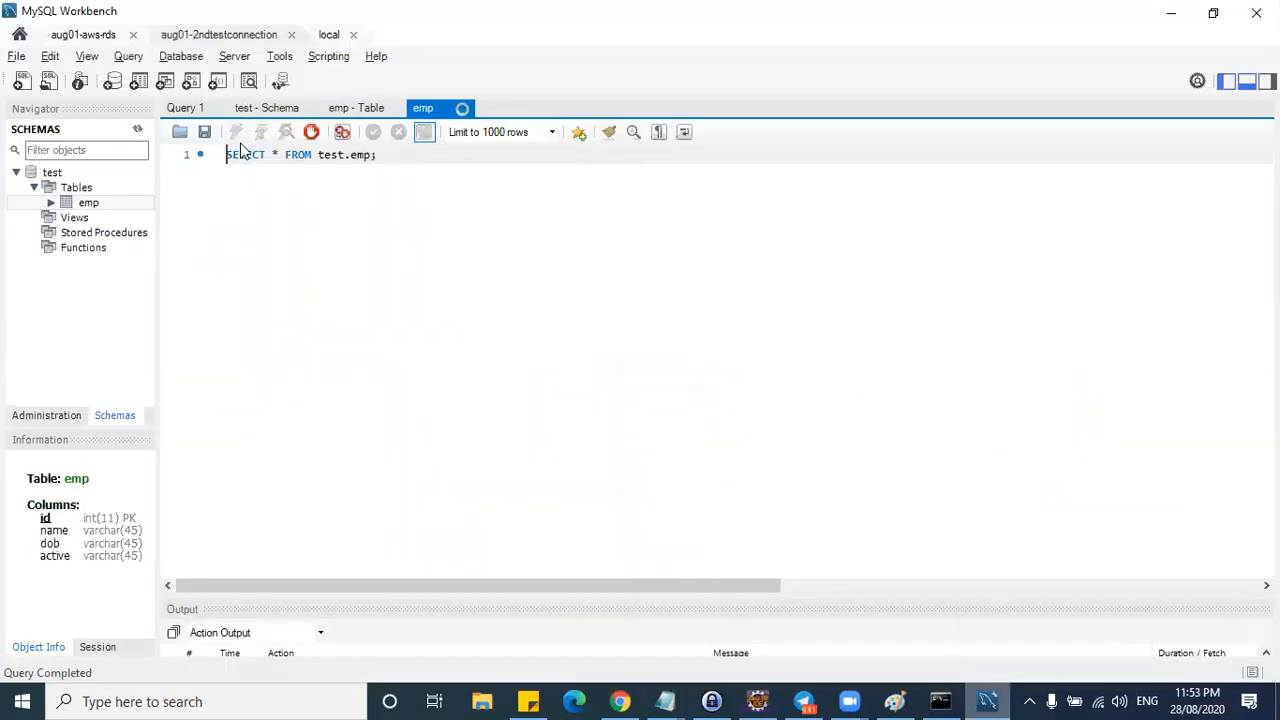
click(1171, 13)
Step: Reboot the aug01-db-2ndtest instance with failover and bring its status into view in the Databases list
drag(422, 393, 310, 392)
click(324, 363)
click(855, 228)
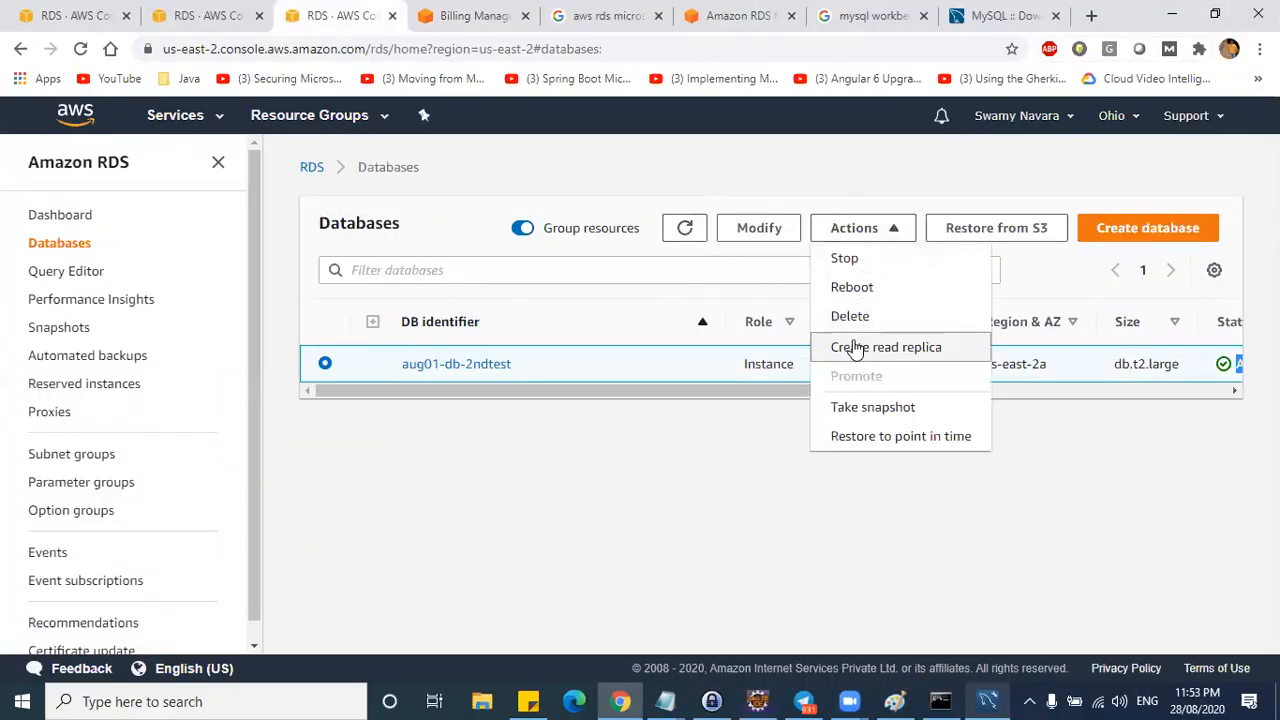
click(858, 290)
click(100, 366)
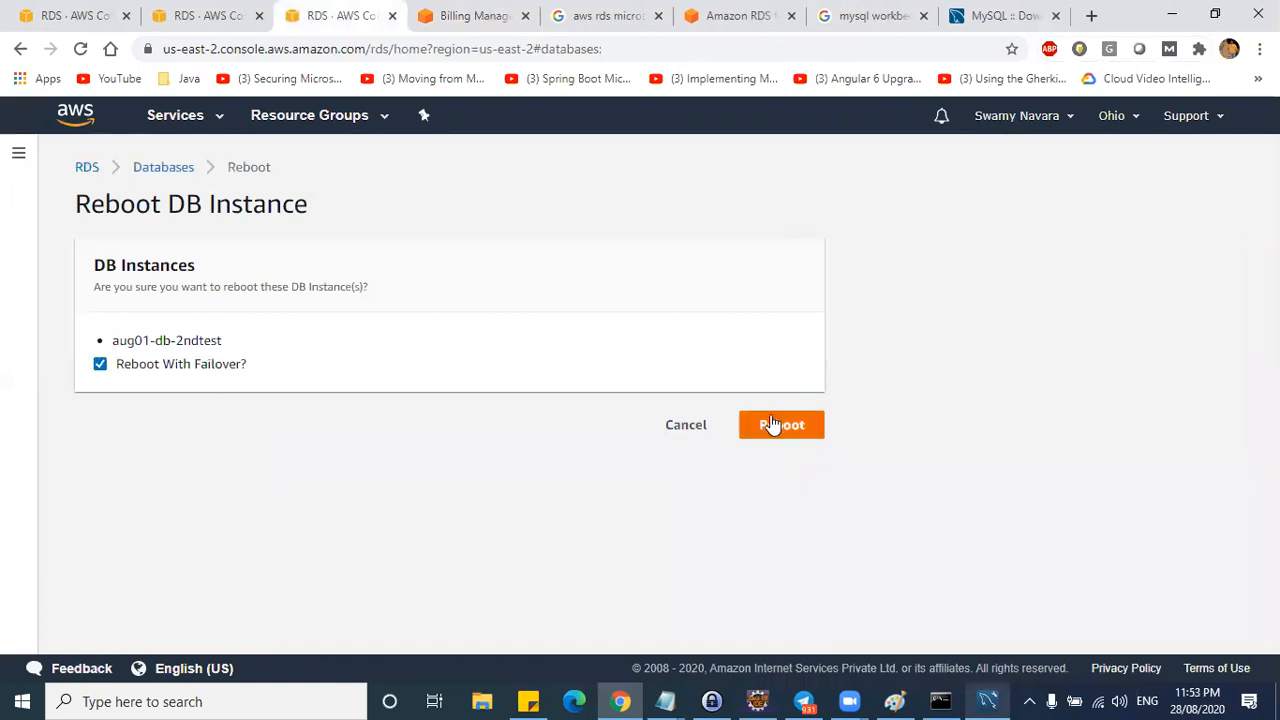
click(778, 424)
drag(806, 393, 866, 363)
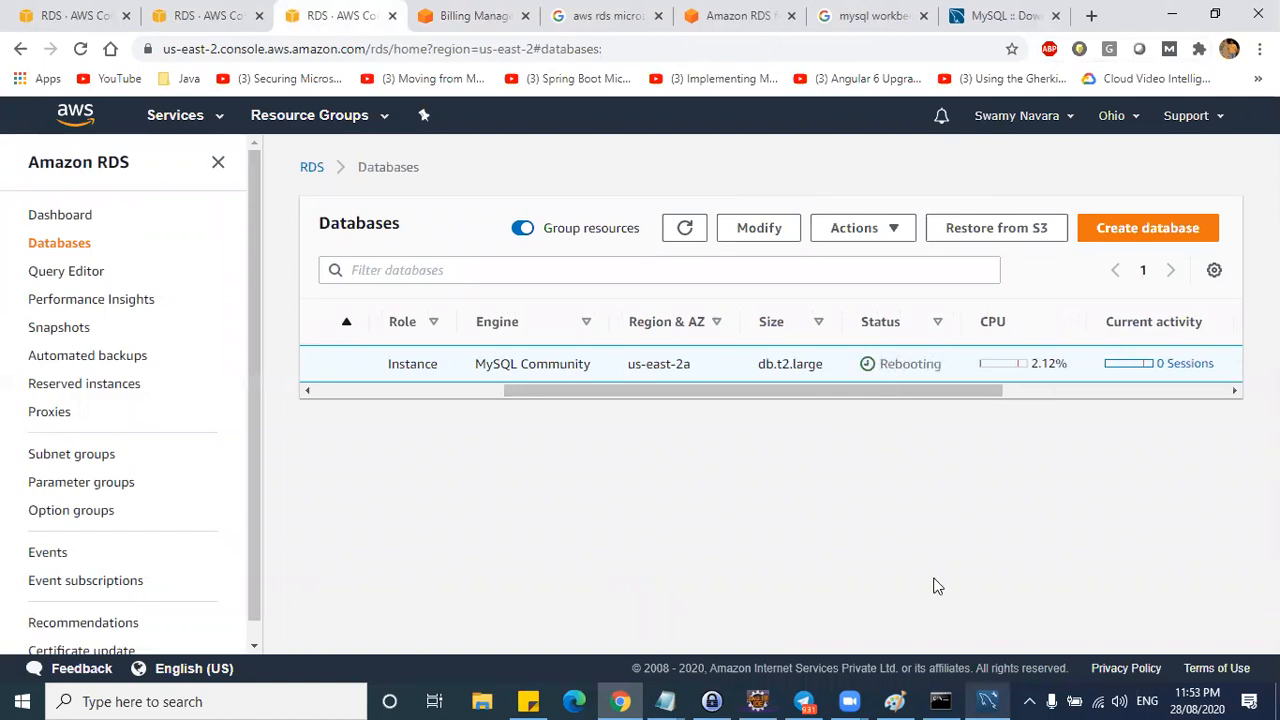
Step: Switch to MySQL Workbench and run the SELECT query on test.emp repeatedly during the reboot
click(940, 701)
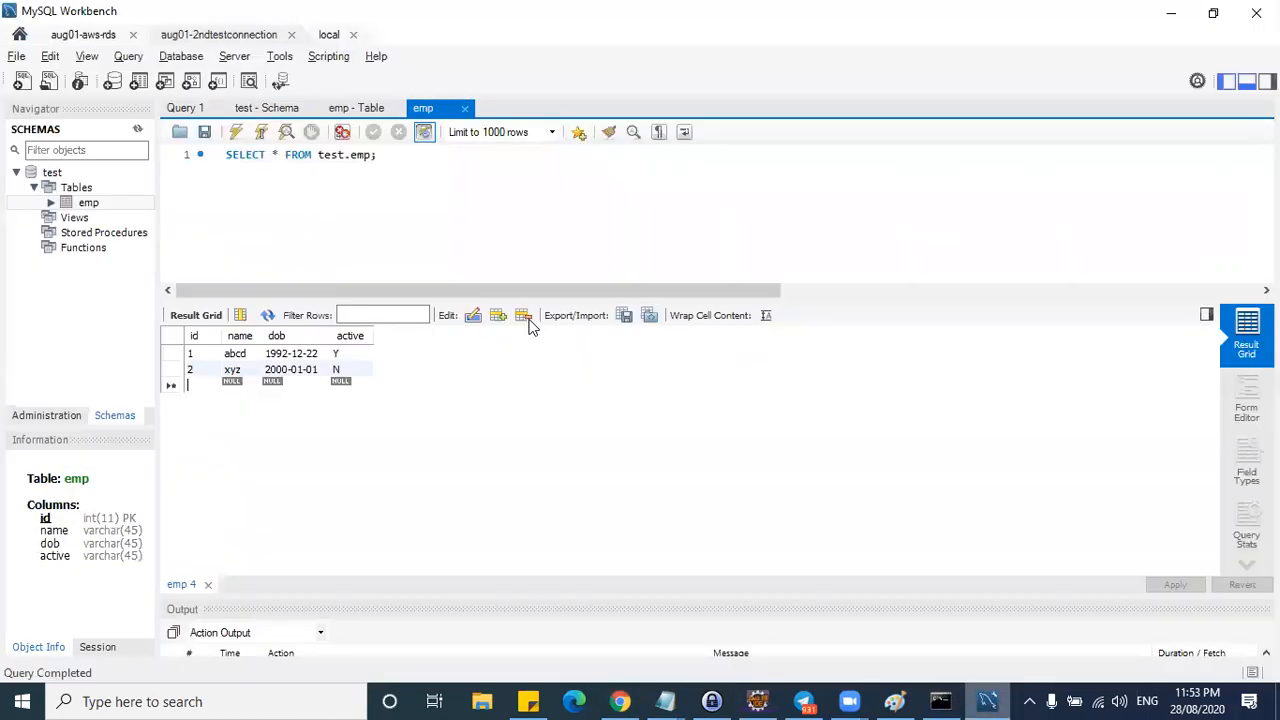
click(268, 157)
click(236, 131)
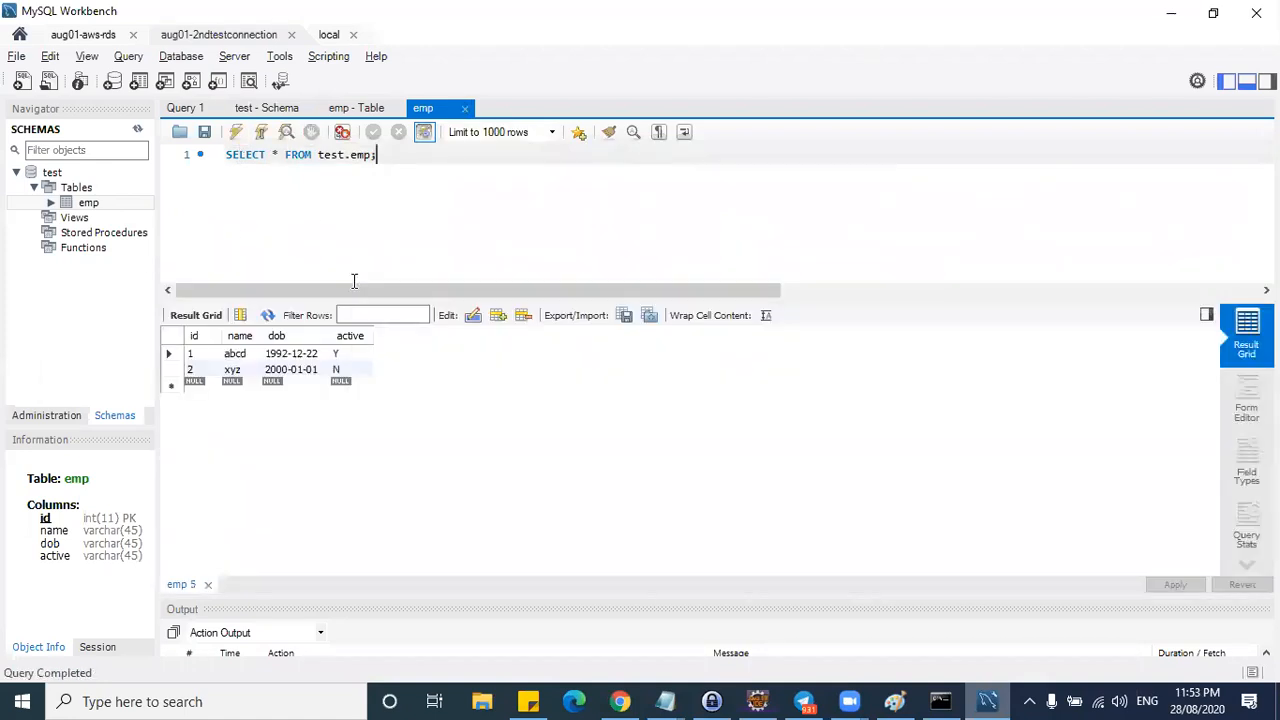
click(236, 131)
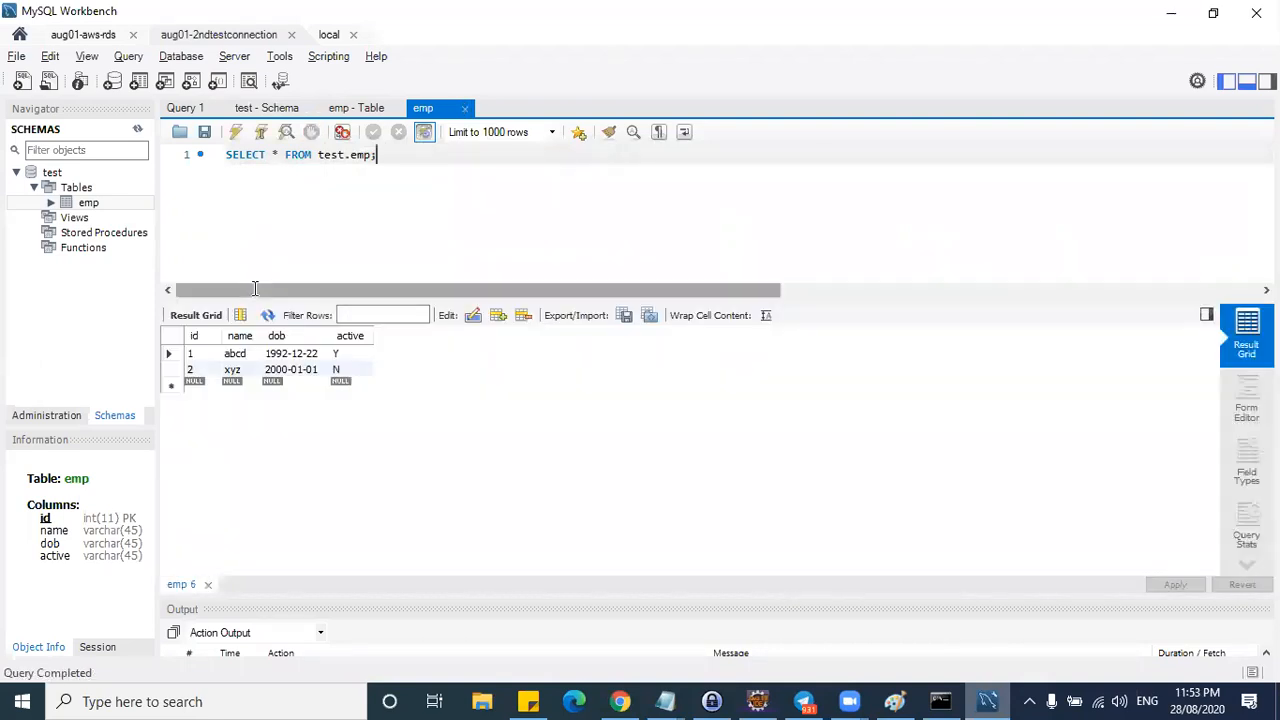
click(237, 133)
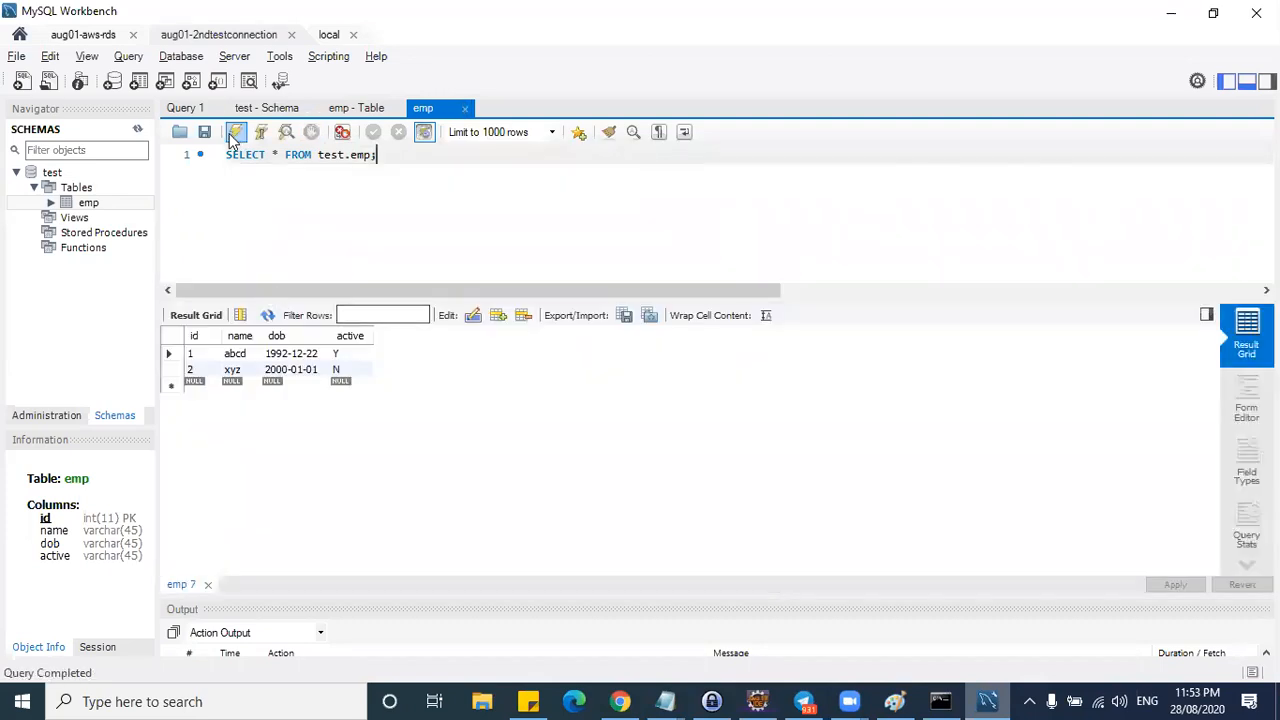
click(235, 133)
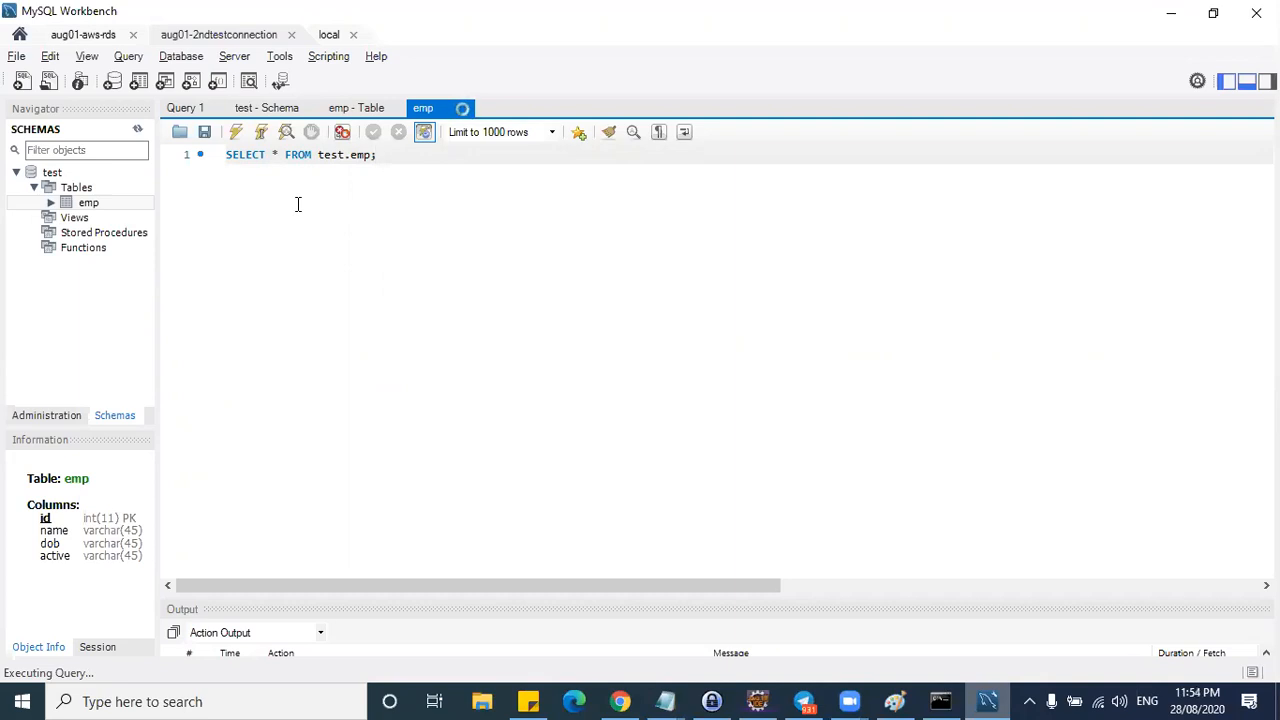
Step: Check the instance's reboot status in the browser and look at the before-restart notes in Notepad
click(620, 701)
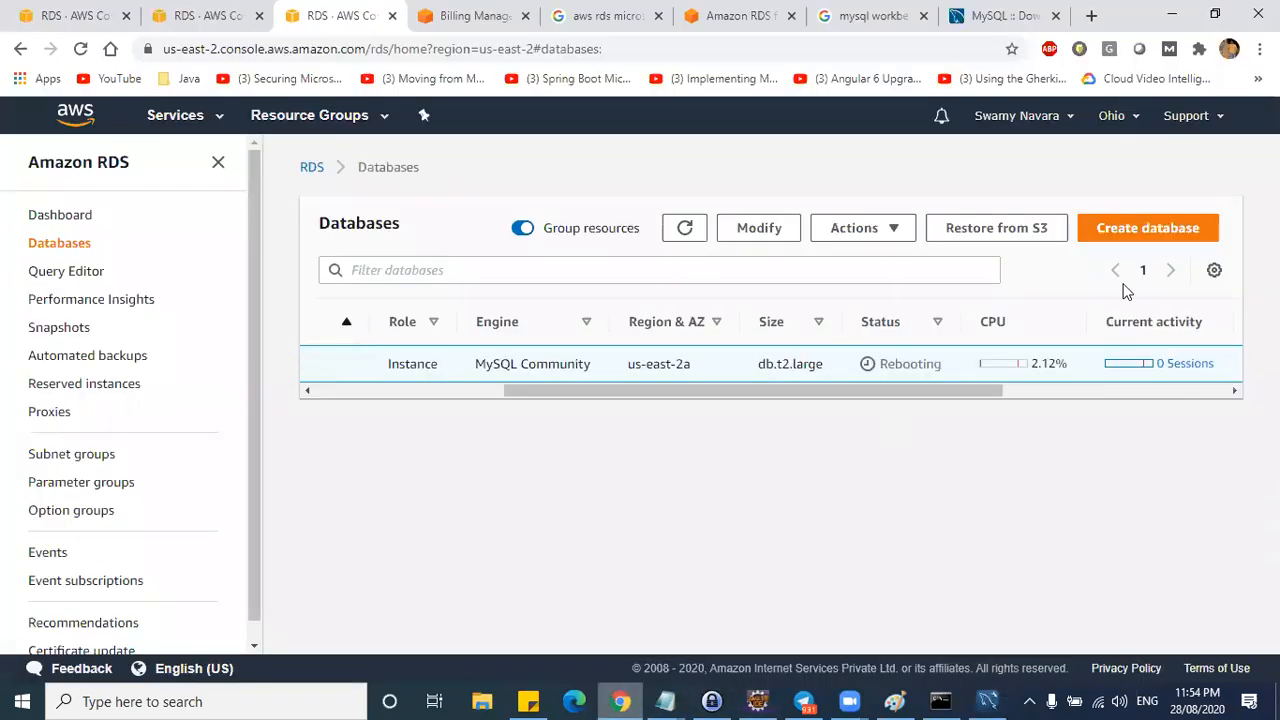
scroll(960, 391, right, 1)
drag(906, 363, 845, 363)
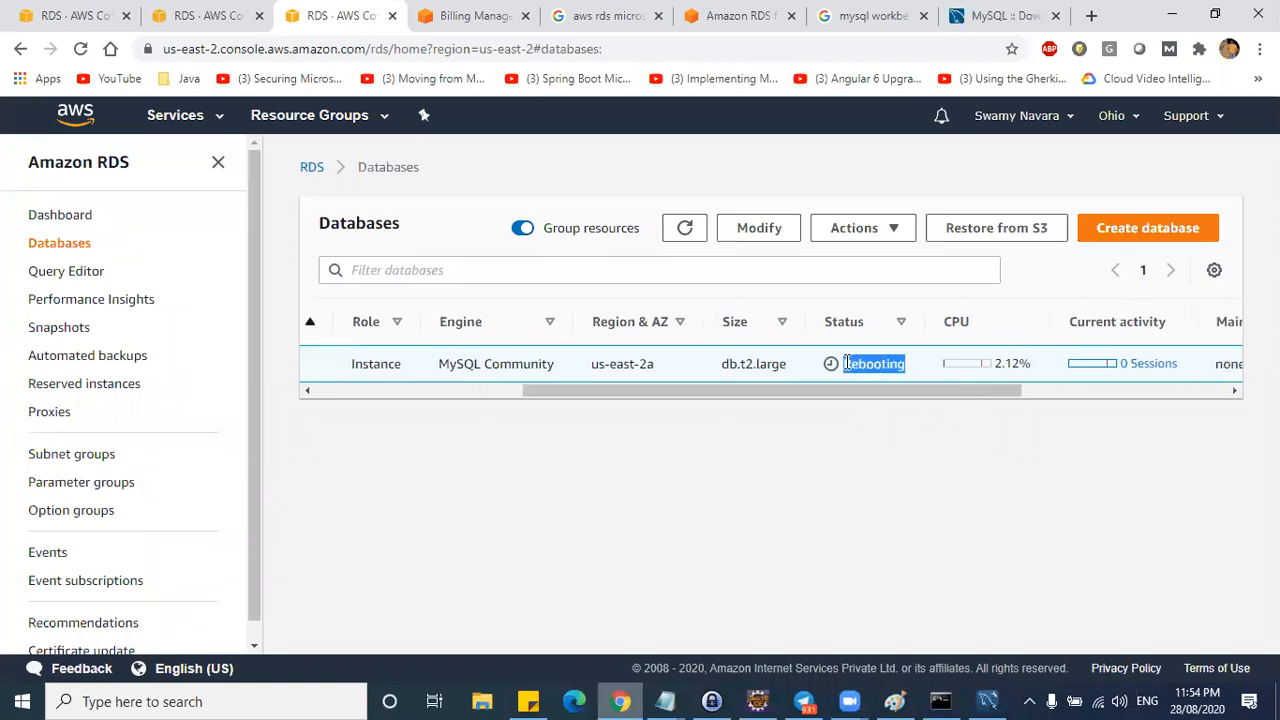
click(1167, 9)
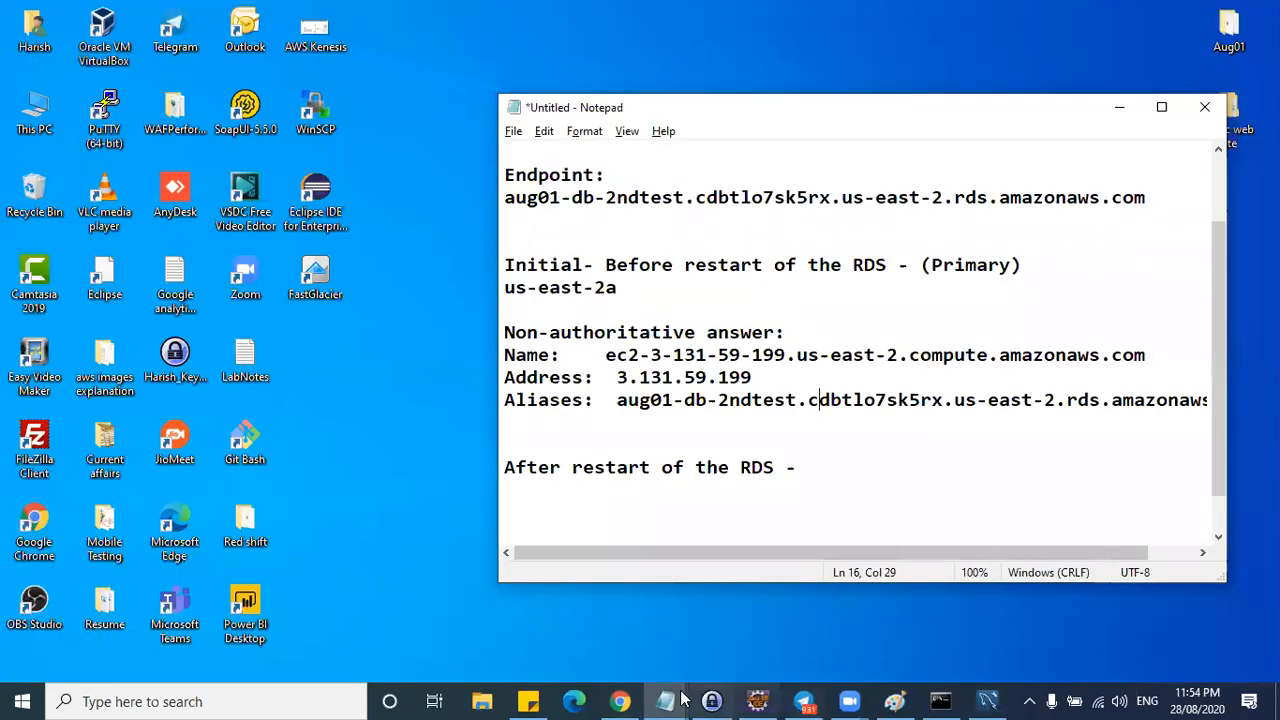
click(620, 701)
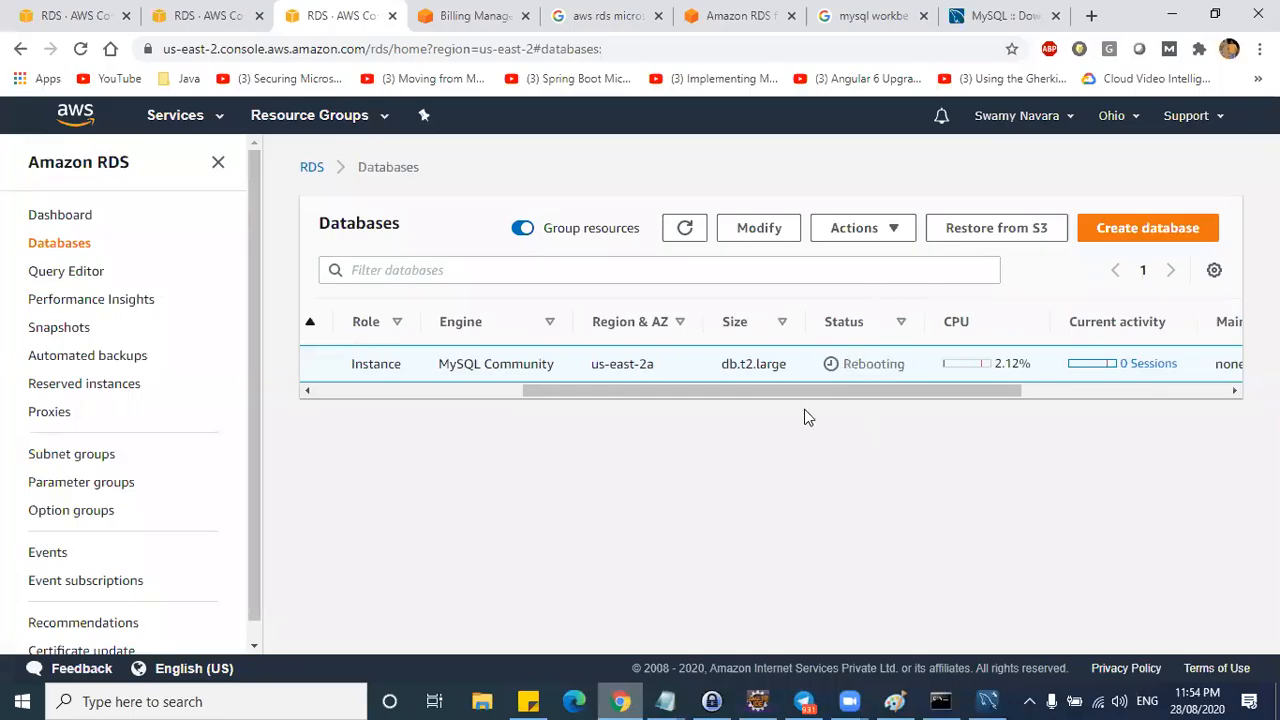
Step: Check the Region & AZ and status values of aug01-db-2ndtest and refresh the Databases list
drag(662, 369, 587, 370)
click(669, 369)
drag(669, 369, 591, 365)
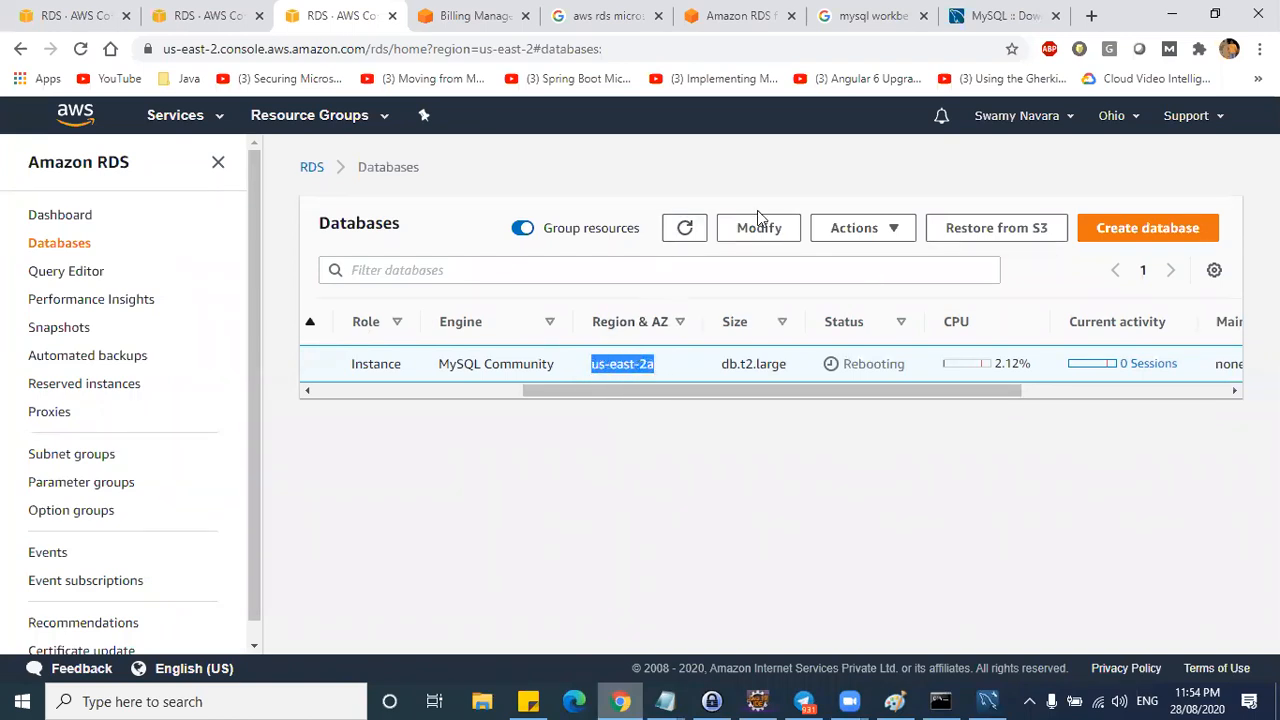
double_click(876, 366)
click(683, 228)
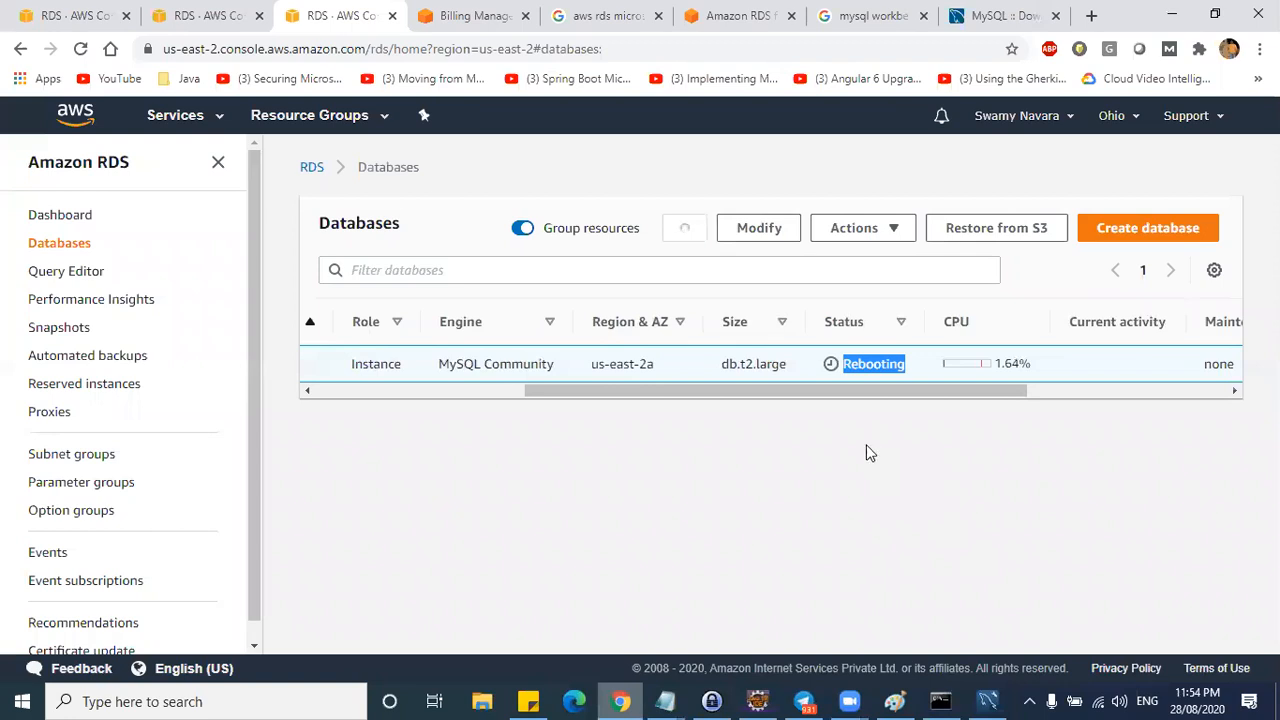
Step: Check the pending query in MySQL Workbench and refresh the RDS Databases list for the instance's reboot status
click(987, 701)
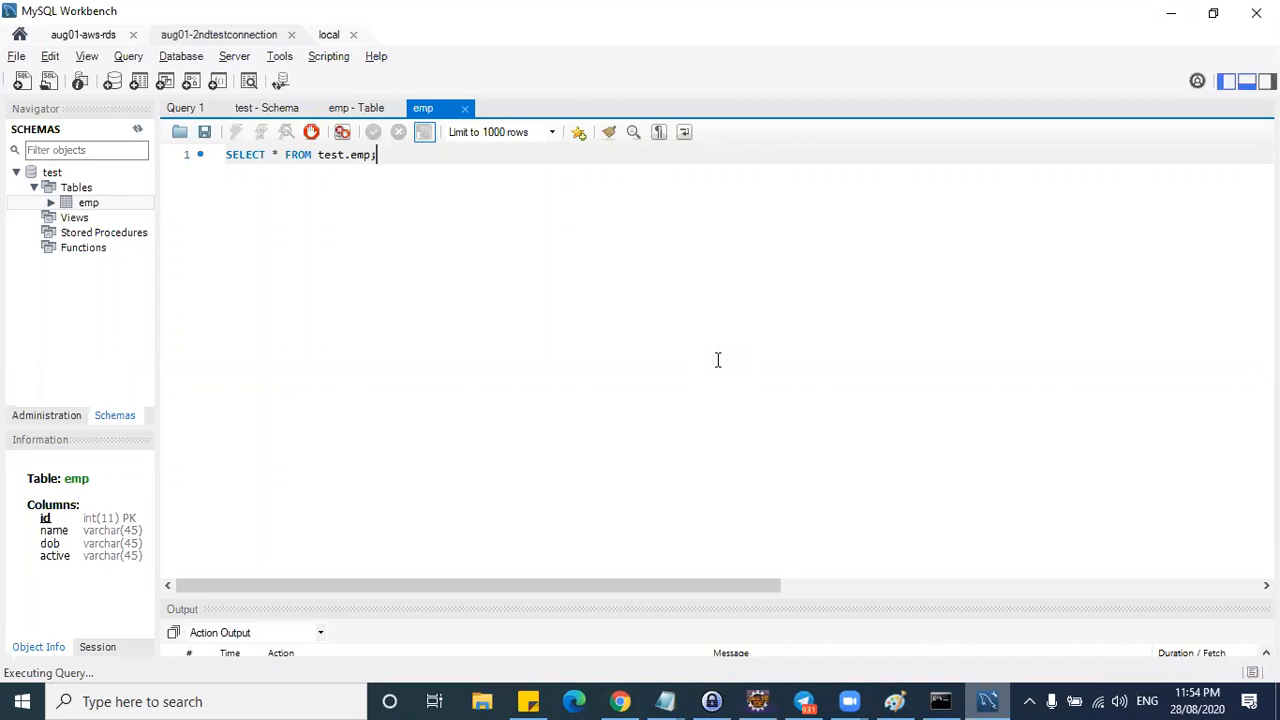
click(188, 197)
click(303, 197)
click(620, 701)
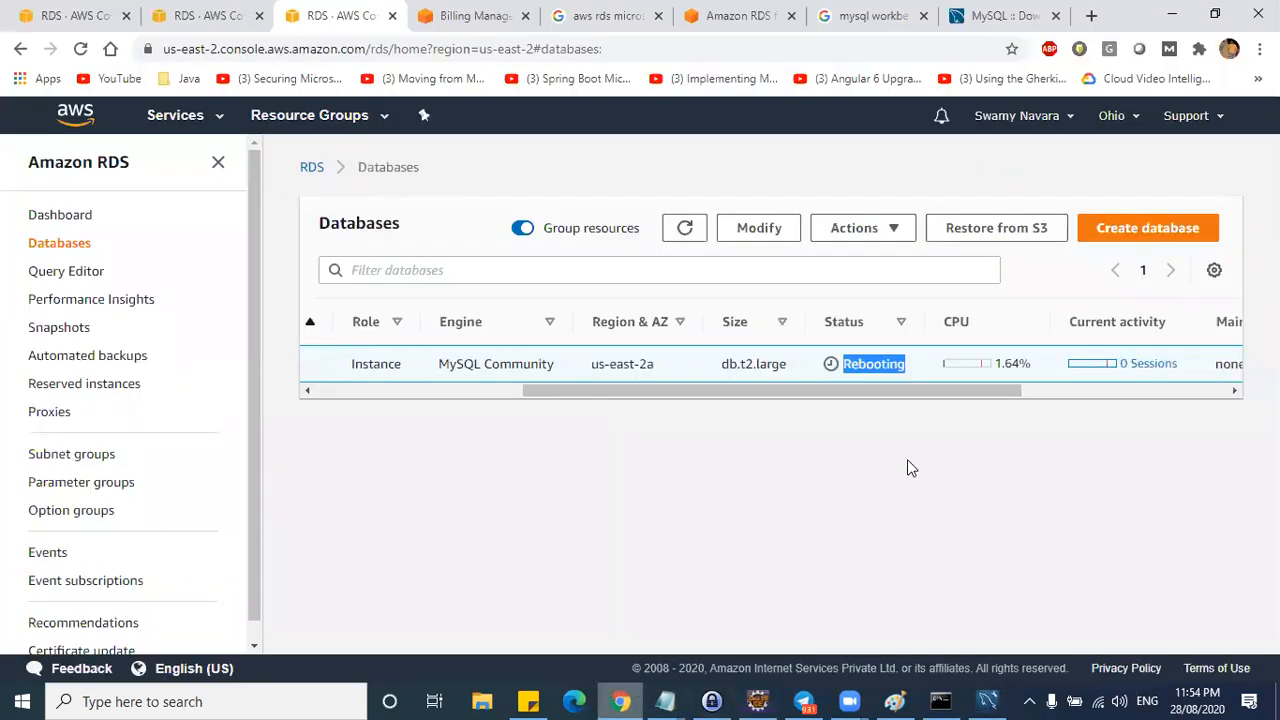
click(957, 457)
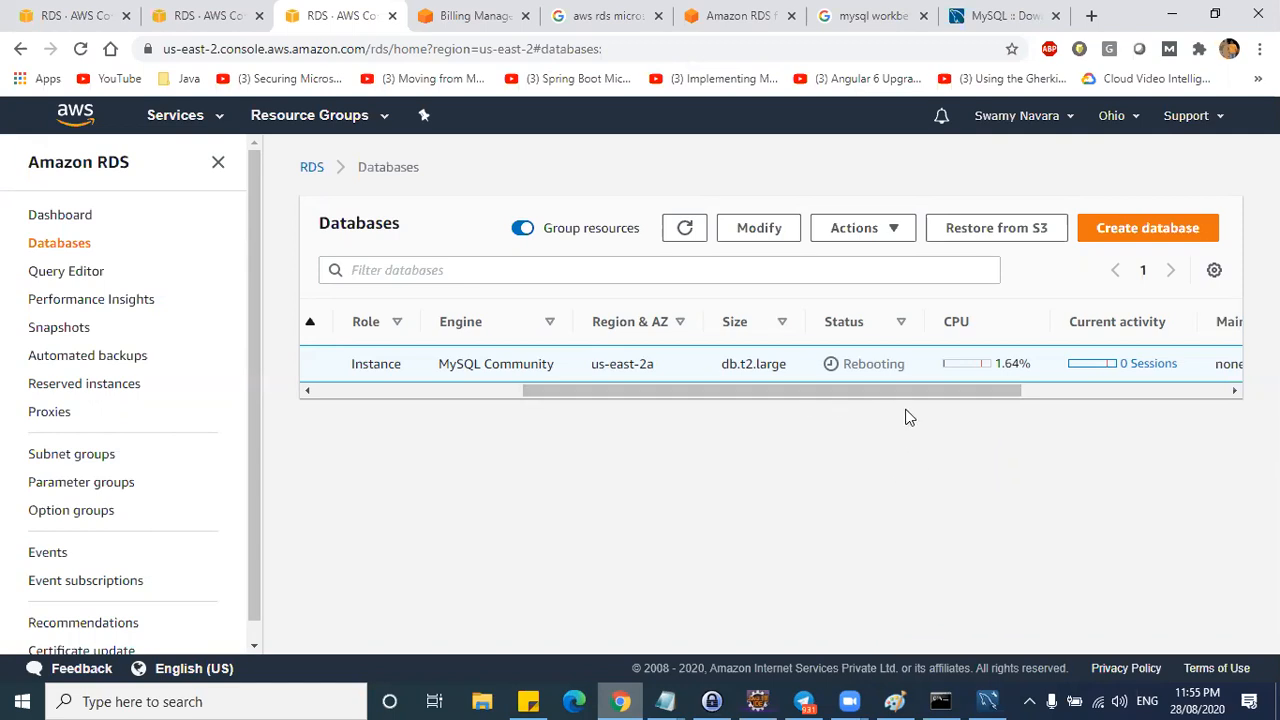
click(688, 230)
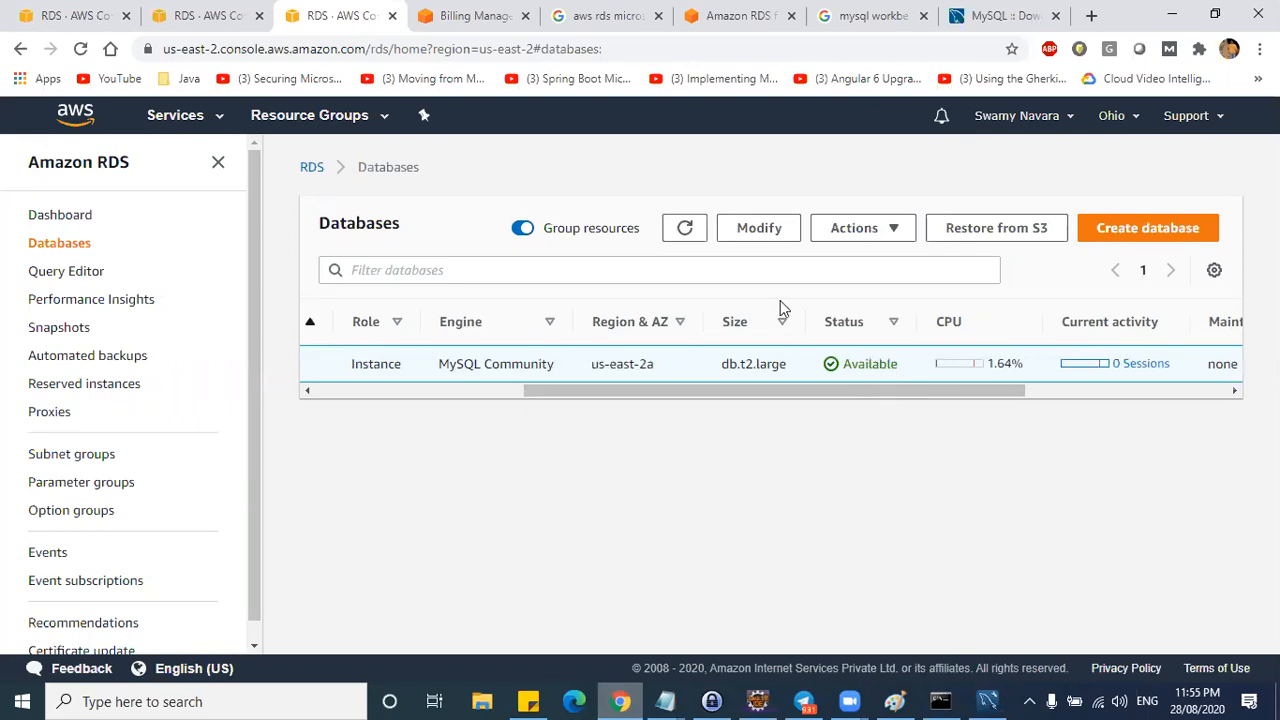
Step: Rerun the SELECT query on test.emp in MySQL Workbench and view the MultiAZ database diagram in Paint
key(alt+Tab)
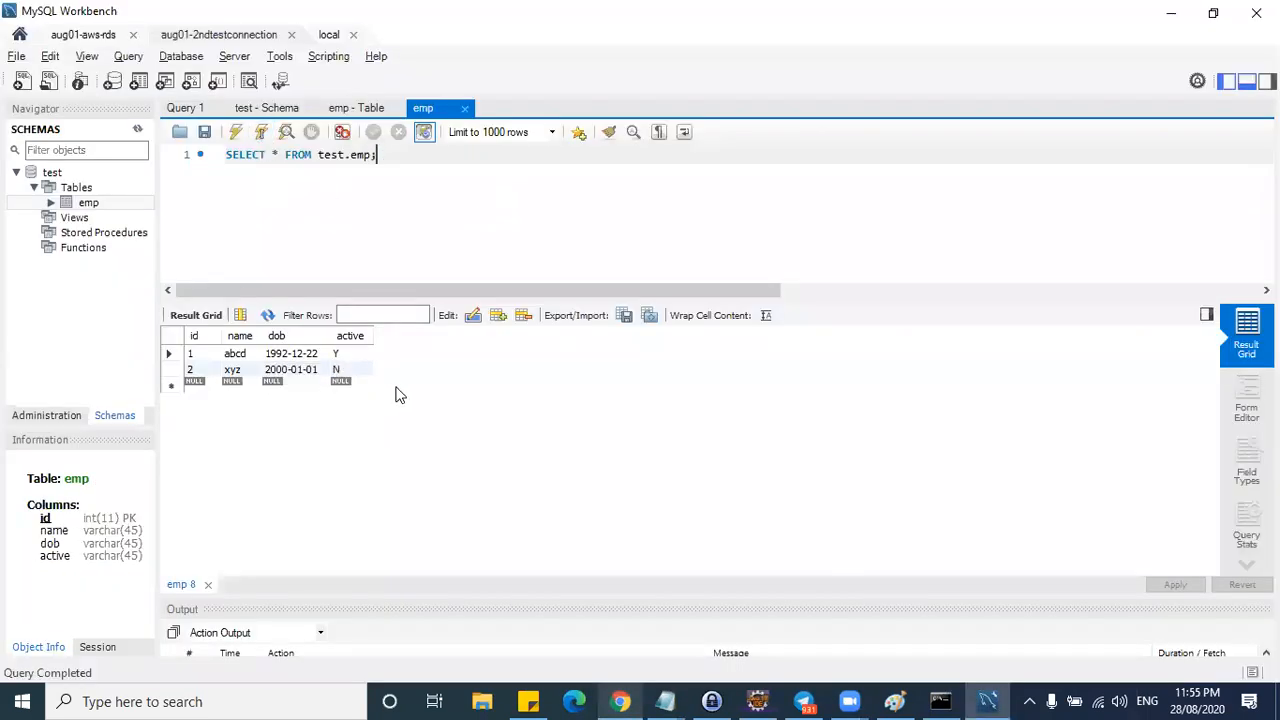
click(236, 133)
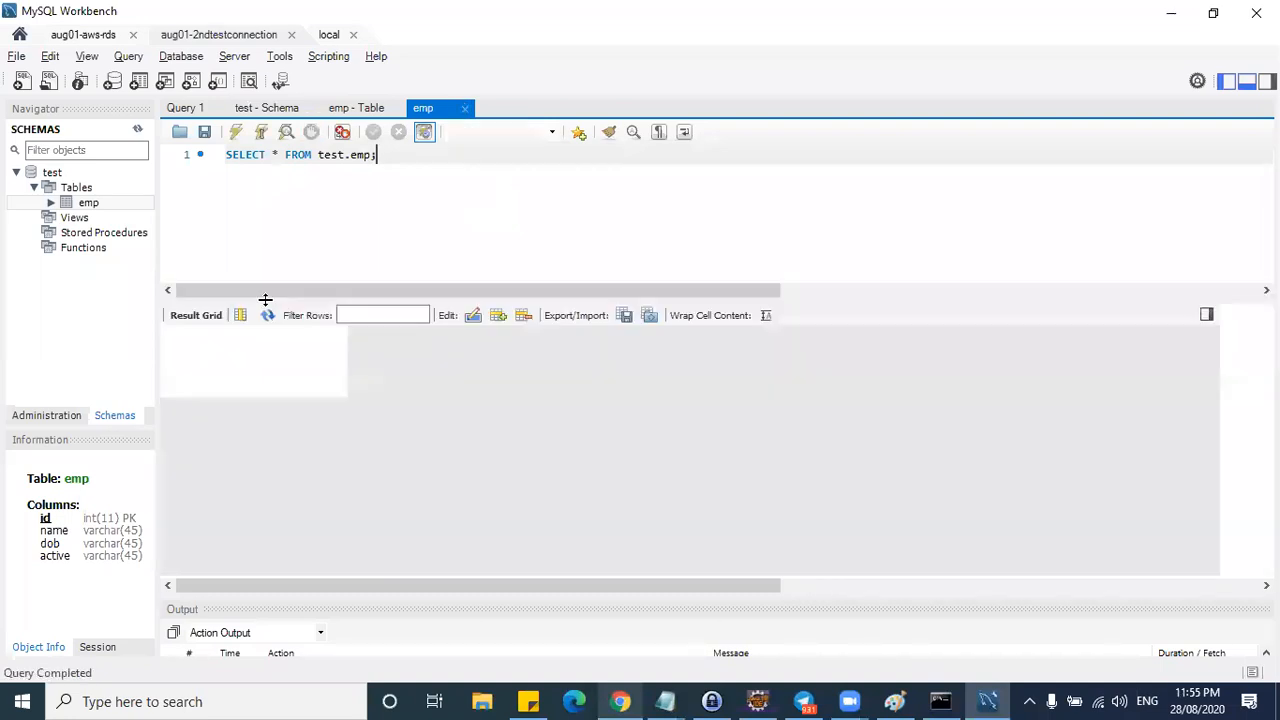
key(alt+Tab)
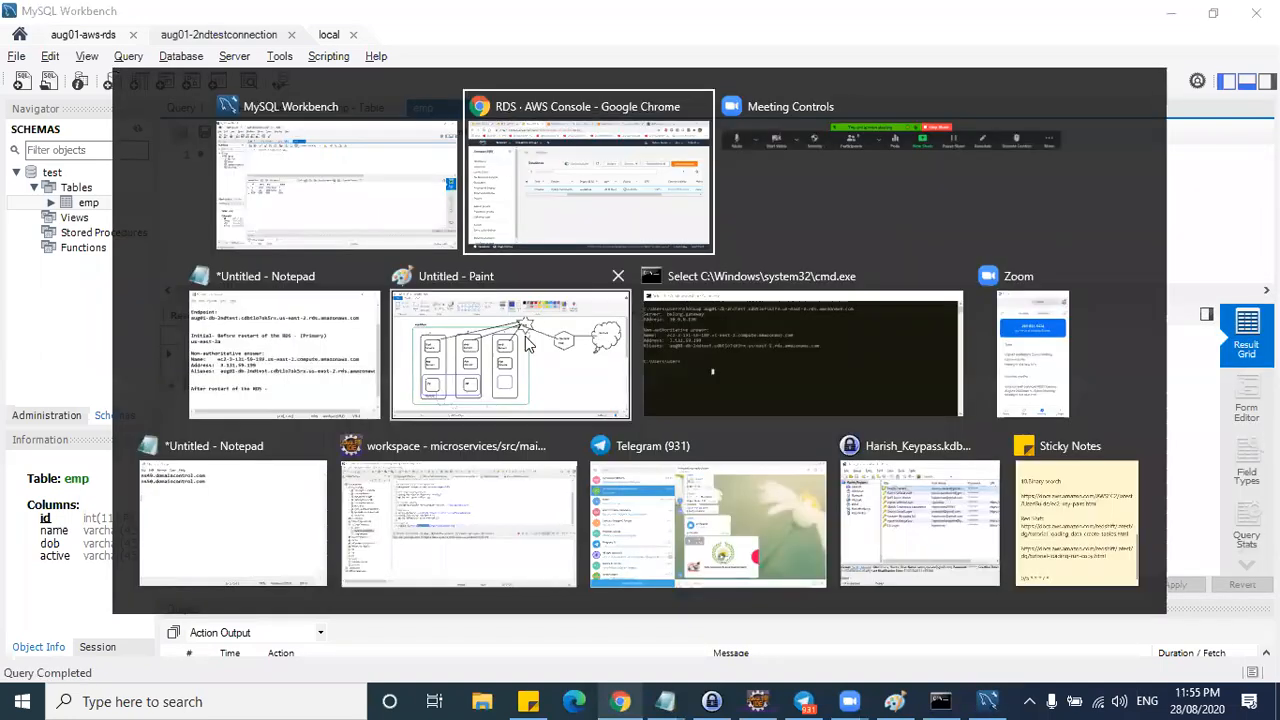
click(500, 357)
drag(405, 481, 362, 540)
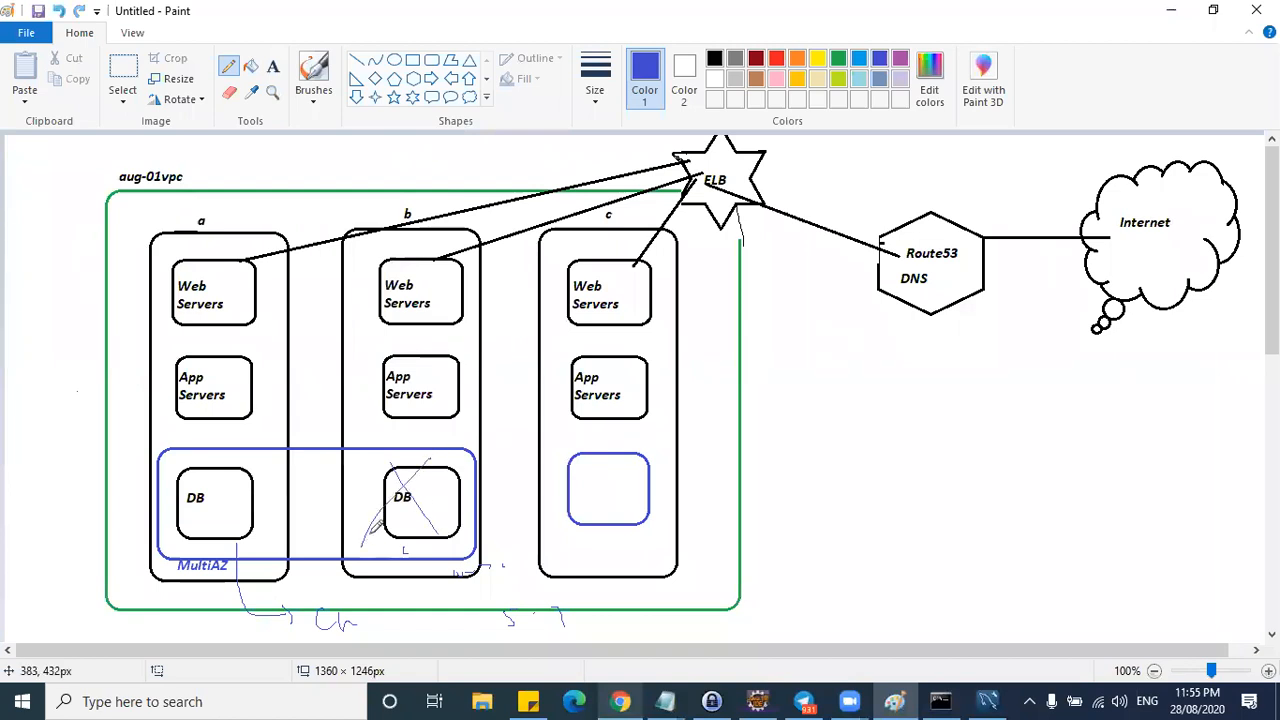
Step: Rerun nslookup for the aug01-db-2ndtest endpoint in the Command Prompt and copy the complete non-authoritative answer
key(alt+Tab)
click(585, 371)
key(alt+Tab)
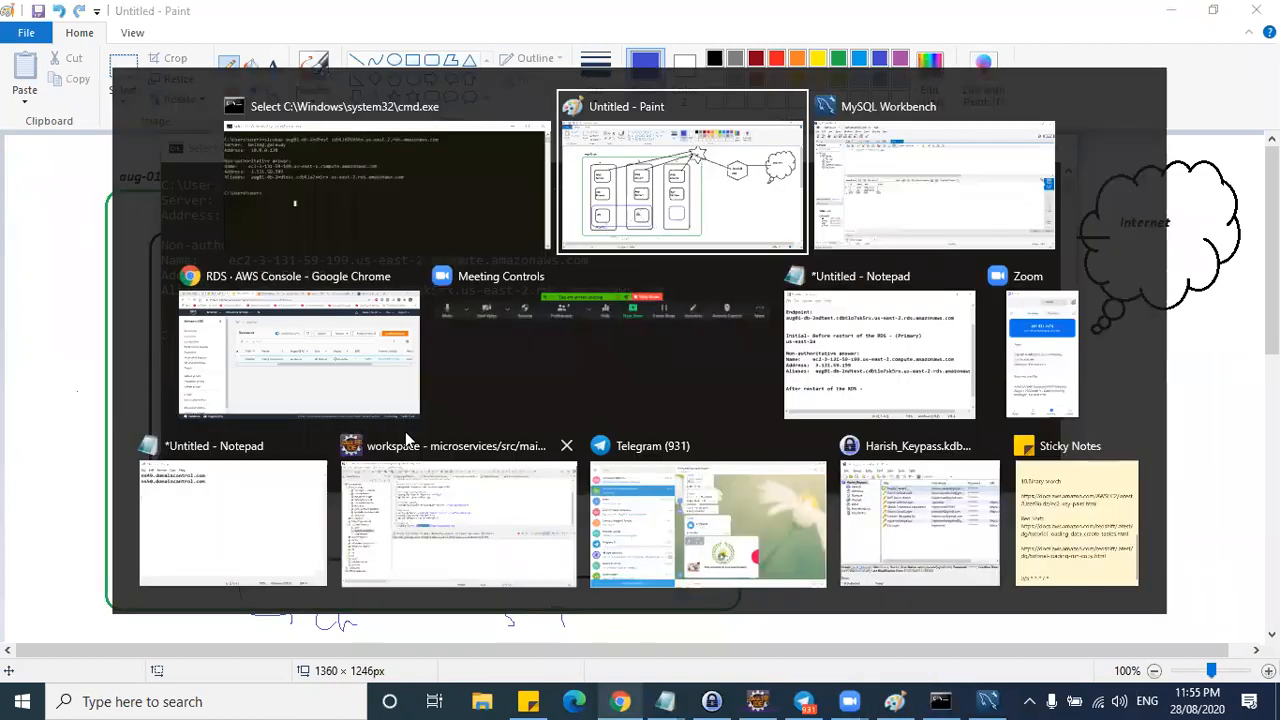
click(367, 155)
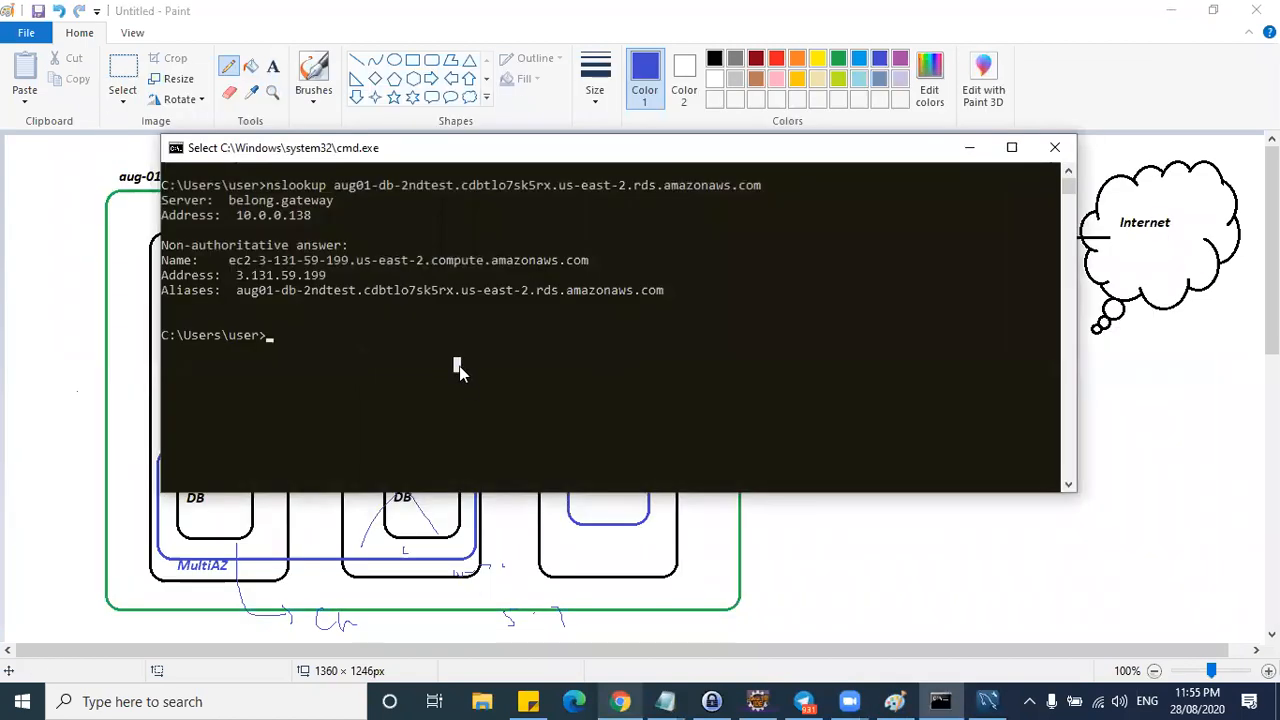
key(Escape)
key(Up)
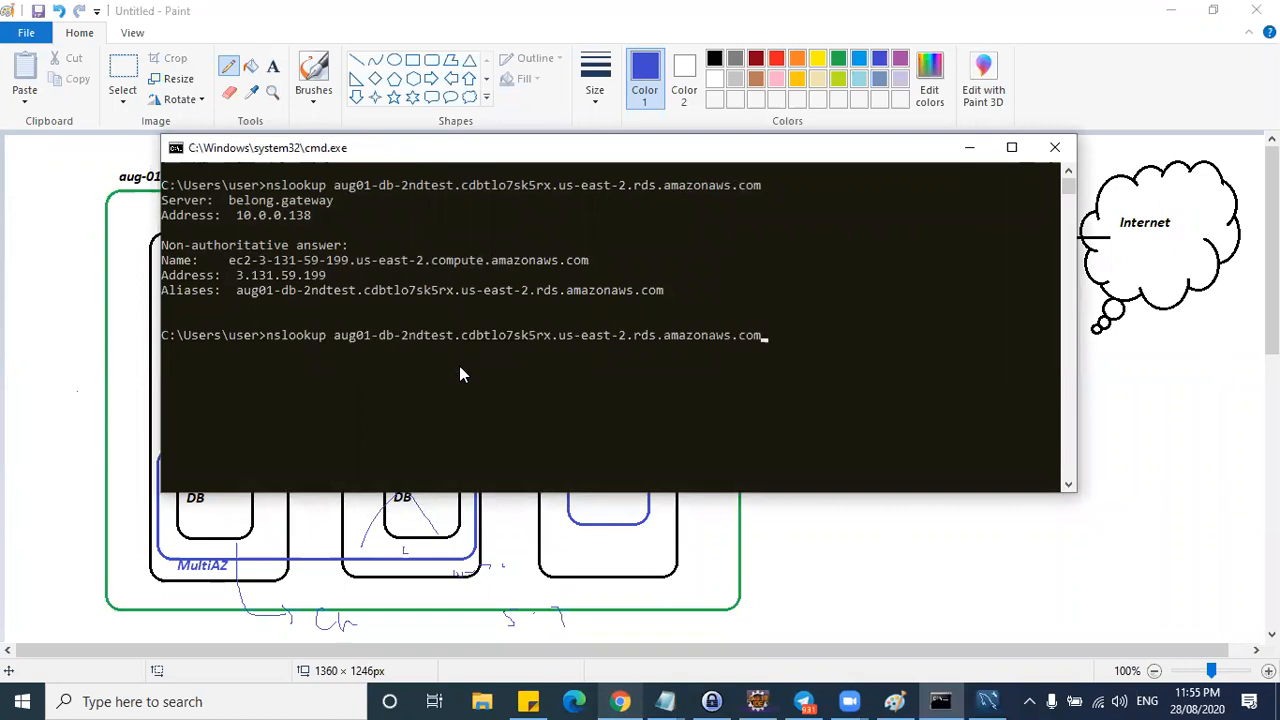
key(Return)
drag(163, 394, 714, 448)
key(ctrl+c)
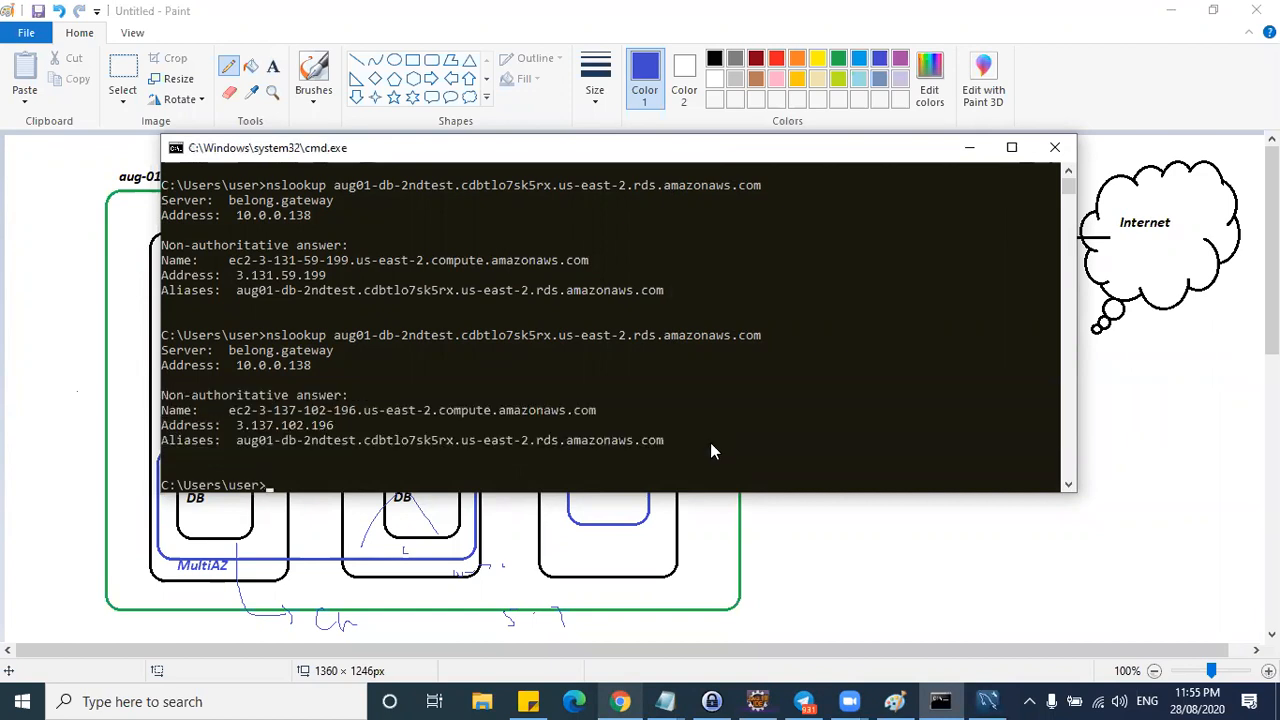
Step: Switch to the Notepad notes holding the RDS endpoint and before-restart details, and maximize that window
key(alt+Tab)
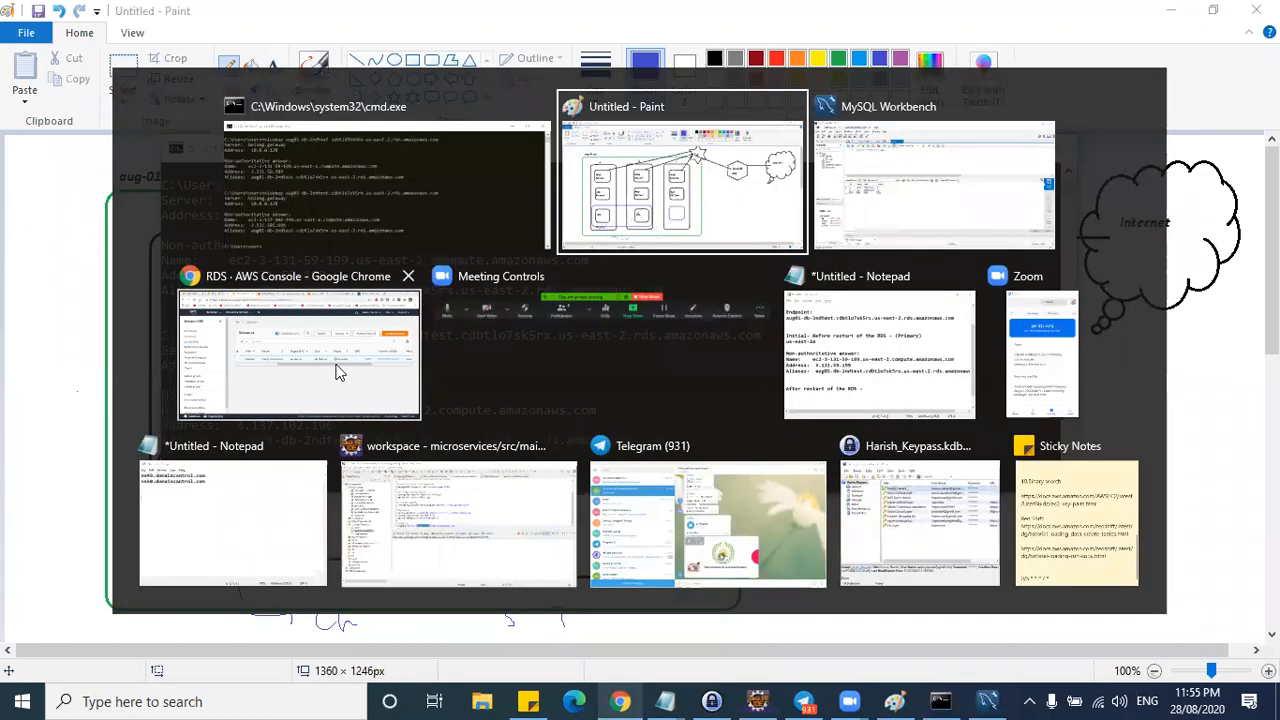
click(286, 560)
key(alt+Tab)
key(alt+Tab)
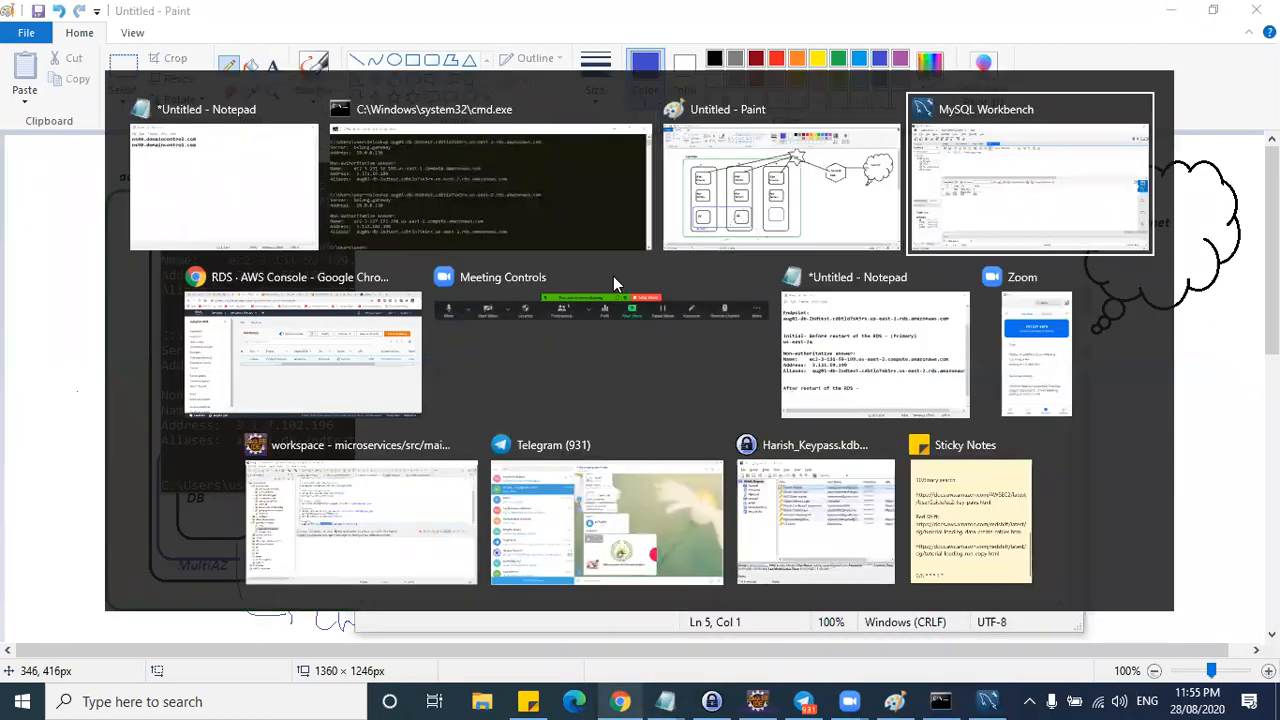
click(862, 354)
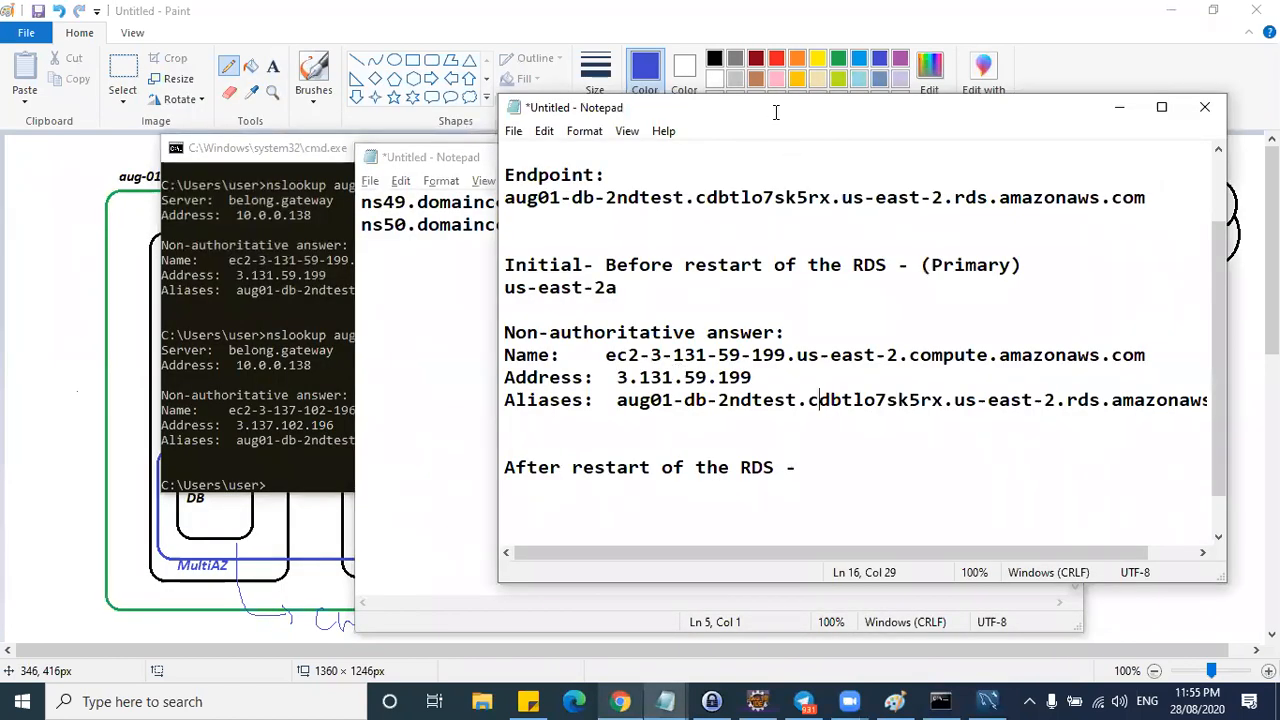
double_click(776, 112)
click(336, 455)
key(Return)
key(Return)
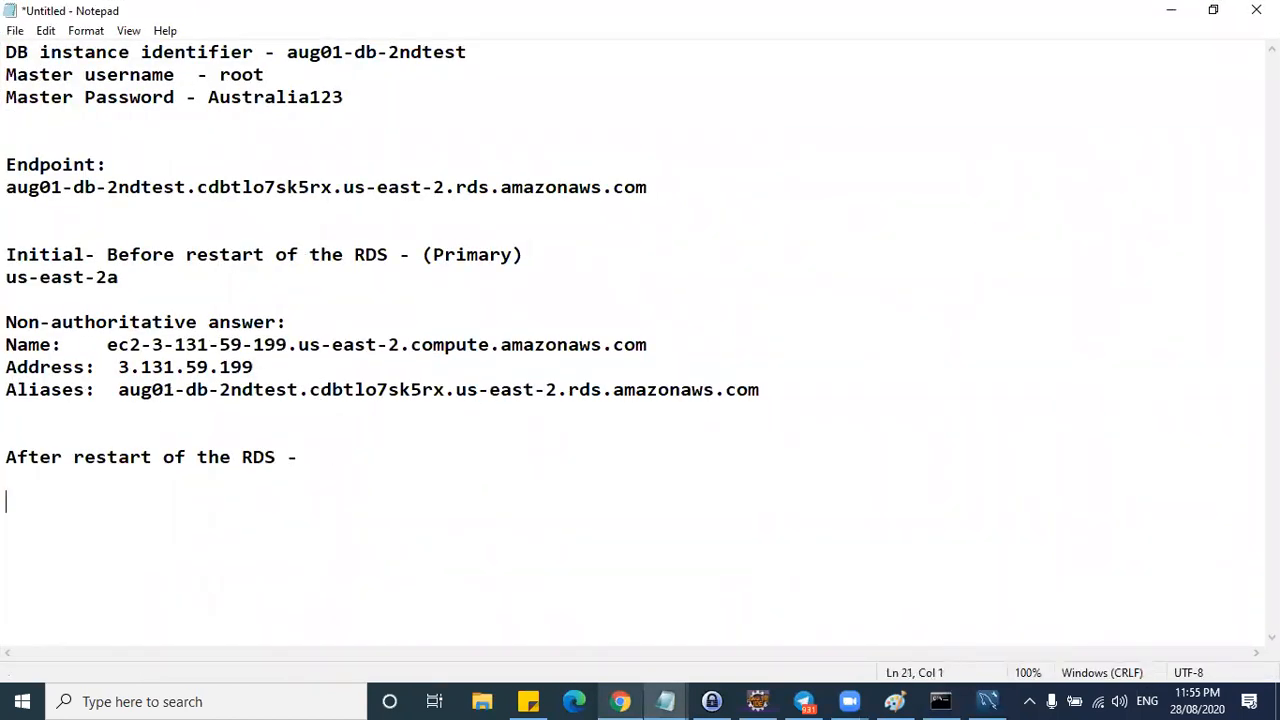
key(ctrl+v)
scroll(254, 420, down, 1)
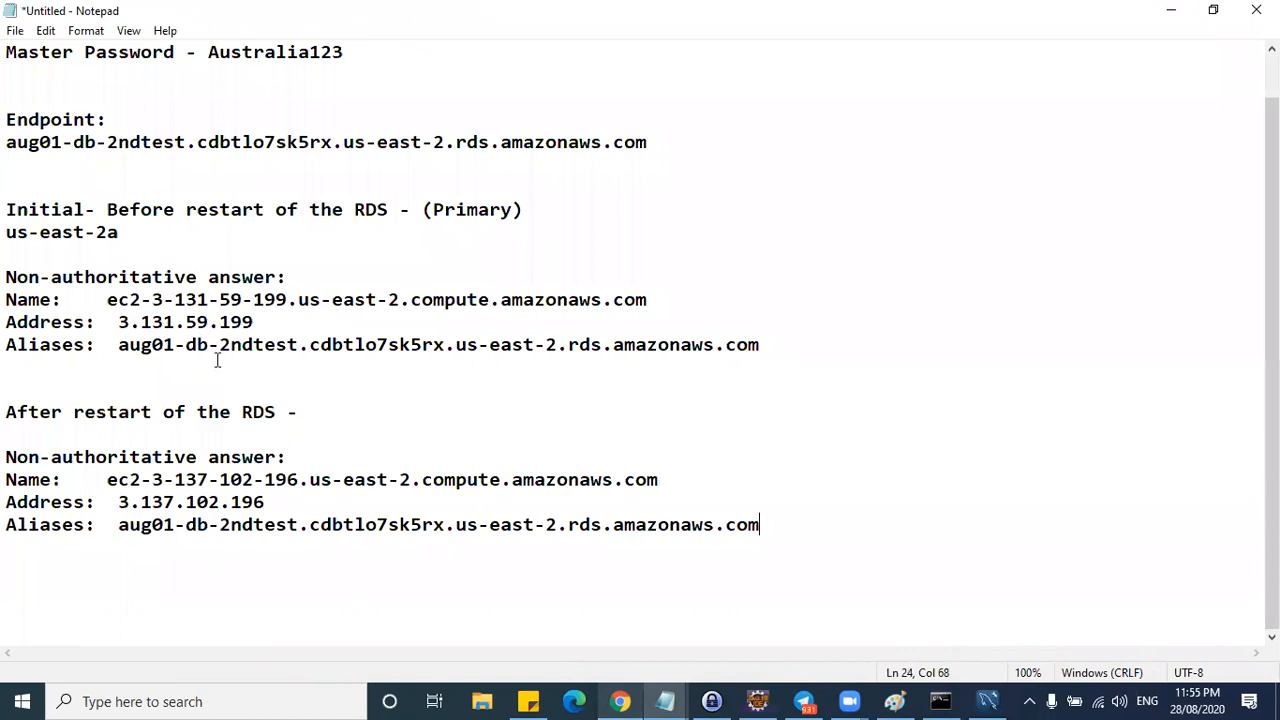
drag(118, 322, 288, 303)
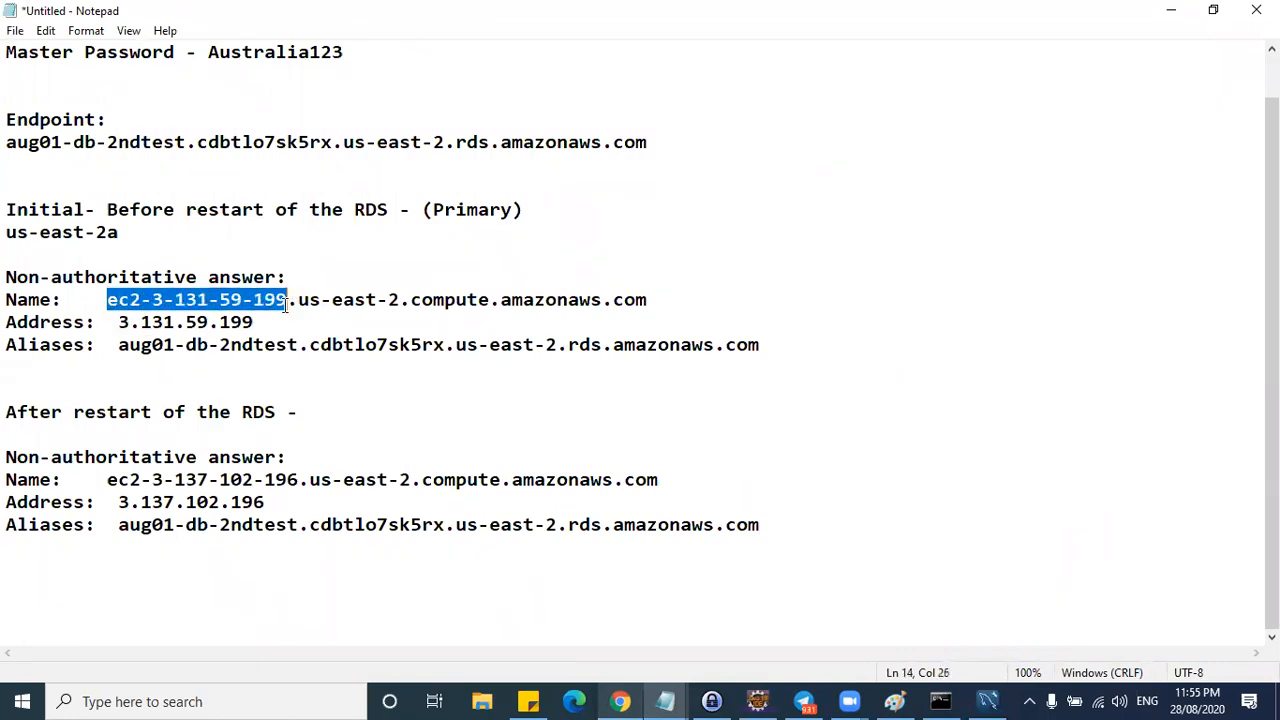